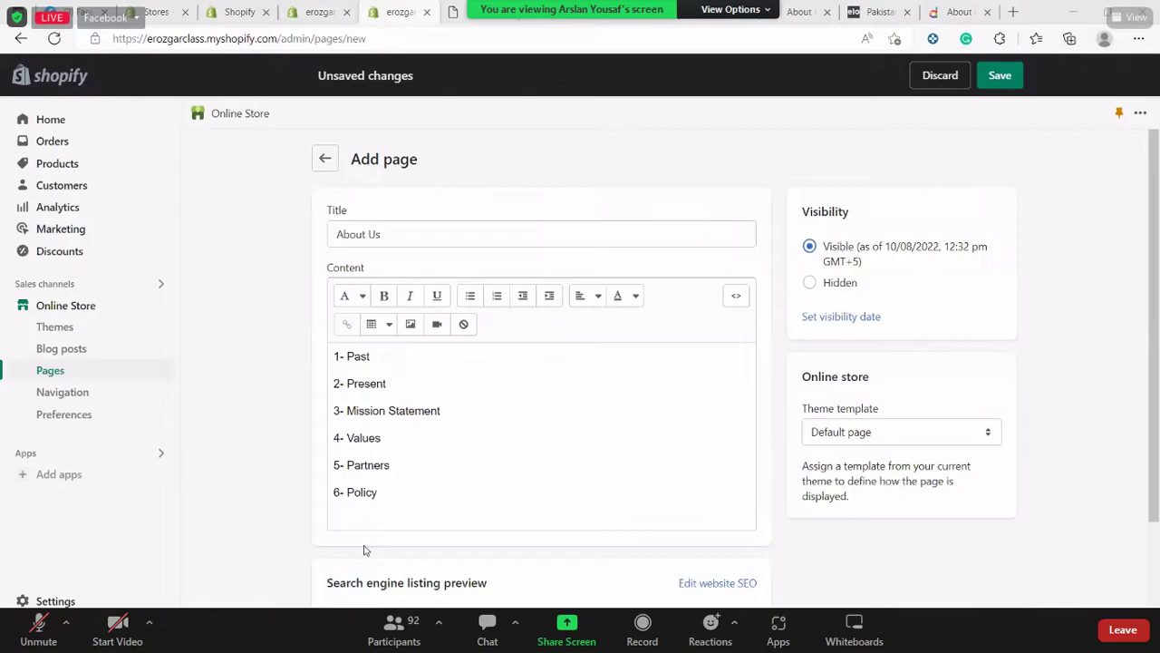
# Exit Zoom's full-screen view of the shared screen
pyautogui.press('Escape')
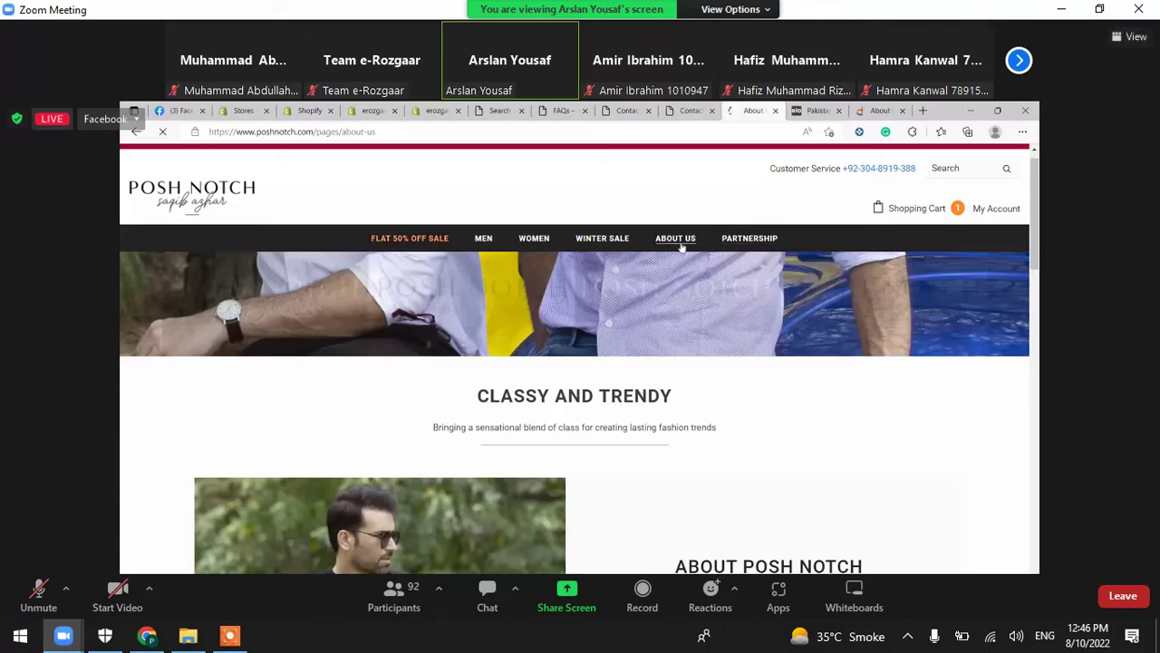
# Set Zoom's shared-screen view to 100%, then switch it to Fit to Window
pyautogui.click(771, 9)
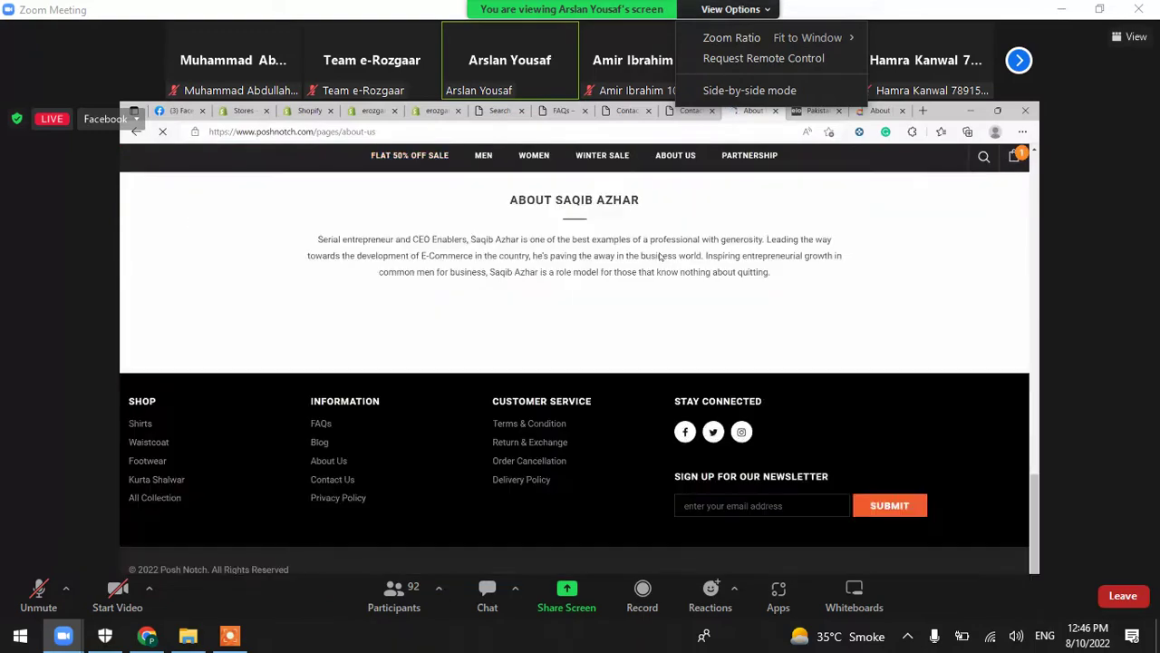
pyautogui.moveTo(732, 37)
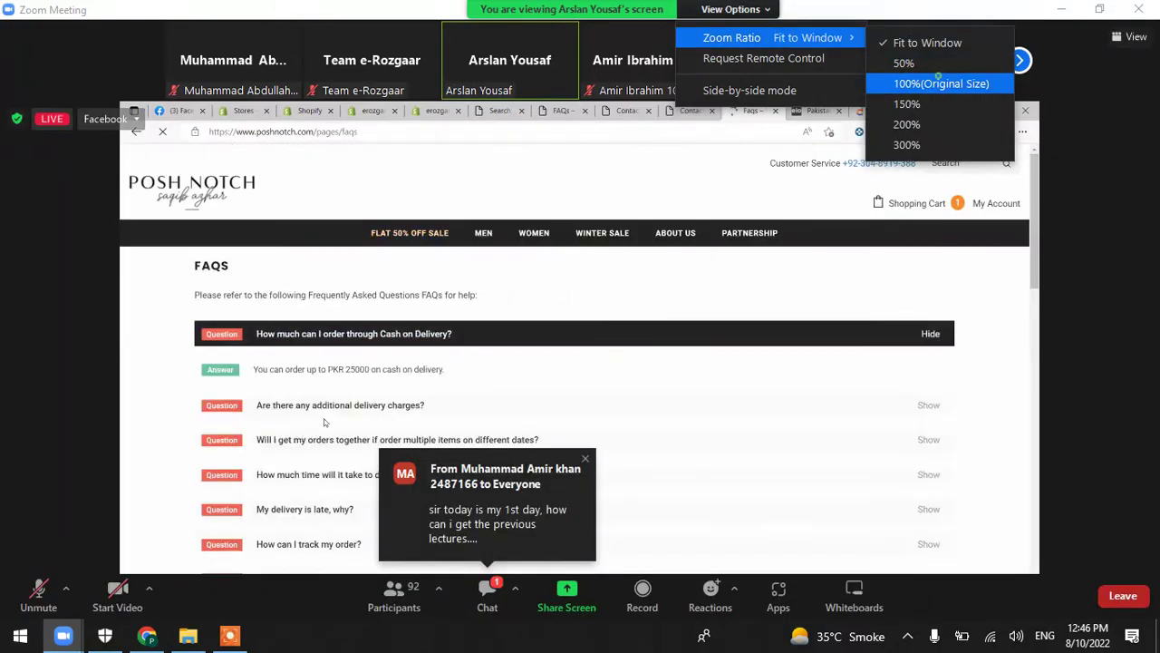
pyautogui.click(941, 84)
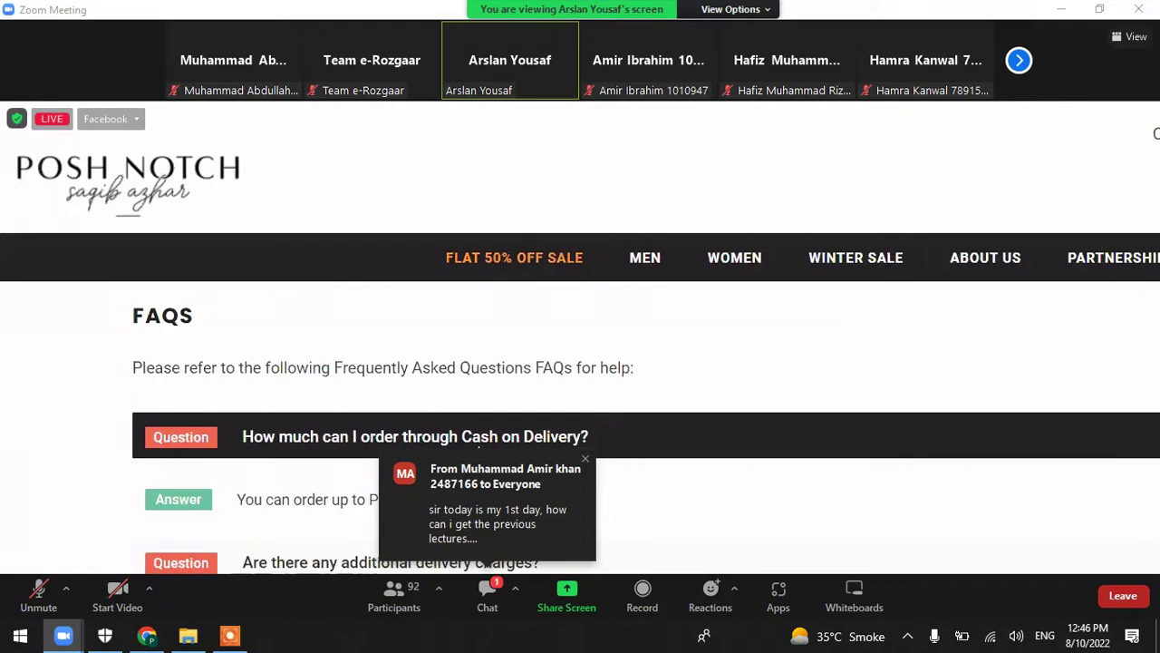
pyautogui.click(735, 10)
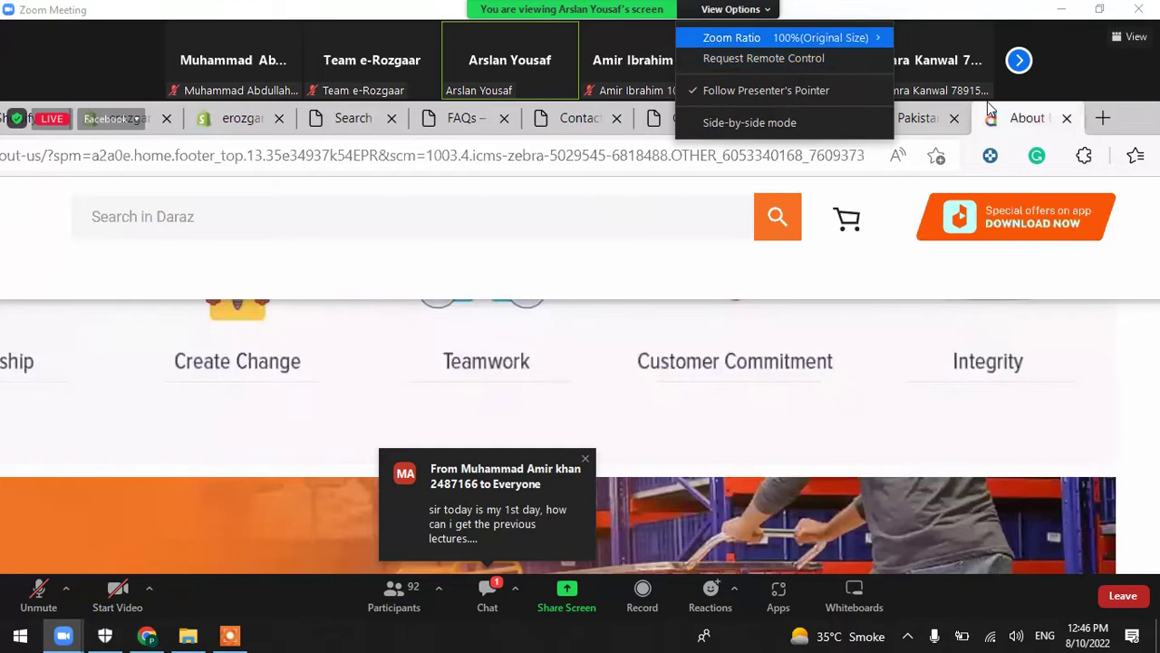
pyautogui.moveTo(744, 37)
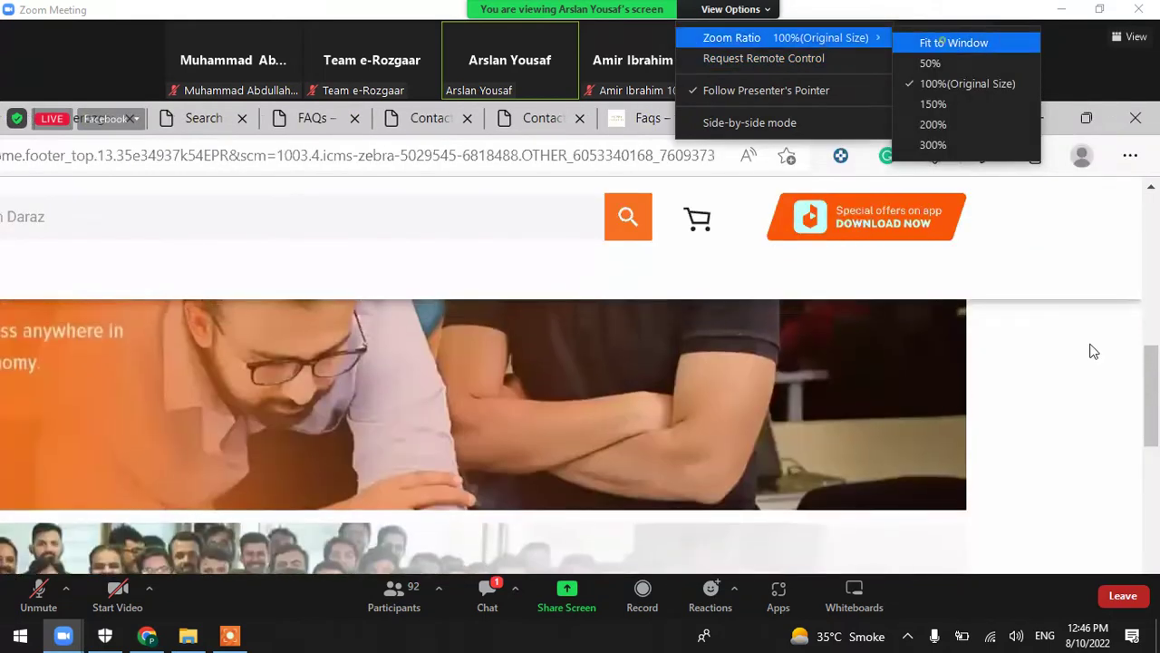
pyautogui.click(952, 42)
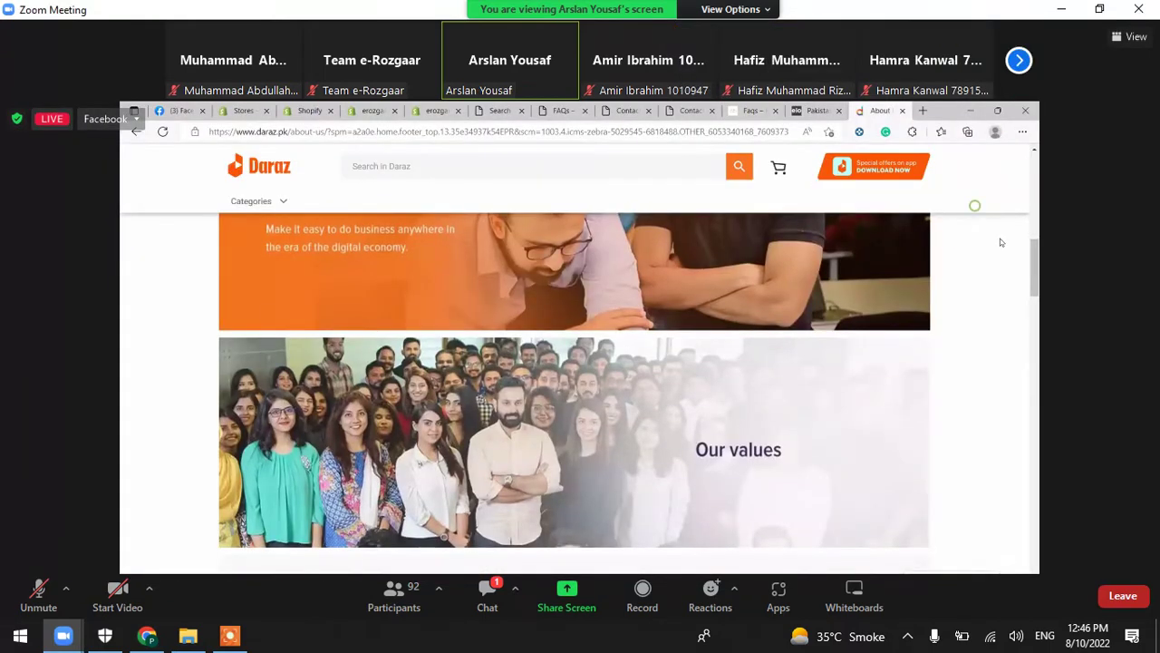
# Make the meeting view full screen and open a new Edge tab on the start page
pyautogui.doubleClick(1000, 238)
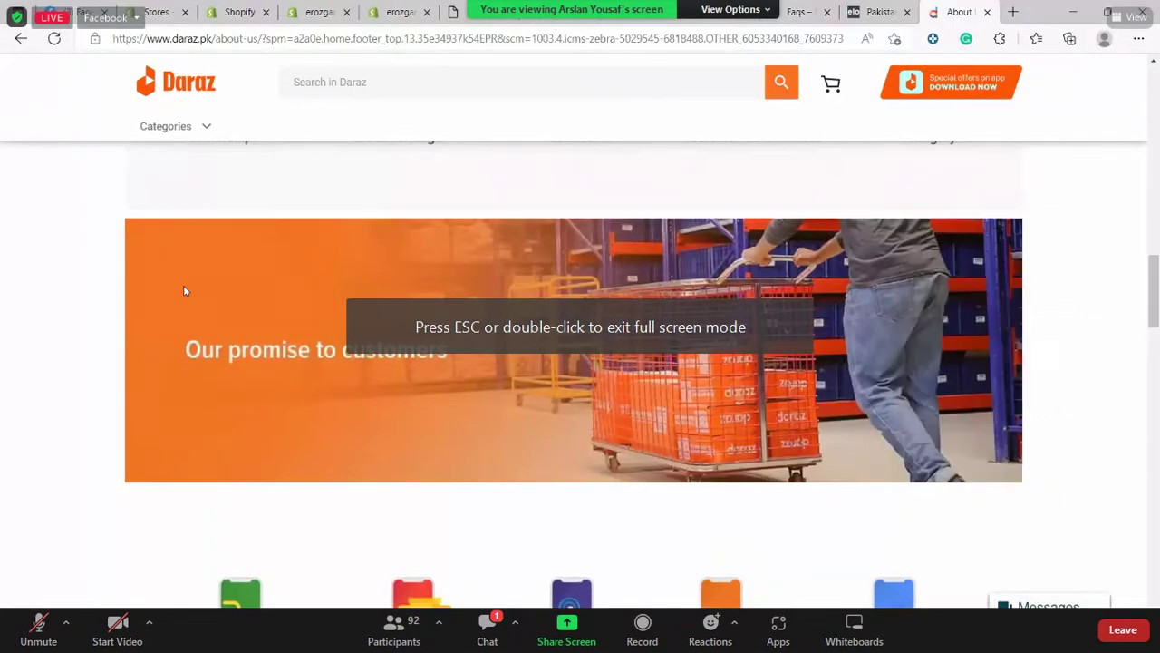
pyautogui.press('XF86MonBrightnessUp')
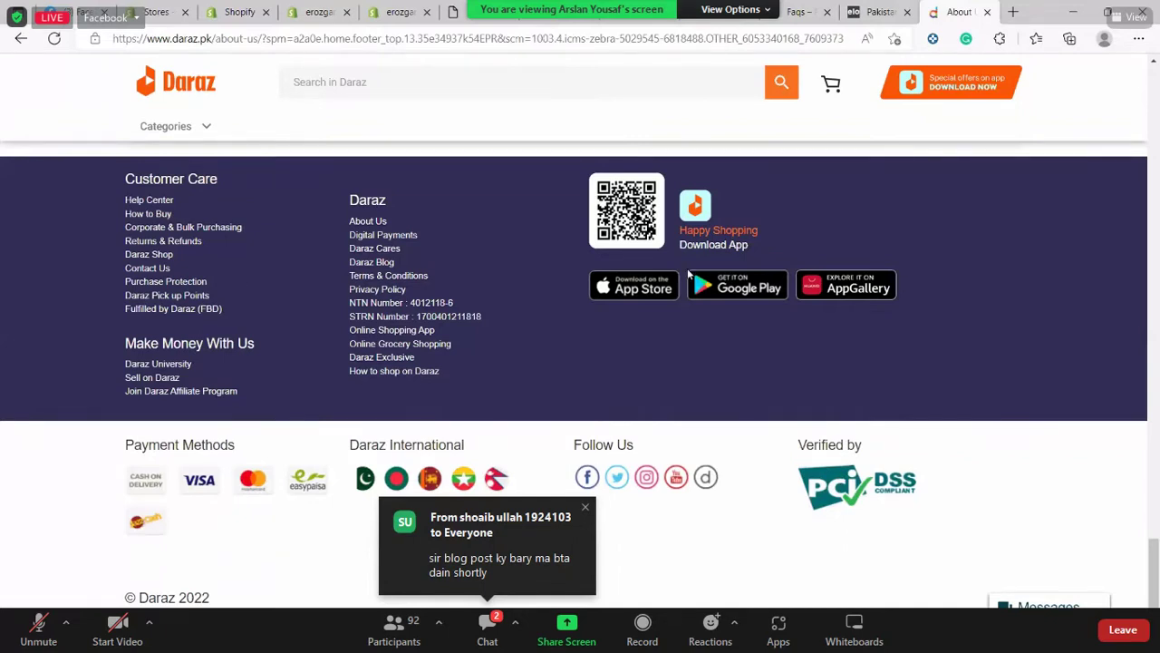
pyautogui.click(1008, 14)
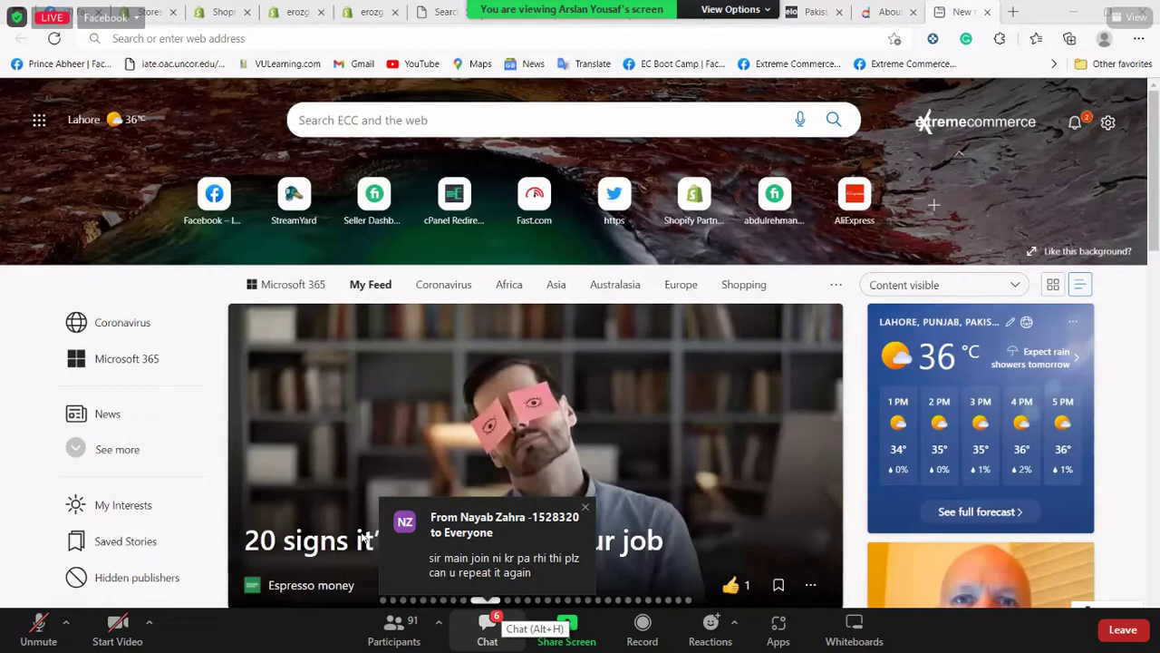
pyautogui.click(488, 624)
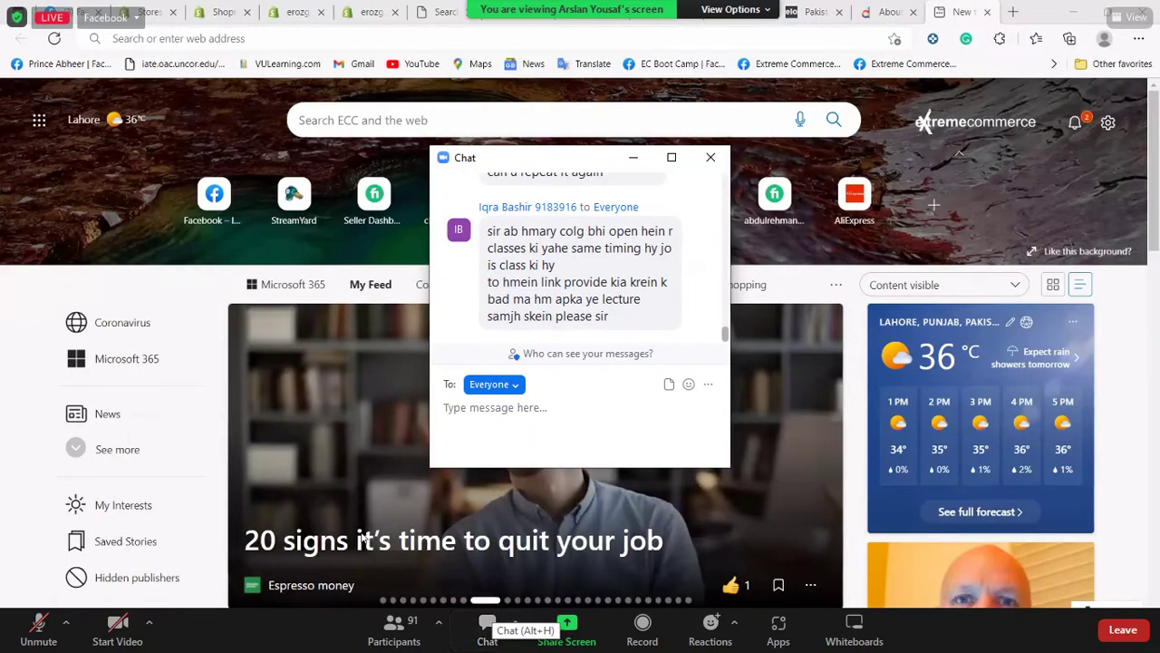
pyautogui.moveTo(641, 299); pyautogui.dragTo(488, 247)
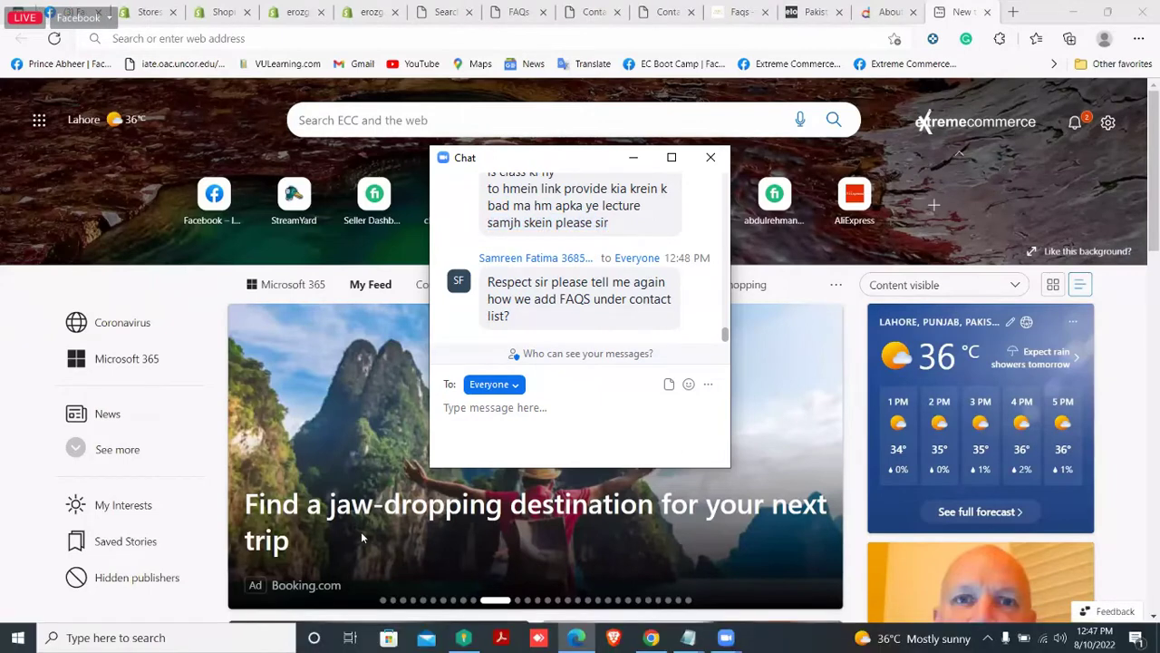
pyautogui.moveTo(644, 206); pyautogui.dragTo(642, 156)
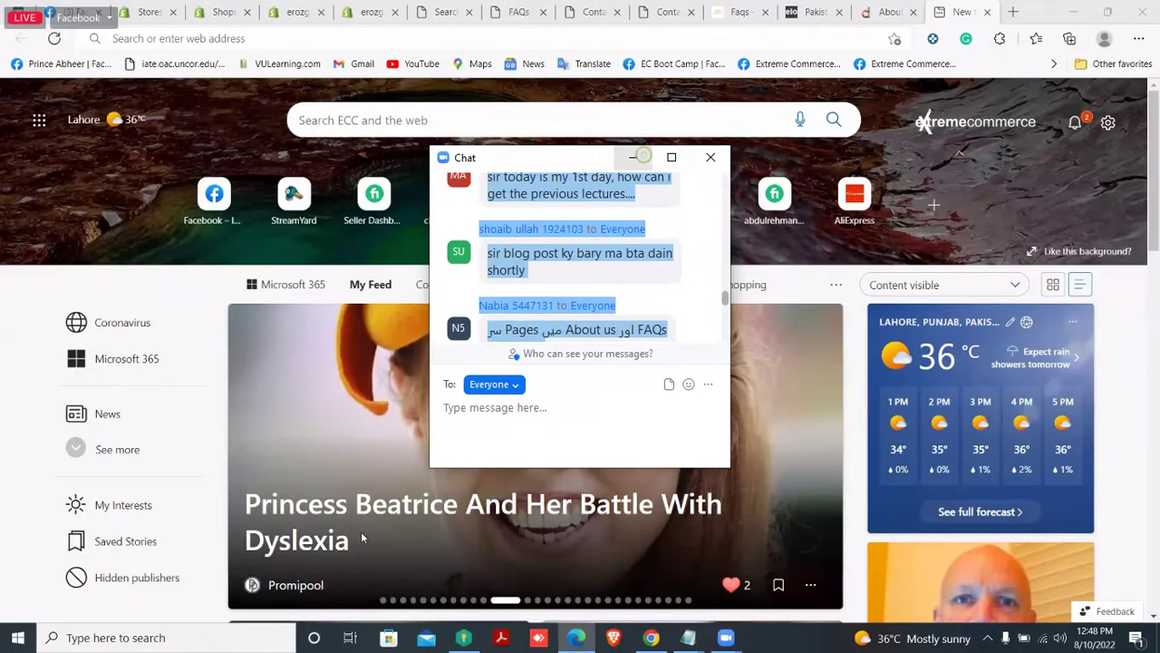
pyautogui.click(633, 157)
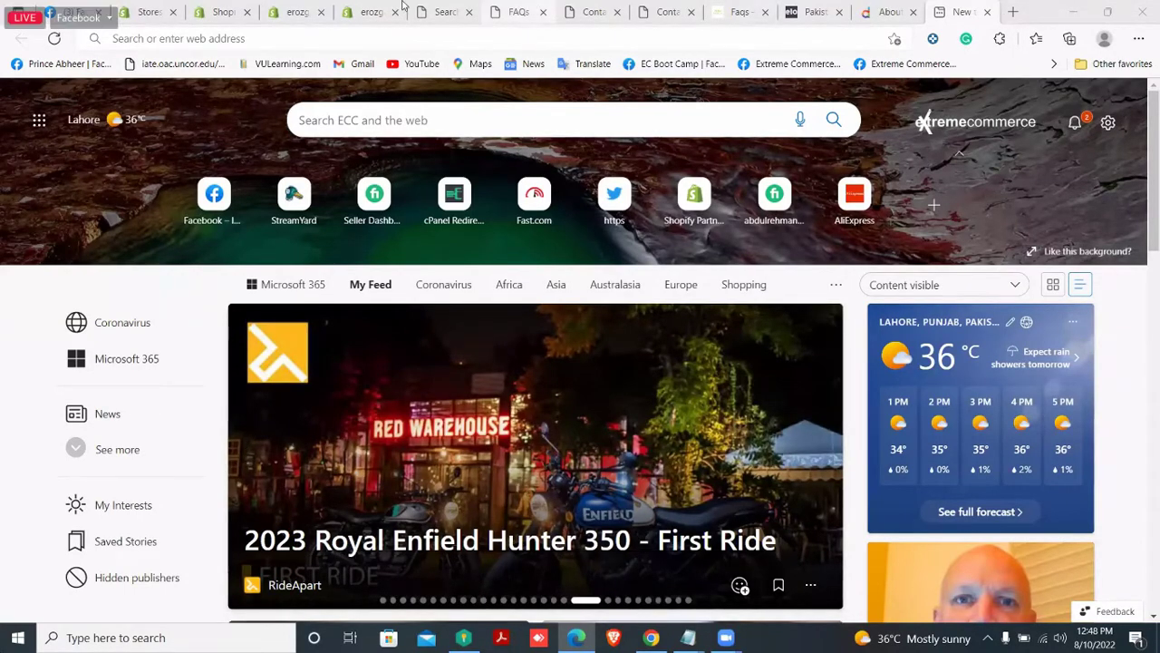
# Glance at the storefront FAQs and search tabs, then return to the About Us draft
pyautogui.click(520, 11)
pyautogui.click(433, 10)
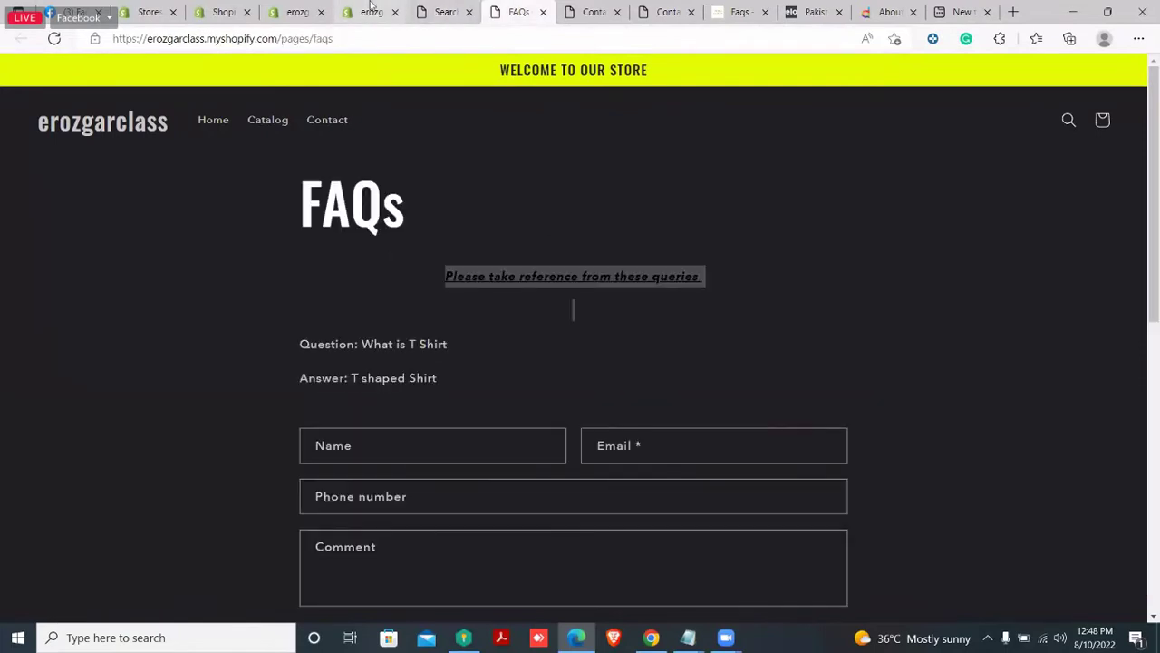
pyautogui.click(372, 11)
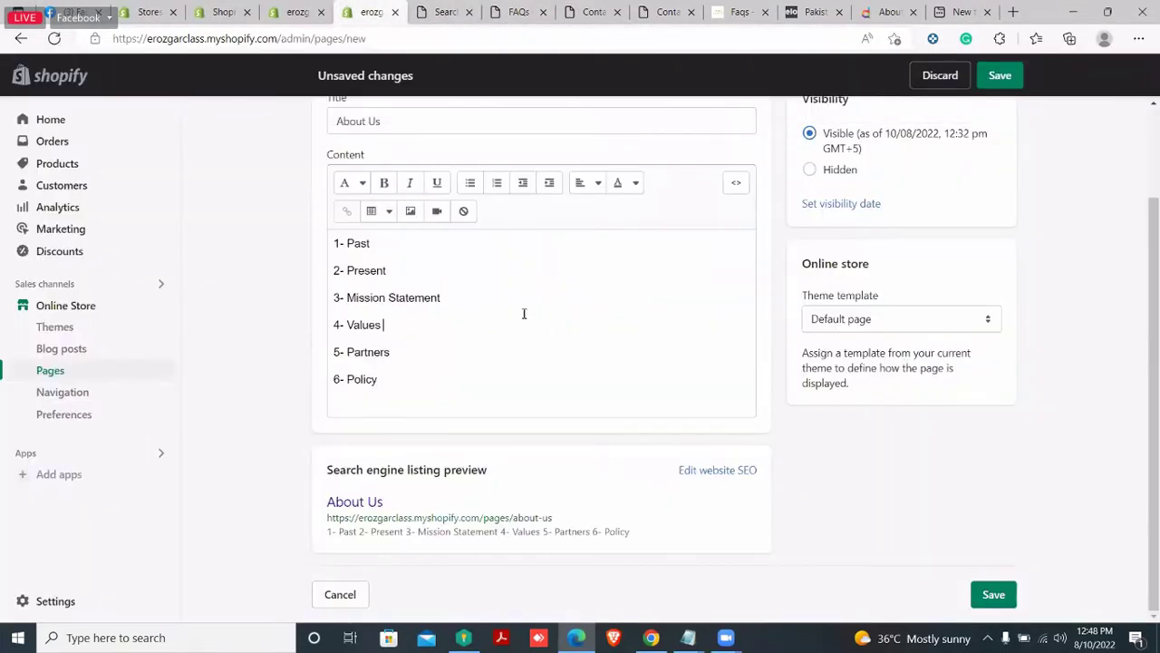
pyautogui.click(523, 314)
pyautogui.scroll(1, 544, 313)
pyautogui.scroll(-1, 844, 308)
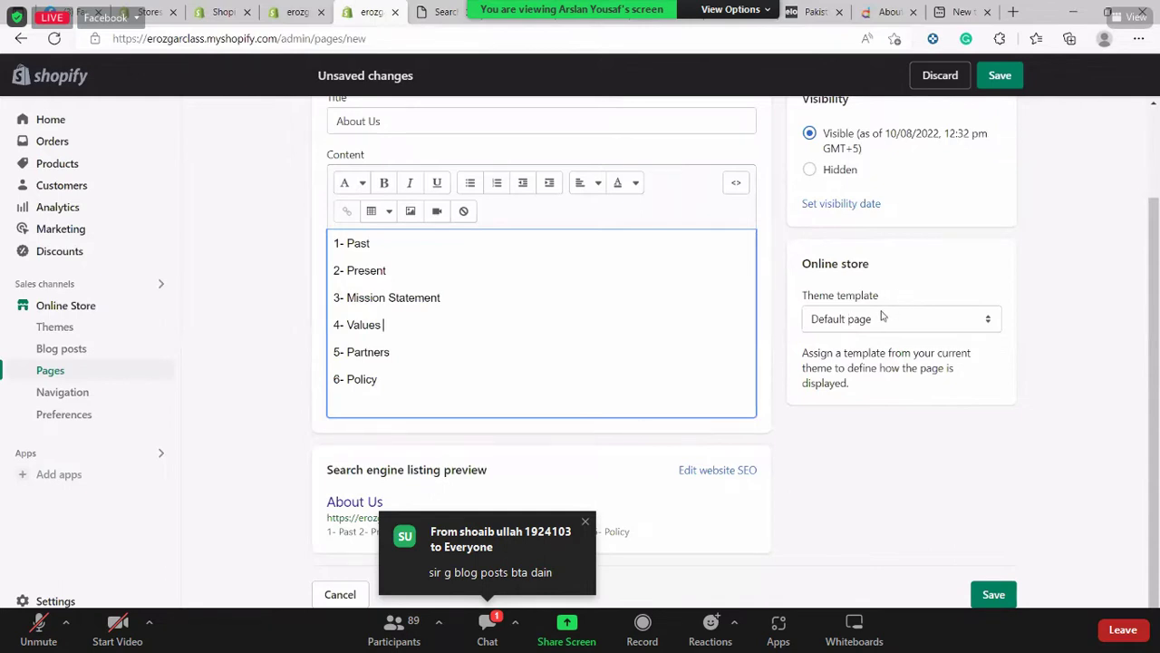
# Set the About Us page's theme template to contact and save the page
pyautogui.click(884, 317)
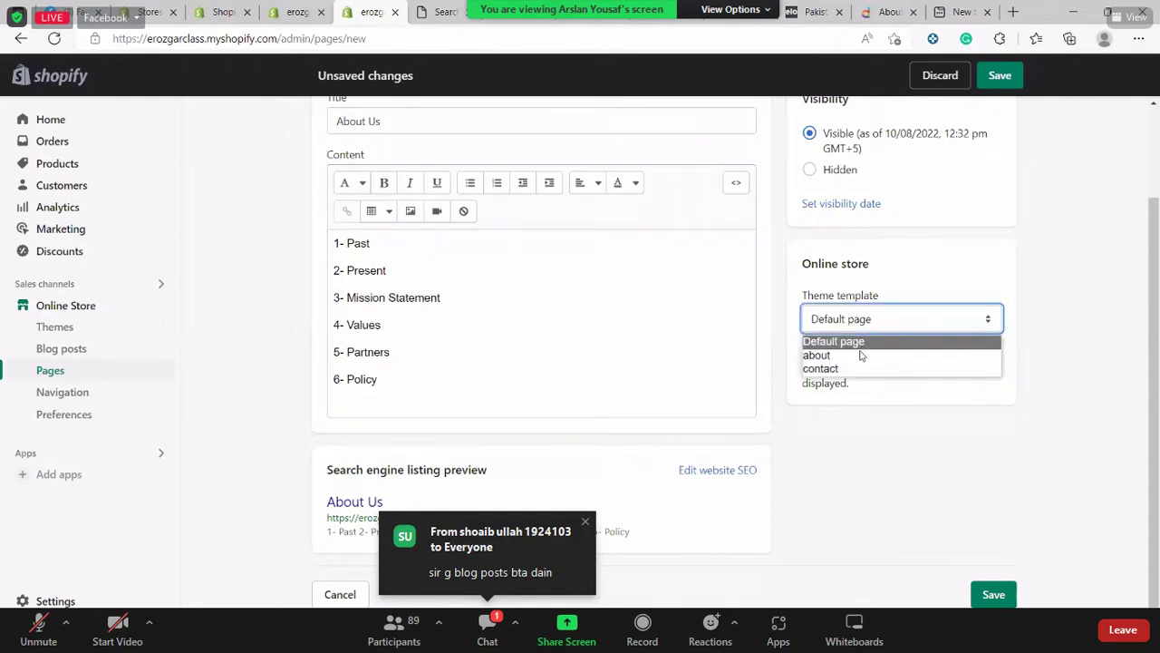
pyautogui.click(1080, 294)
pyautogui.scroll(2, 1080, 297)
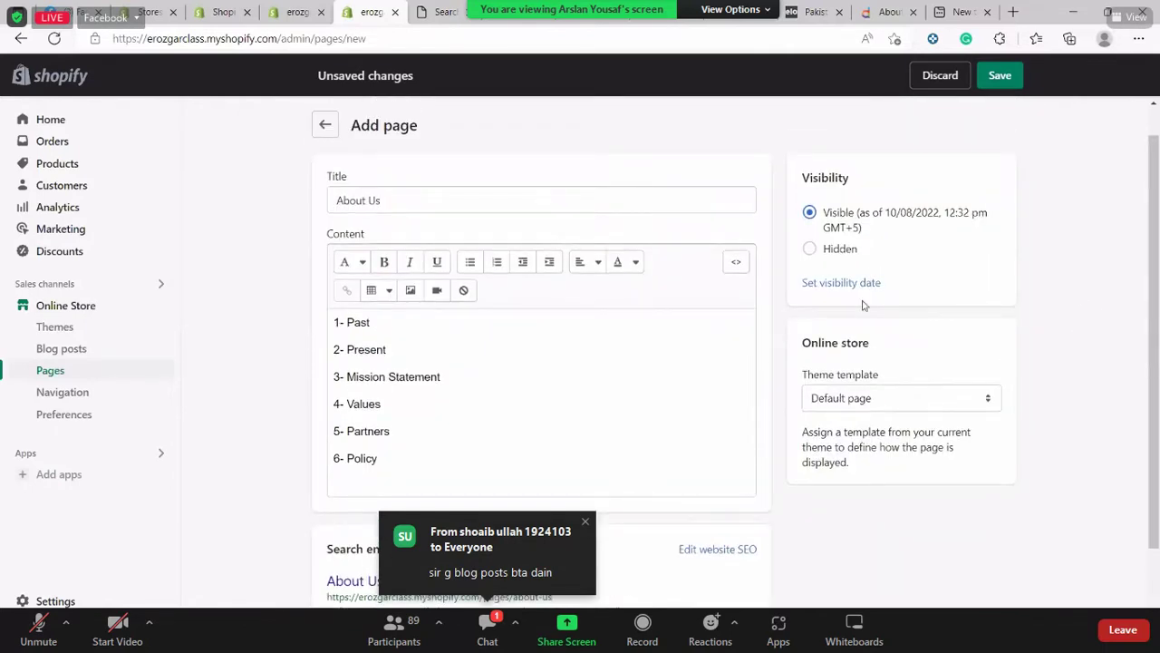
pyautogui.click(482, 197)
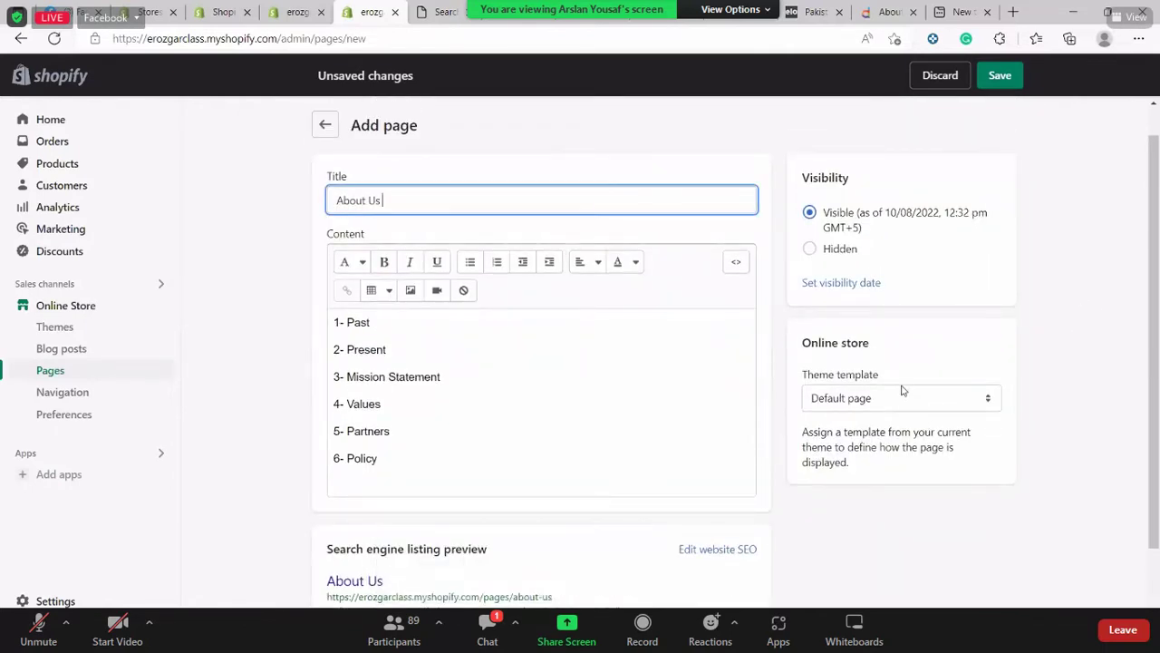
pyautogui.click(901, 396)
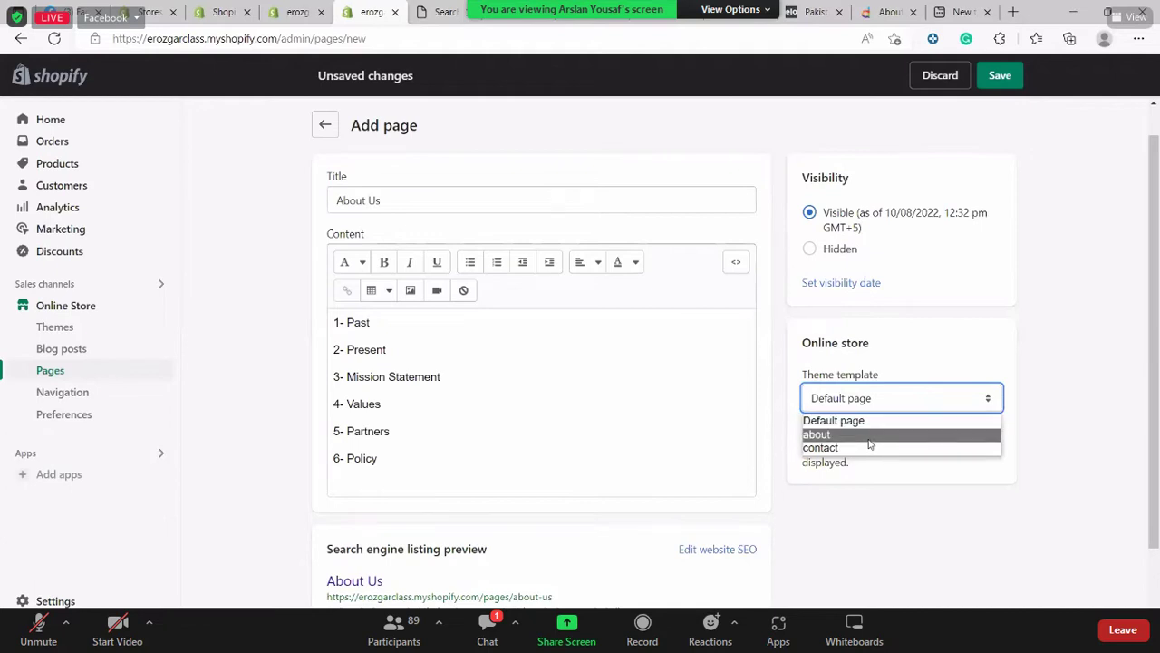
pyautogui.click(837, 446)
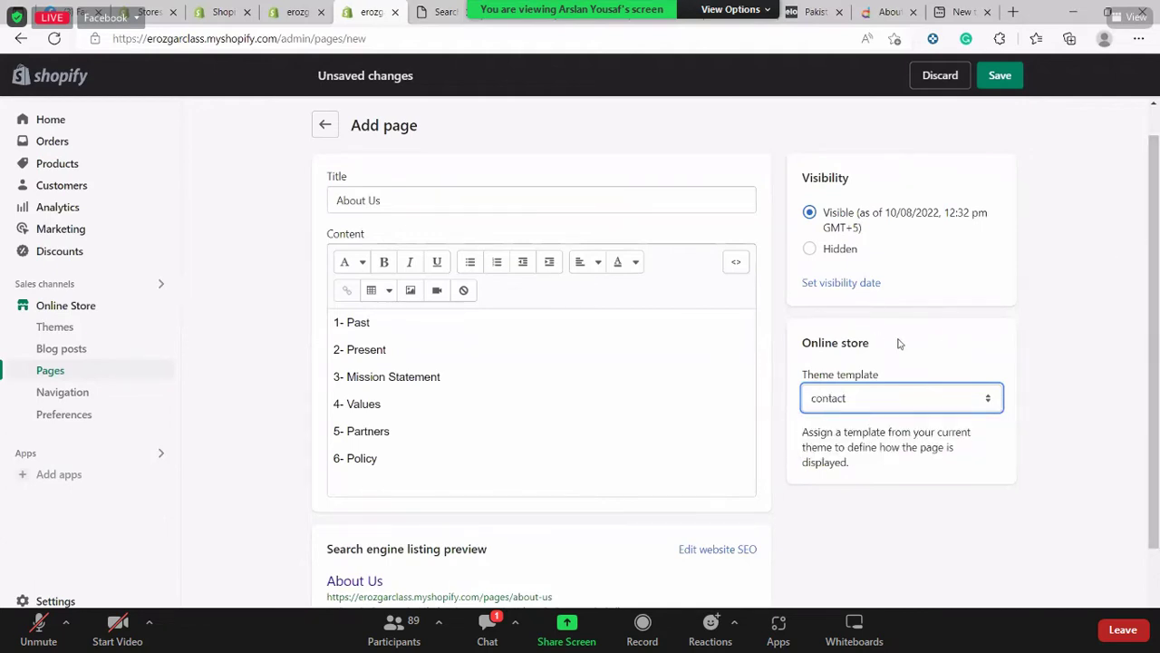
pyautogui.scroll(-2, 725, 508)
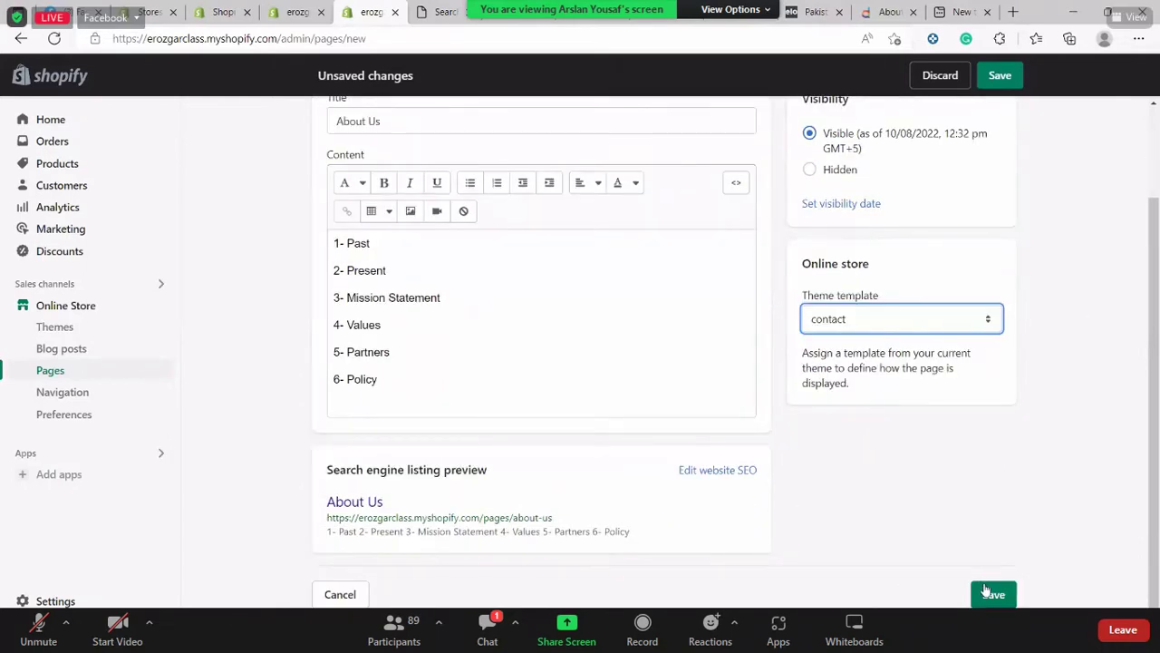
pyautogui.click(985, 593)
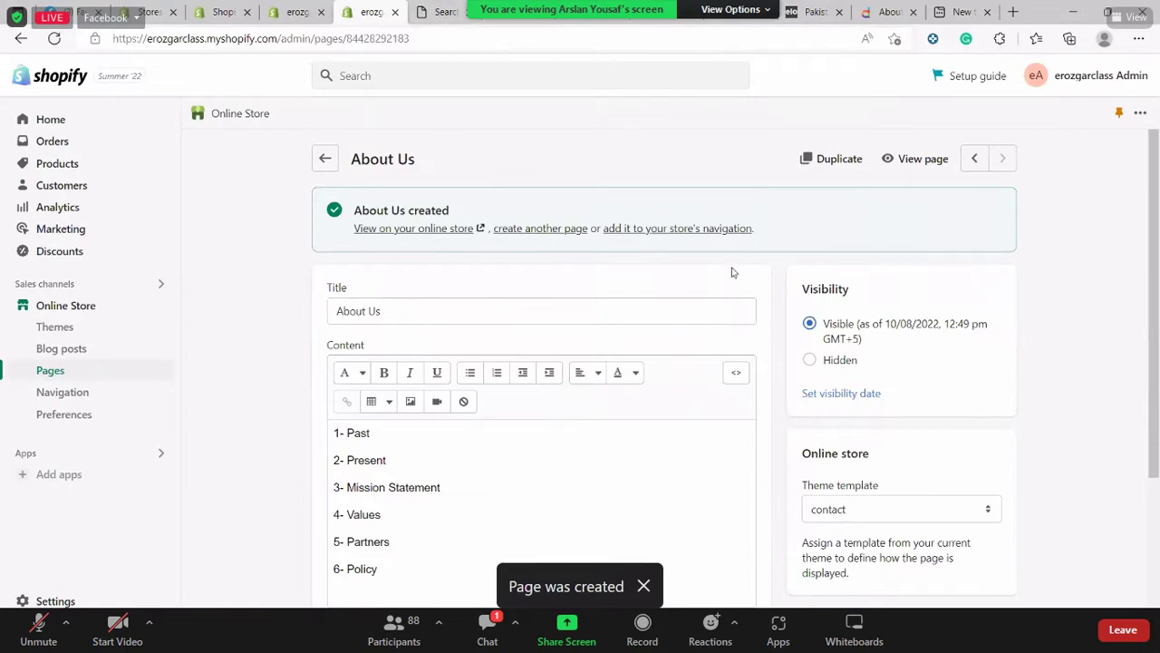
# View the live About Us page, with six sections above a contact form, on the storefront
pyautogui.click(902, 169)
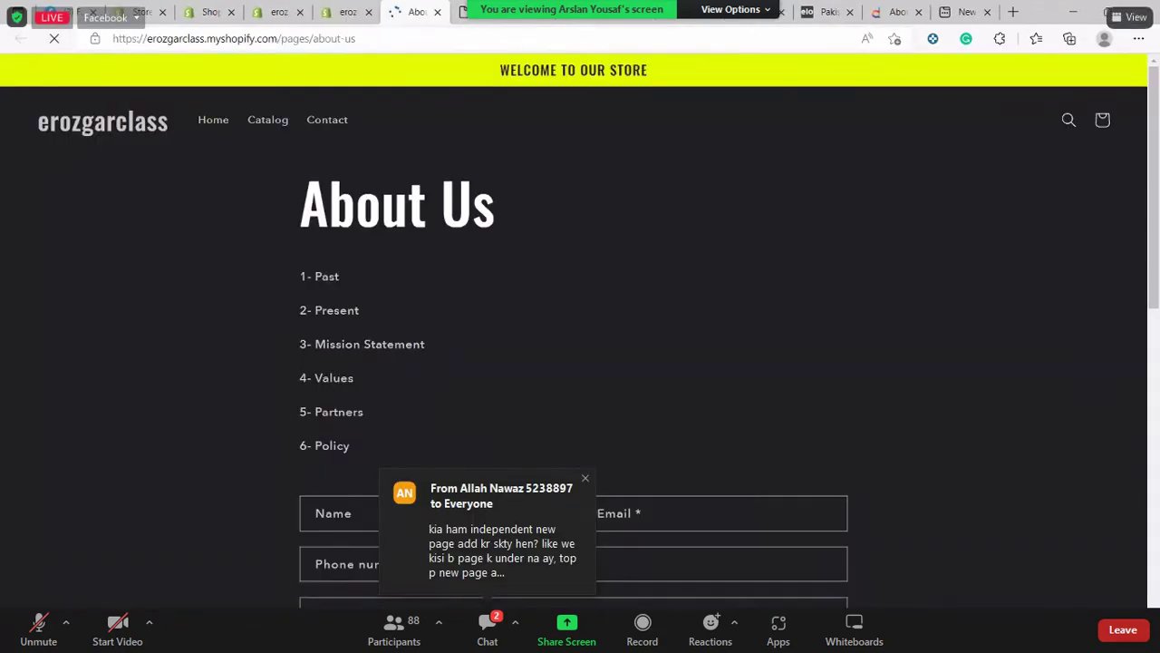
pyautogui.scroll(-8, 392, 178)
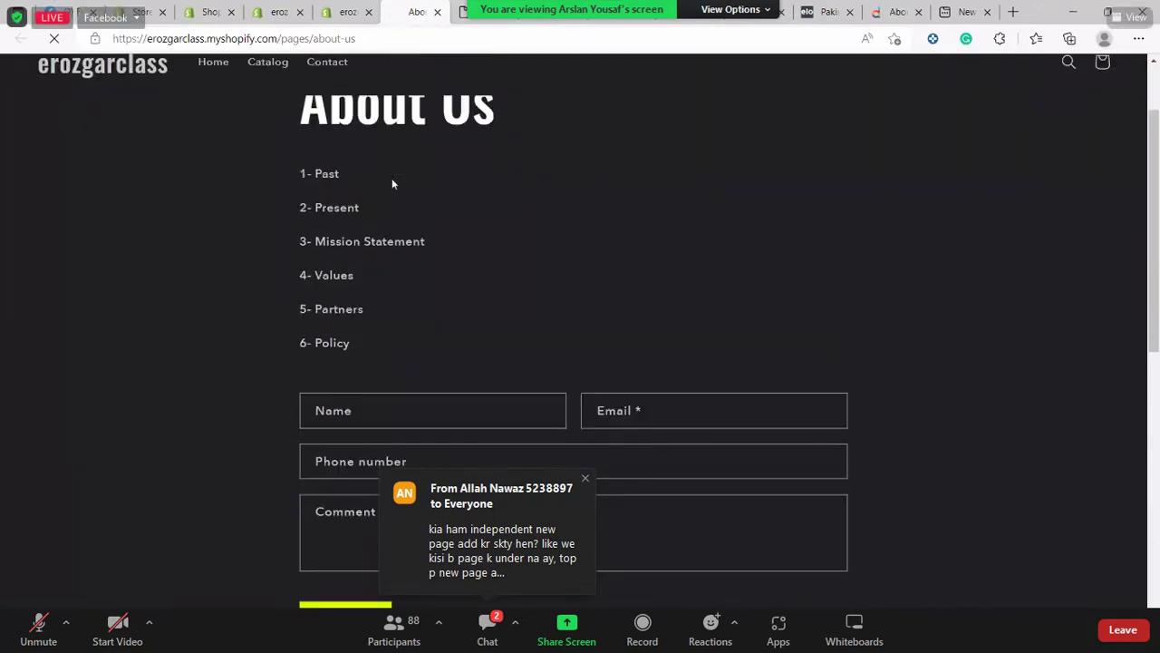
pyautogui.scroll(4, 391, 177)
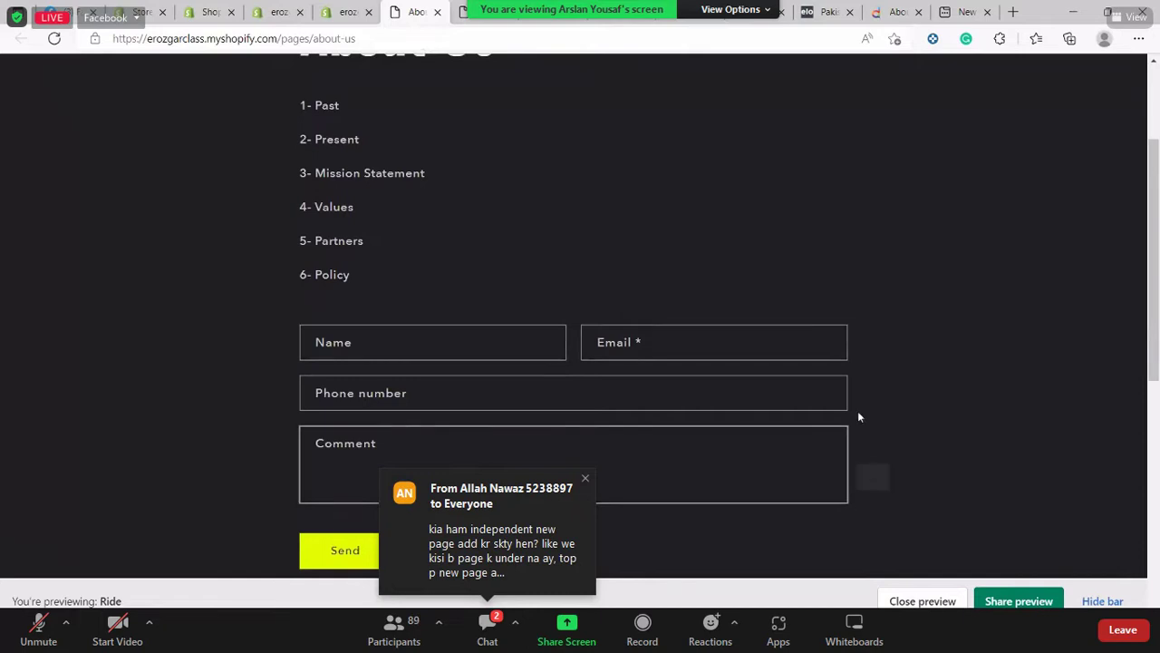
pyautogui.rightClick(860, 465)
pyautogui.click(518, 202)
pyautogui.scroll(2, 408, 207)
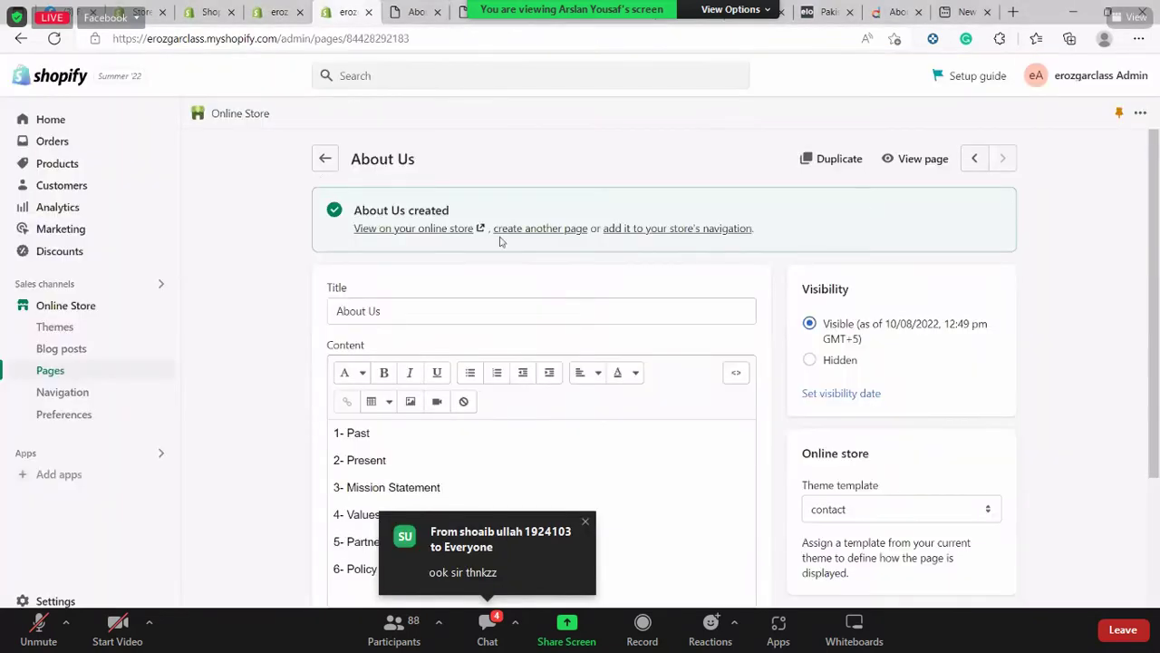
# Start a new page titled 'Size Chart'
pyautogui.click(94, 364)
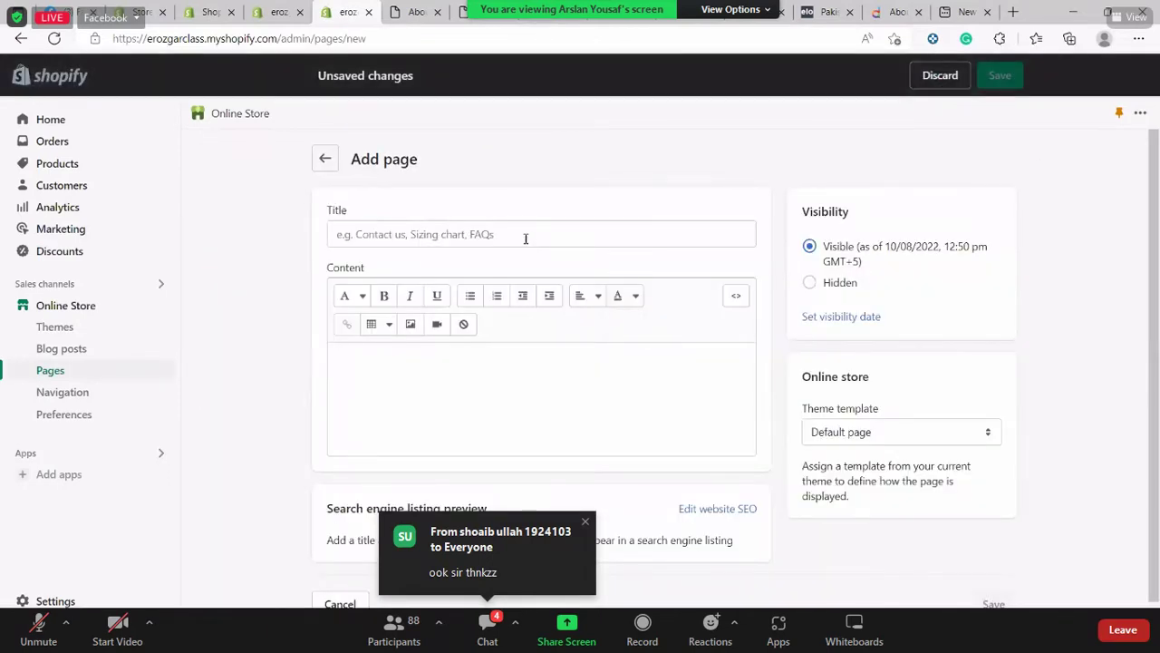
pyautogui.click(525, 238)
pyautogui.write('Size Chart')
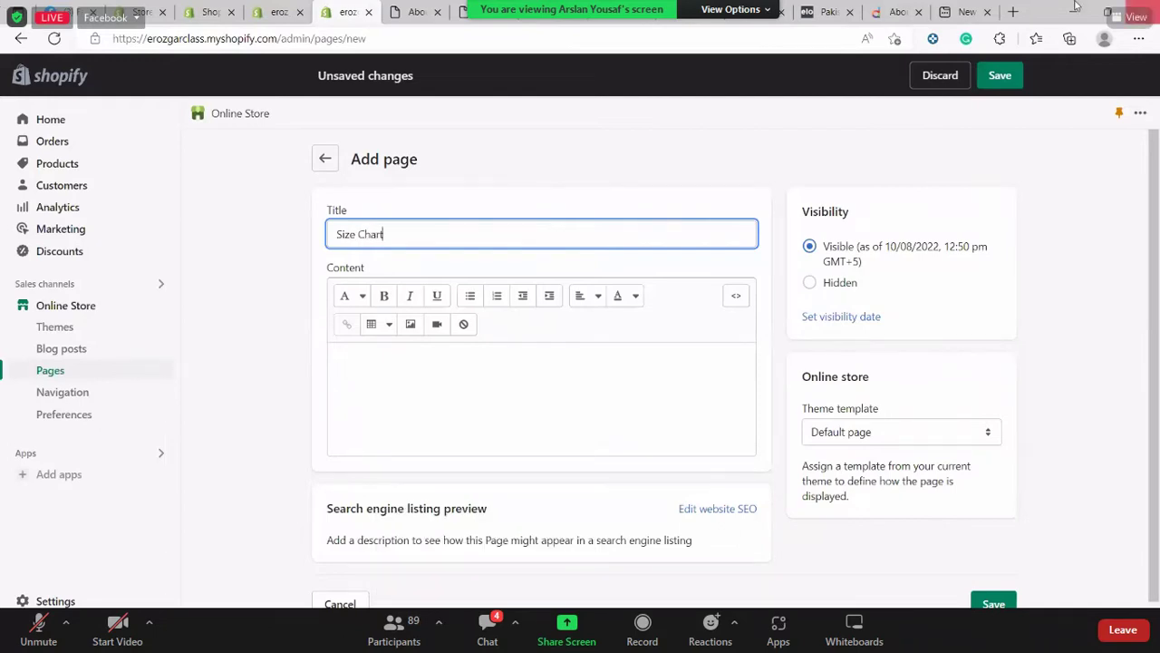
# Write 'Size List' followed by lines 1- Large, 2- Small, 3- Medium, 4- Extra Large
pyautogui.click(498, 396)
pyautogui.write('S')
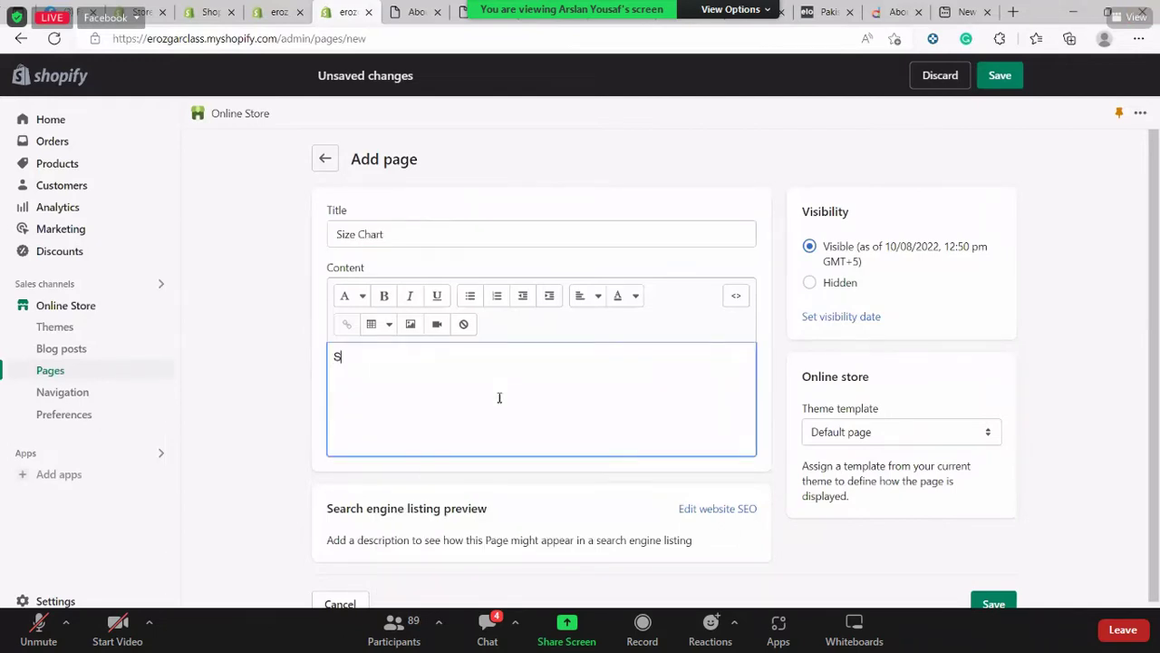
pyautogui.write('ize List')
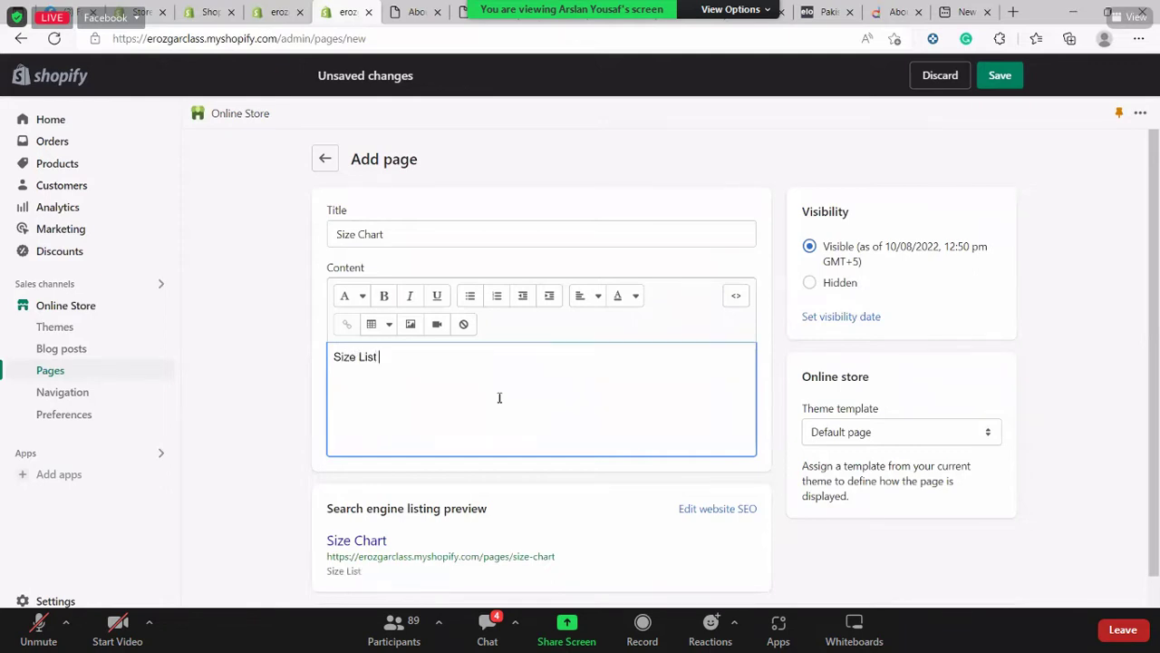
pyautogui.press('Return')
pyautogui.write('1- Large')
pyautogui.press('Return')
pyautogui.write('2- Small')
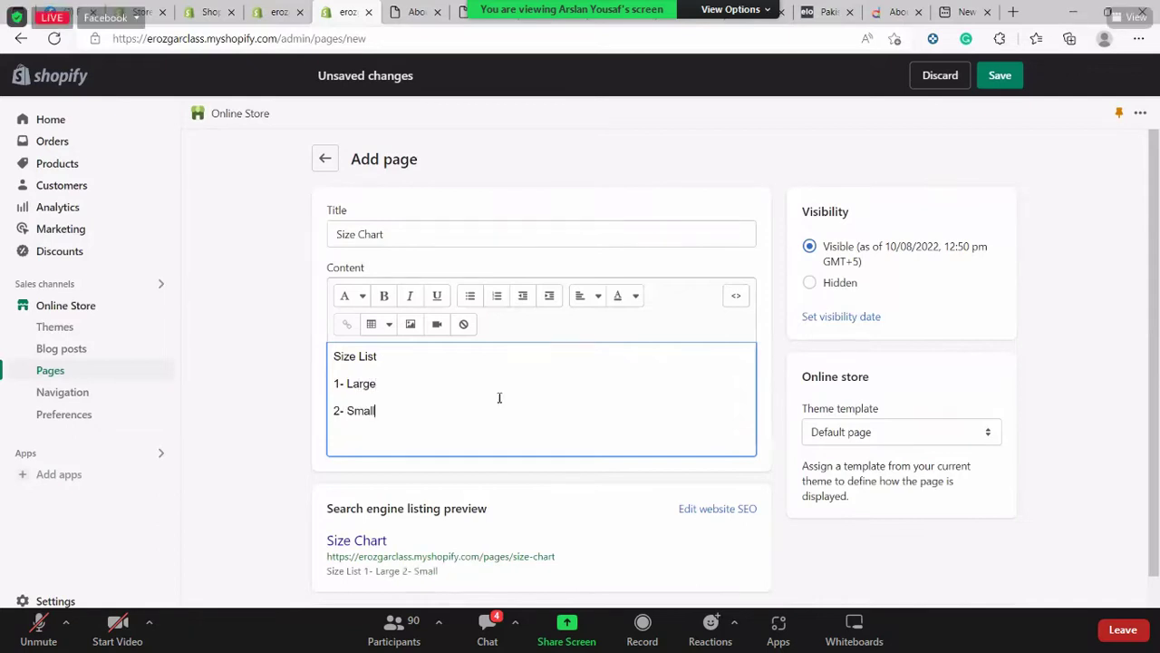
pyautogui.press('Return')
pyautogui.write('3- ')
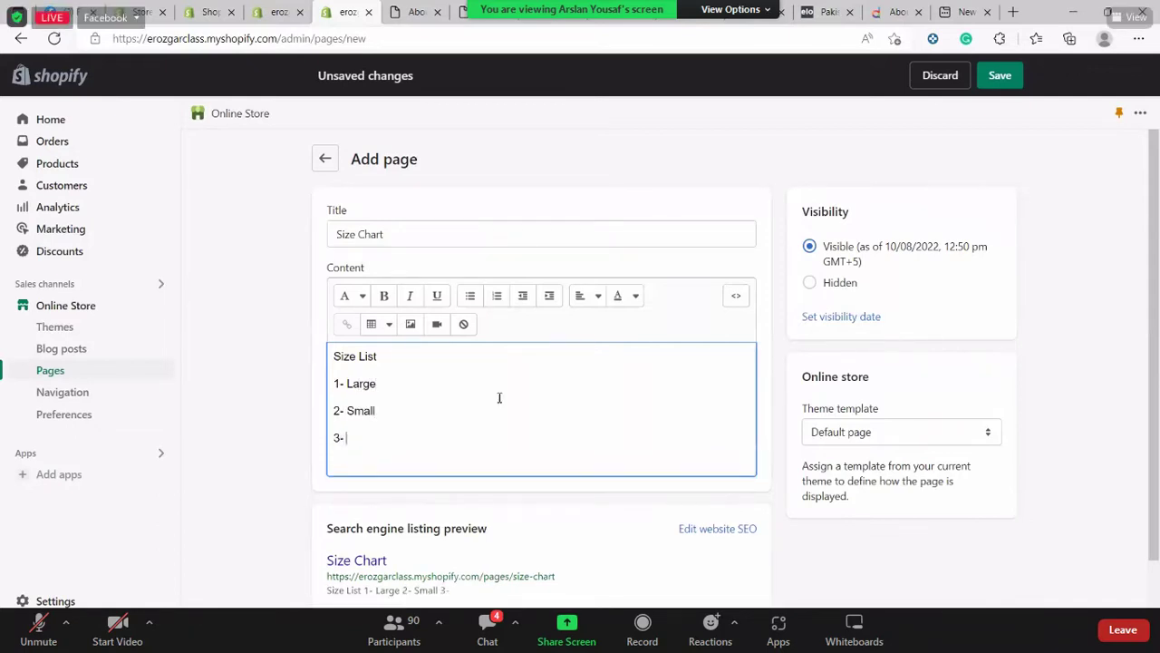
pyautogui.write('Medium')
pyautogui.press('Return')
pyautogui.press('Return')
pyautogui.press('BackSpace')
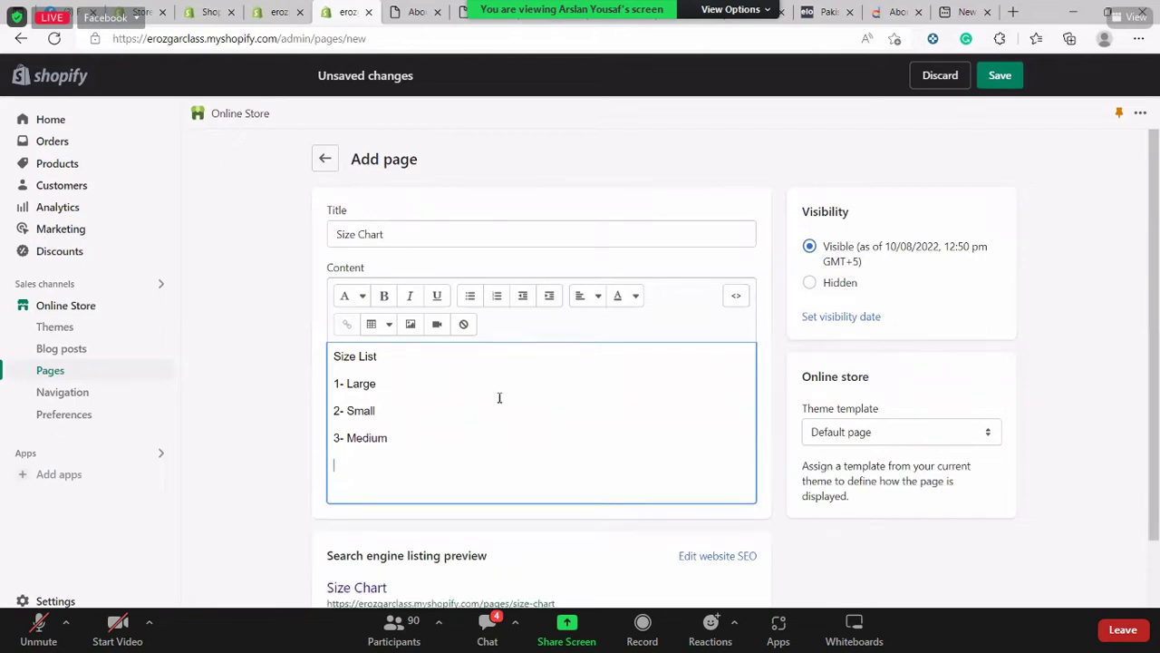
pyautogui.write('4- Extra Large')
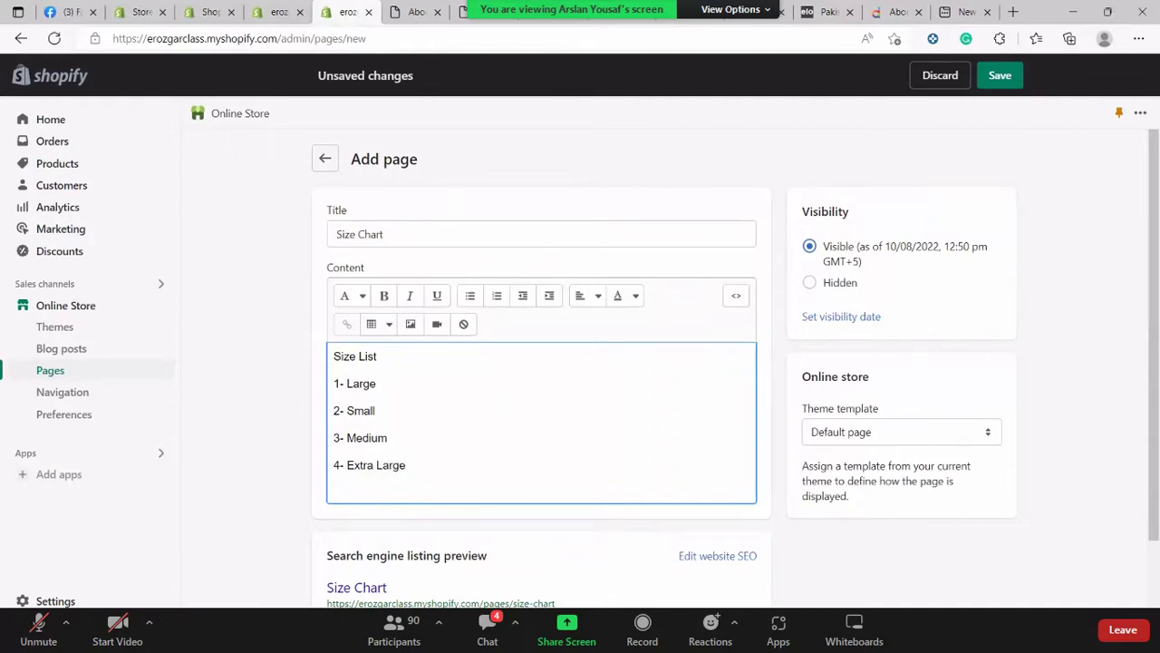
# Keep the Default page template and save the Size Chart page
pyautogui.scroll(-1, 594, 402)
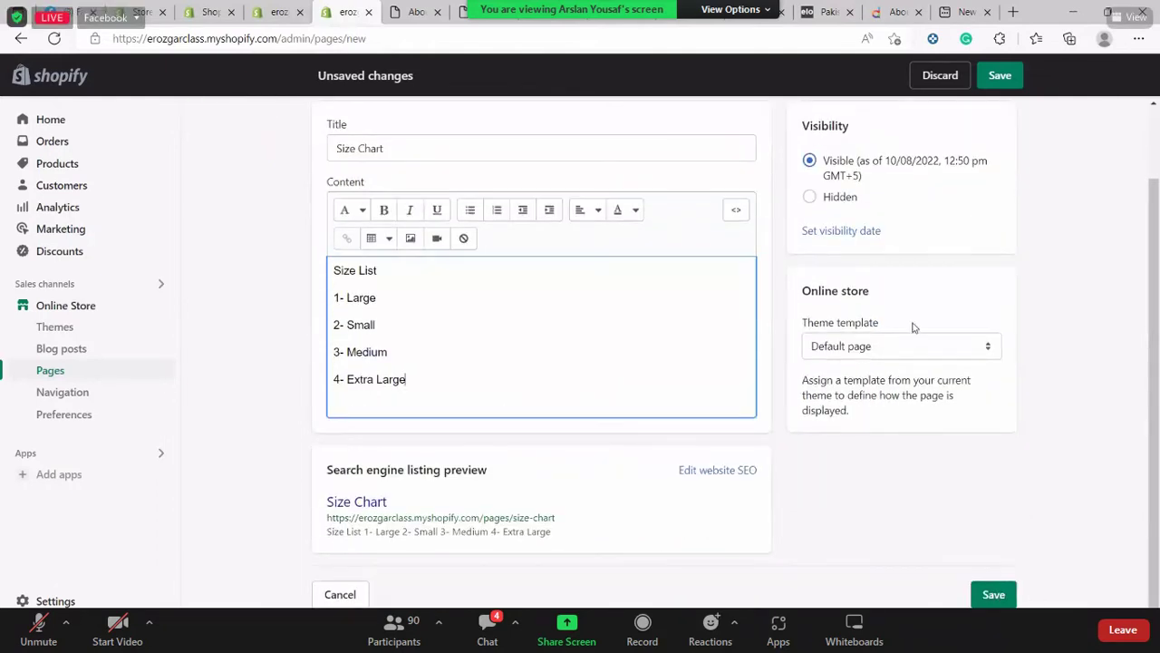
pyautogui.click(918, 350)
pyautogui.click(923, 347)
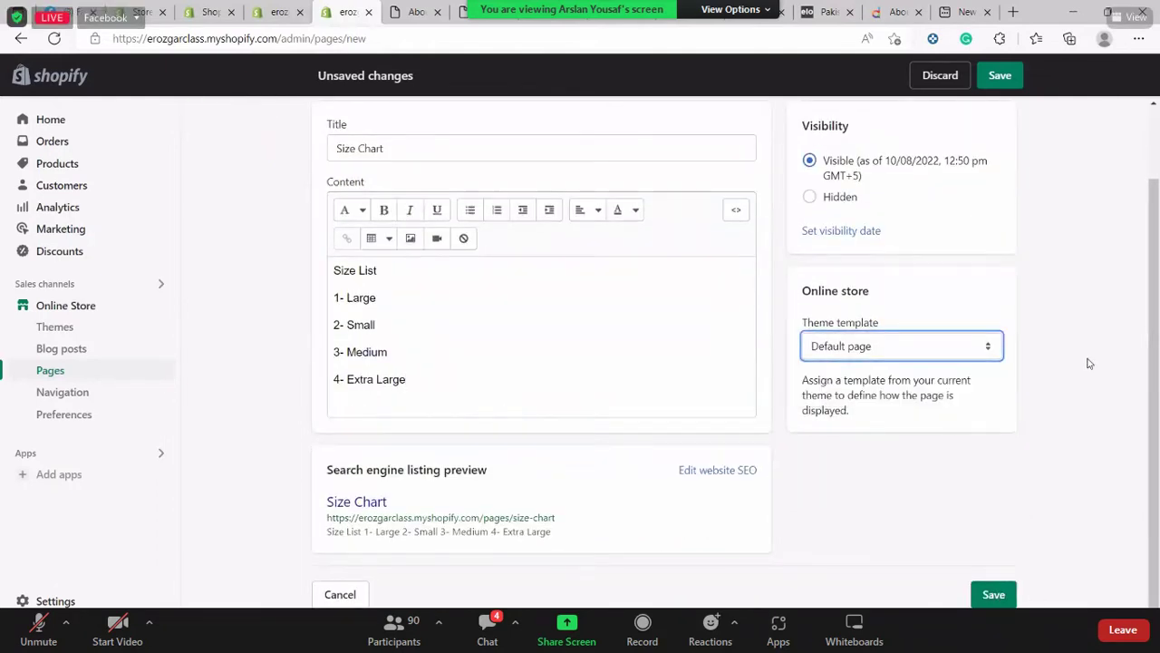
pyautogui.click(993, 594)
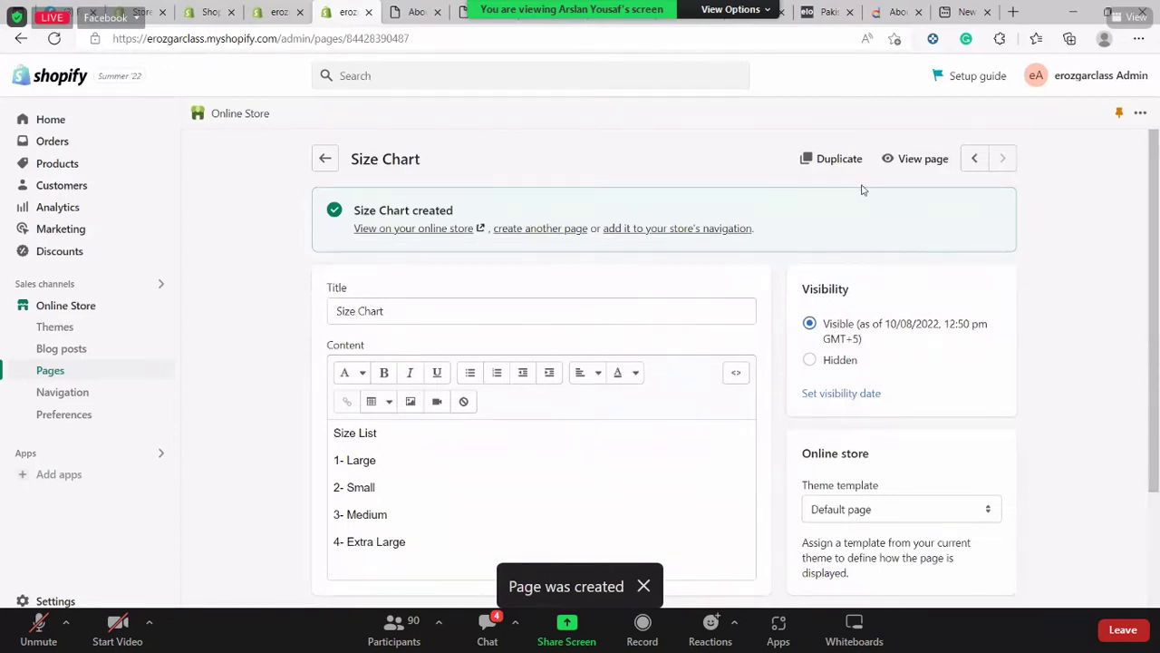
# Preview the Size Chart's four-size list on the storefront, then return to the Pages list
pyautogui.click(914, 160)
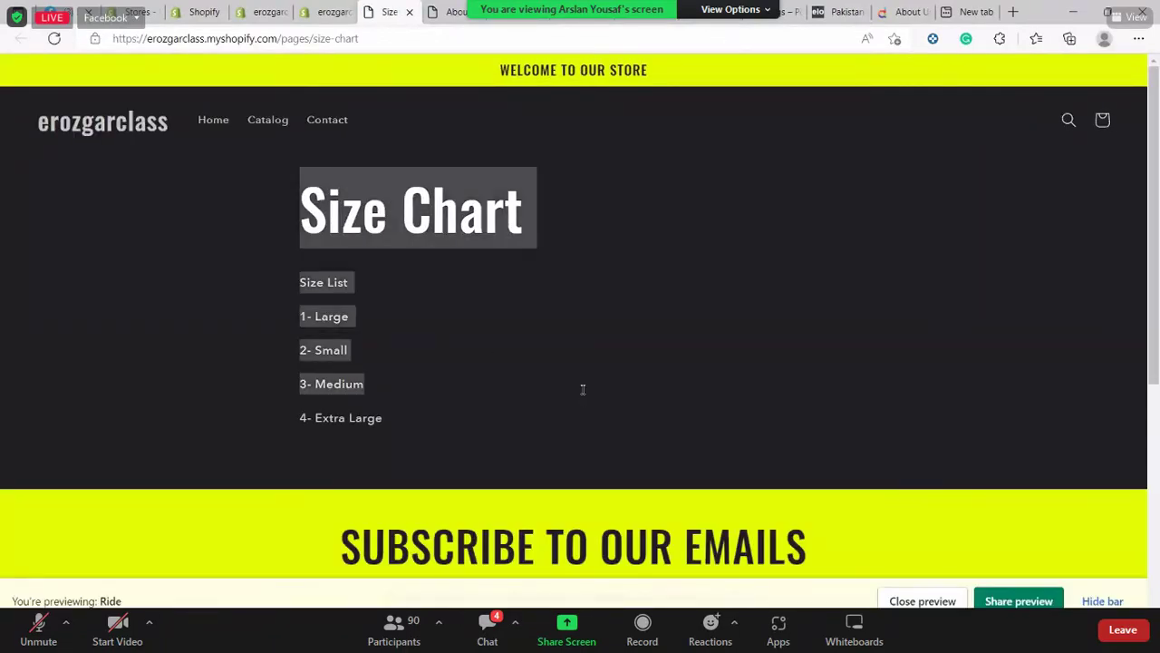
pyautogui.scroll(-5, 581, 388)
pyautogui.scroll(5, 846, 310)
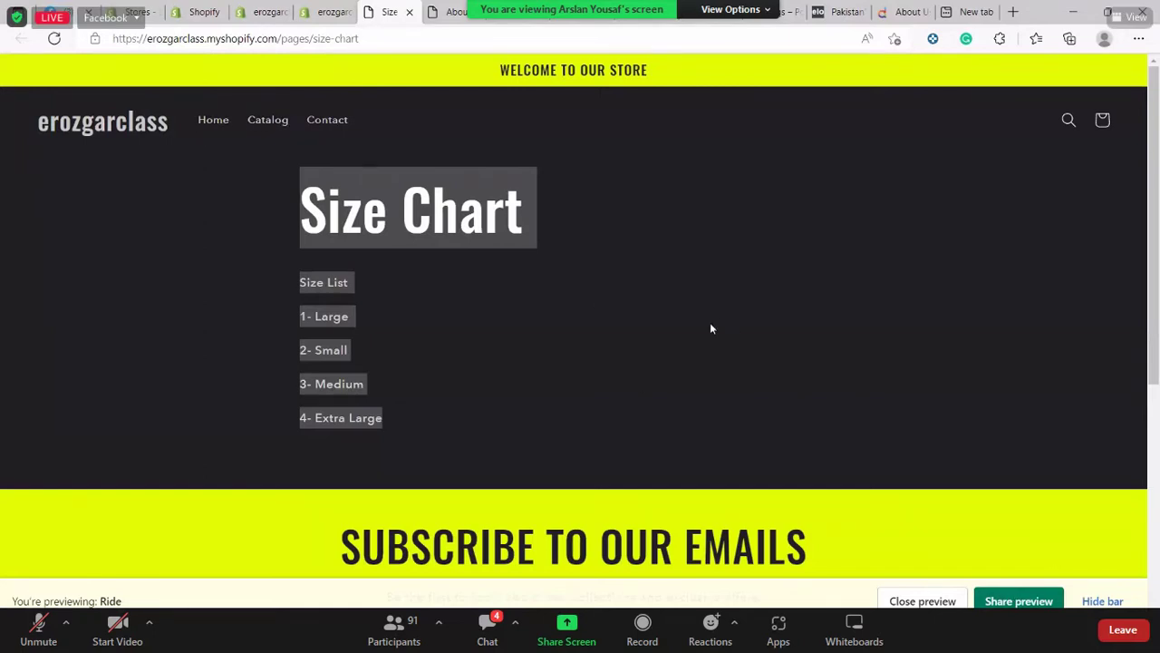
pyautogui.click(324, 12)
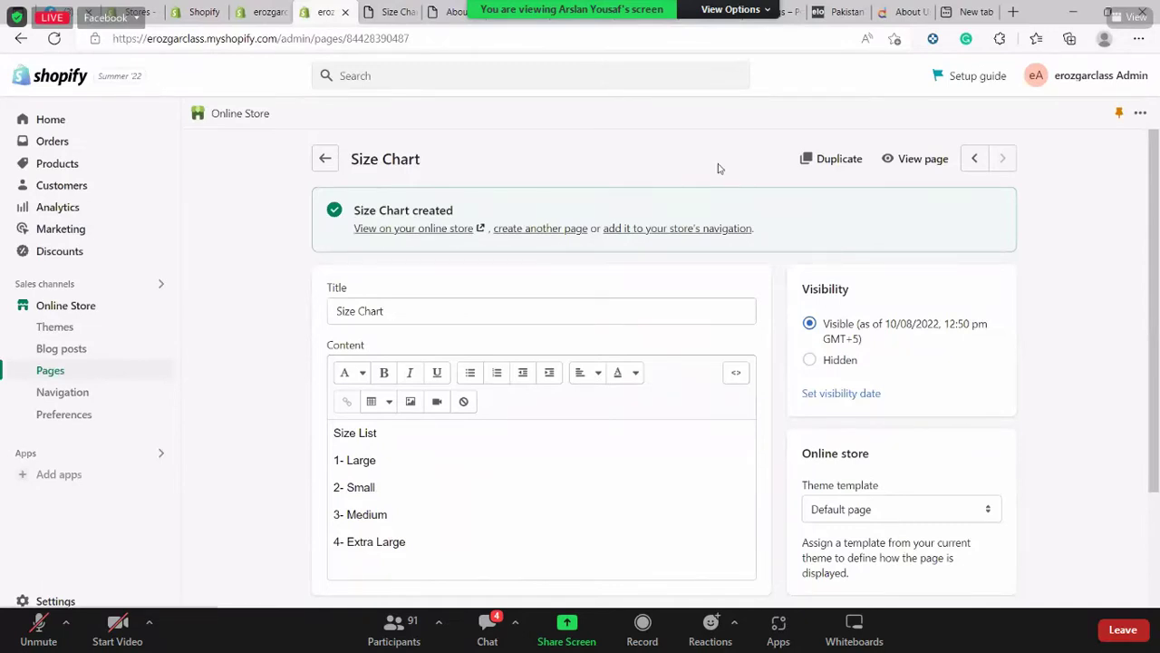
pyautogui.hotkey('alt', 'Left')
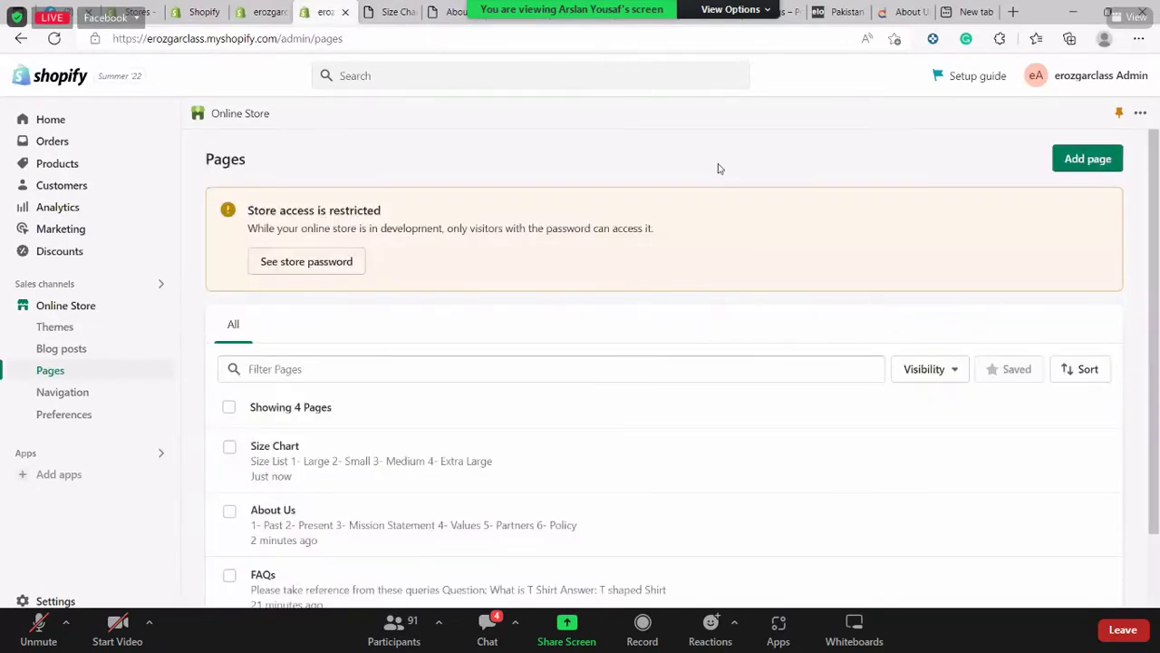
# Reveal the store password settings and scroll through Preferences to the Restrict store access section
pyautogui.click(332, 263)
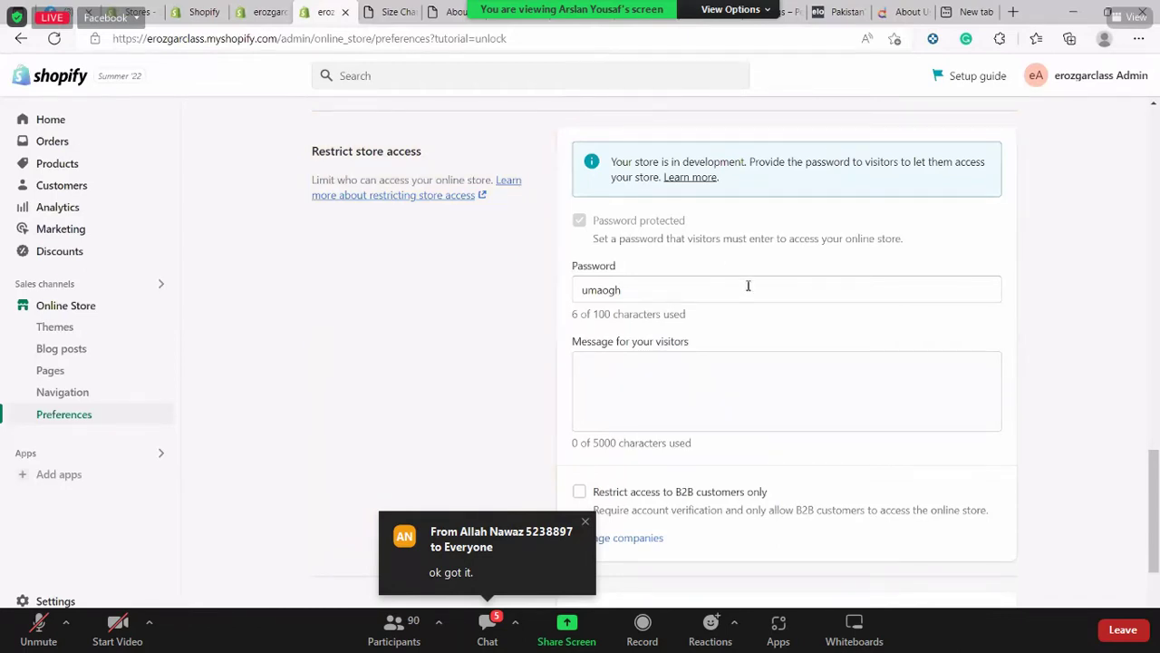
pyautogui.scroll(-2, 751, 313)
pyautogui.scroll(5, 751, 315)
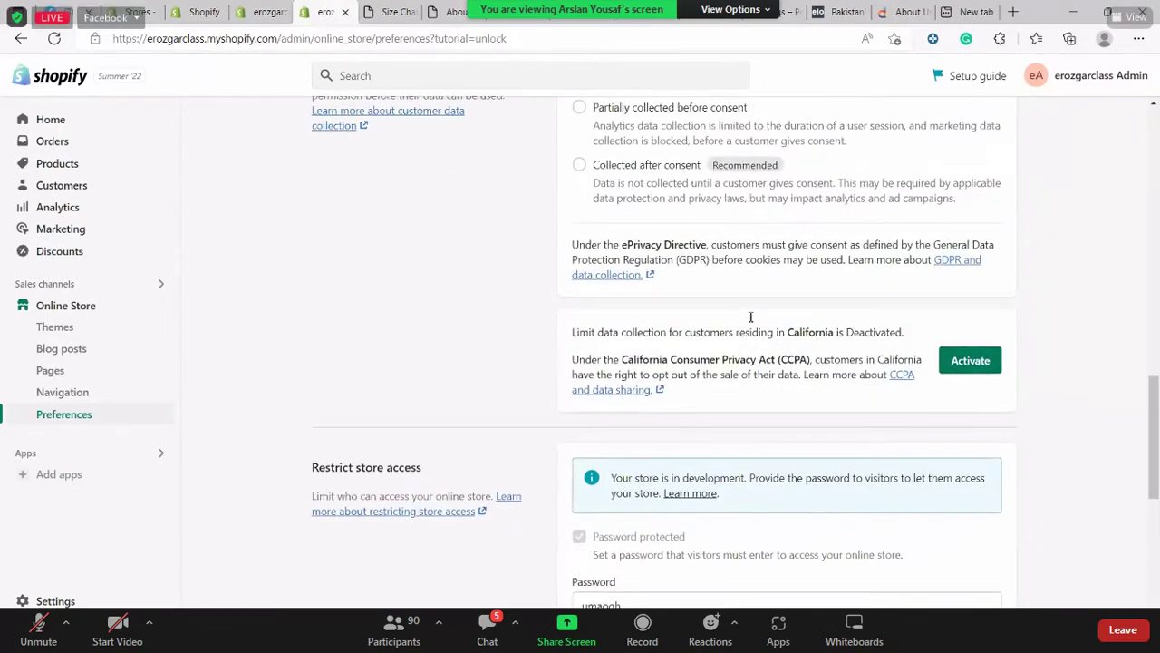
pyautogui.scroll(-3, 751, 317)
pyautogui.scroll(4, 751, 316)
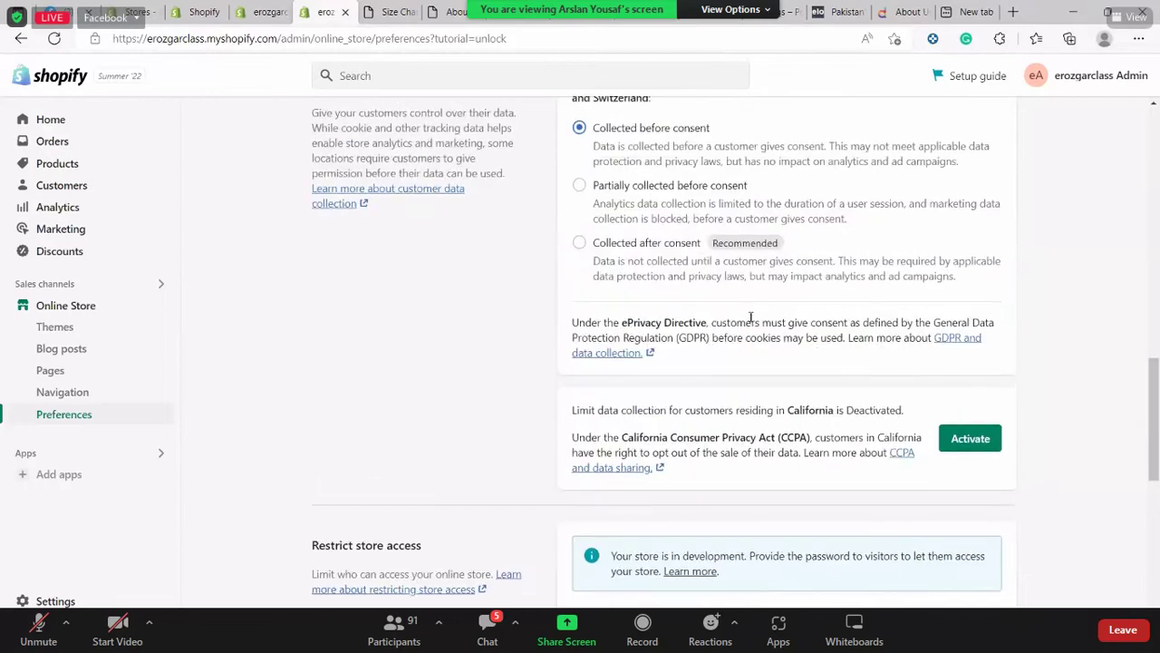
pyautogui.scroll(3, 750, 316)
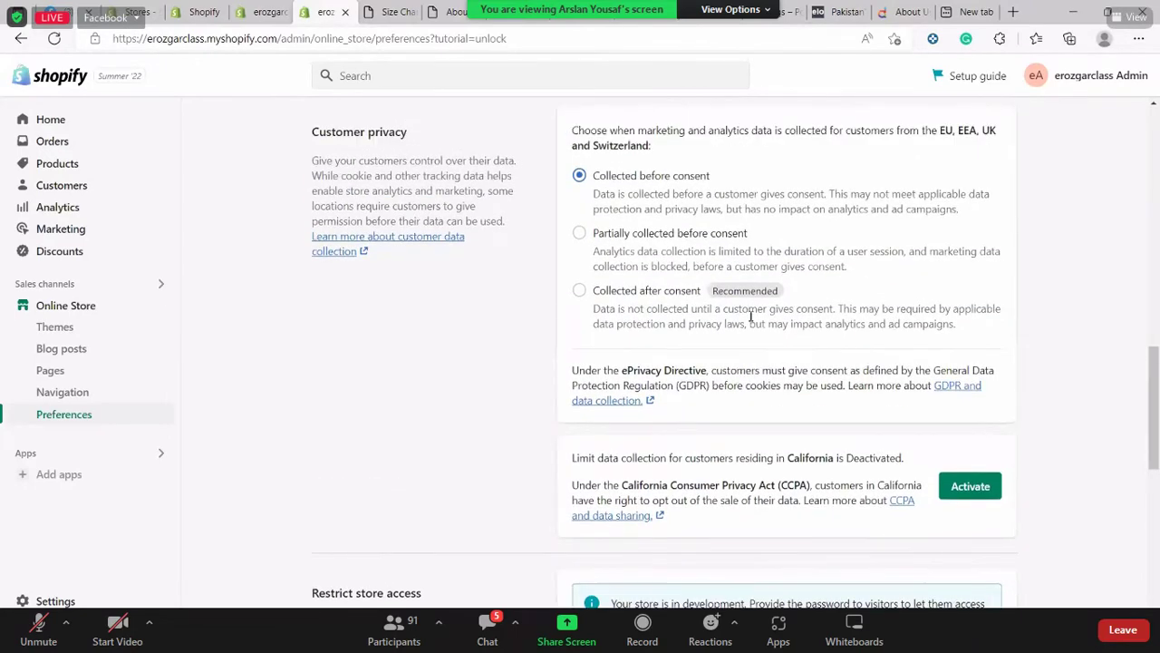
pyautogui.scroll(4, 750, 319)
pyautogui.scroll(3, 751, 320)
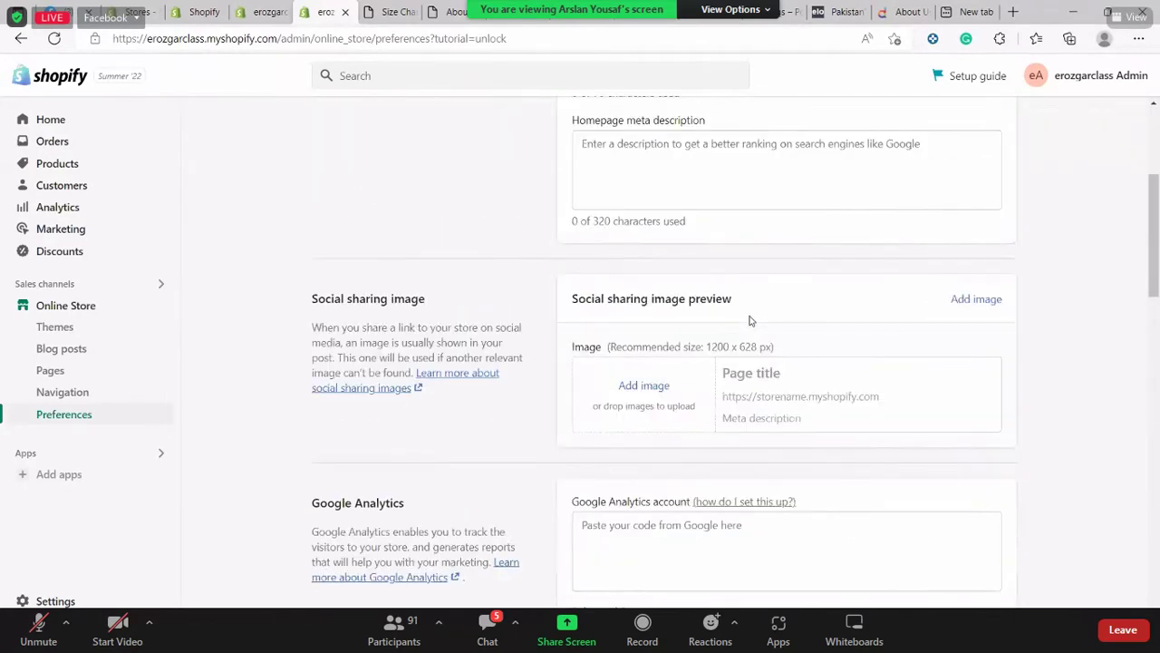
pyautogui.scroll(-4, 750, 319)
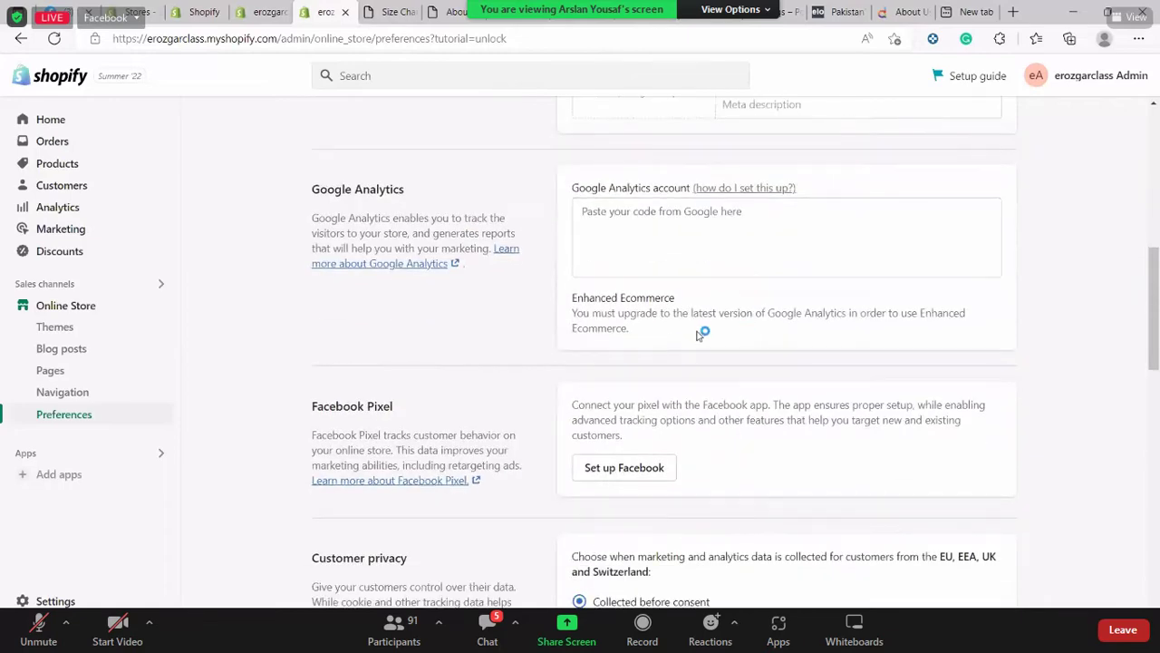
pyautogui.scroll(-2, 698, 332)
pyautogui.scroll(-5, 654, 308)
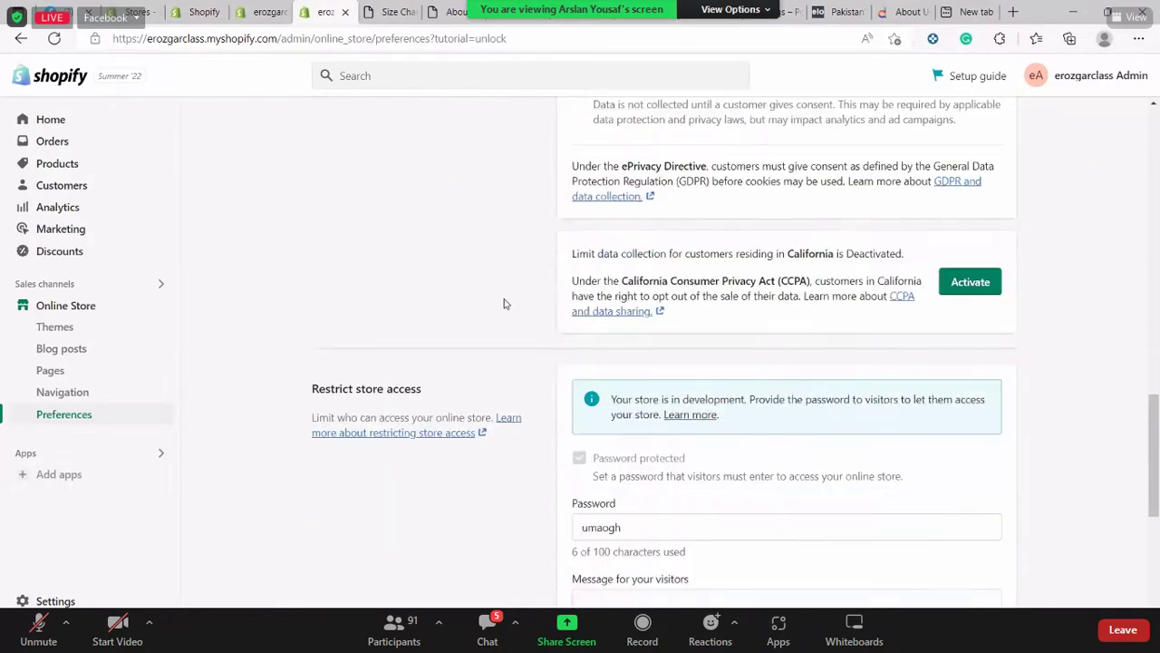
pyautogui.scroll(-3, 776, 350)
# Inspect the store password field, reset the page zoom to normal, and scroll back to the top
pyautogui.press('Tab')
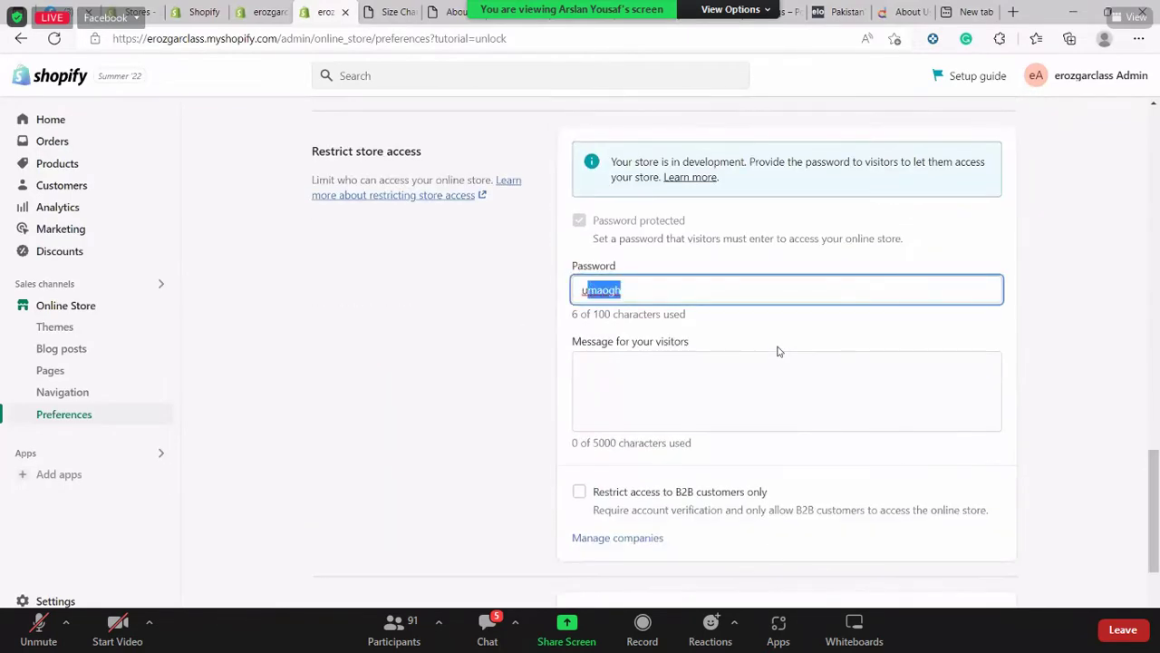
pyautogui.click(777, 351)
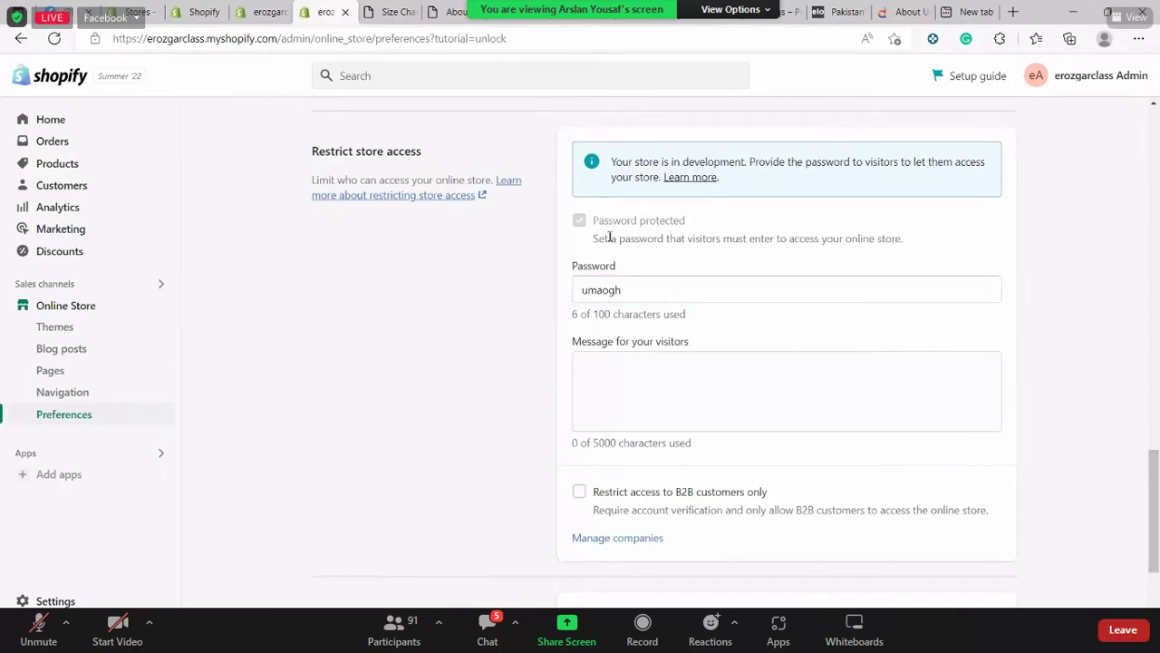
pyautogui.scroll(1, 587, 221)
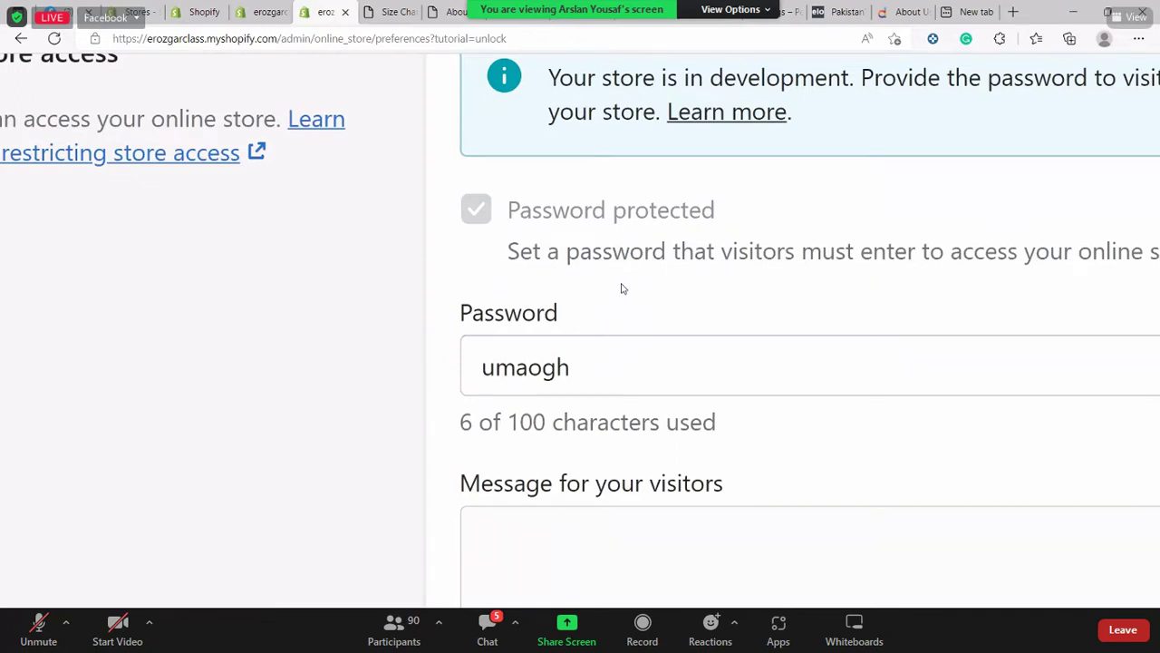
pyautogui.hotkey('ctrl', '0')
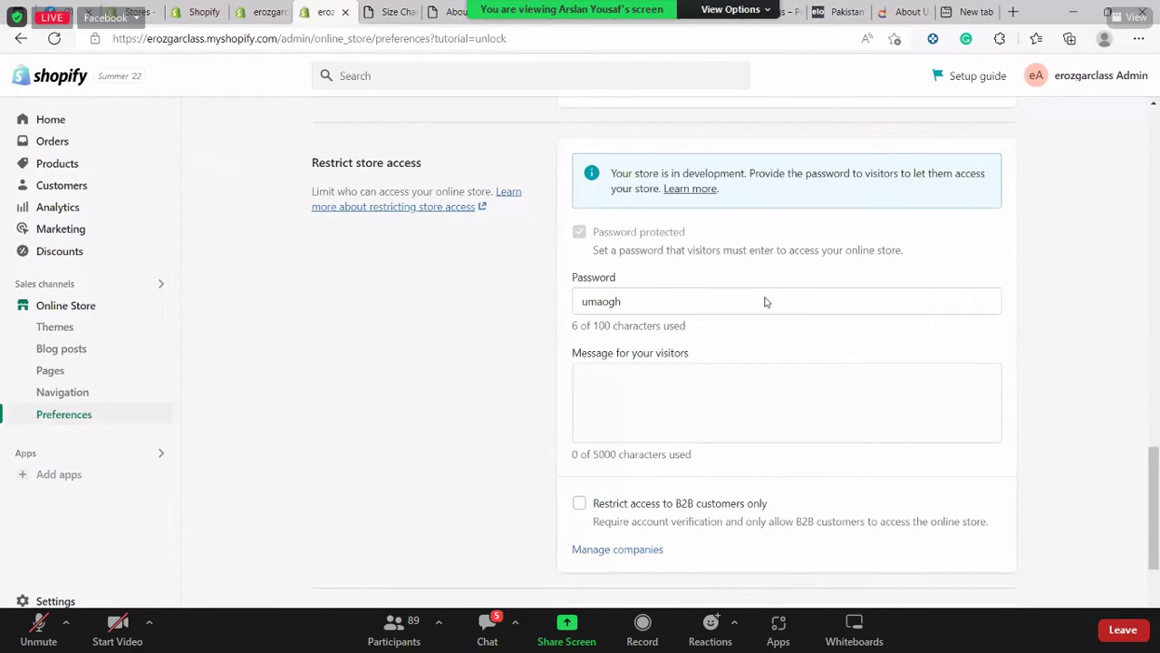
pyautogui.scroll(5, 765, 299)
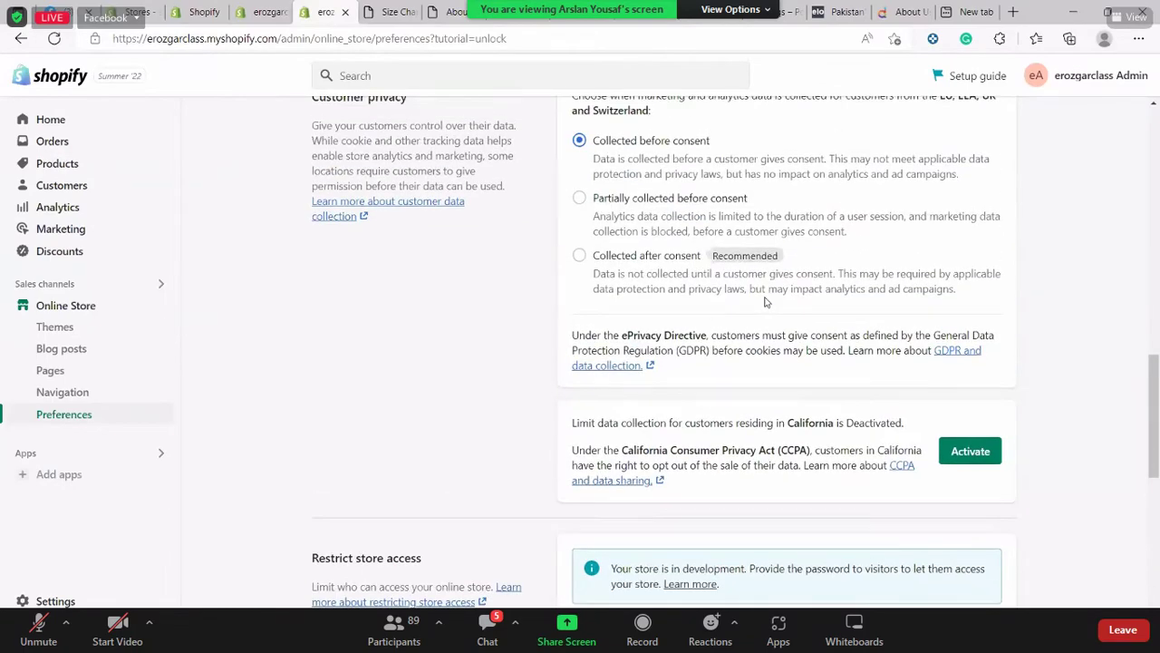
pyautogui.scroll(2, 765, 301)
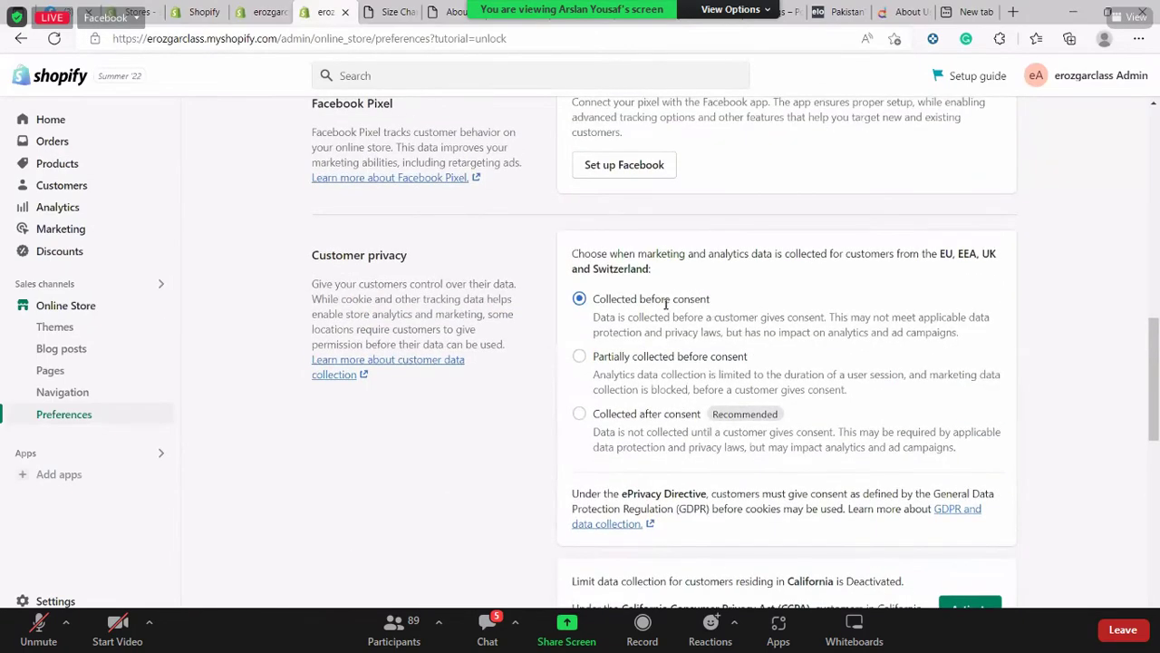
pyautogui.scroll(4, 665, 305)
pyautogui.scroll(4, 314, 283)
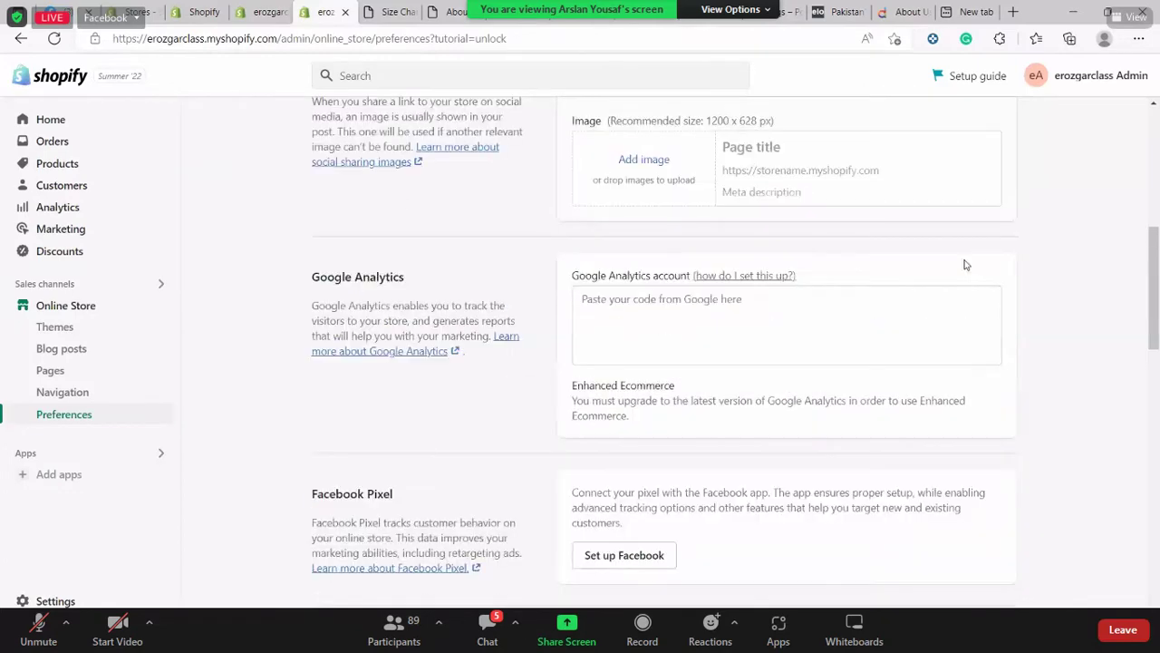
pyautogui.scroll(3, 246, 262)
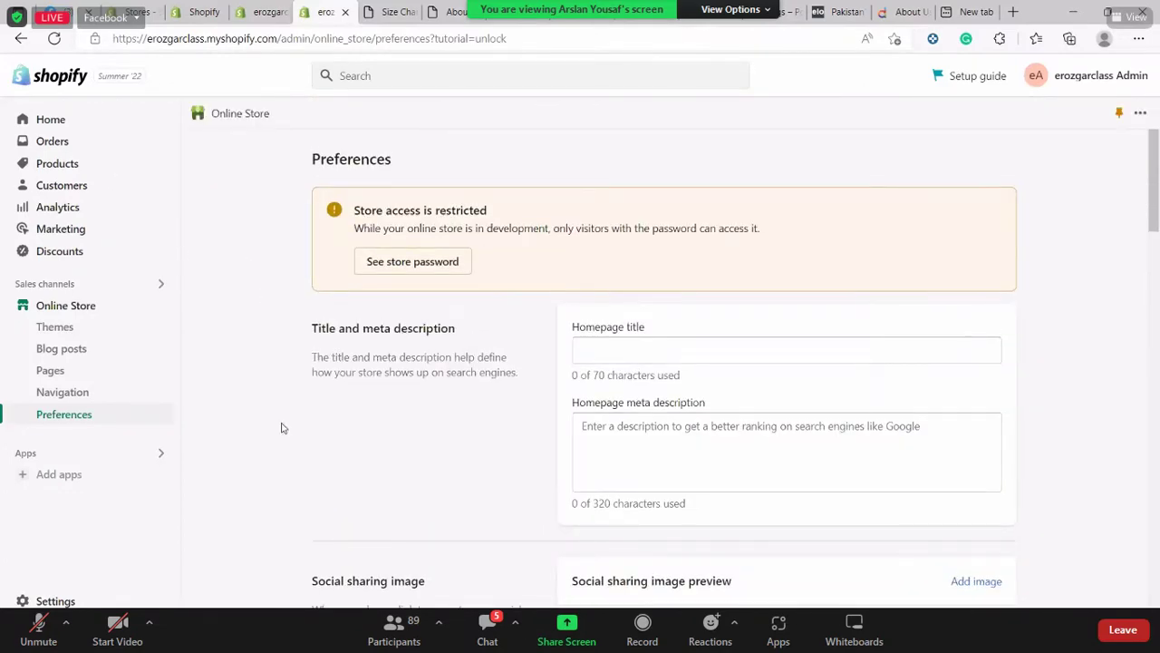
pyautogui.scroll(-1, 286, 456)
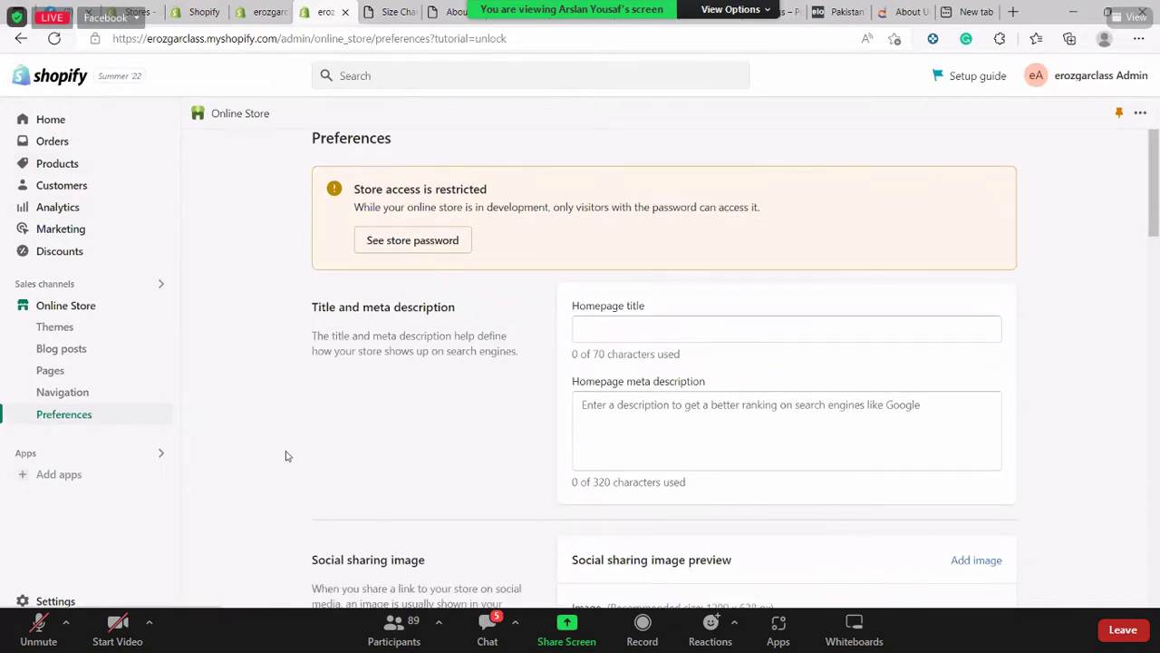
pyautogui.scroll(-10, 286, 456)
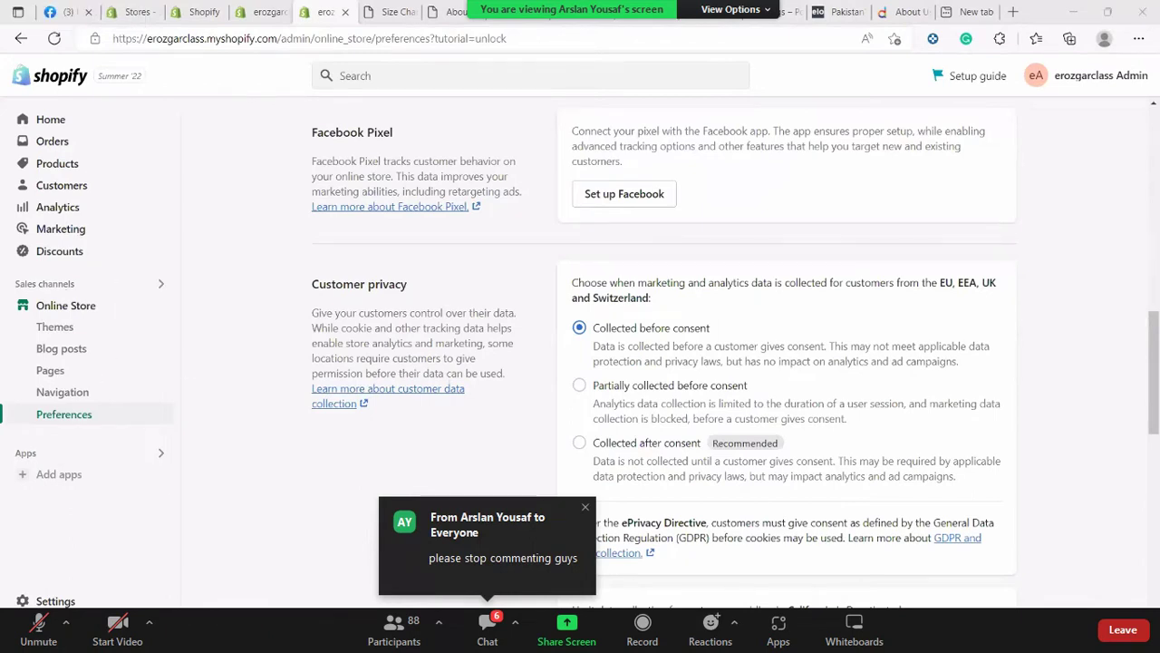
pyautogui.scroll(10, 444, 446)
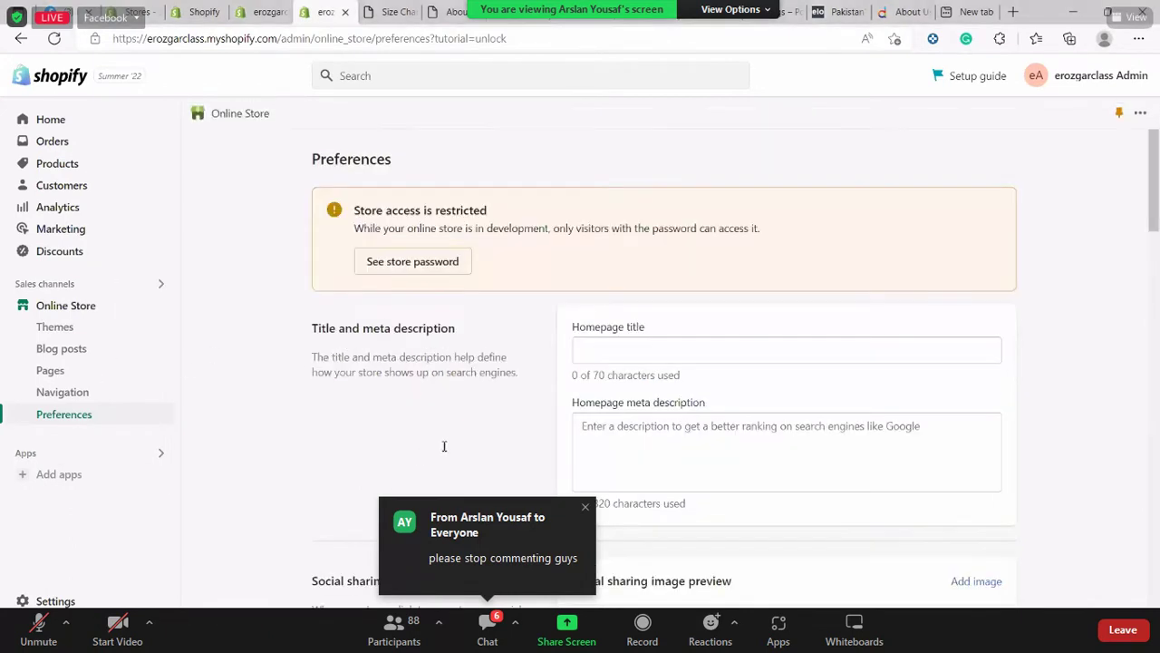
pyautogui.click(51, 119)
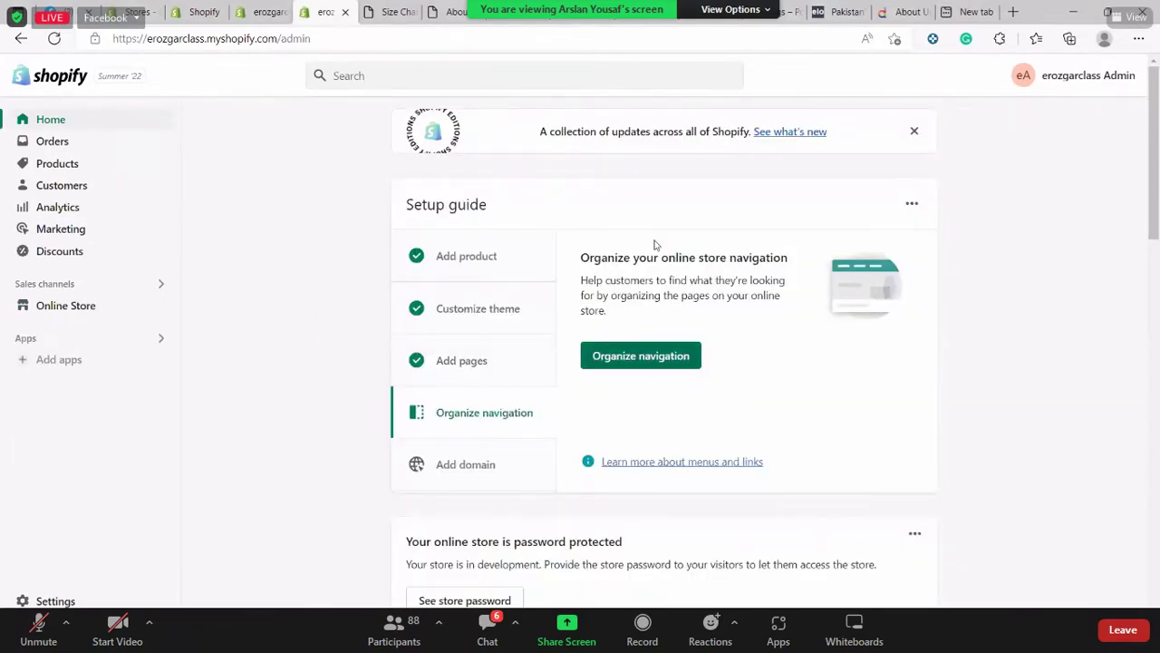
pyautogui.moveTo(581, 259); pyautogui.dragTo(792, 300)
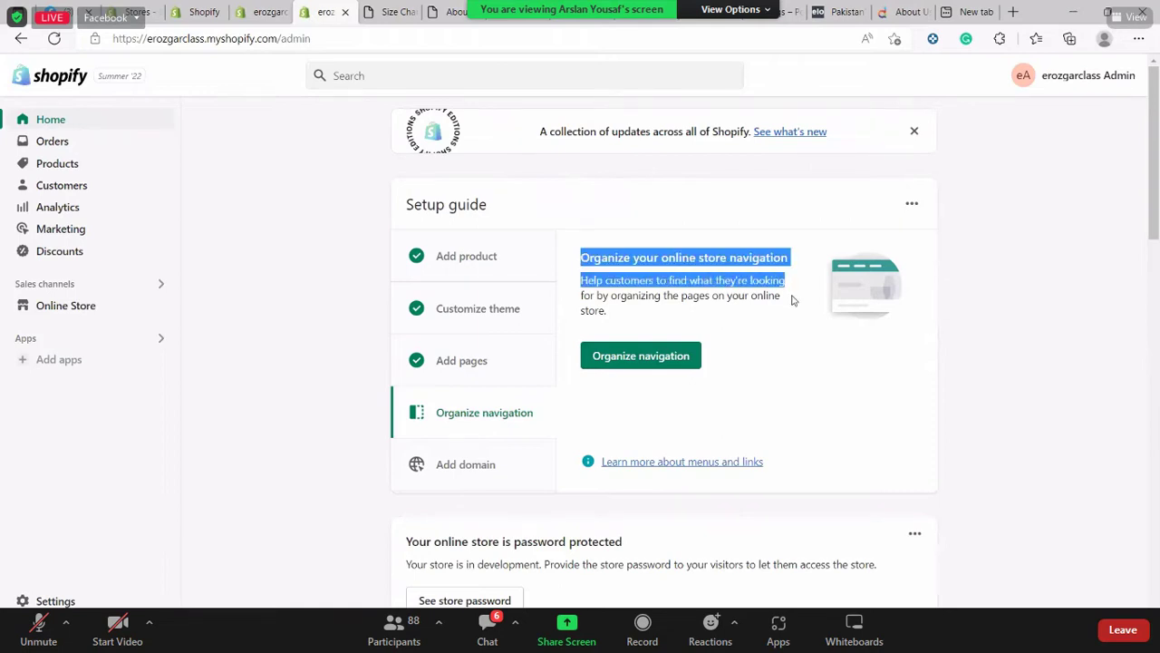
pyautogui.click(964, 298)
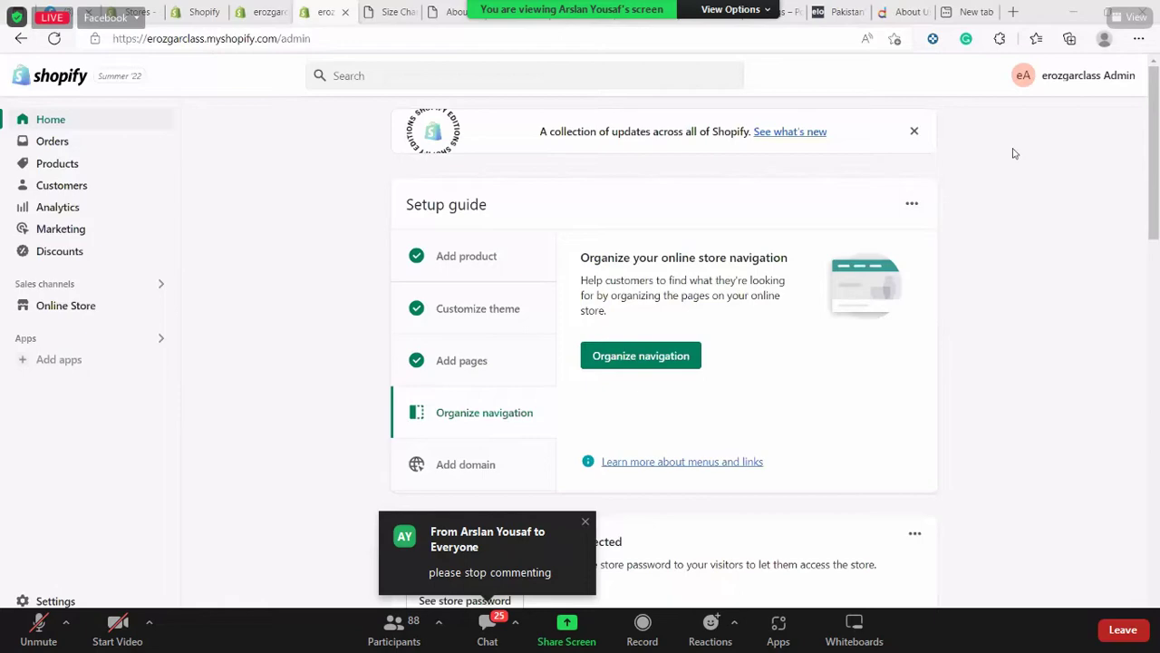
# On exportleftovers.com, open the PR Men Polos collection from the Polo Republica menu
pyautogui.click(834, 12)
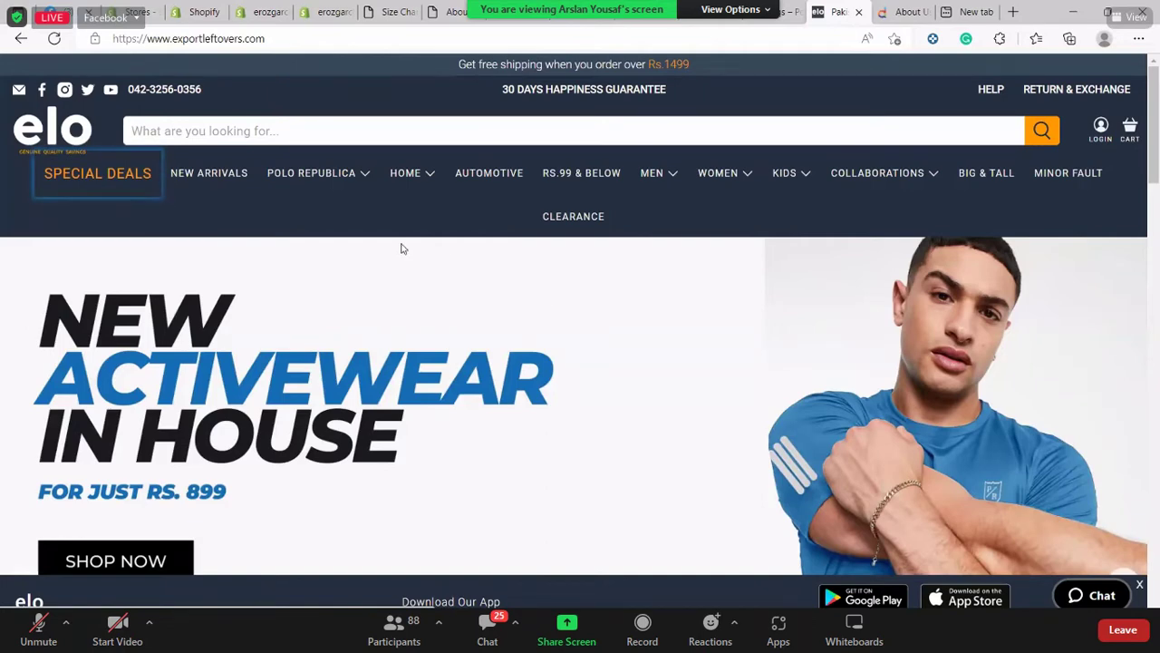
pyautogui.moveTo(323, 171)
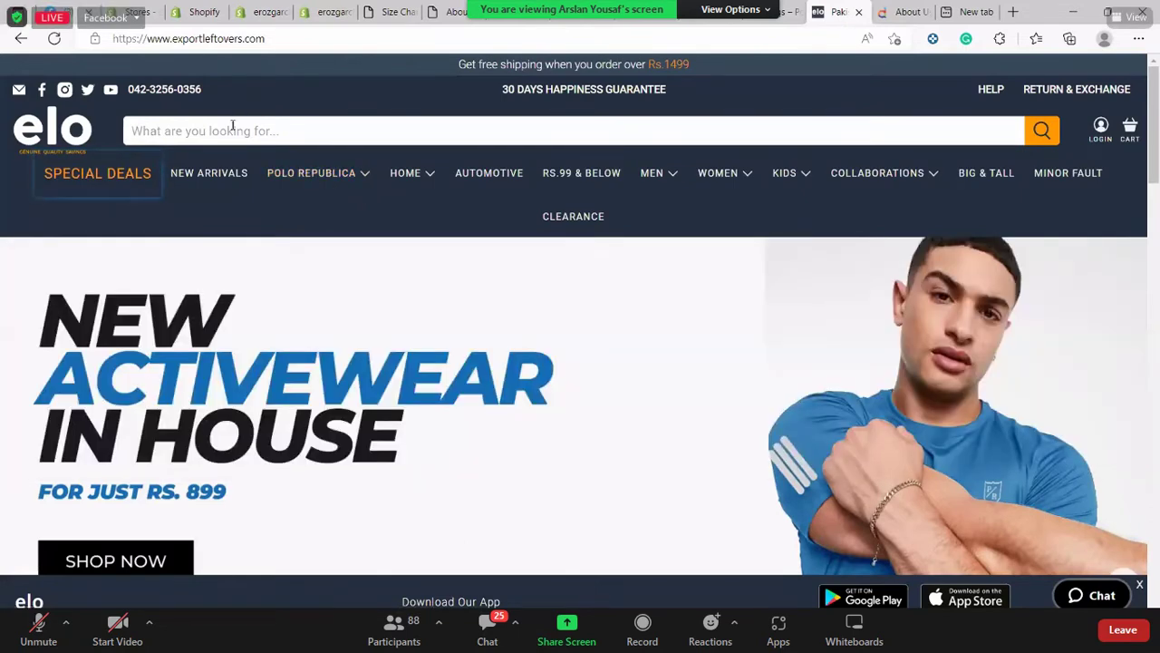
pyautogui.click(277, 132)
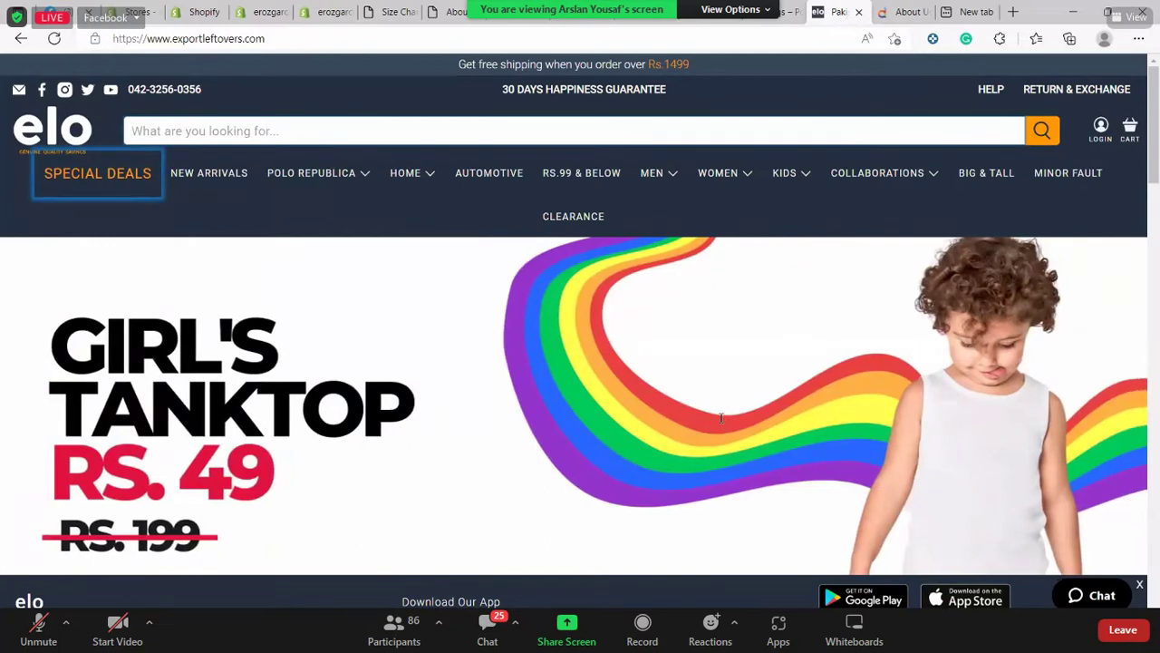
pyautogui.scroll(-2, 722, 418)
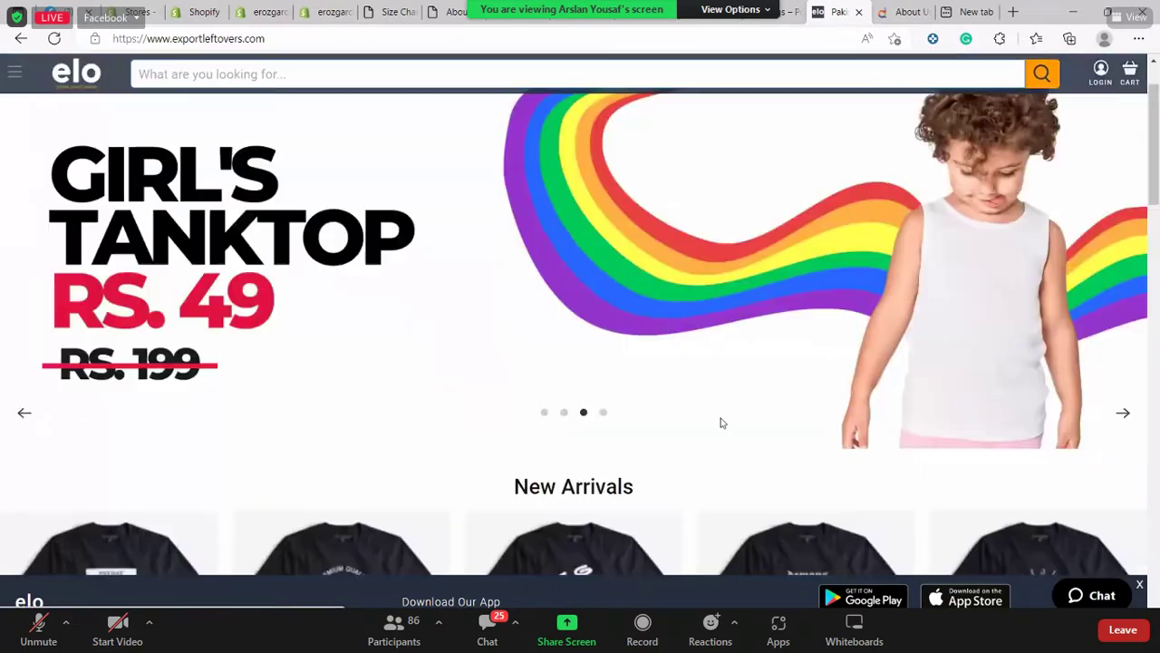
pyautogui.scroll(2, 668, 422)
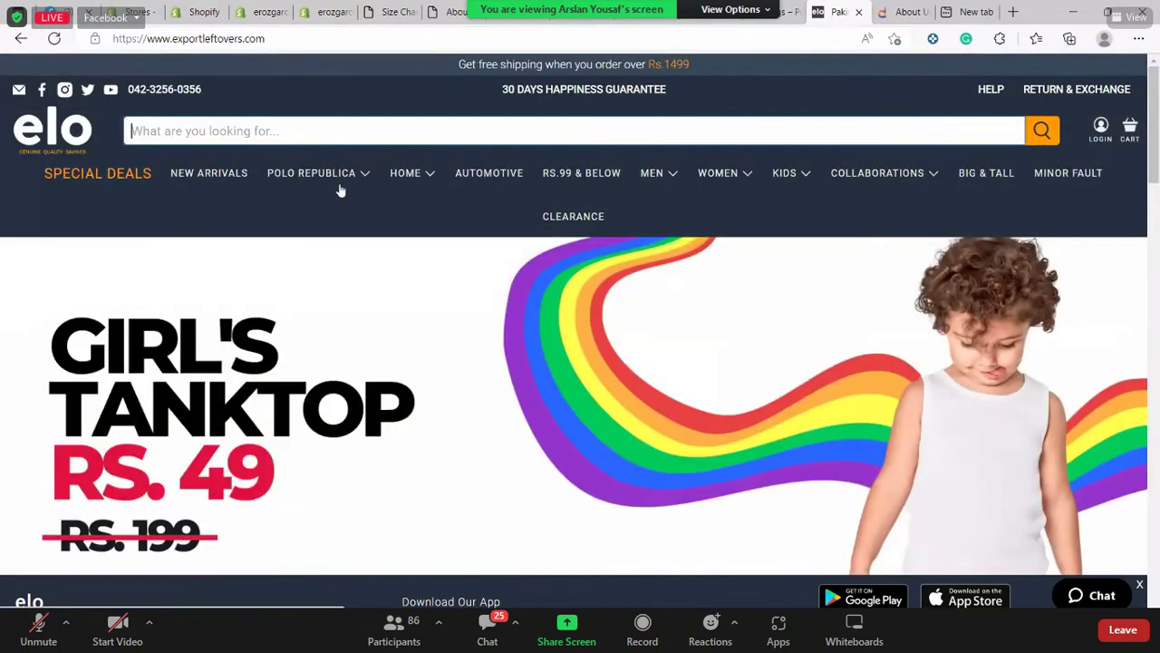
pyautogui.moveTo(341, 191)
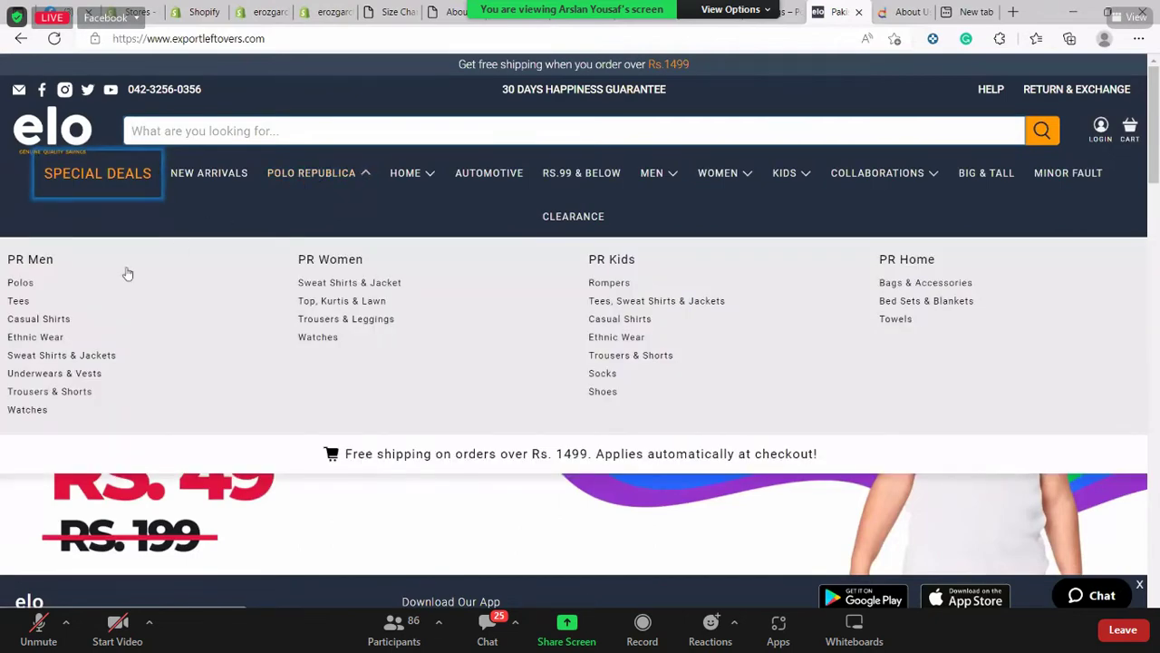
pyautogui.click(299, 182)
pyautogui.click(299, 183)
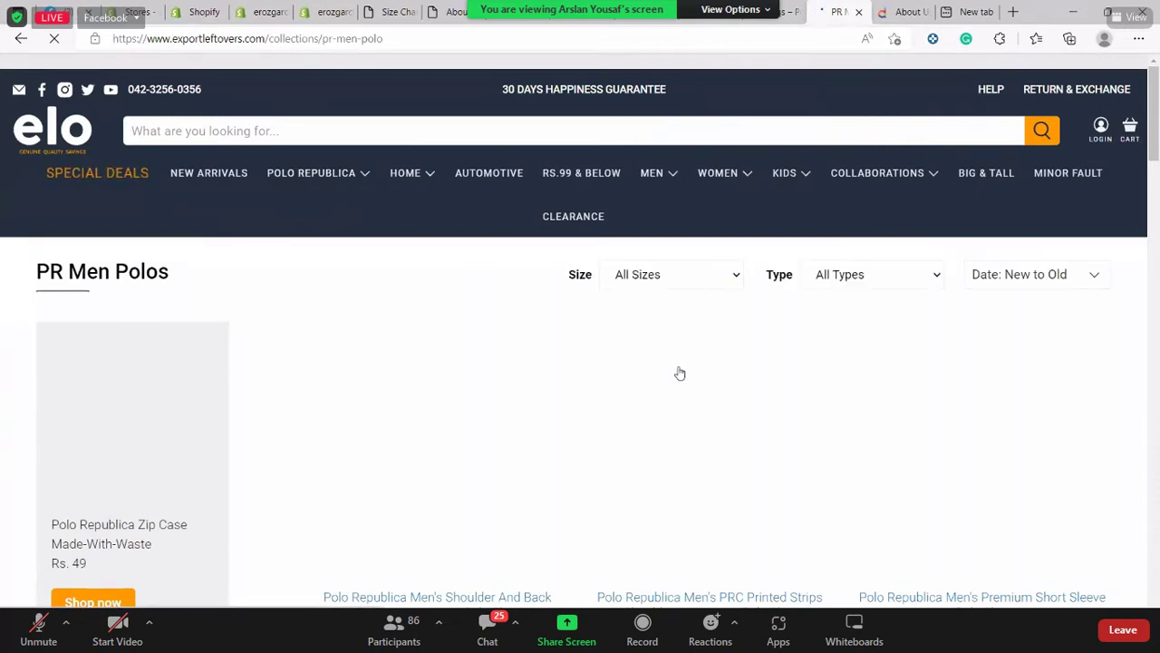
pyautogui.moveTo(340, 176)
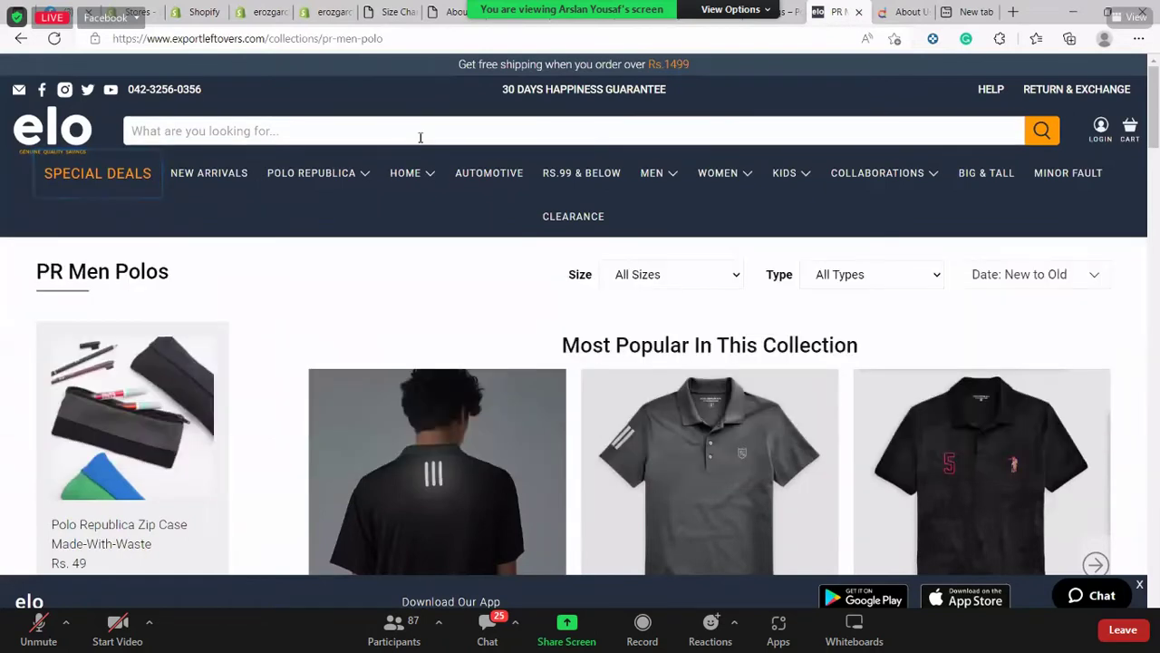
# Search the store for 'men t shirt', bringing up 1744 matching products
pyautogui.click(419, 137)
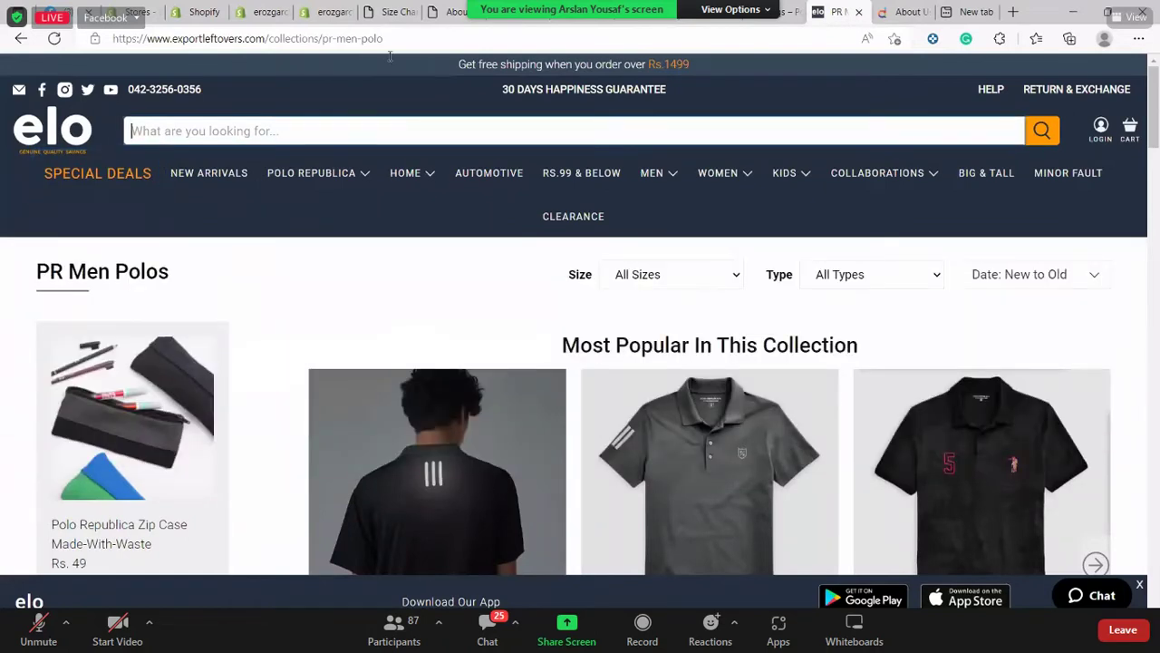
pyautogui.write('mn')
pyautogui.write('n t shir')
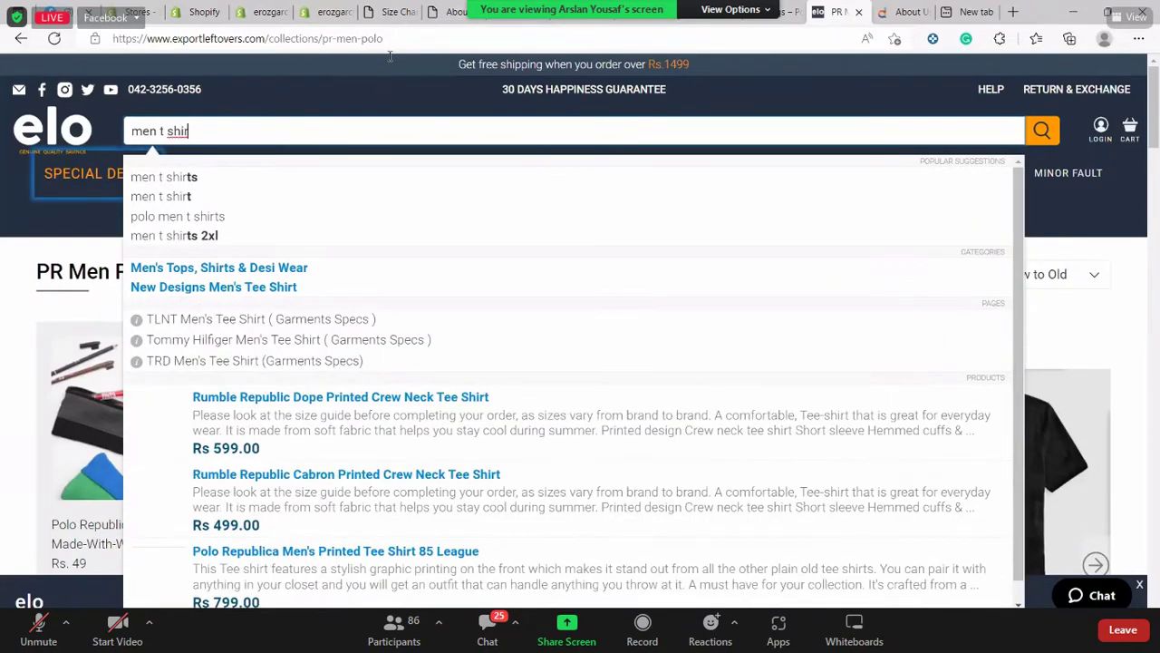
pyautogui.write('t')
pyautogui.press('Return')
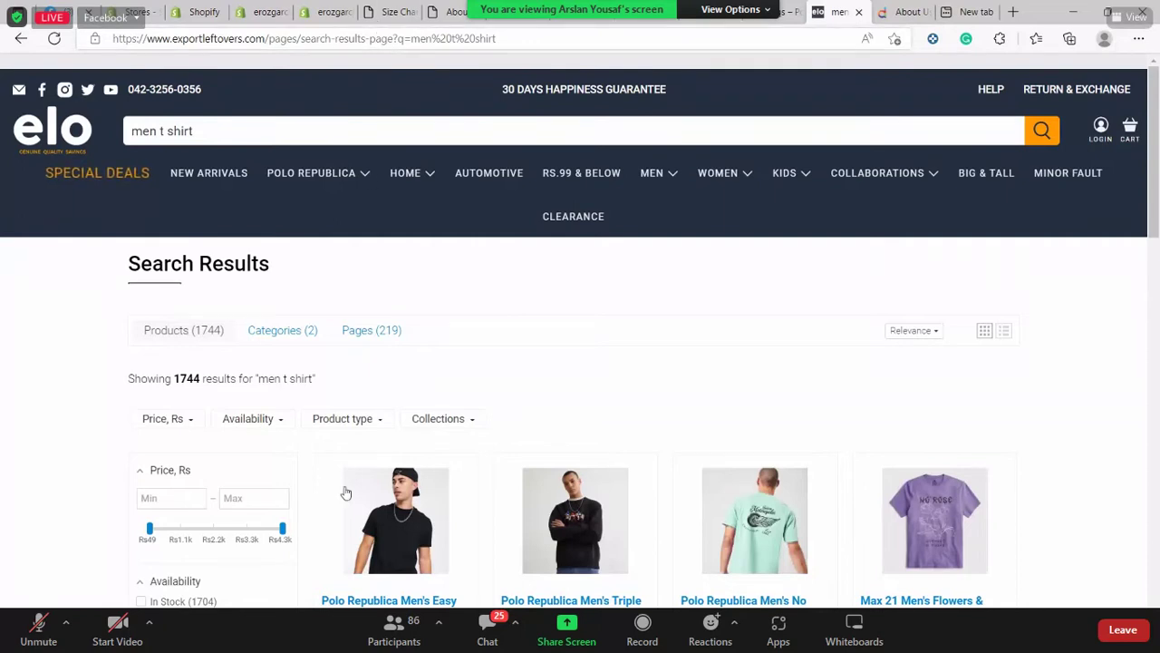
pyautogui.moveTo(309, 178)
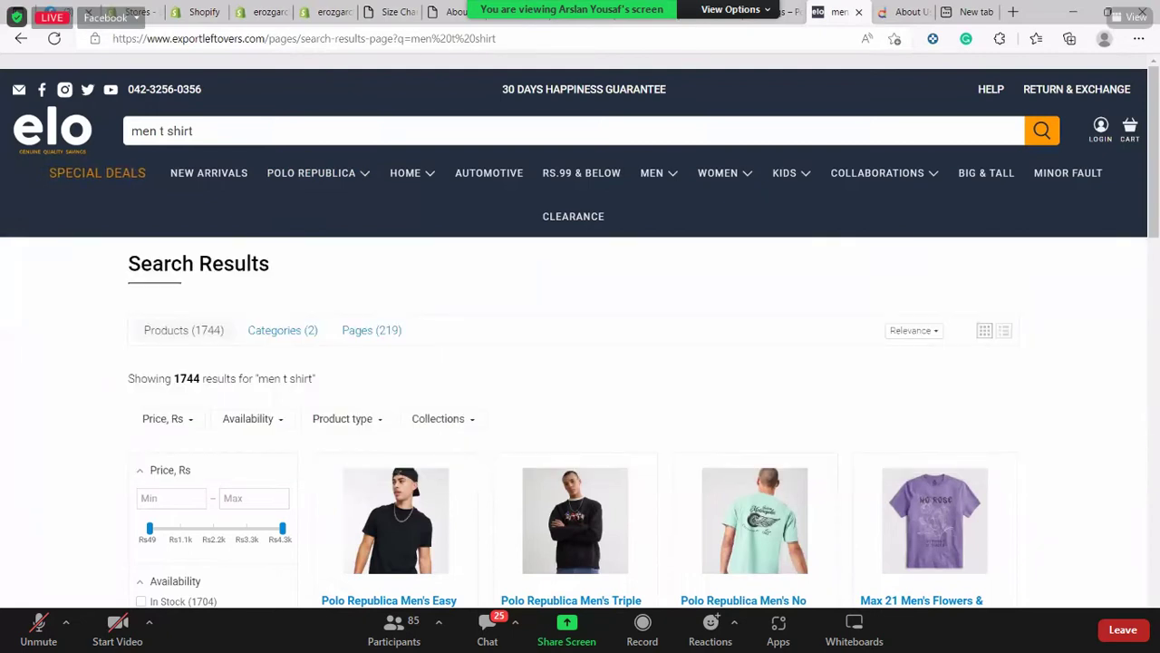
pyautogui.moveTo(689, 639)
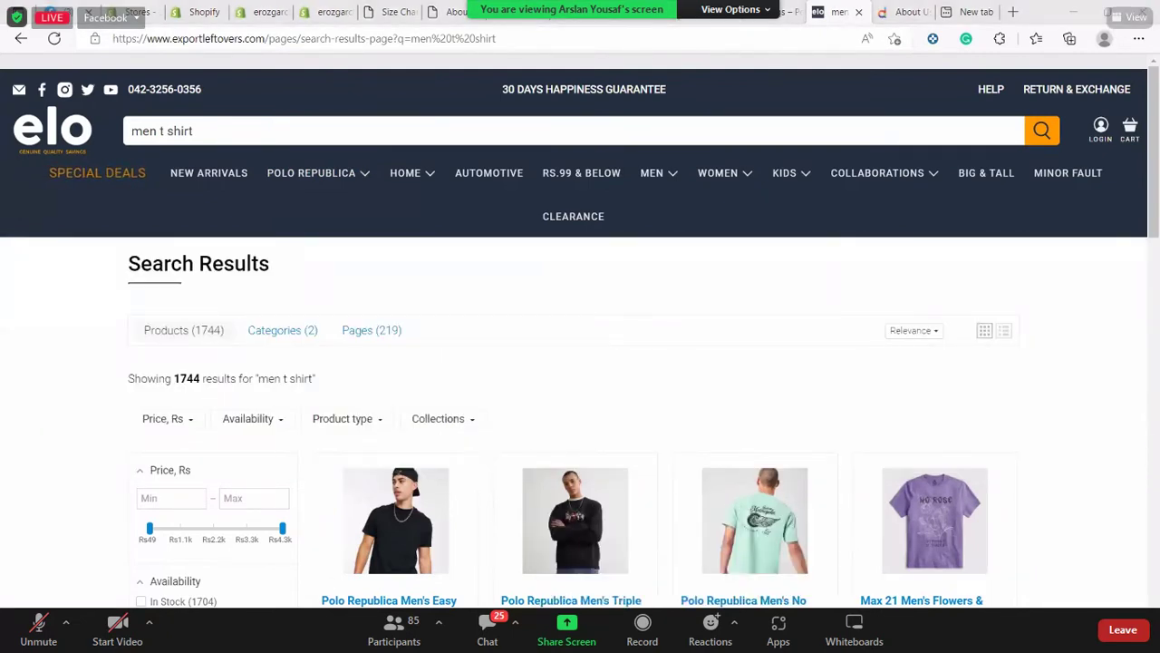
pyautogui.press('super')
pyautogui.write('n')
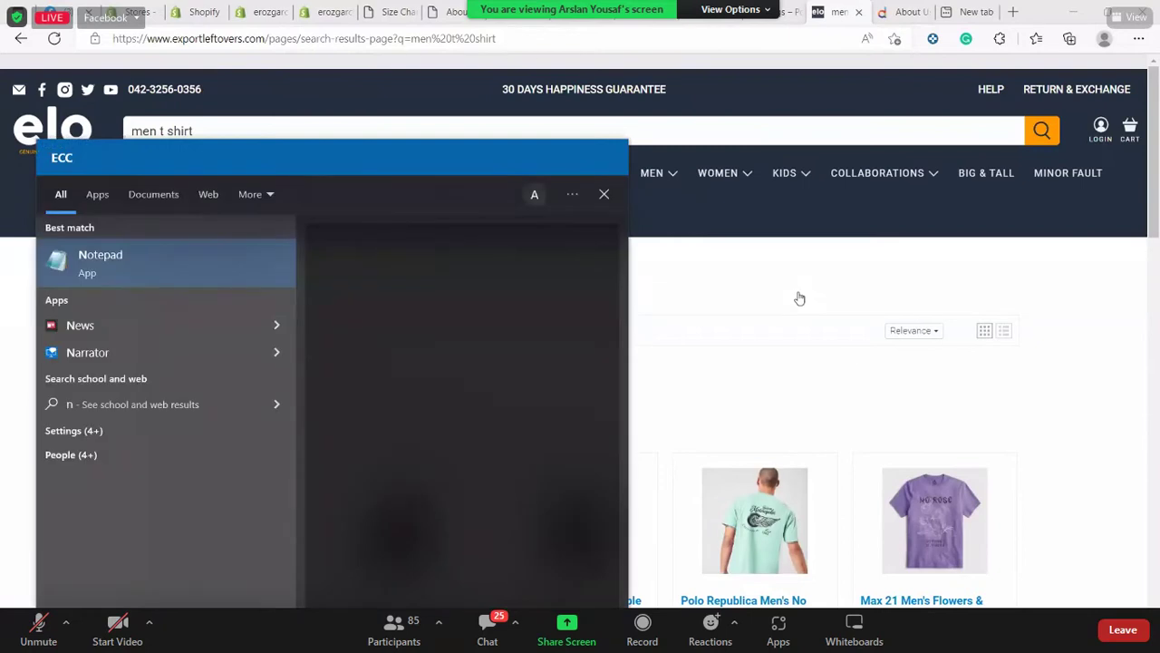
pyautogui.press('Escape')
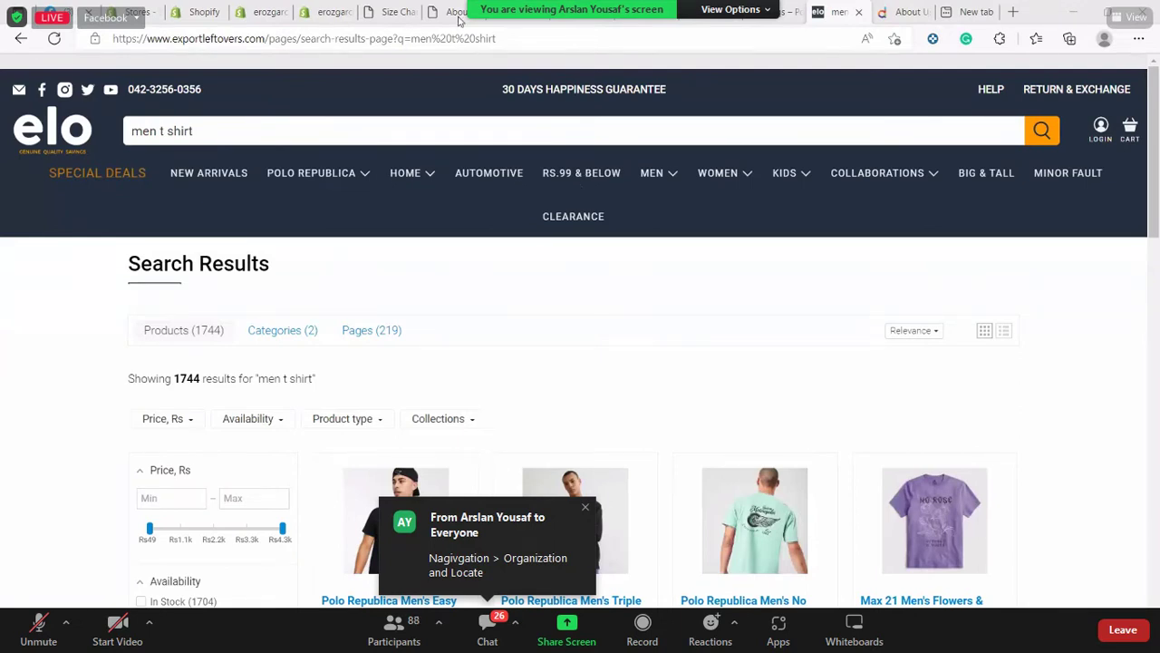
# Open the store's Navigation settings showing Main menu and Footer menu, and close the Setup guide
pyautogui.click(326, 12)
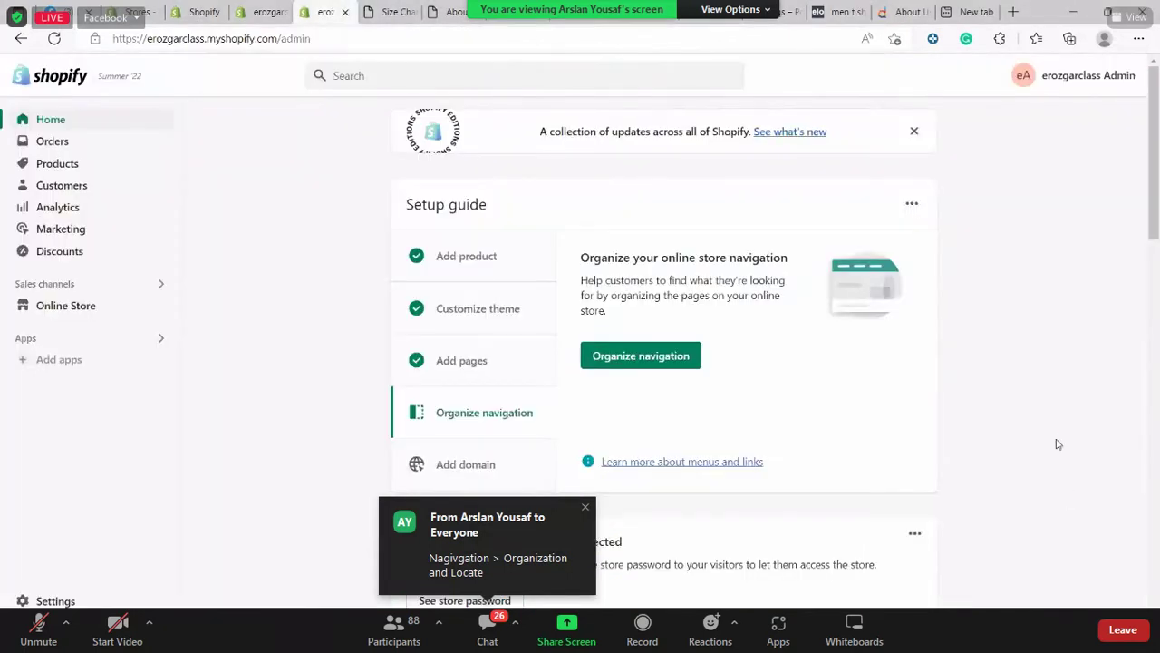
pyautogui.click(687, 362)
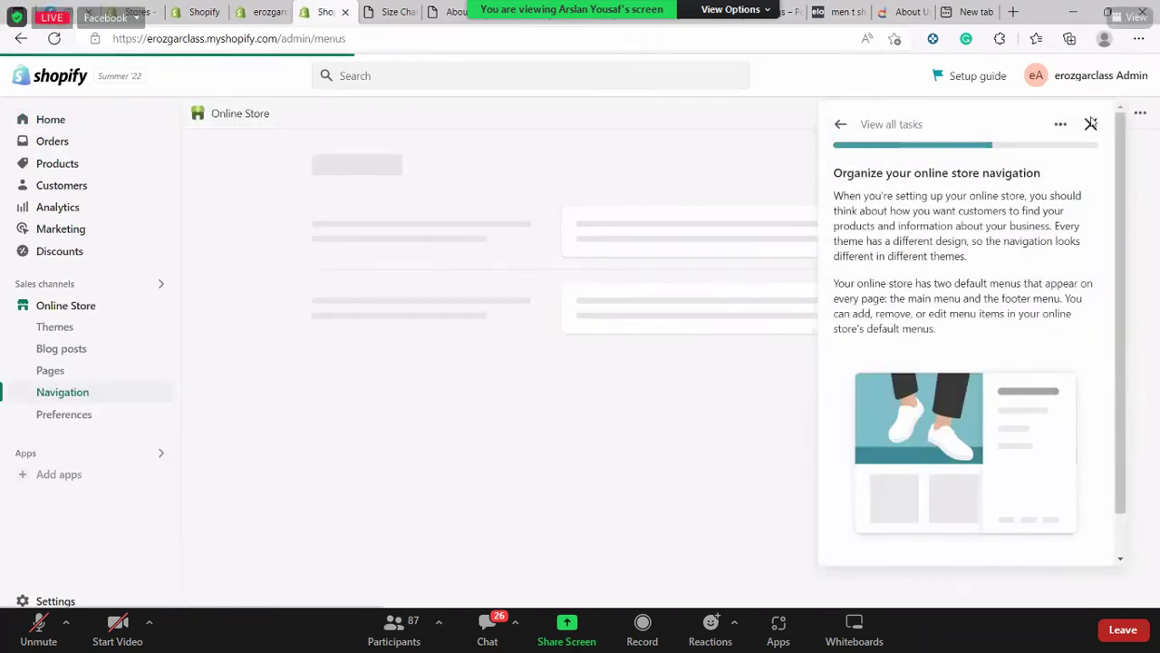
pyautogui.click(1090, 124)
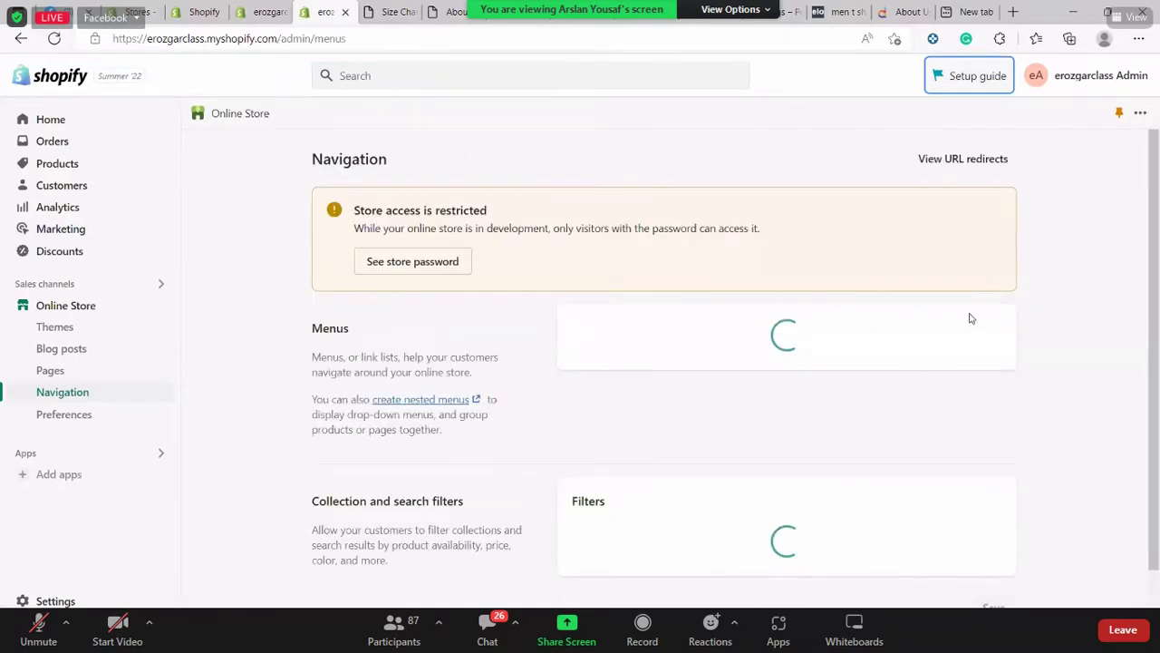
pyautogui.scroll(-2, 988, 319)
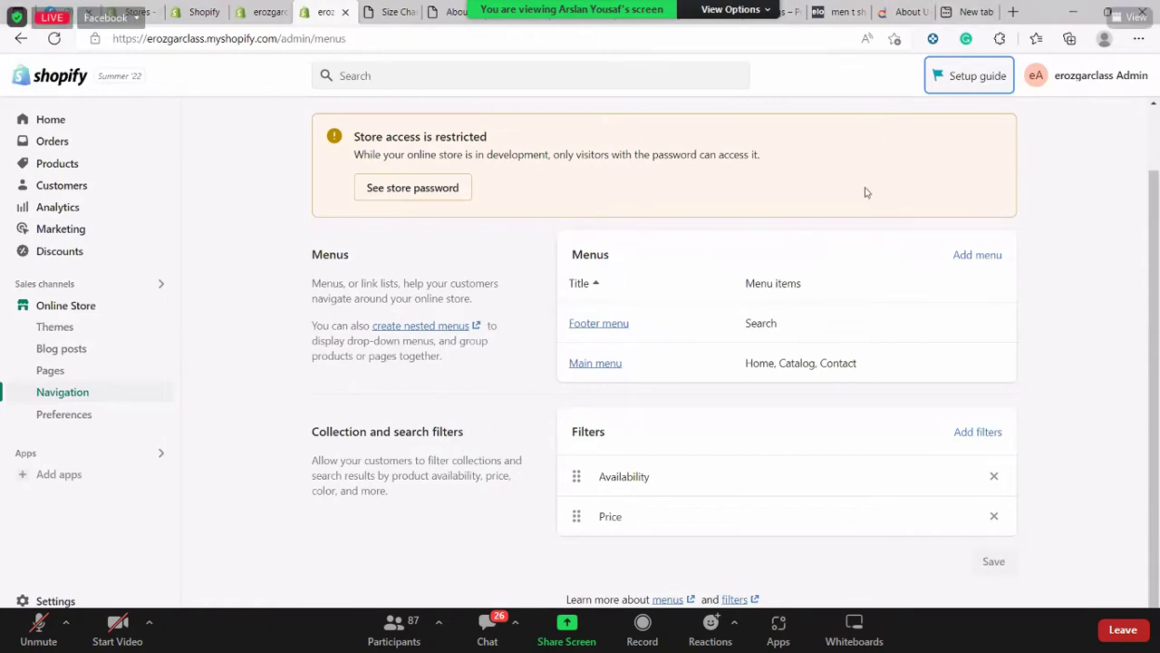
# Check the About Us and Size Chart tabs, then view the erozgarclass storefront home page
pyautogui.click(431, 9)
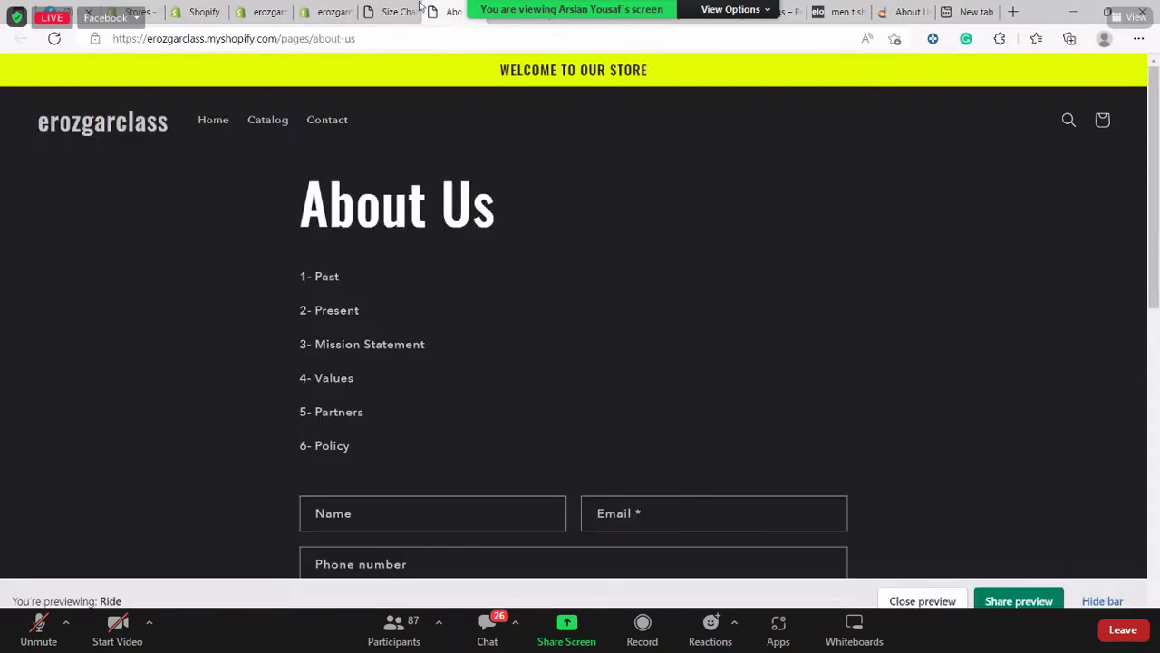
pyautogui.click(420, 7)
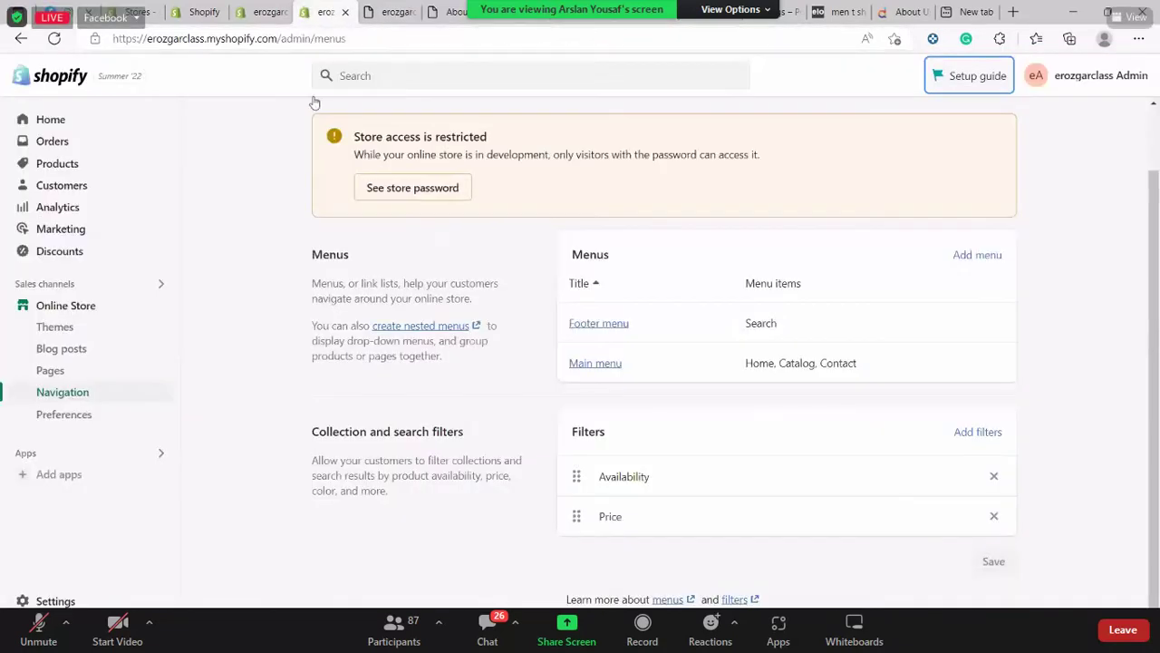
pyautogui.click(339, 7)
pyautogui.click(402, 7)
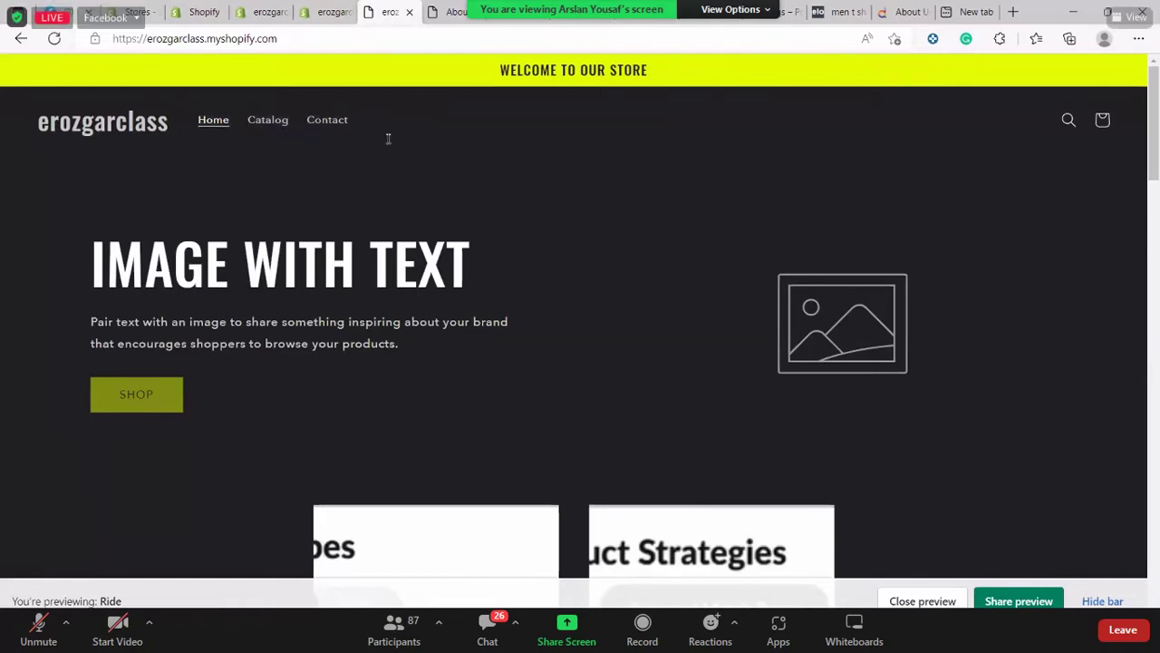
# Scroll through the storefront preview and enlarge it with browser zoom
pyautogui.scroll(5, 388, 139)
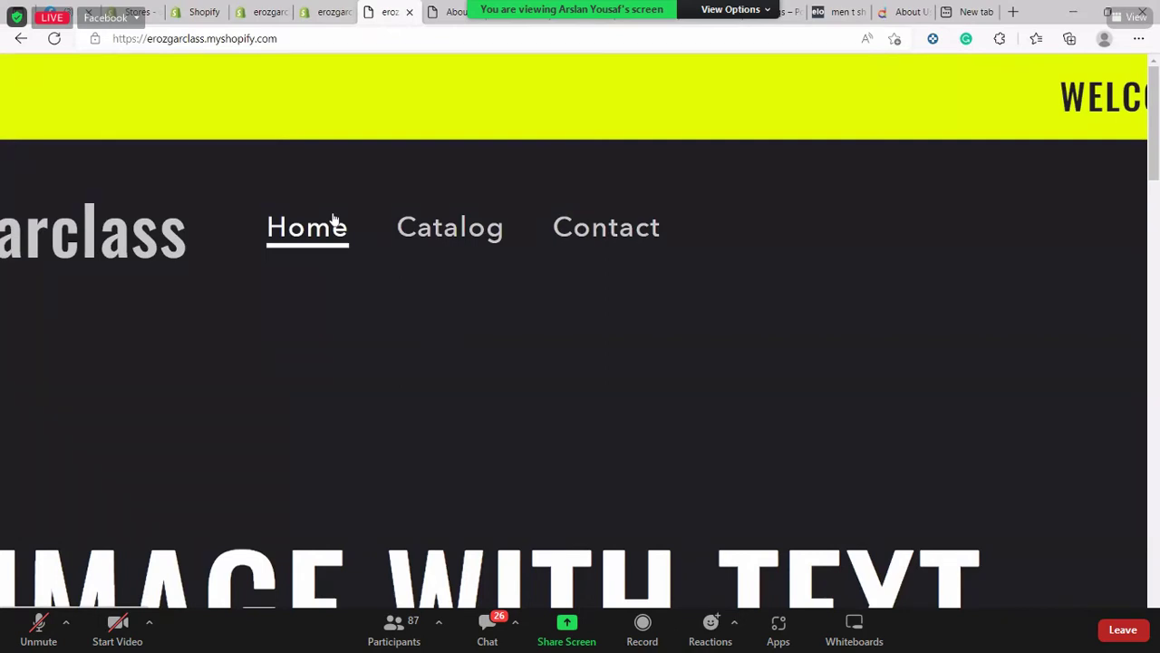
pyautogui.scroll(-5, 333, 220)
pyautogui.scroll(-5, 333, 220)
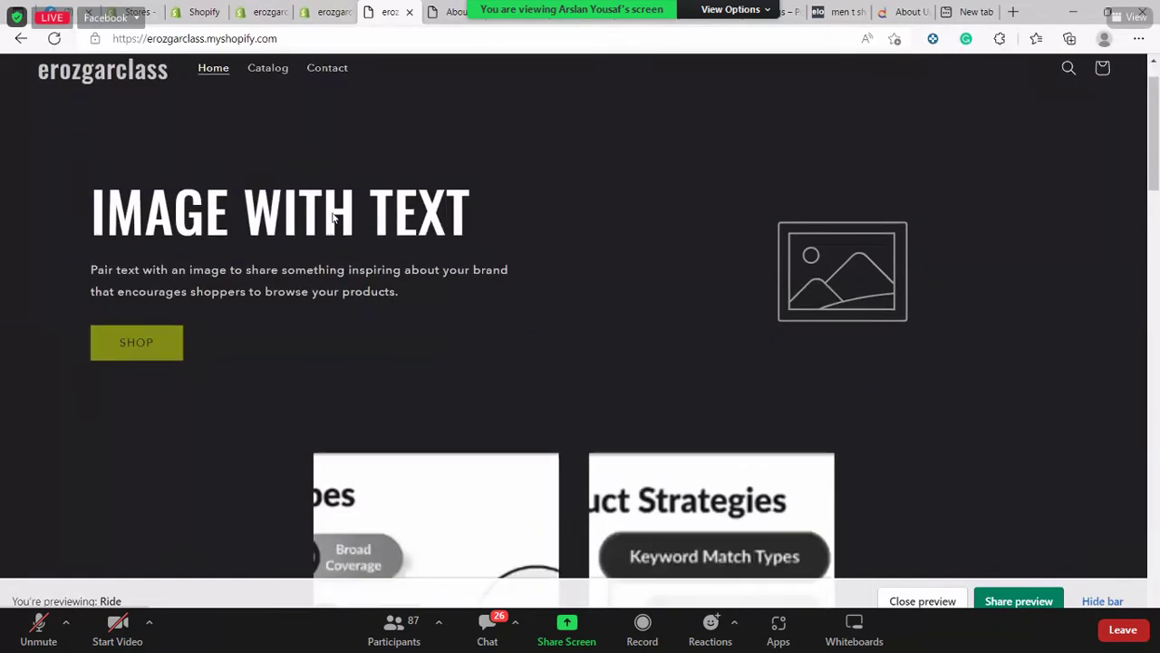
pyautogui.scroll(5, 332, 217)
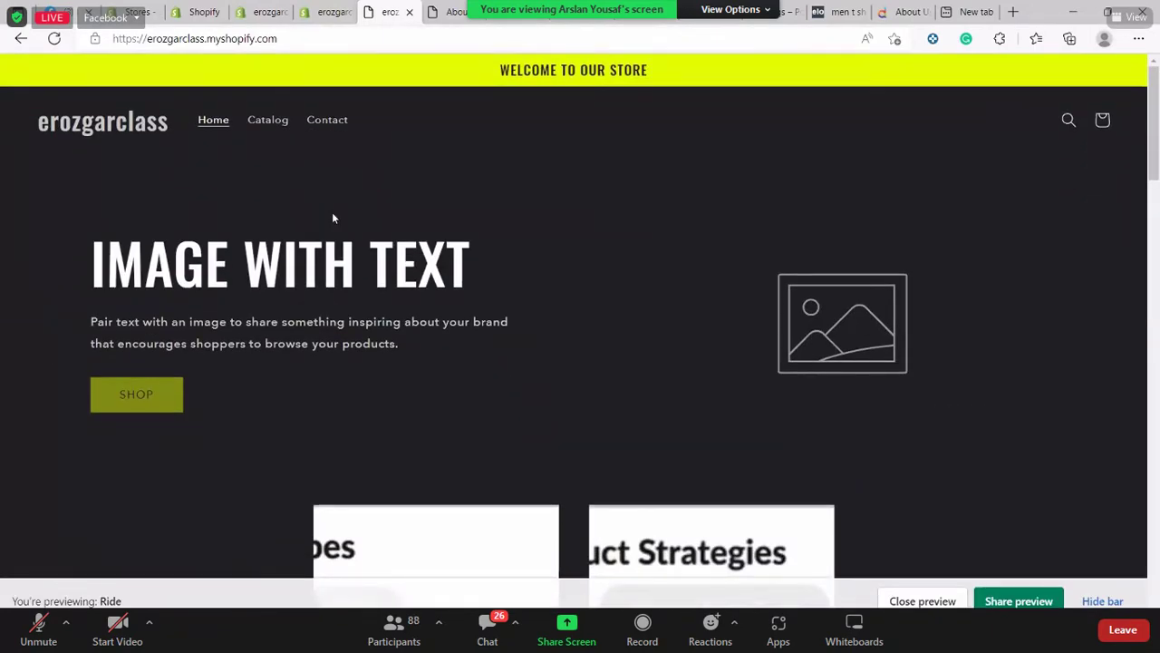
pyautogui.scroll(-10, 333, 217)
pyautogui.scroll(-10, 333, 218)
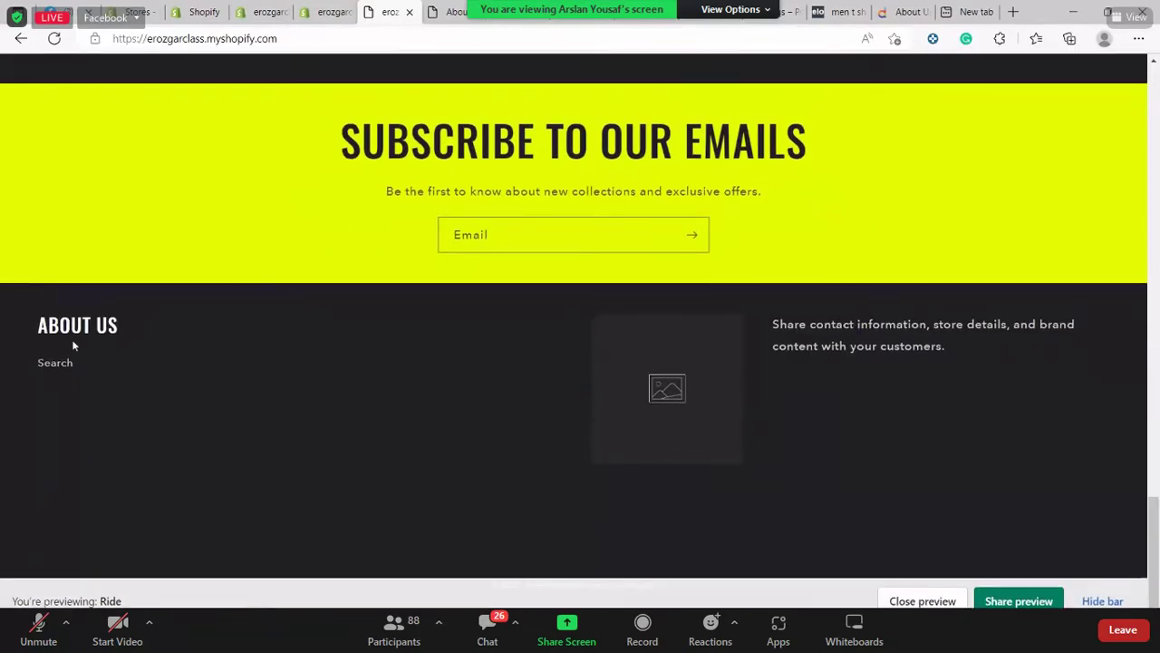
pyautogui.hotkey('ctrl', '+')
# Return to the admin Navigation page listing the Main and Footer menus
pyautogui.rightClick(72, 340)
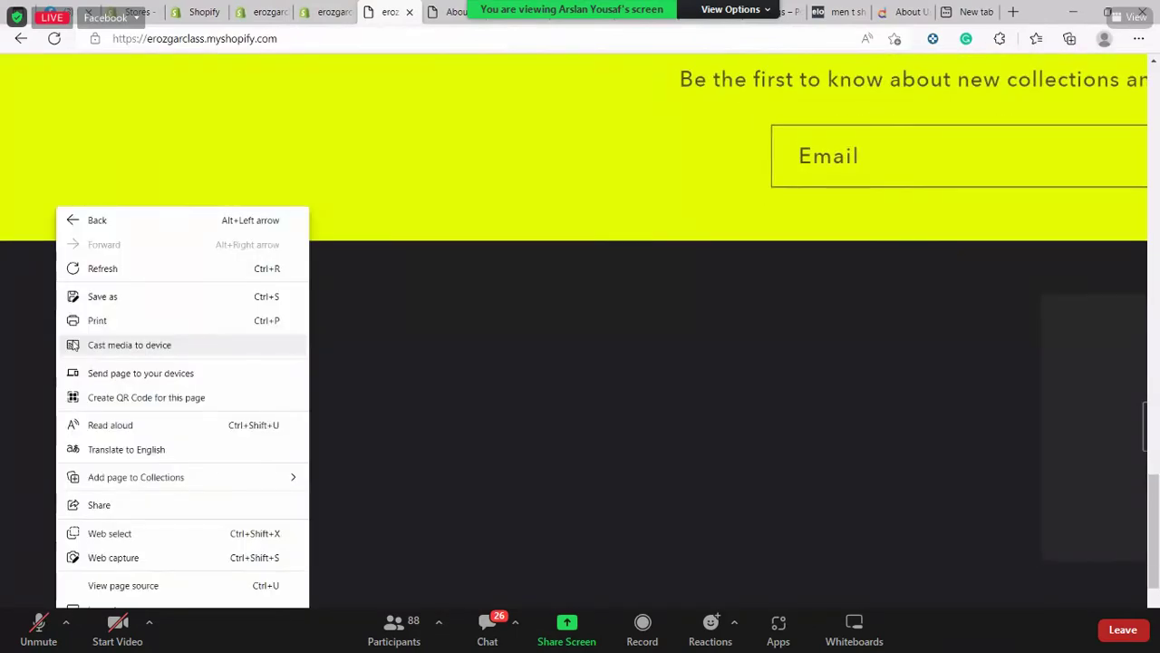
pyautogui.scroll(3, 72, 340)
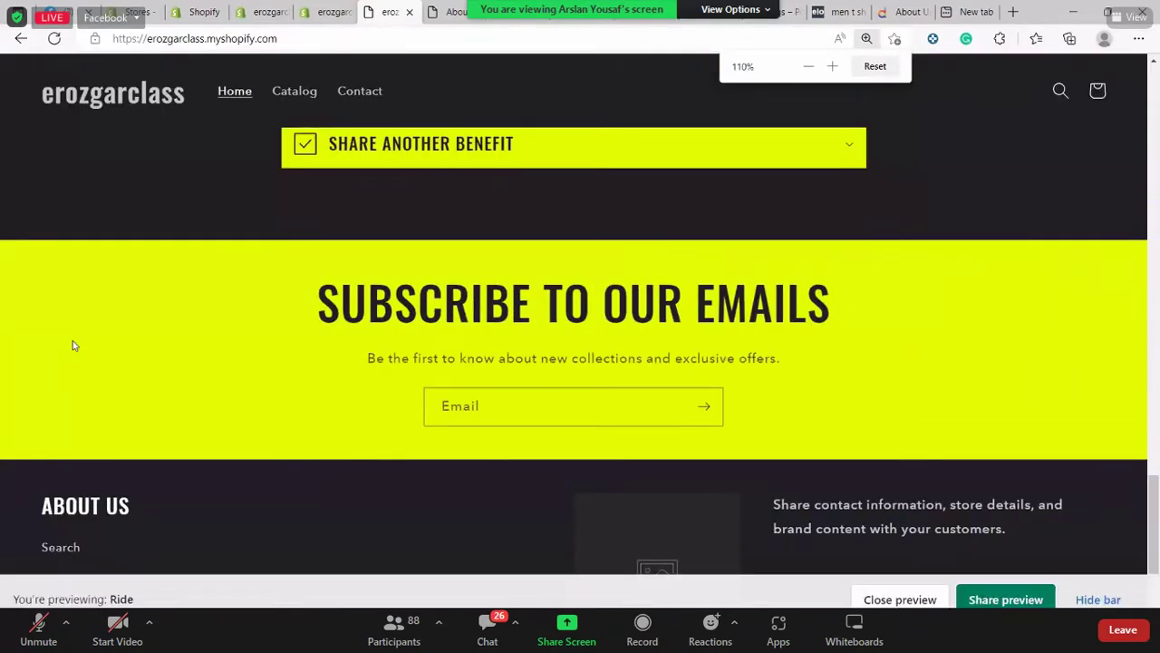
pyautogui.scroll(-1, 72, 340)
pyautogui.scroll(2, 5, 521)
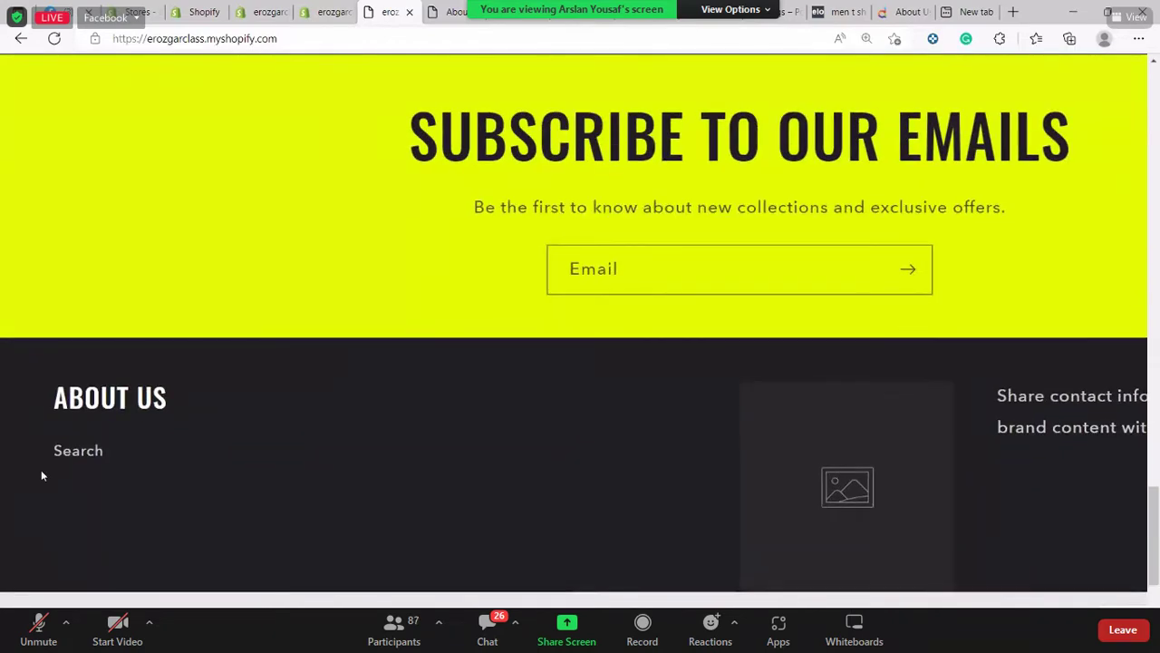
pyautogui.scroll(-2, 41, 475)
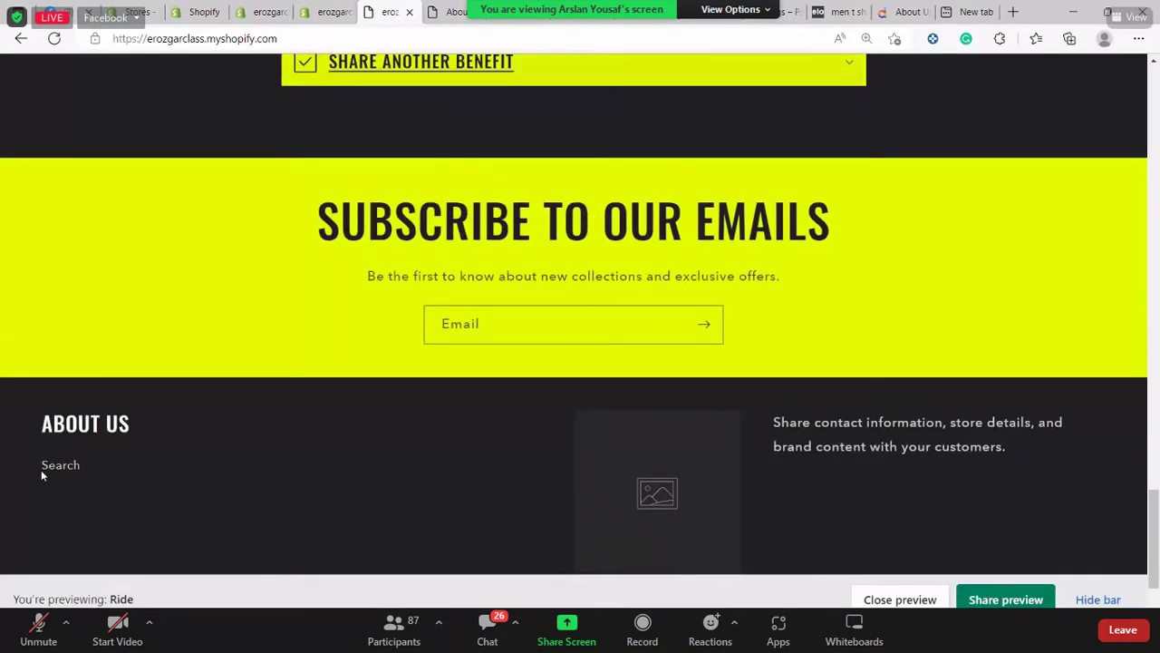
pyautogui.click(335, 8)
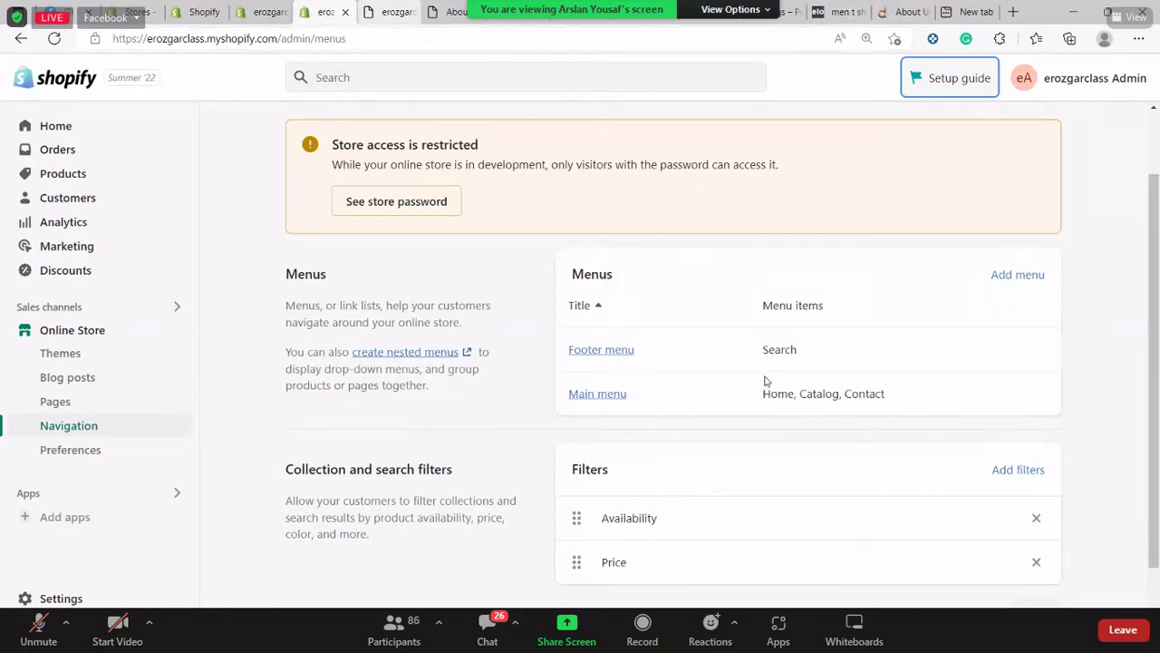
# Compare the Main menu items Home, Catalog, Contact with the preview and reset its zoom
pyautogui.moveTo(762, 394); pyautogui.dragTo(886, 394)
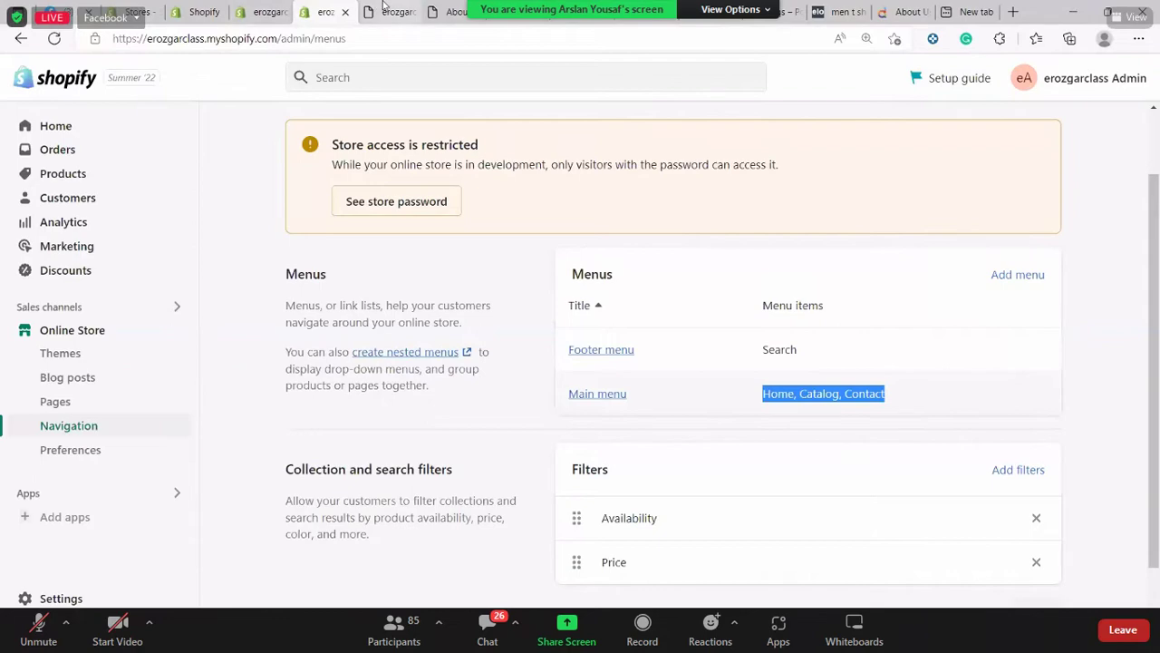
pyautogui.click(375, 6)
pyautogui.scroll(9, 381, 295)
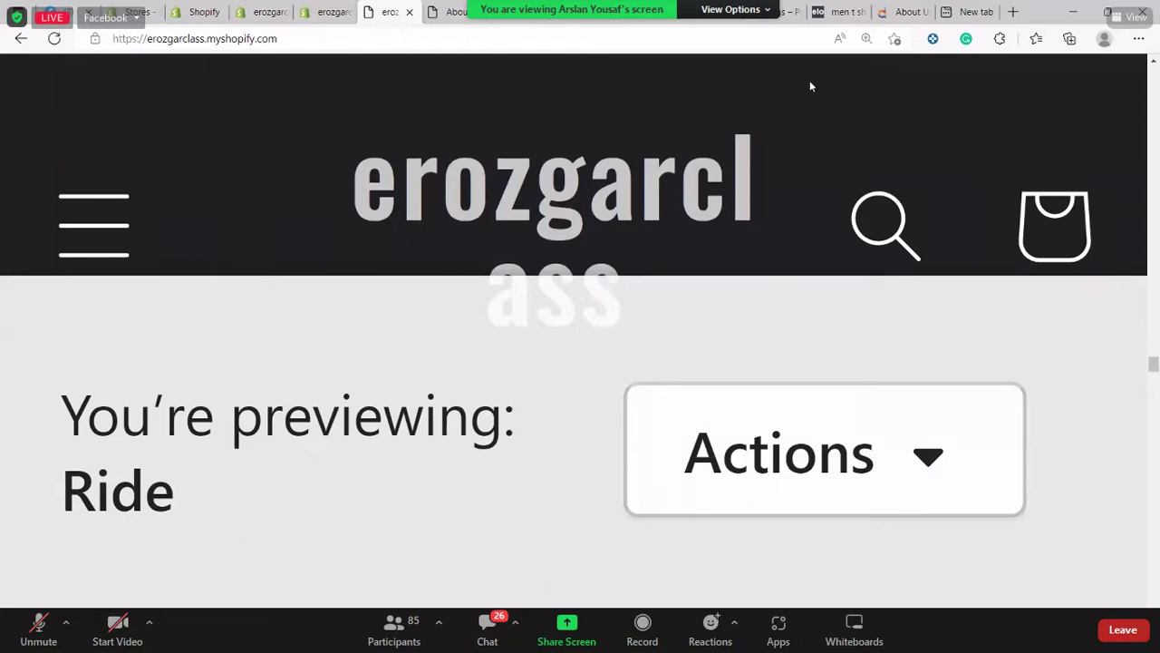
pyautogui.hotkey('ctrl', '-')
pyautogui.hotkey('ctrl', '-')
pyautogui.hotkey('ctrl', '-')
pyautogui.hotkey('ctrl', '-')
pyautogui.hotkey('ctrl', '-')
pyautogui.hotkey('ctrl', '-')
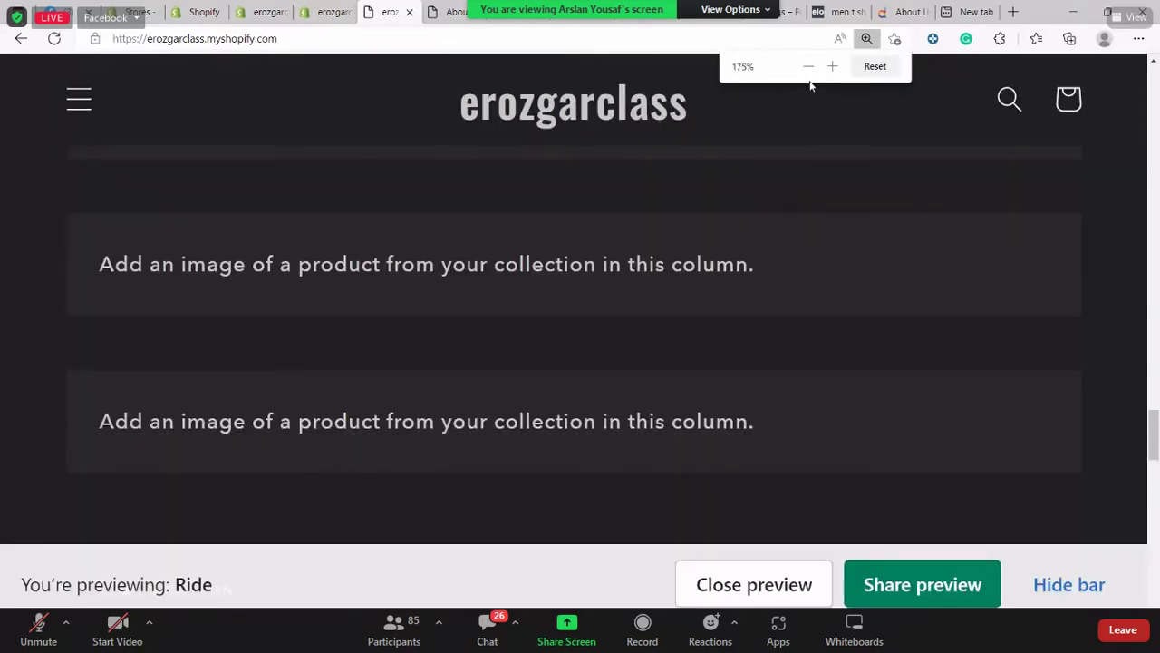
pyautogui.scroll(-10, 811, 85)
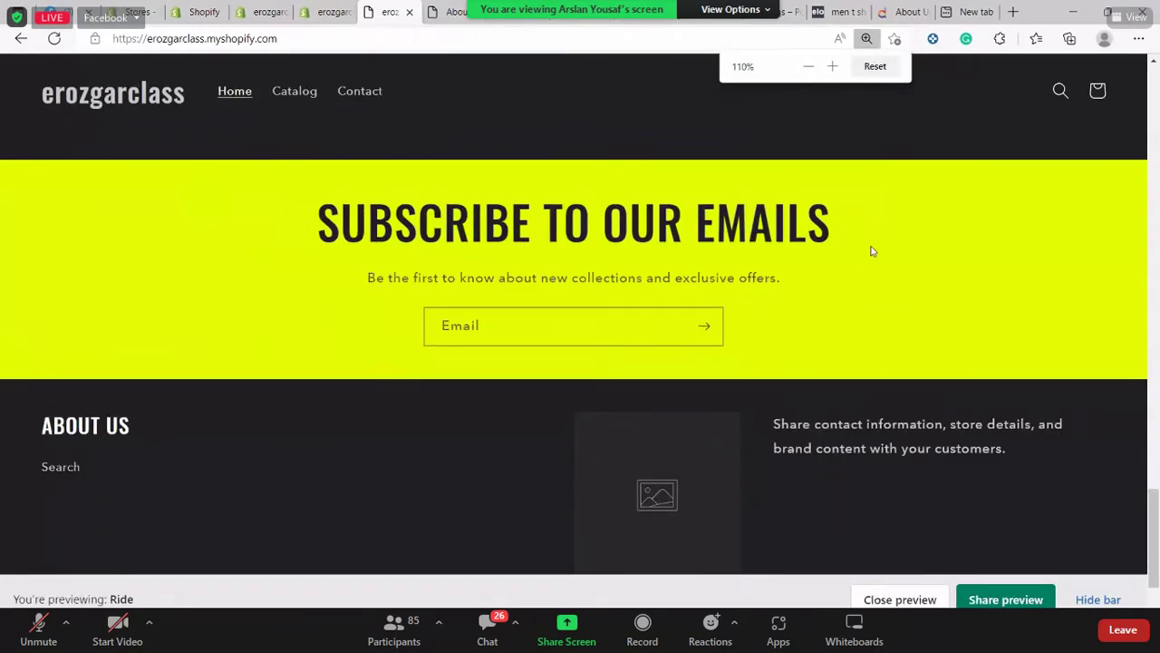
pyautogui.scroll(10, 870, 238)
pyautogui.scroll(3, 864, 234)
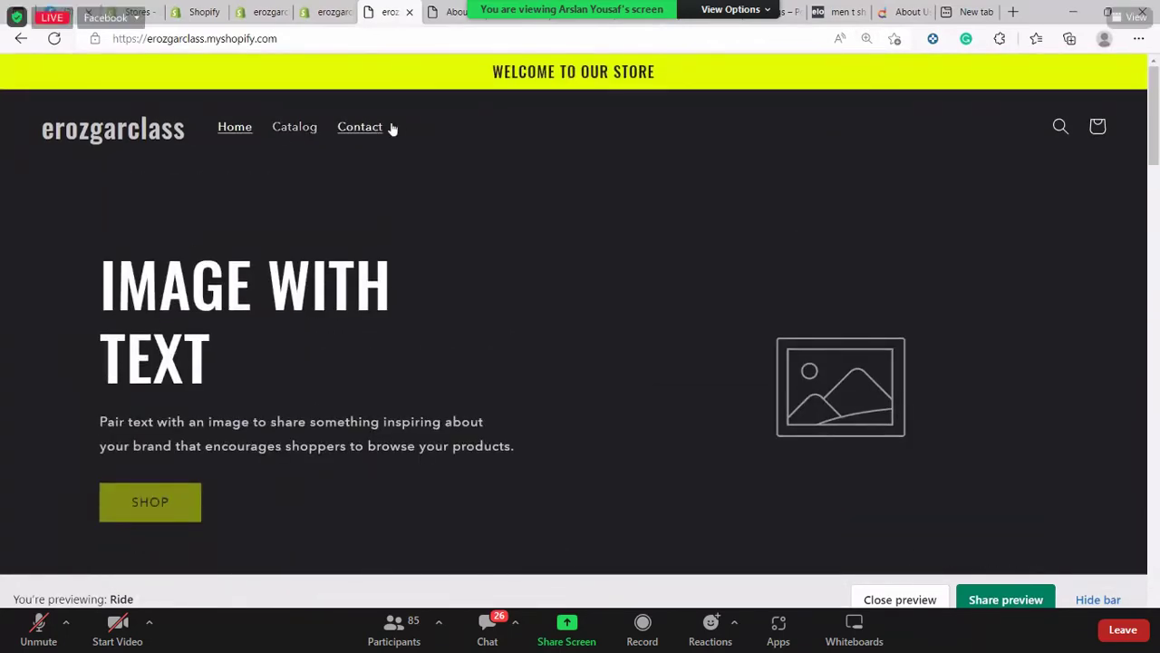
# Compare the preview's ABOUT US footer, holding only Search, with the navigation menus
pyautogui.click(326, 11)
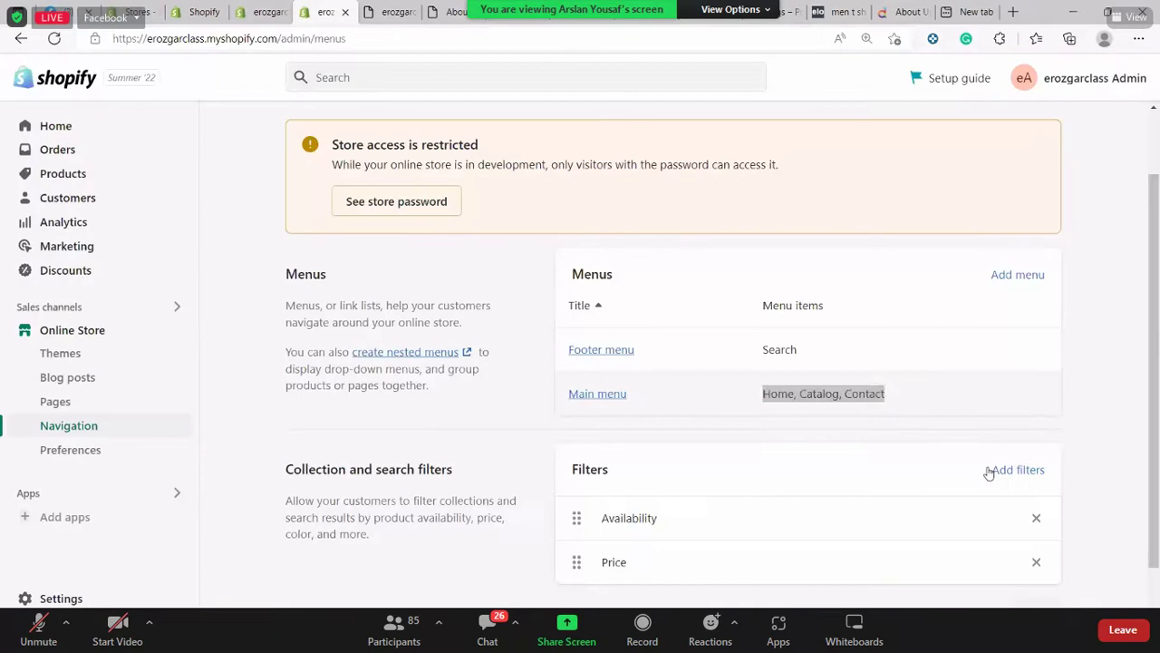
pyautogui.click(945, 390)
pyautogui.hotkey('ctrl', 'Tab')
pyautogui.scroll(-20, 580, 371)
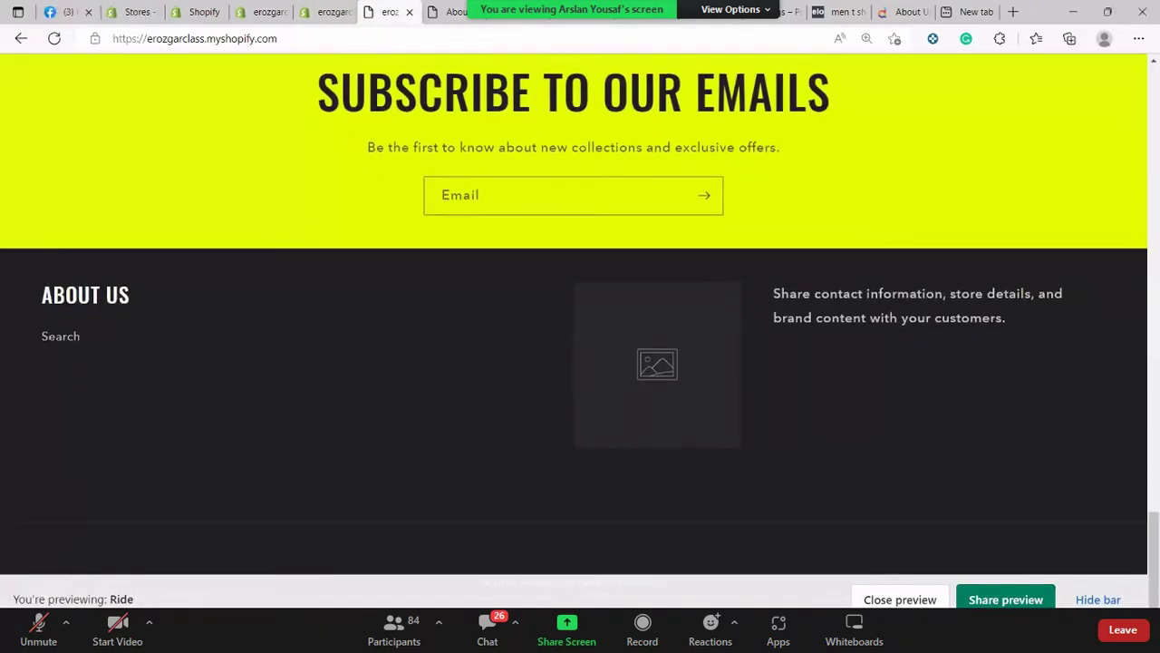
pyautogui.moveTo(34, 309); pyautogui.dragTo(222, 292)
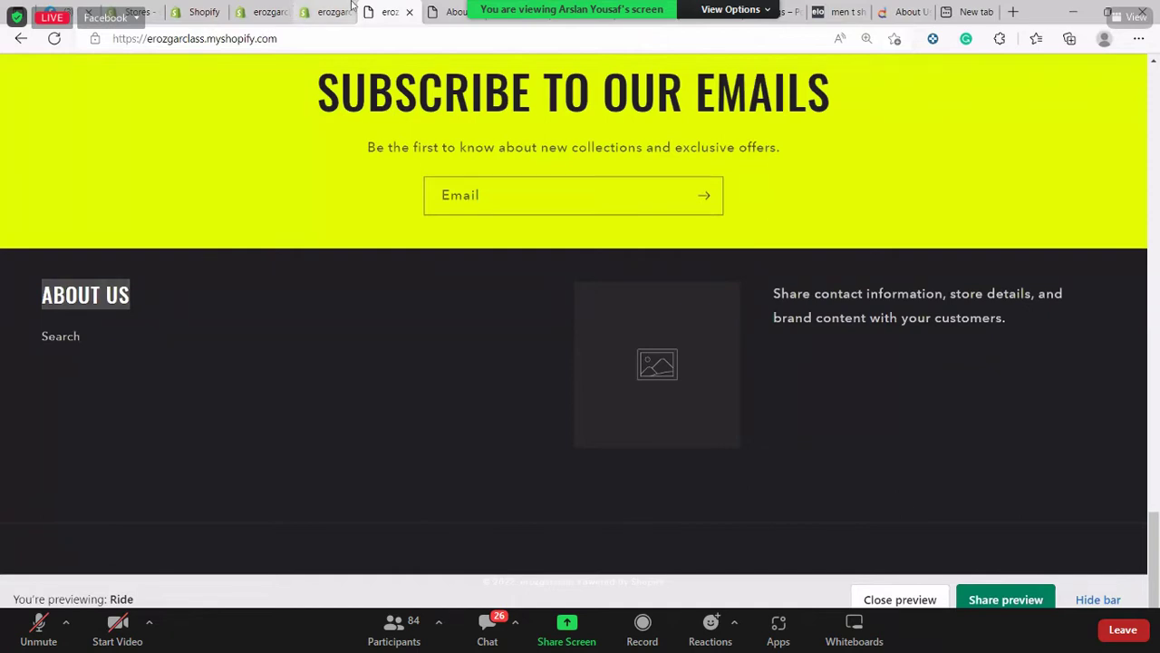
pyautogui.click(311, 14)
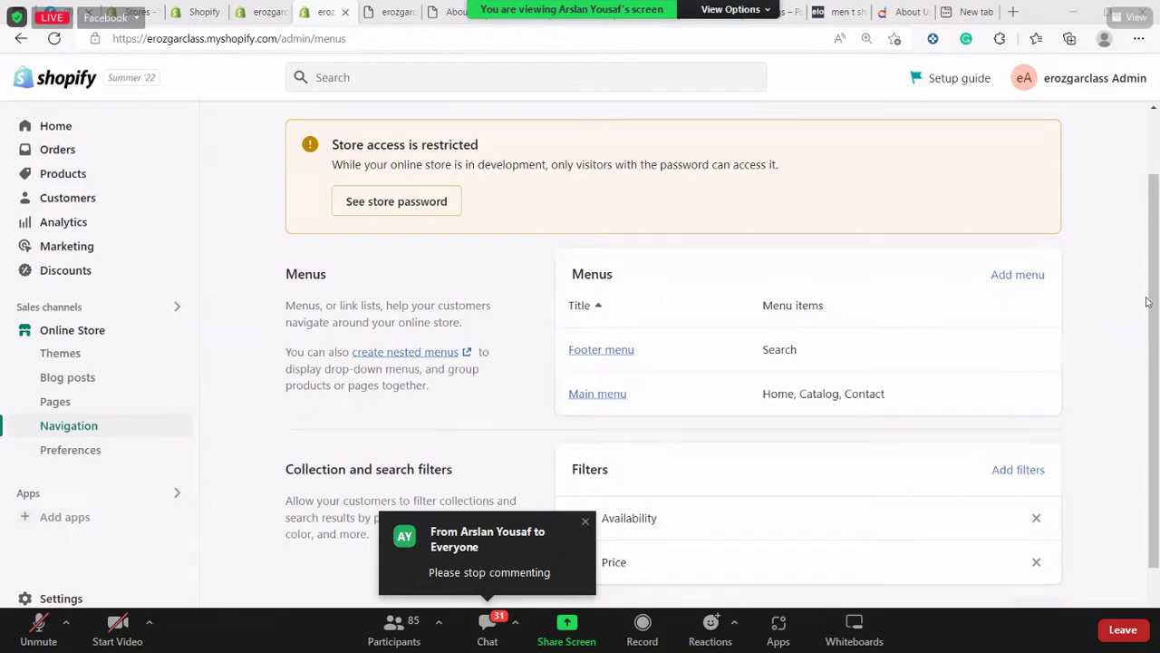
# Start a new menu and title it 'About US'
pyautogui.scroll(-1, 861, 556)
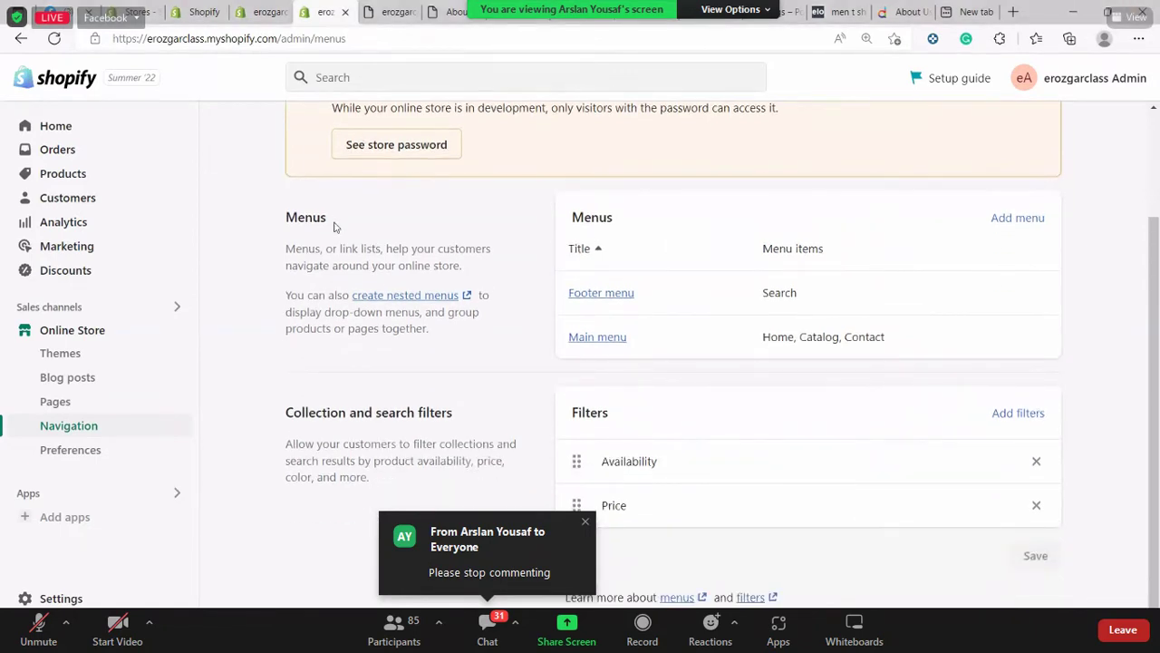
pyautogui.click(1006, 220)
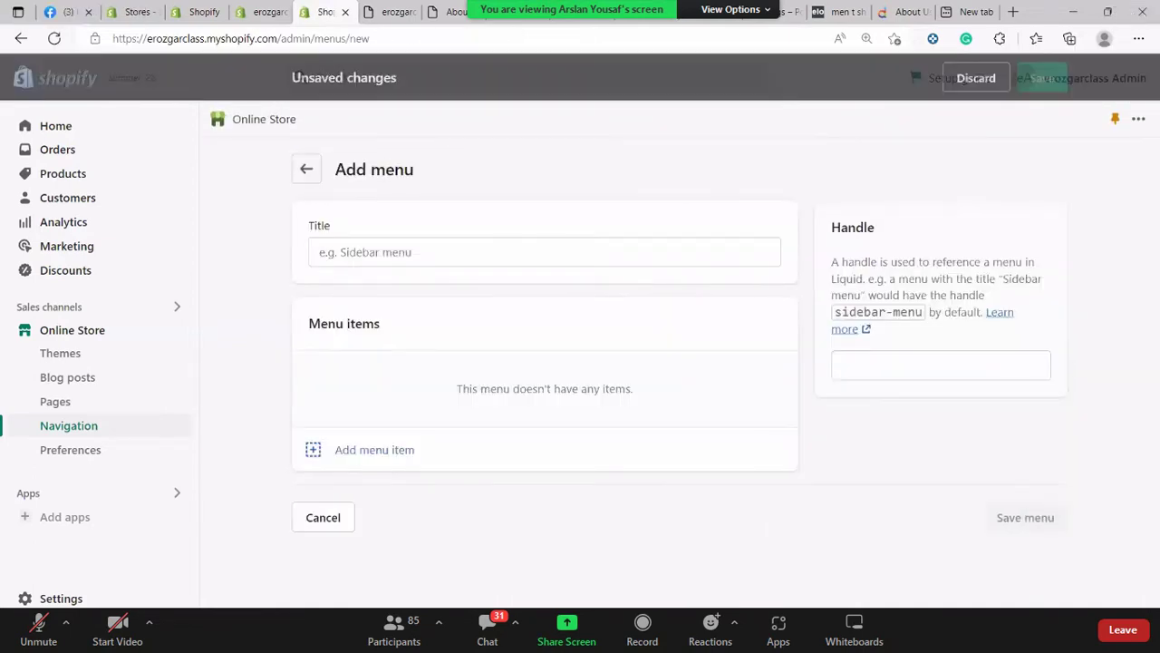
pyautogui.click(510, 251)
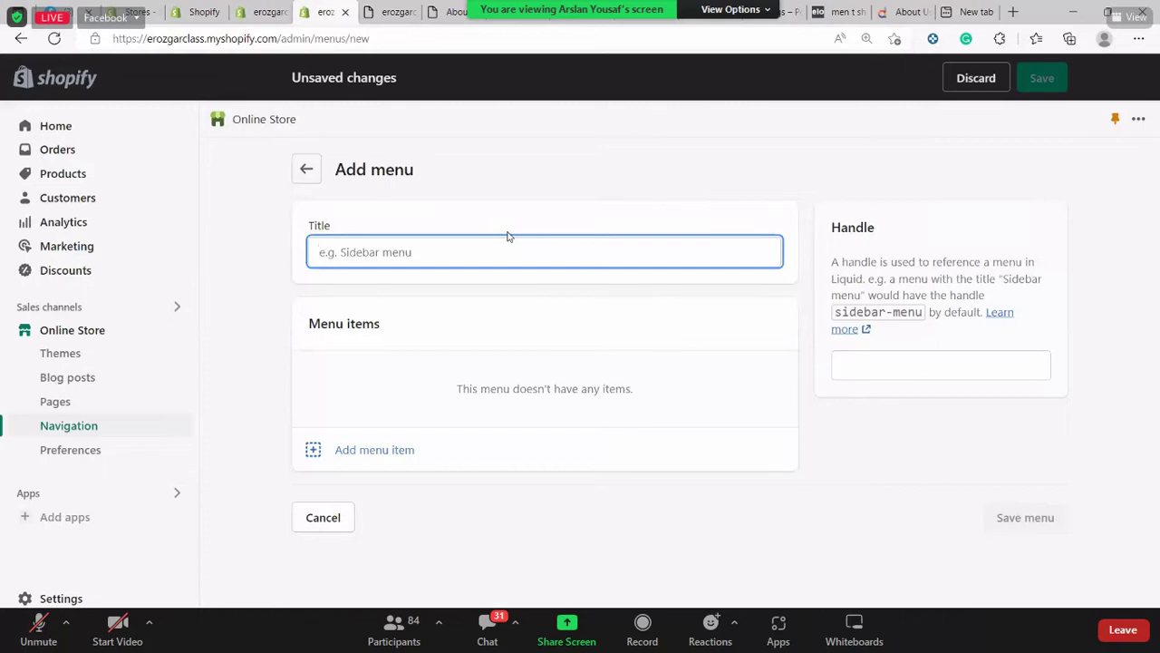
pyautogui.write('About')
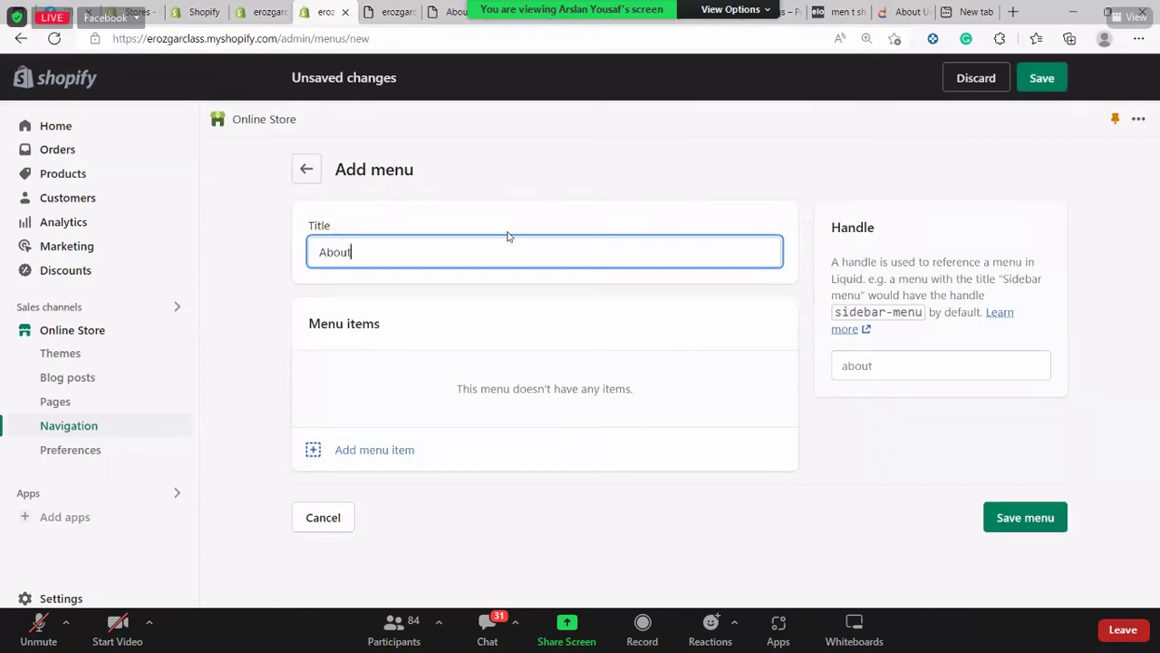
pyautogui.write(' USA')
pyautogui.press('BackSpace')
pyautogui.click(684, 157)
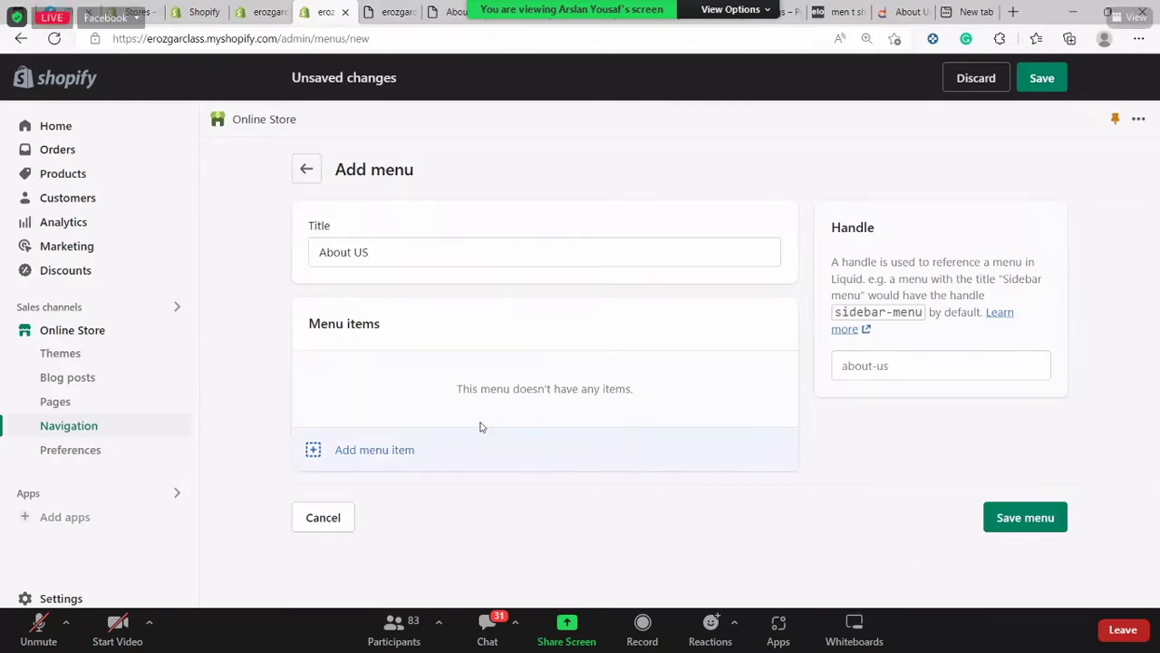
# Save the About US menu without adding any menu items
pyautogui.click(402, 448)
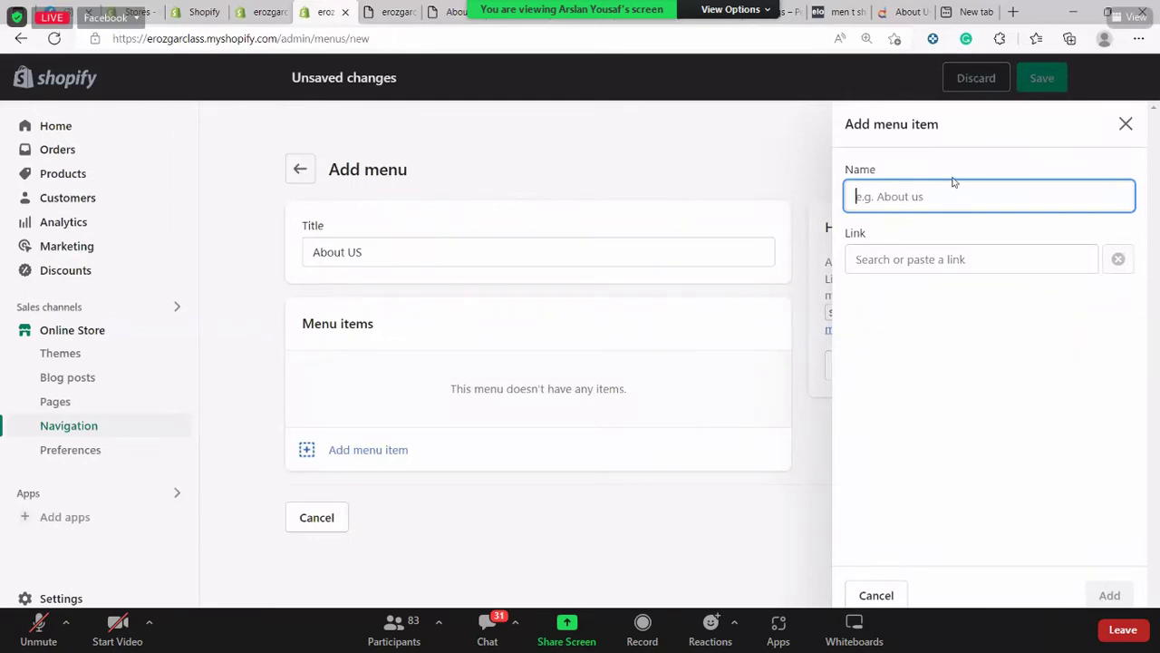
pyautogui.click(577, 133)
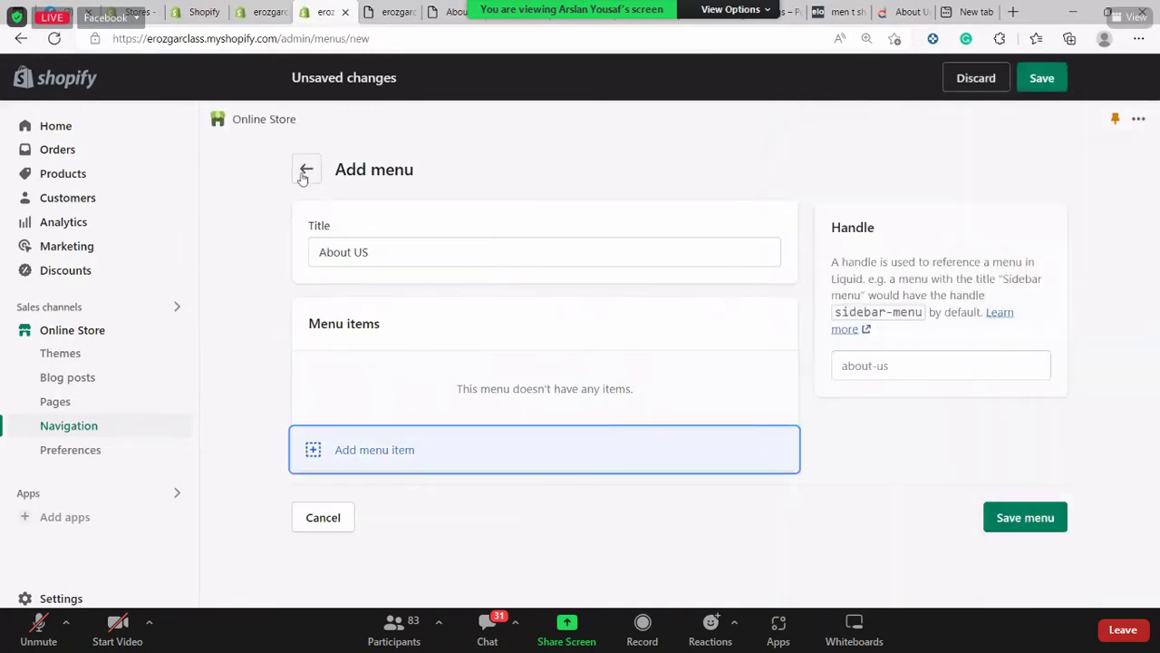
pyautogui.click(1035, 519)
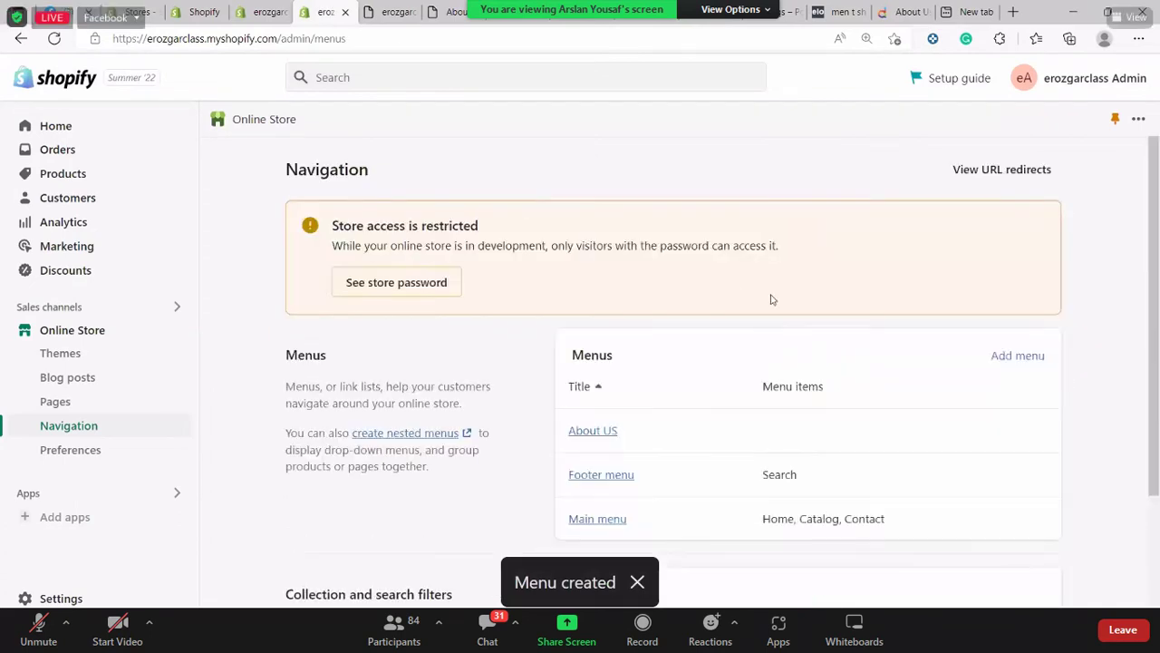
# Check the storefront preview, then reopen the saved About US menu from Navigation
pyautogui.scroll(-2, 852, 298)
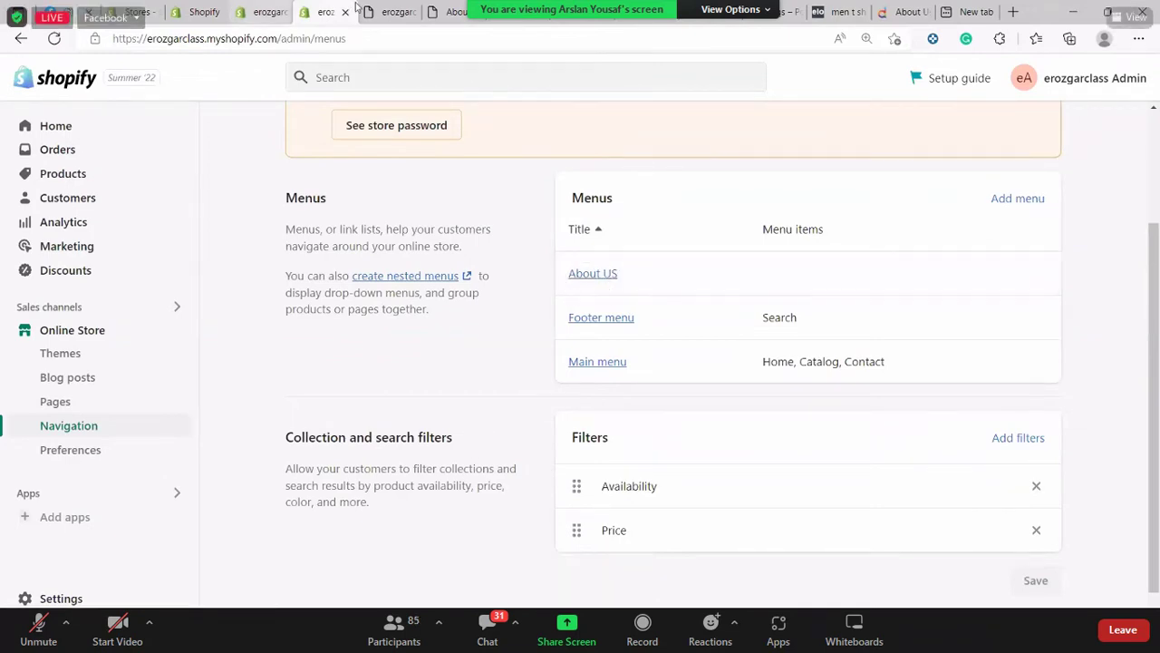
pyautogui.click(392, 12)
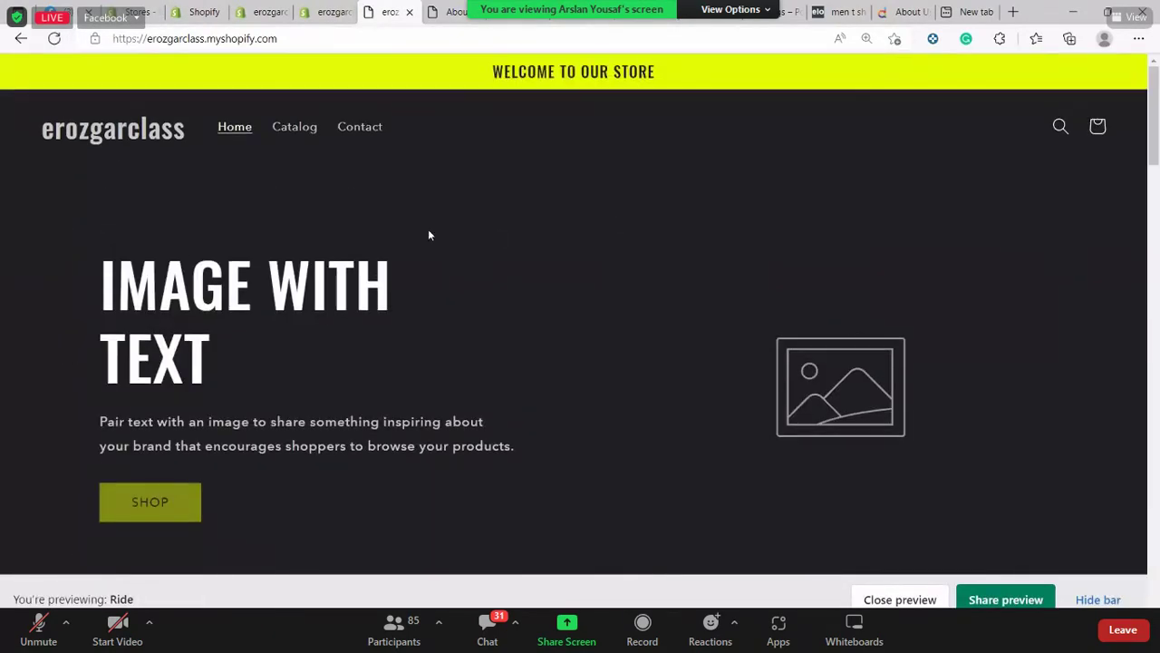
pyautogui.click(317, 13)
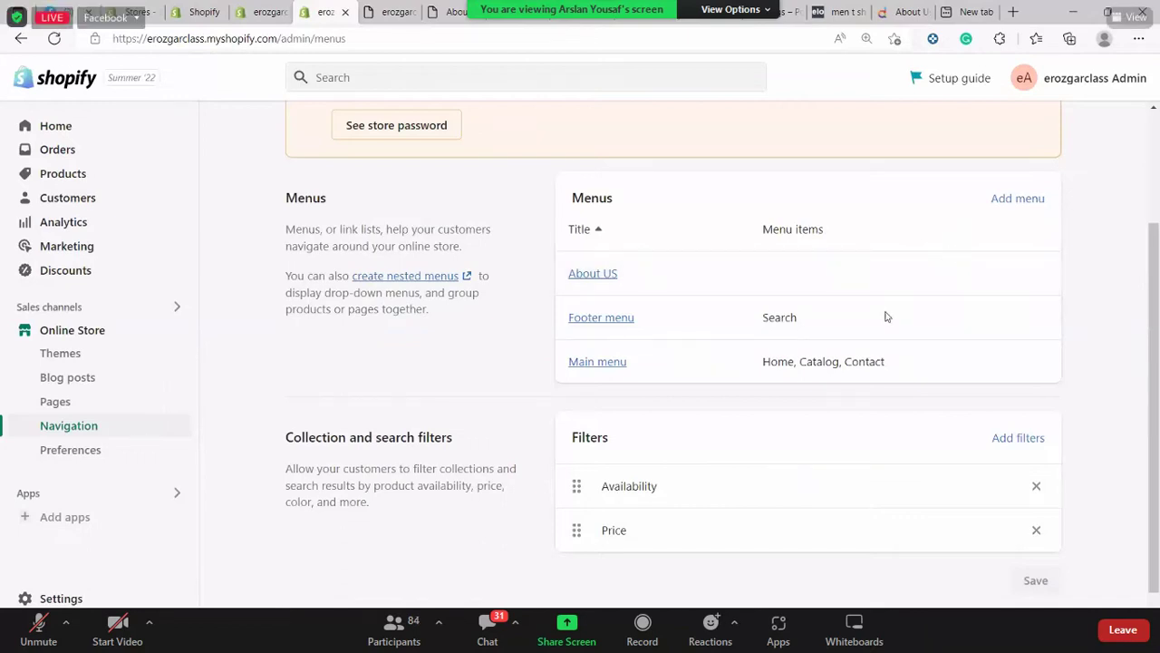
pyautogui.scroll(2, 893, 326)
pyautogui.scroll(-2, 932, 239)
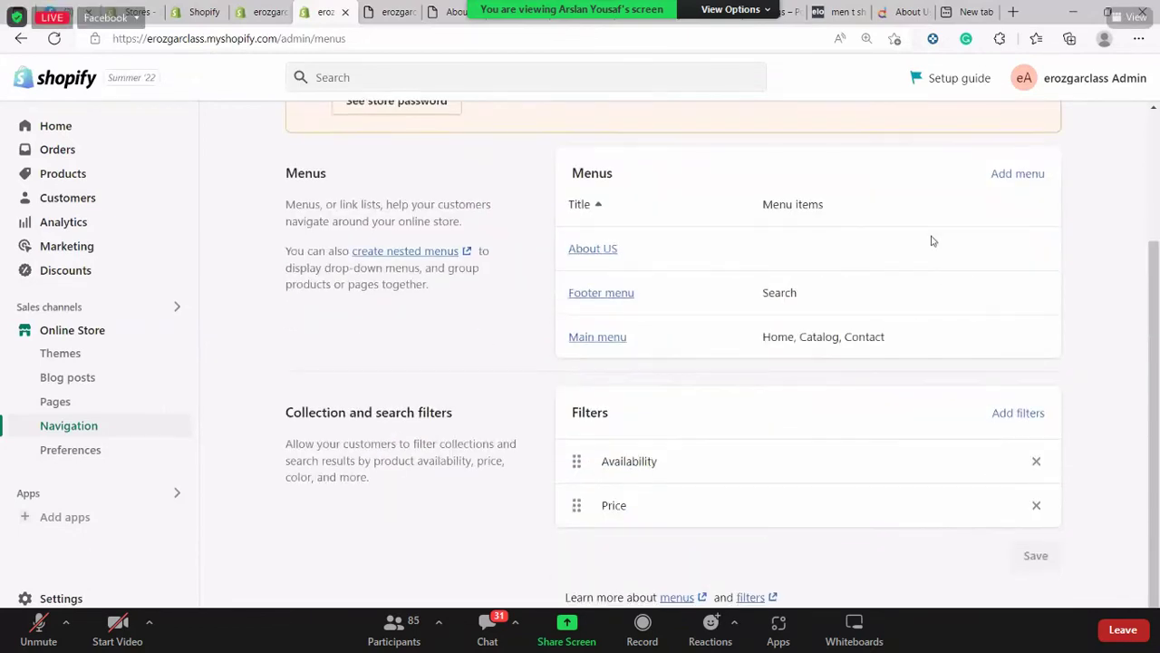
pyautogui.click(590, 248)
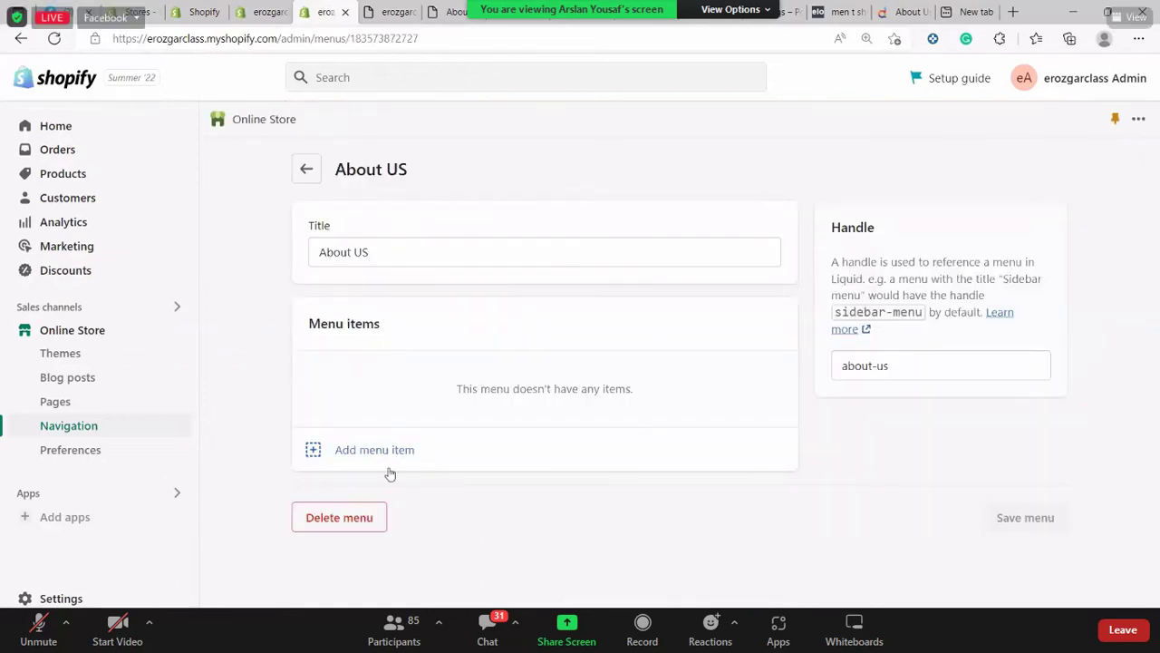
pyautogui.click(378, 451)
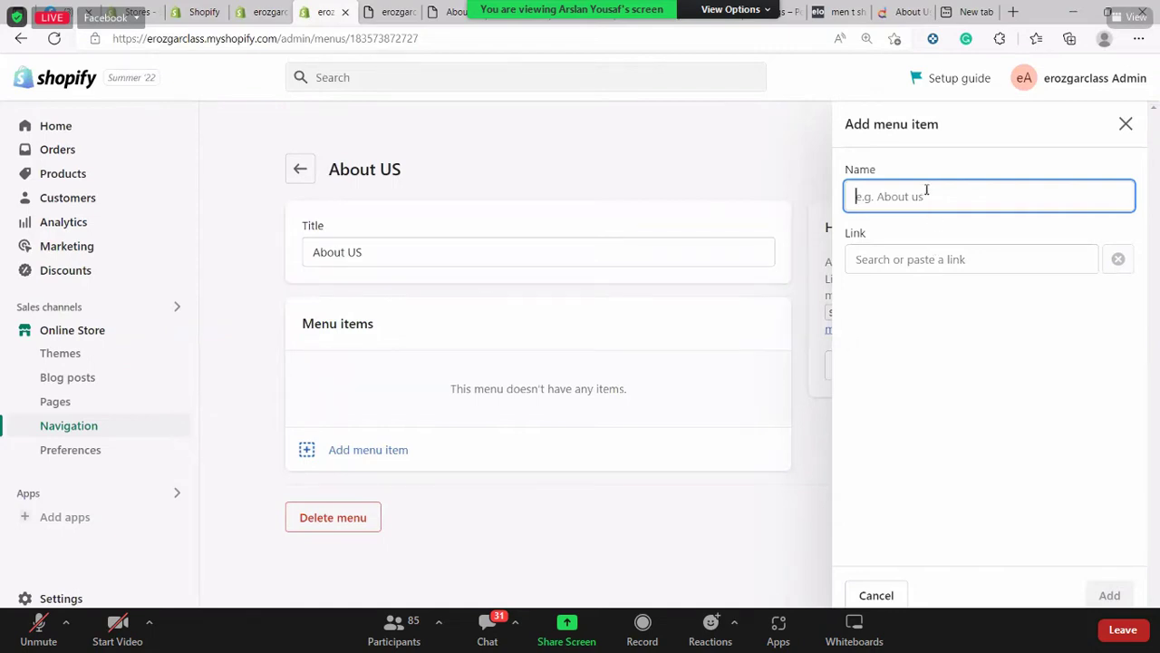
pyautogui.write('C')
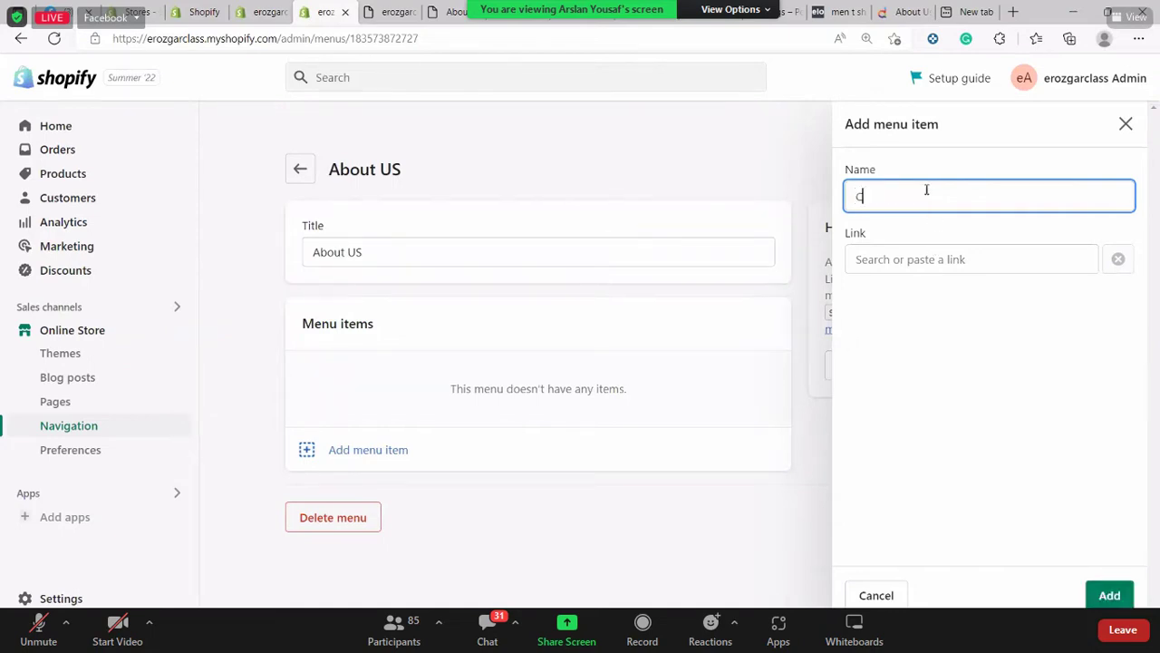
pyautogui.write('ontact Us')
pyautogui.click(917, 259)
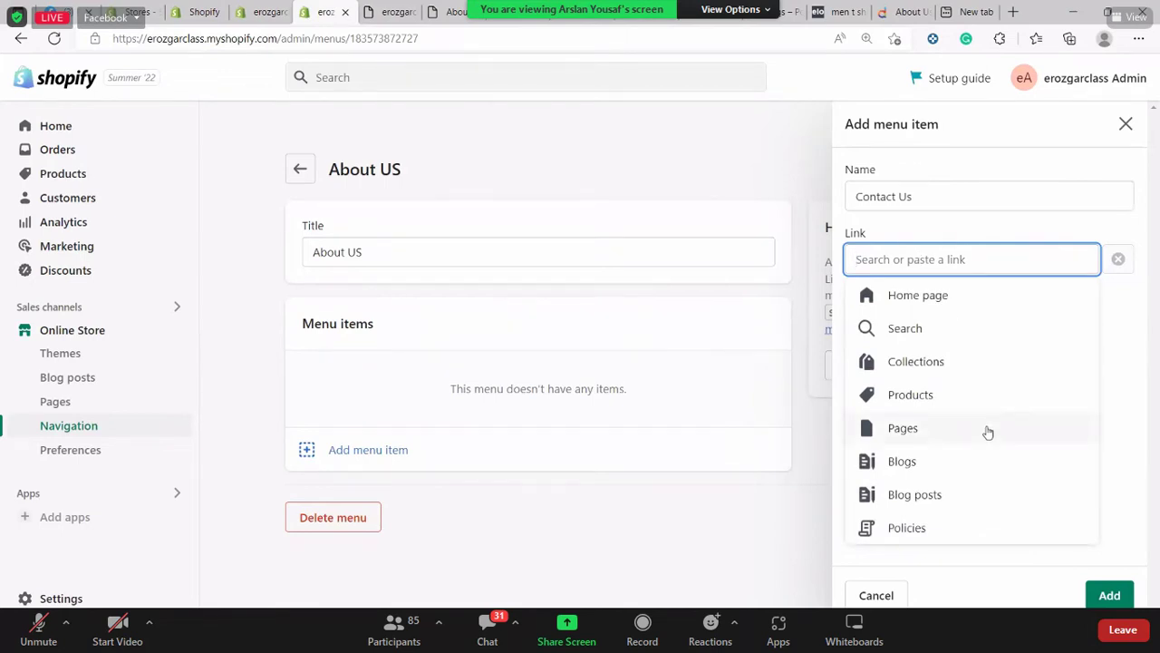
pyautogui.click(927, 429)
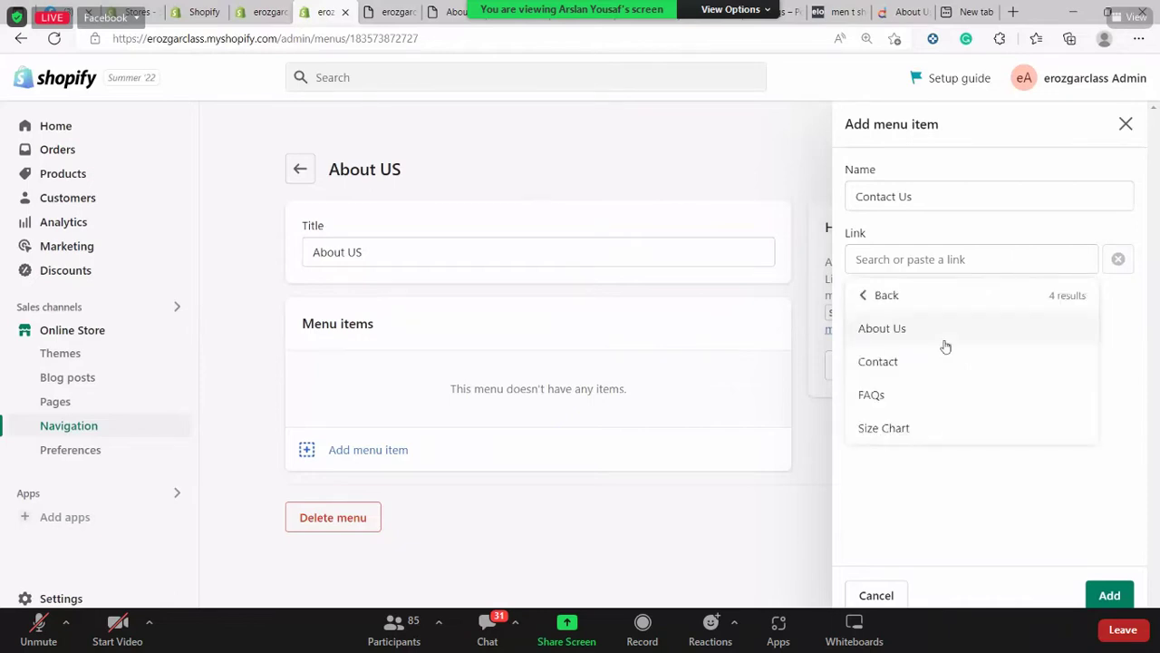
pyautogui.click(940, 363)
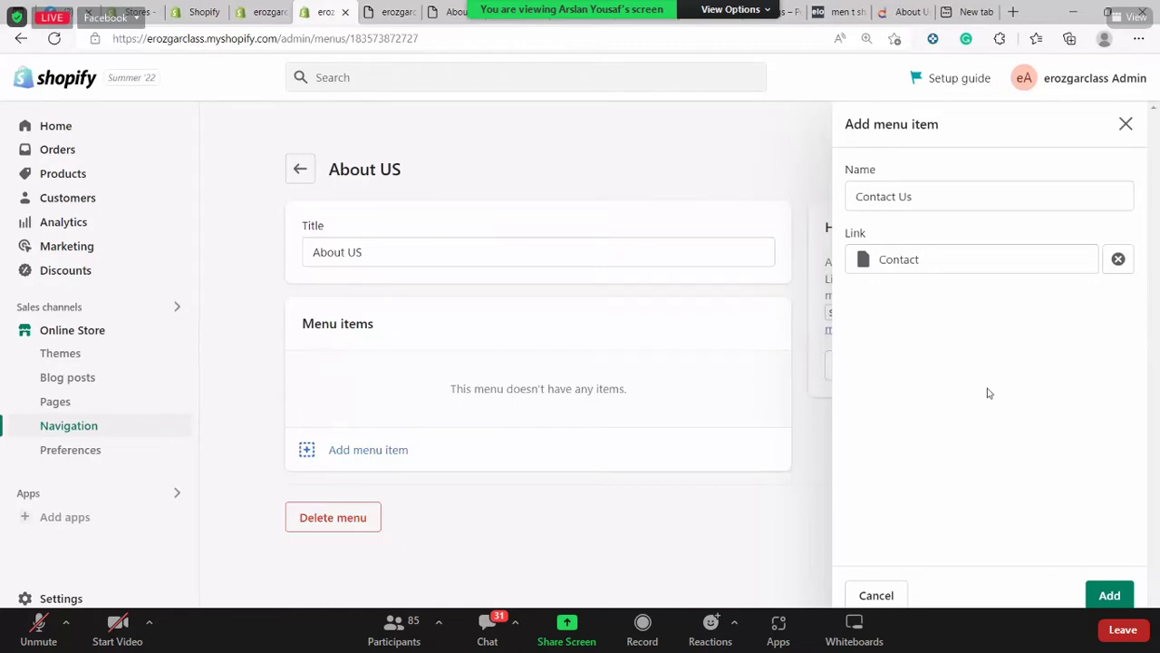
pyautogui.click(1126, 124)
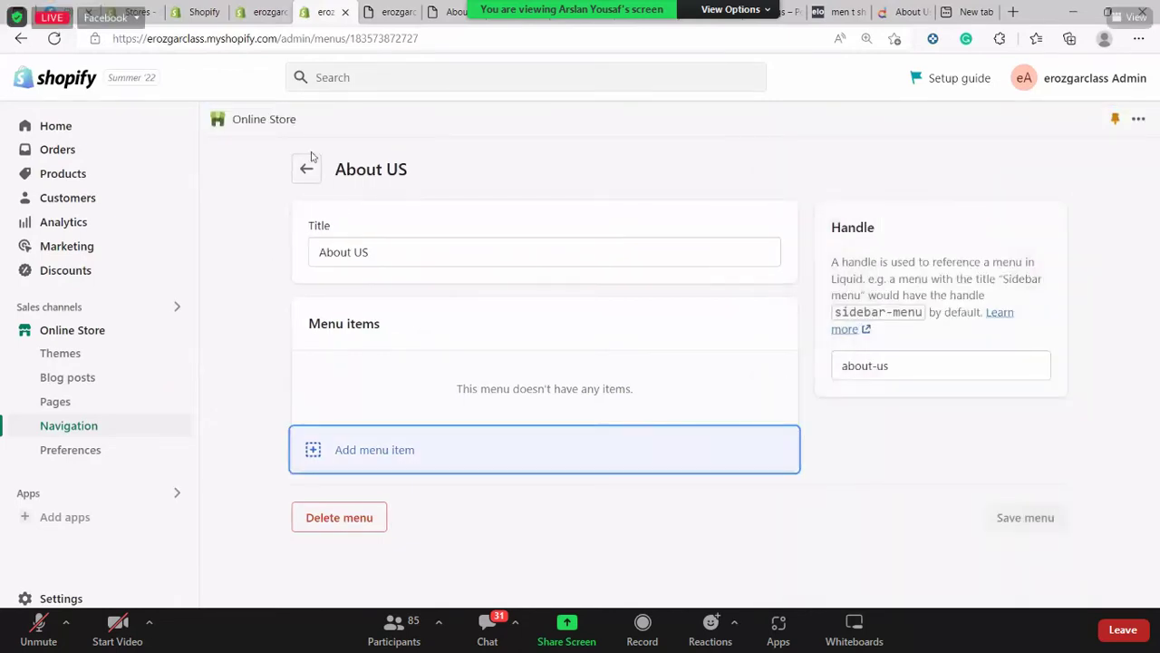
# Return to the Navigation menus list and begin creating another new menu
pyautogui.click(307, 169)
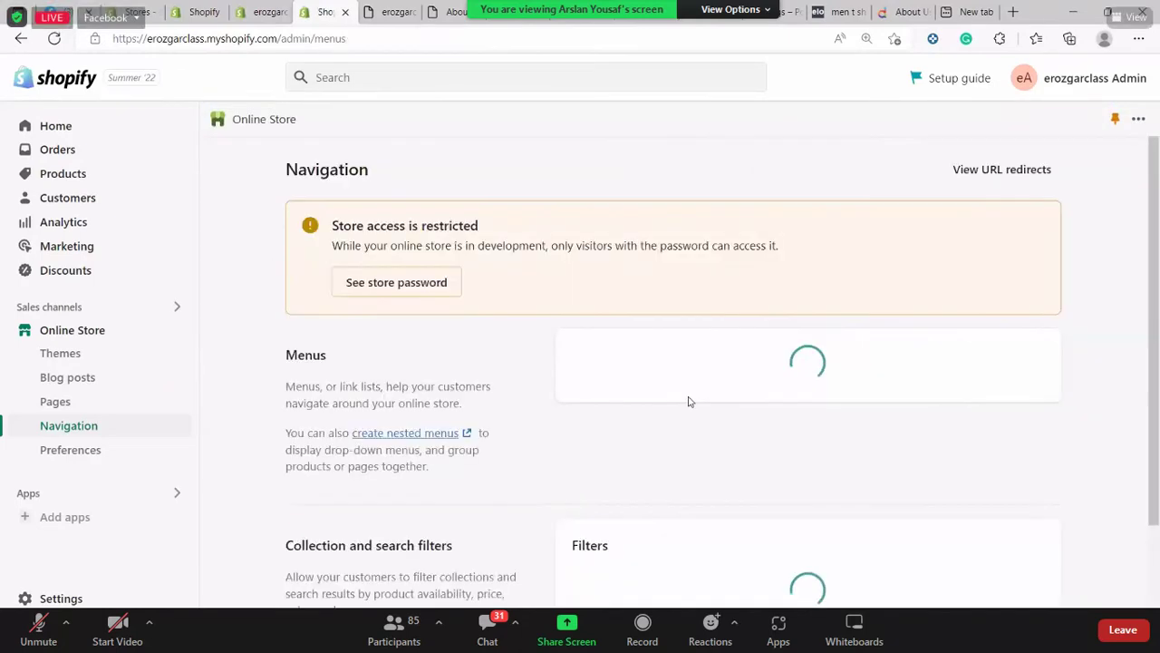
pyautogui.scroll(-2, 815, 344)
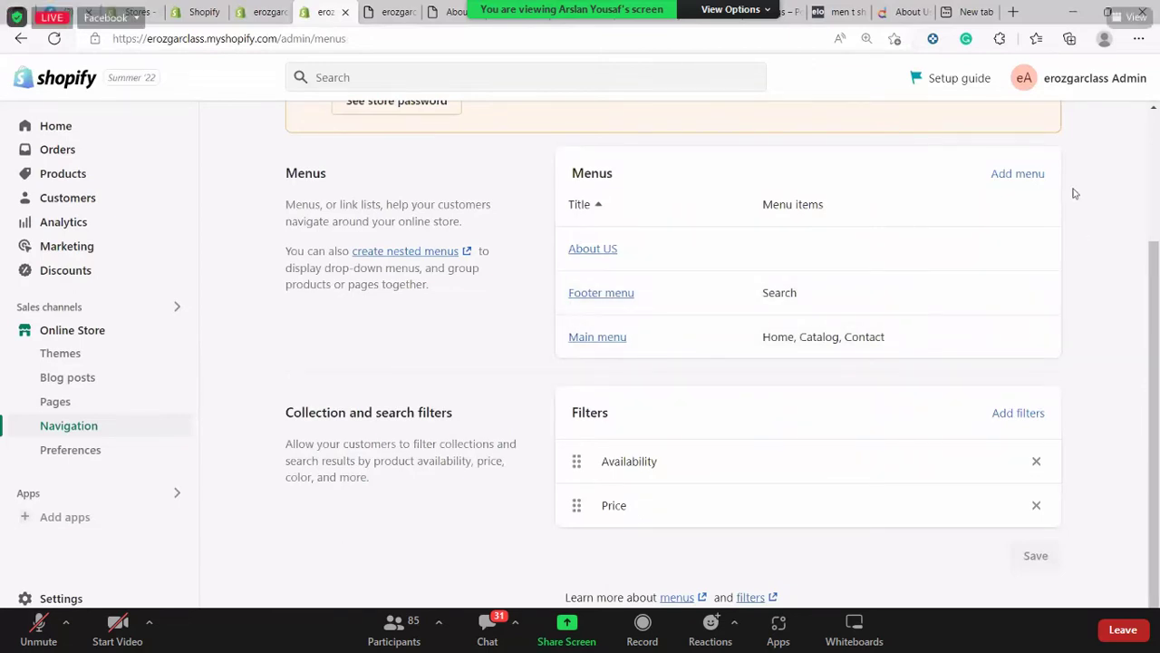
pyautogui.click(1022, 177)
# Title the new menu 'About Us'
pyautogui.click(687, 241)
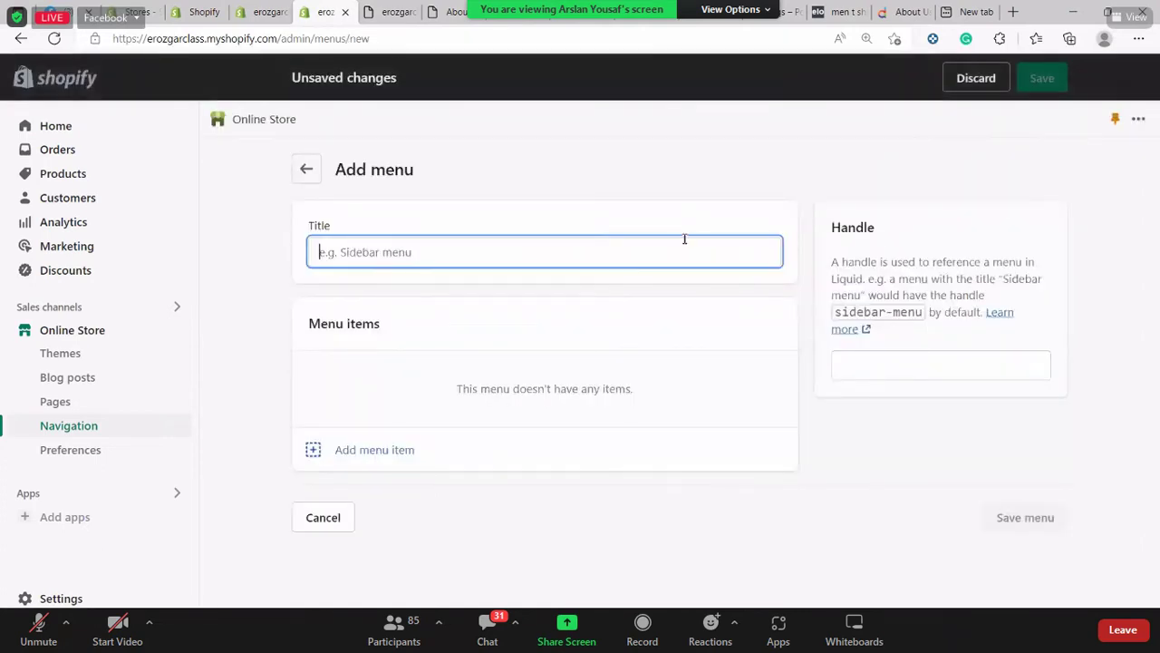
pyautogui.write('Ab')
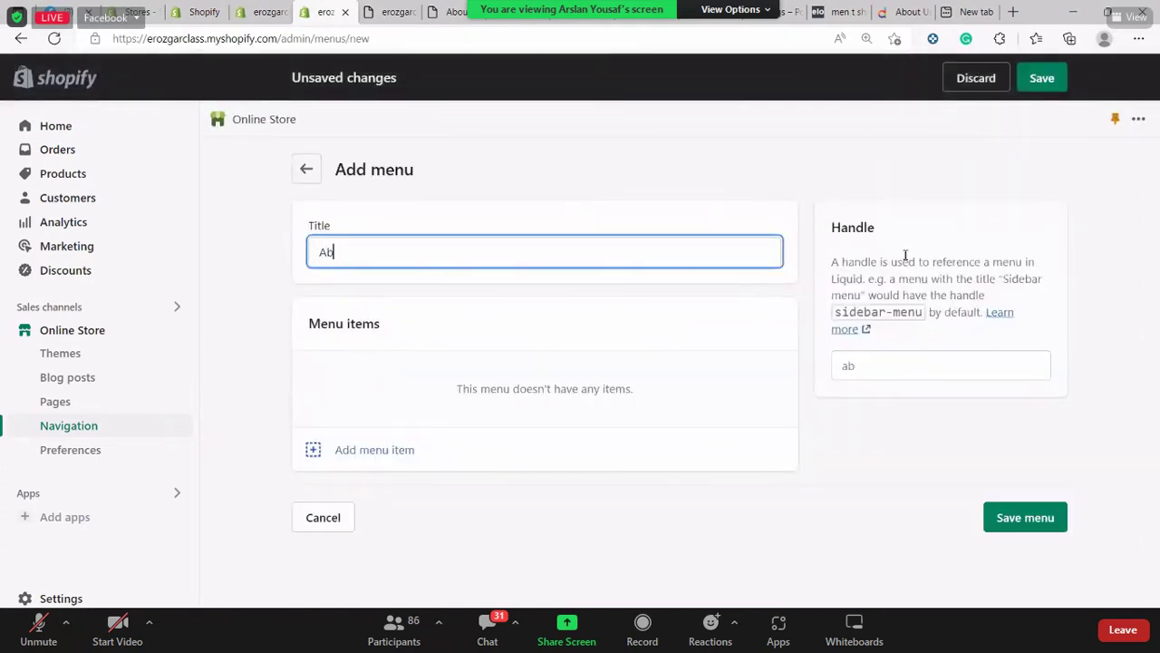
pyautogui.write('out Us')
pyautogui.moveTo(841, 262); pyautogui.dragTo(1011, 261)
pyautogui.click(1116, 296)
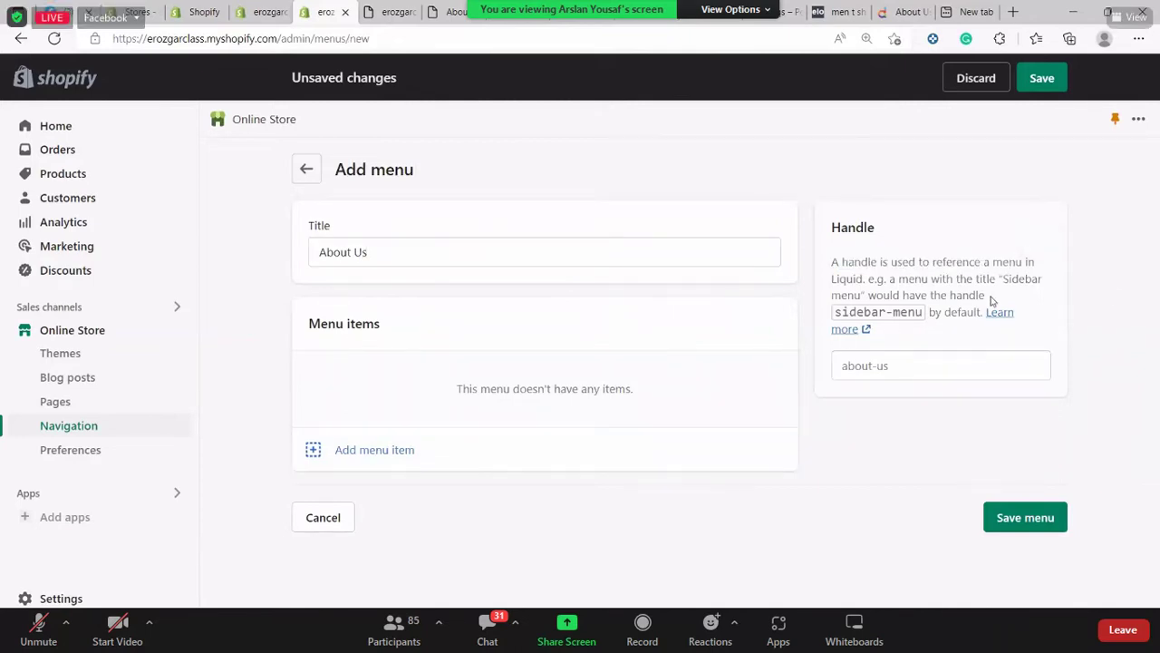
# Add a 'Company info' menu item linked to the Size Chart page
pyautogui.click(461, 453)
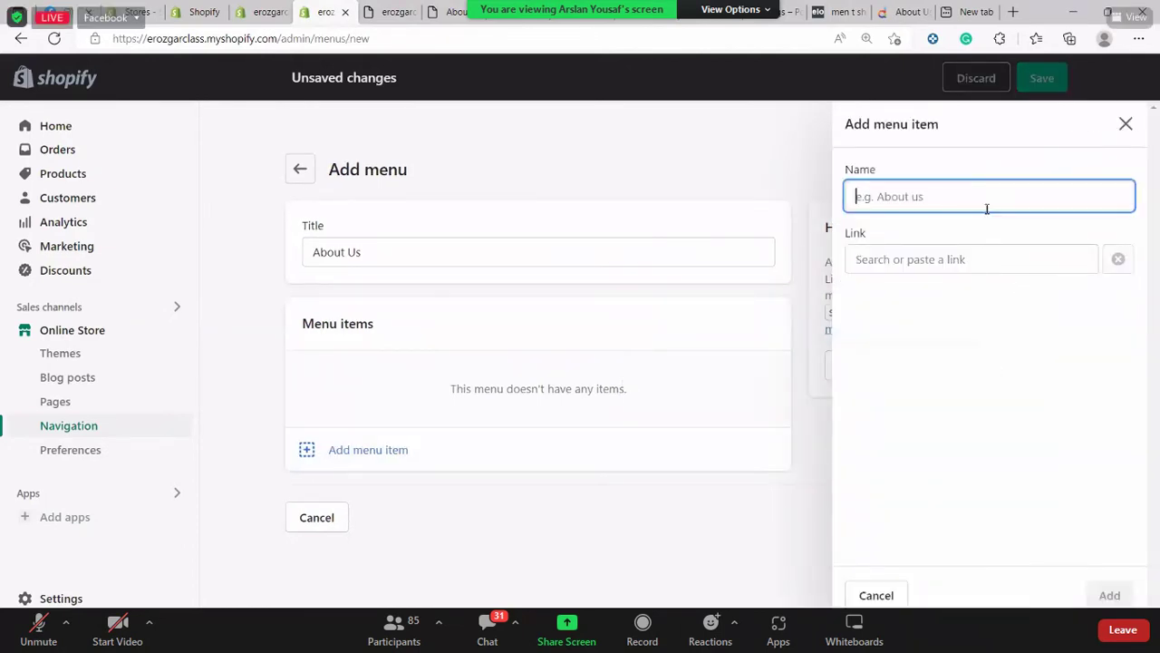
pyautogui.write('Con')
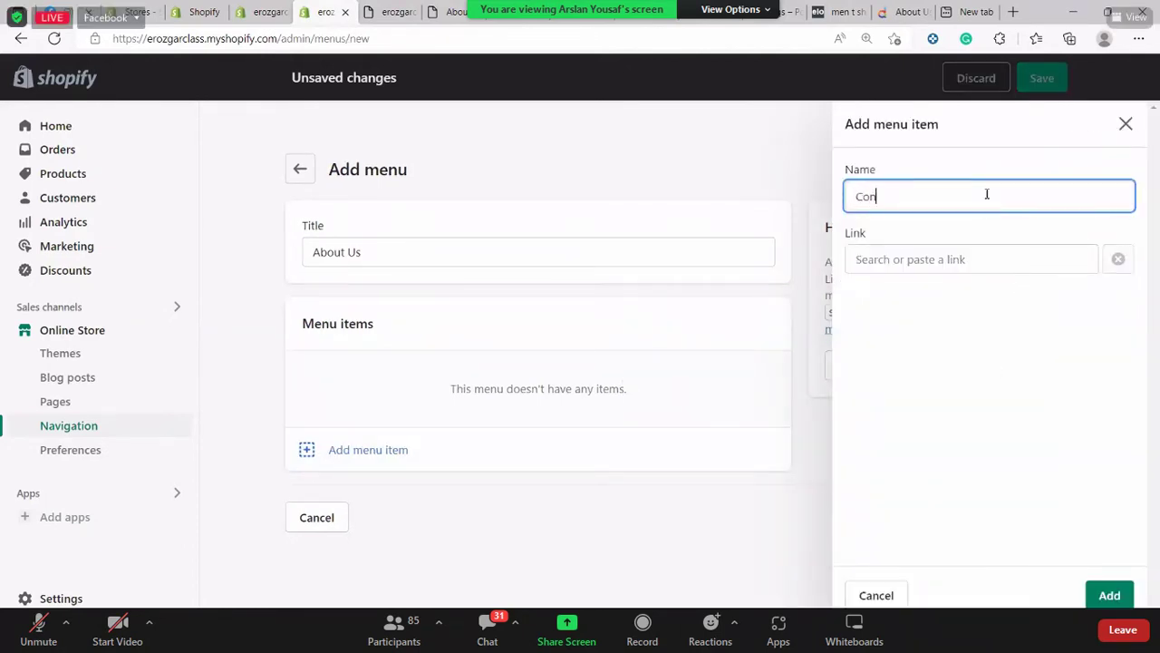
pyautogui.write('tact')
pyautogui.press('BackSpace')
pyautogui.press('BackSpace')
pyautogui.press('BackSpace')
pyautogui.press('BackSpace')
pyautogui.press('BackSpace')
pyautogui.press('BackSpace')
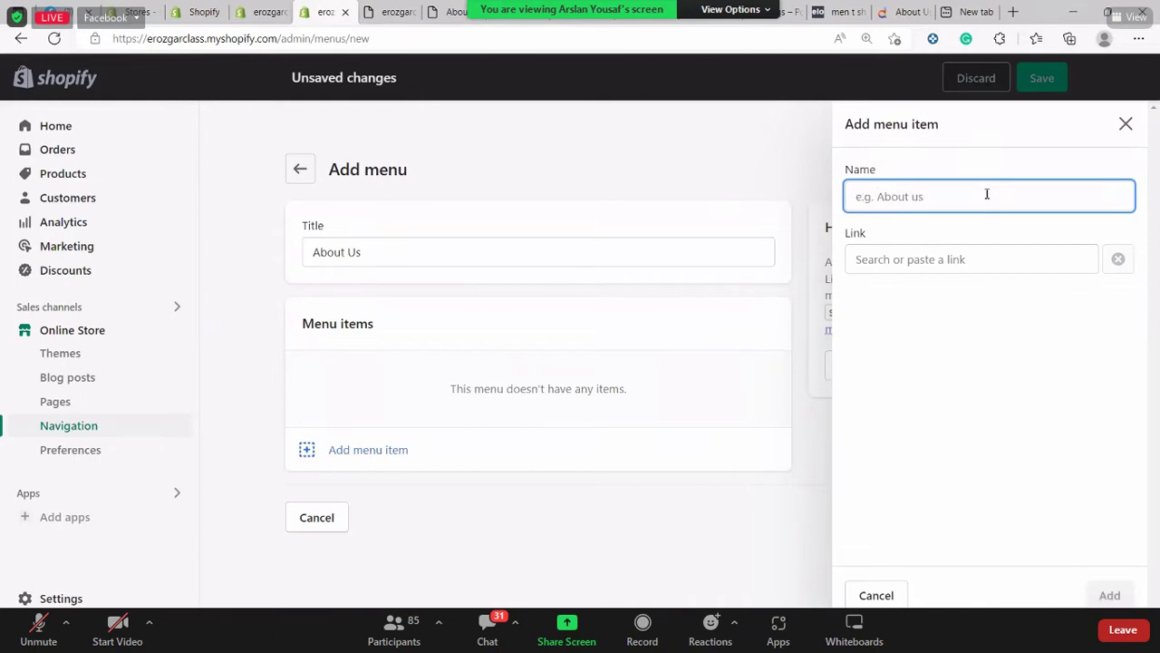
pyautogui.write('Company')
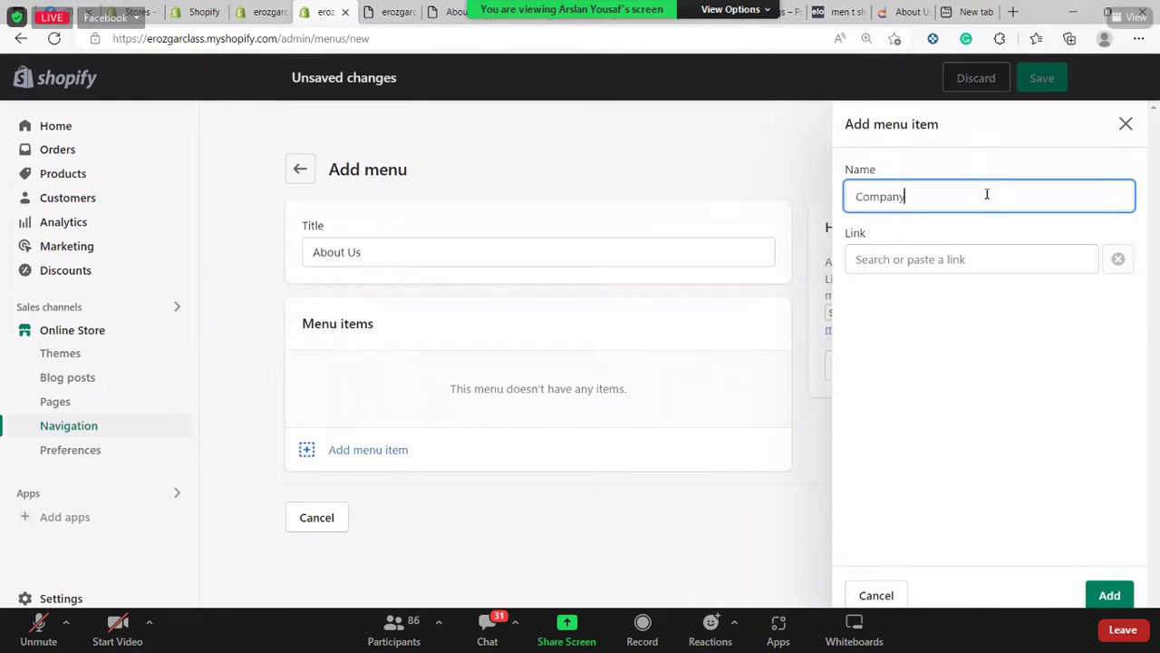
pyautogui.write(' infor')
pyautogui.click(879, 254)
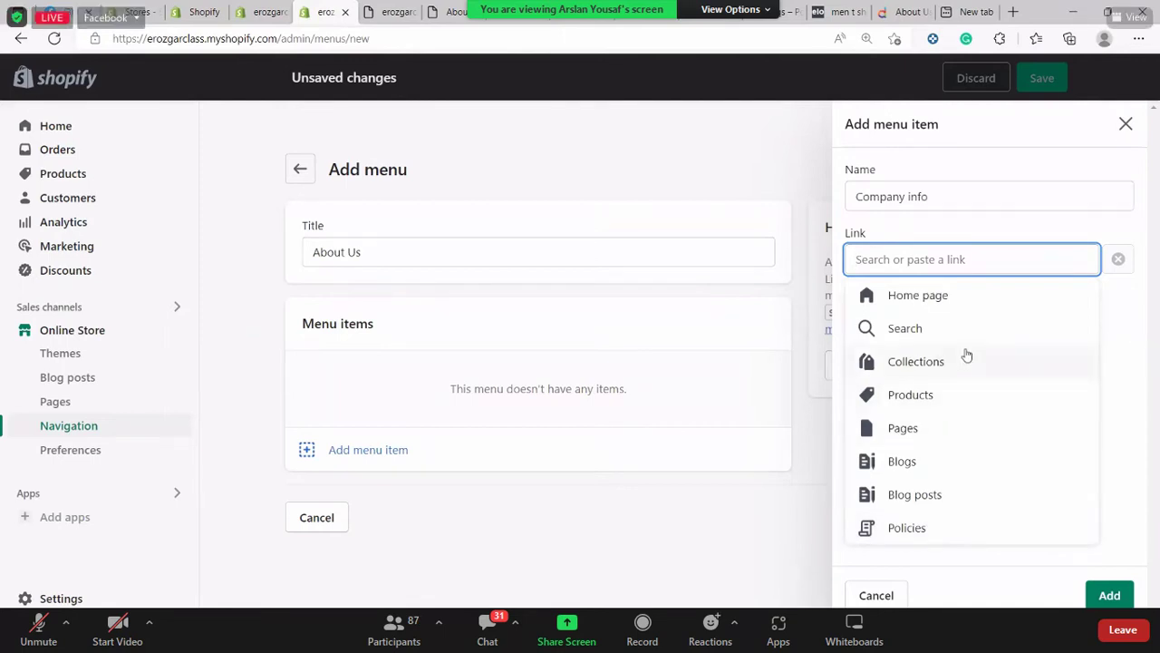
pyautogui.click(962, 431)
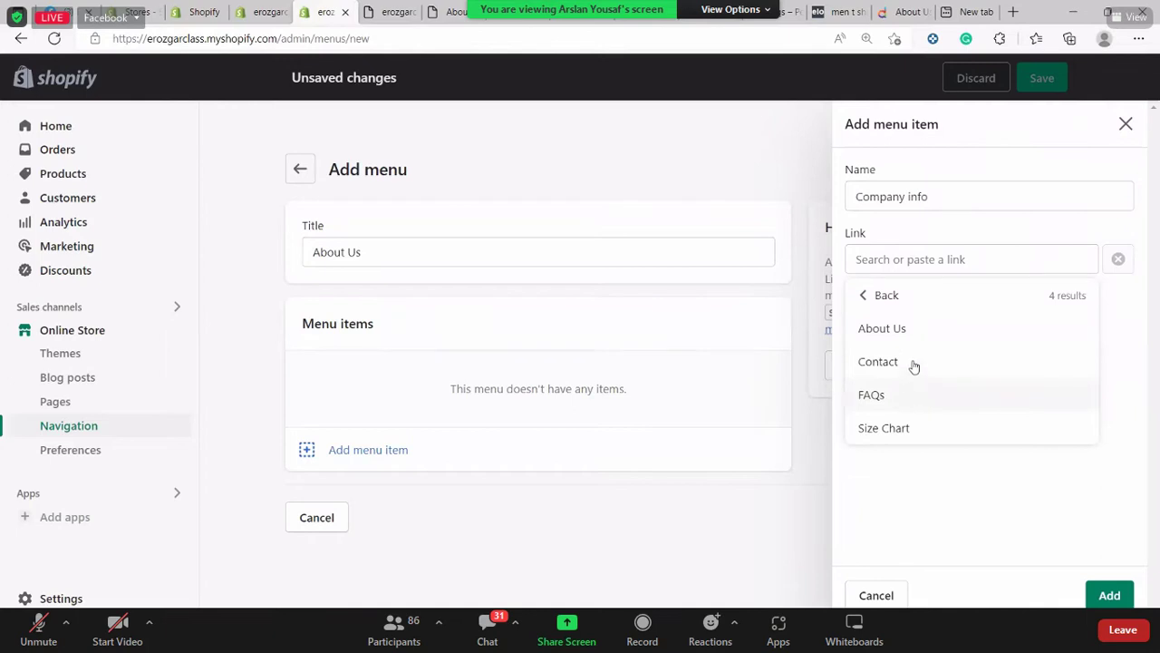
pyautogui.click(909, 431)
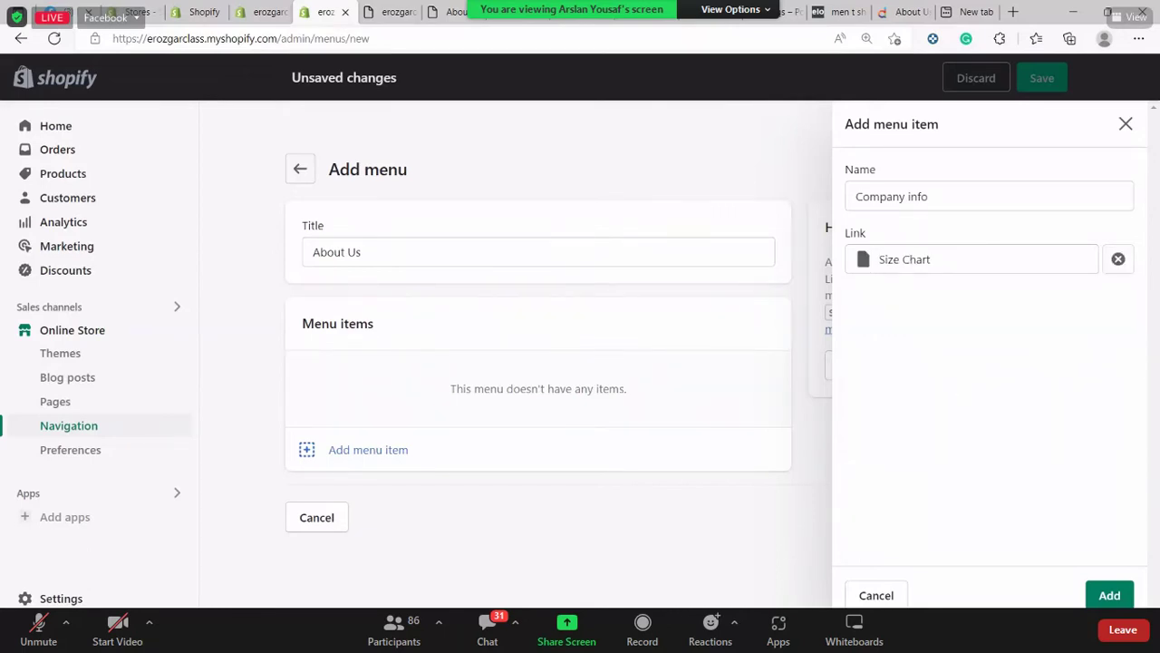
pyautogui.click(1109, 596)
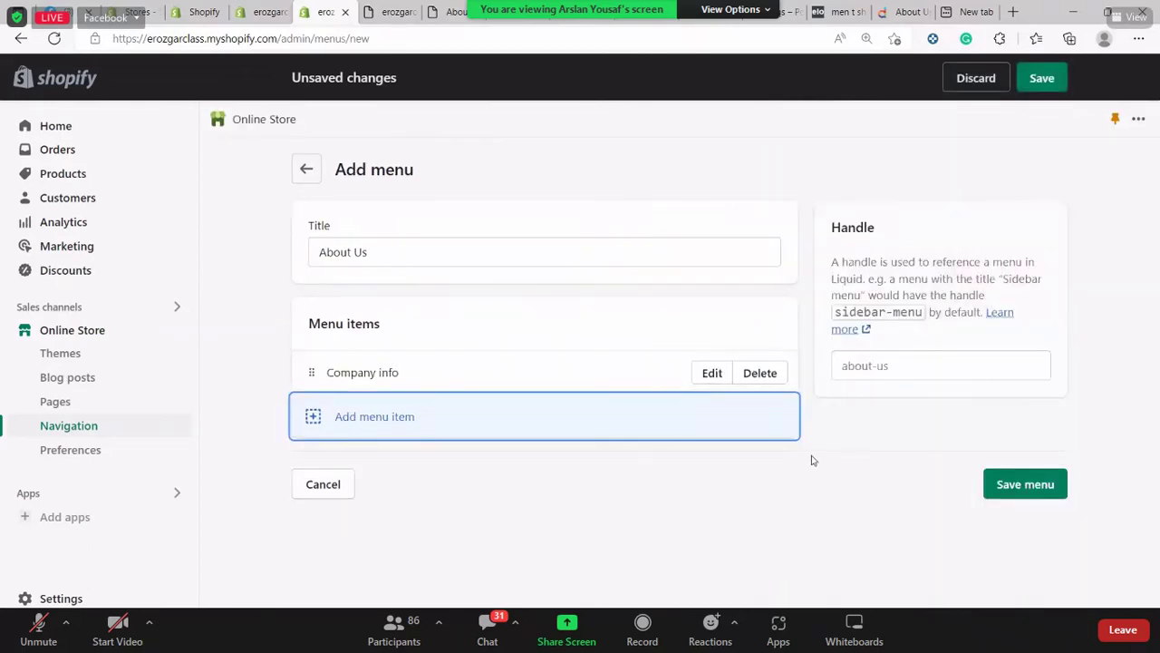
# Add a Contact Information item linked to the Contact page and save the About Us menu
pyautogui.click(430, 433)
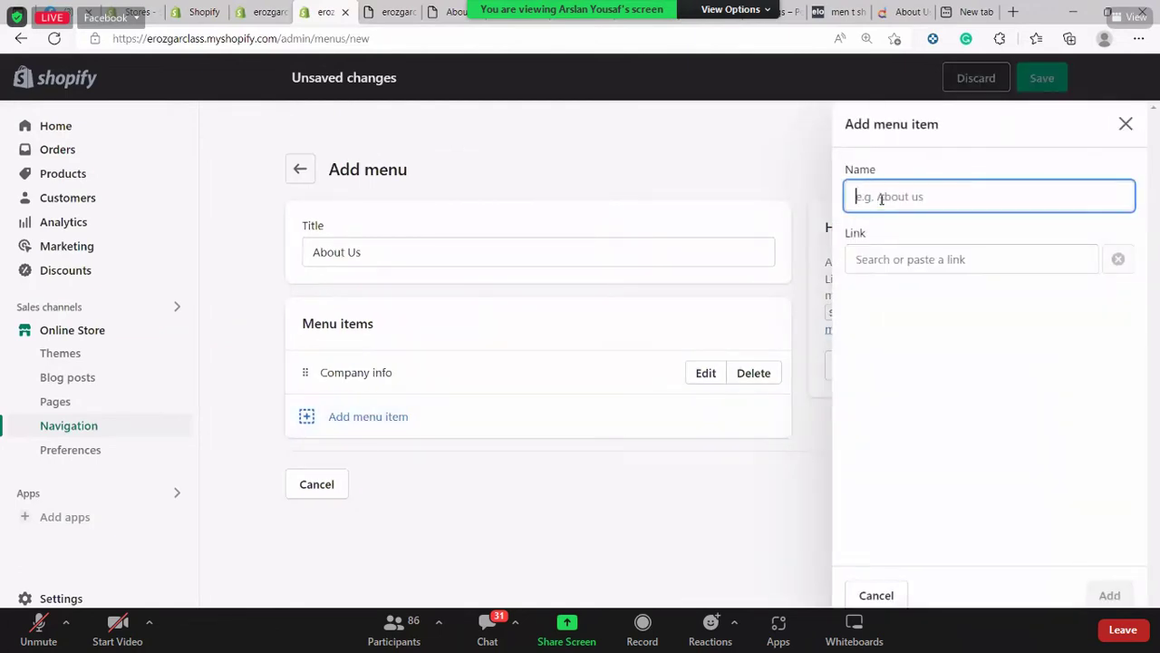
pyautogui.write('Contact Inf')
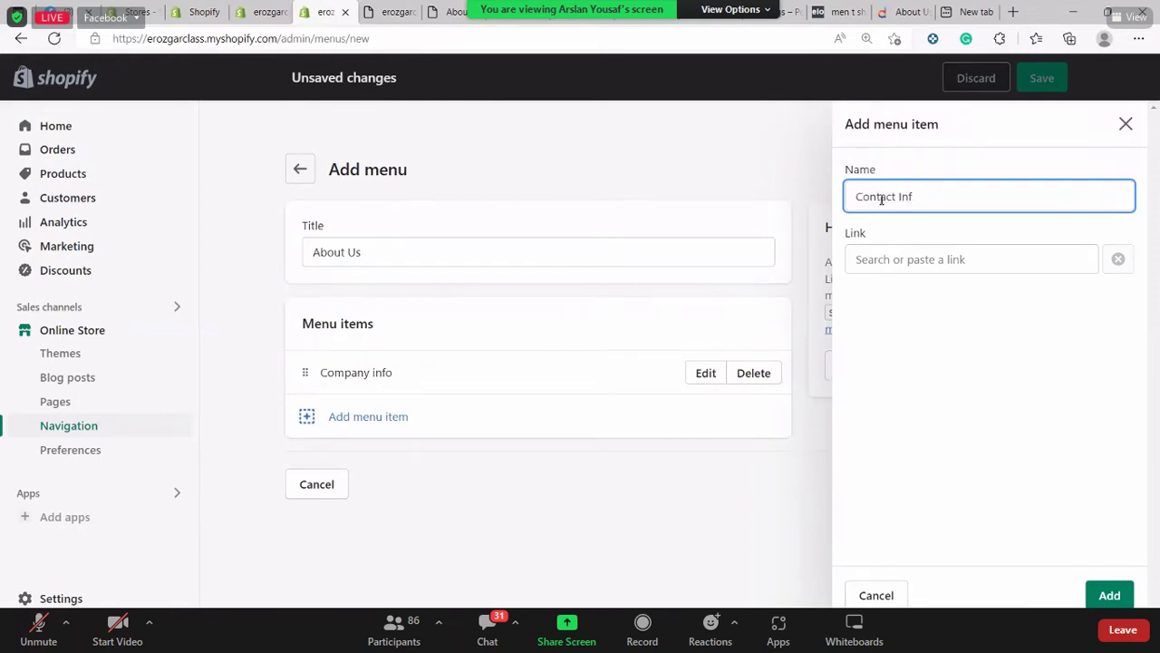
pyautogui.write('roormation')
pyautogui.press('Tab')
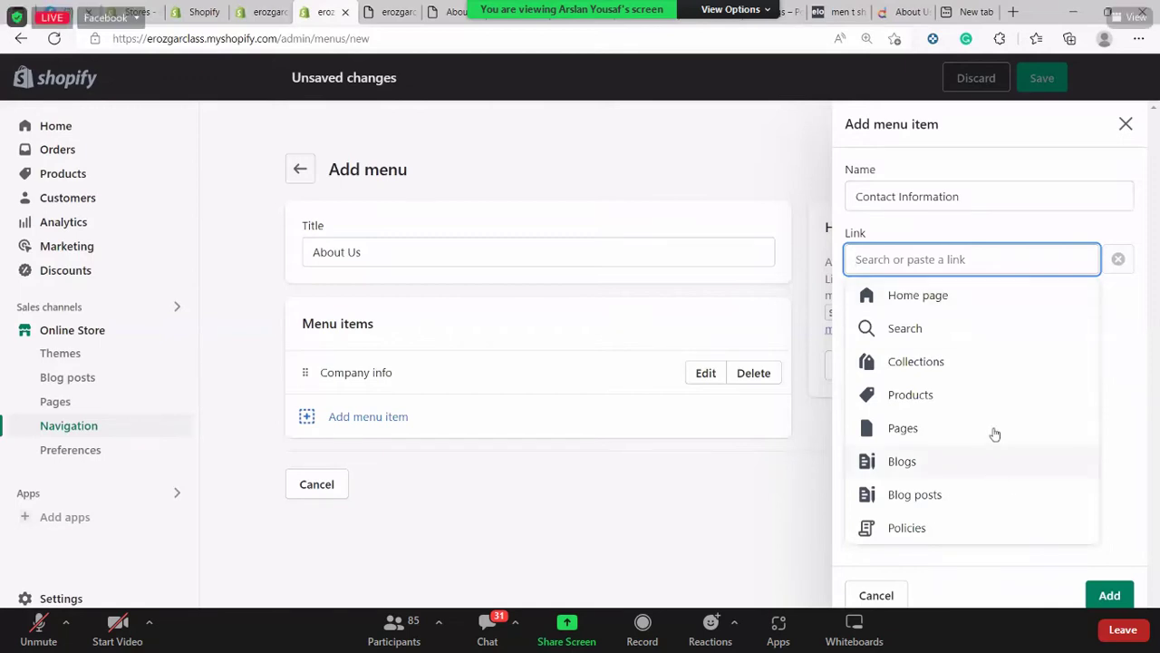
pyautogui.click(994, 432)
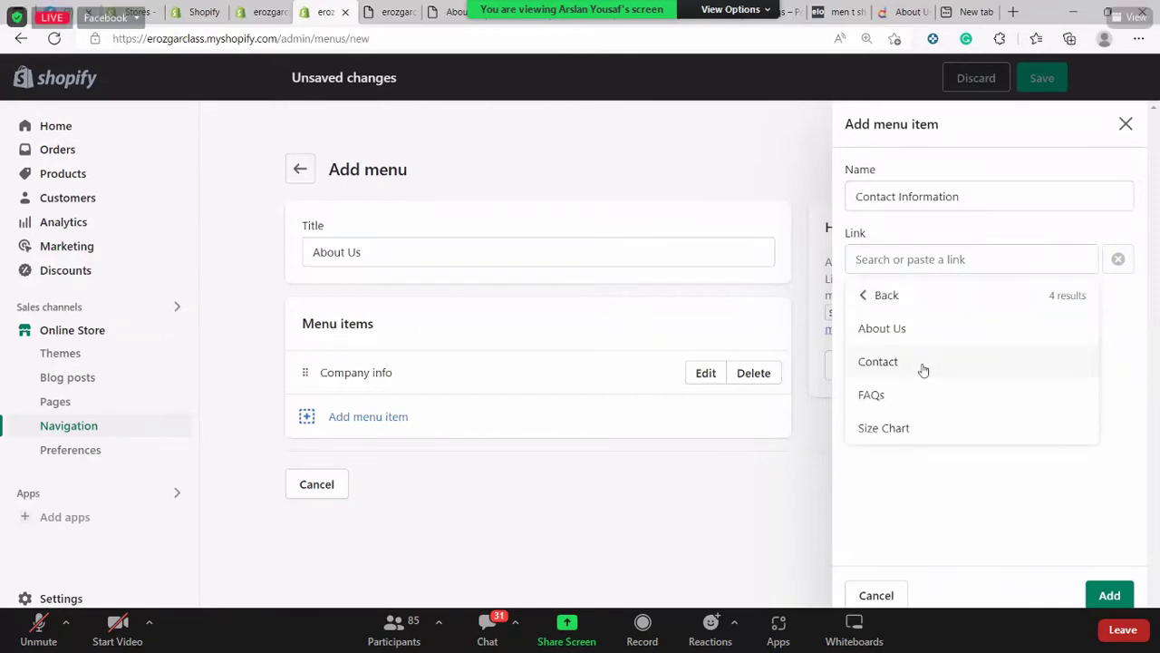
pyautogui.click(923, 363)
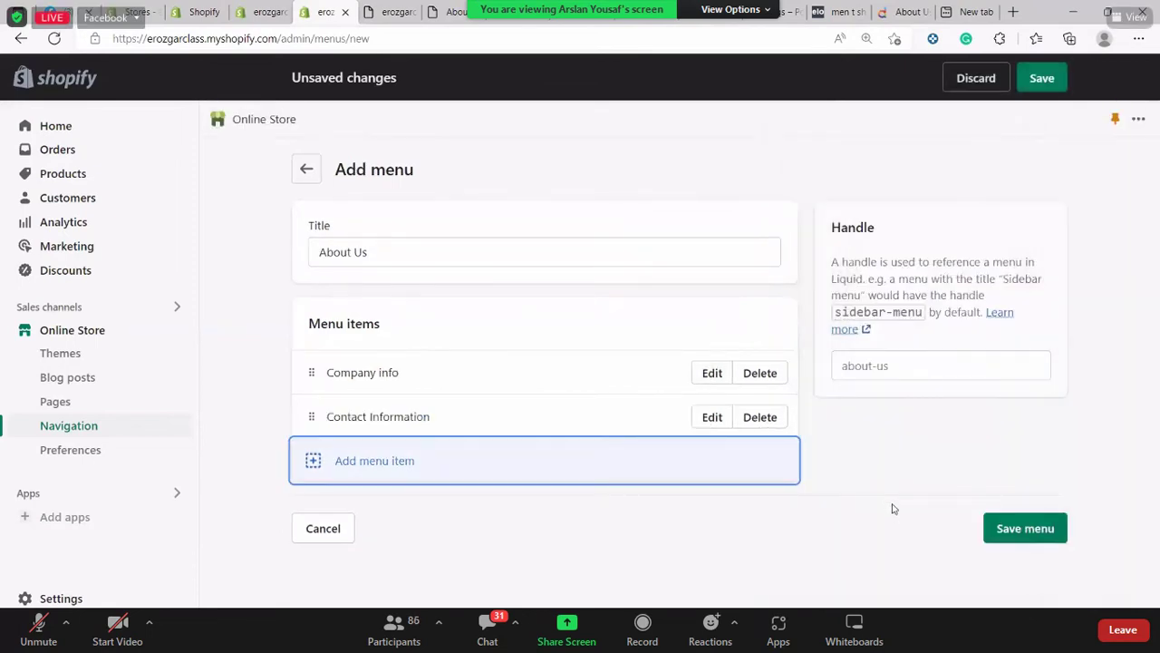
pyautogui.click(893, 507)
pyautogui.hotkey('ctrl', 's')
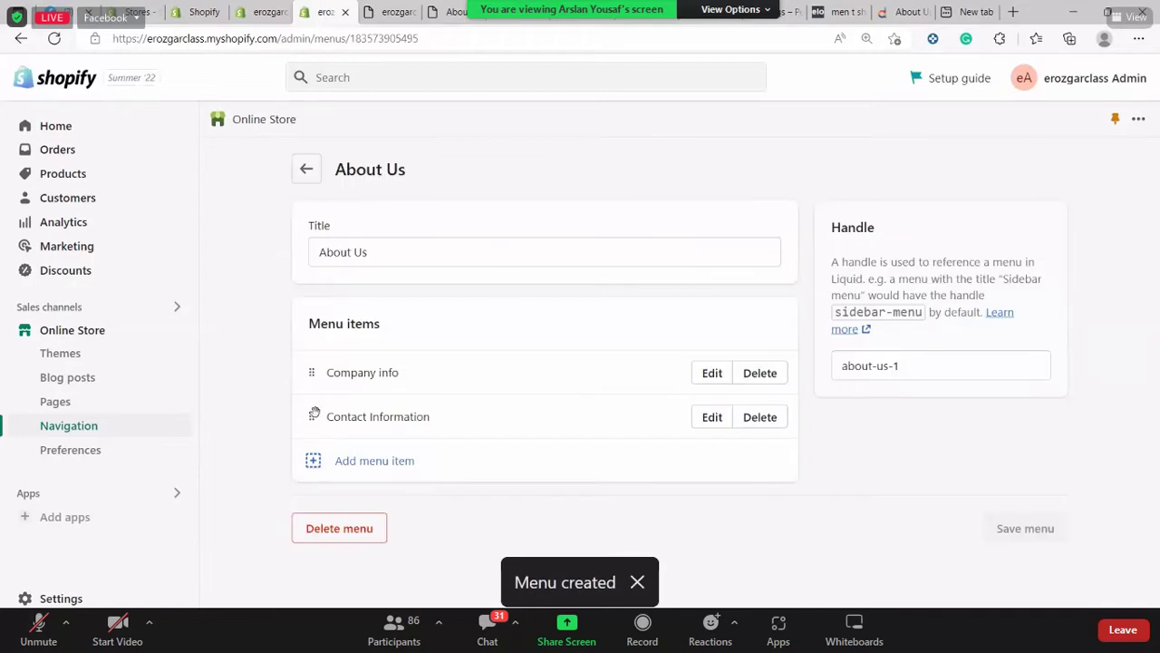
# Delete the older, empty About US menu and view the storefront preview
pyautogui.hotkey('alt', 'Left')
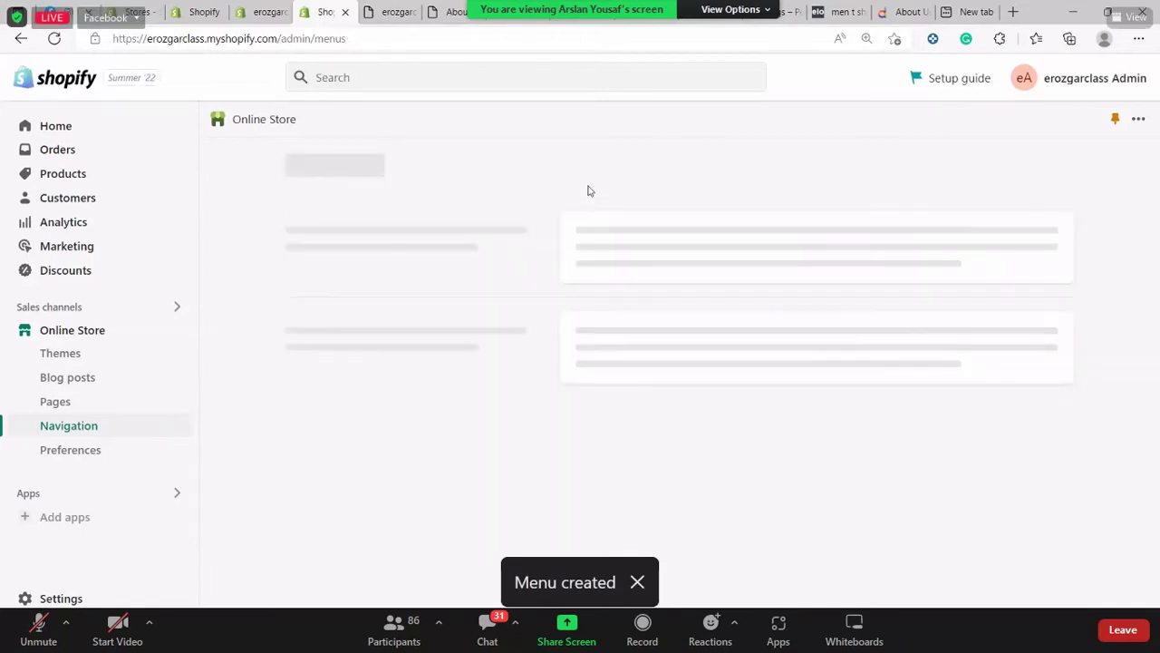
pyautogui.scroll(-3, 689, 308)
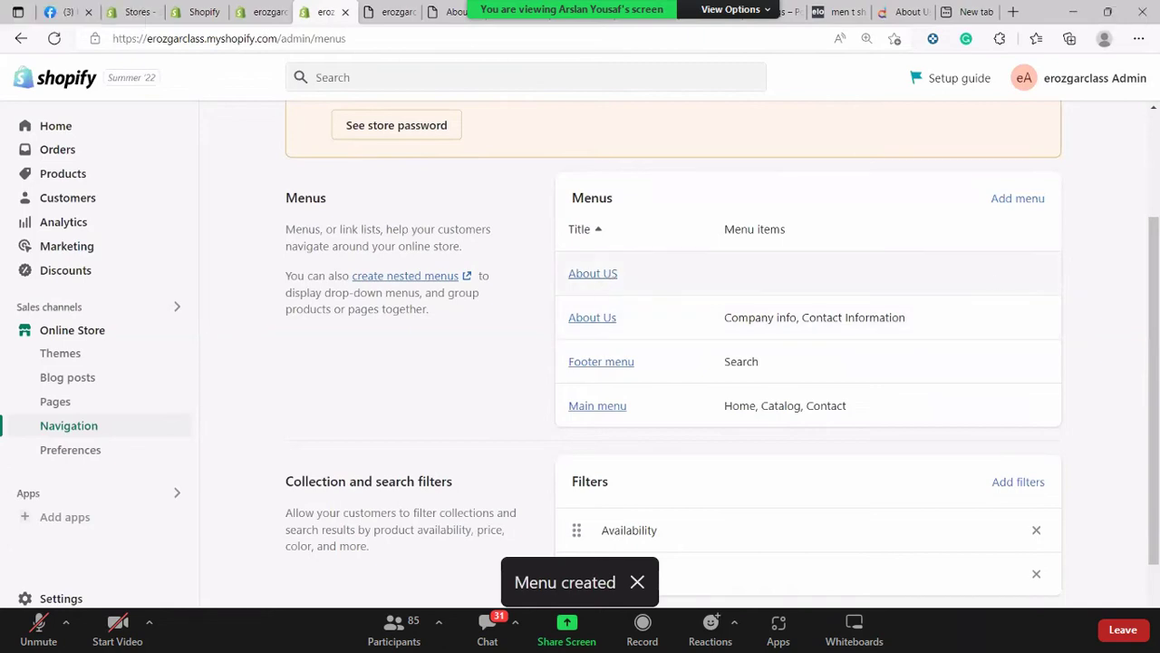
pyautogui.click(995, 284)
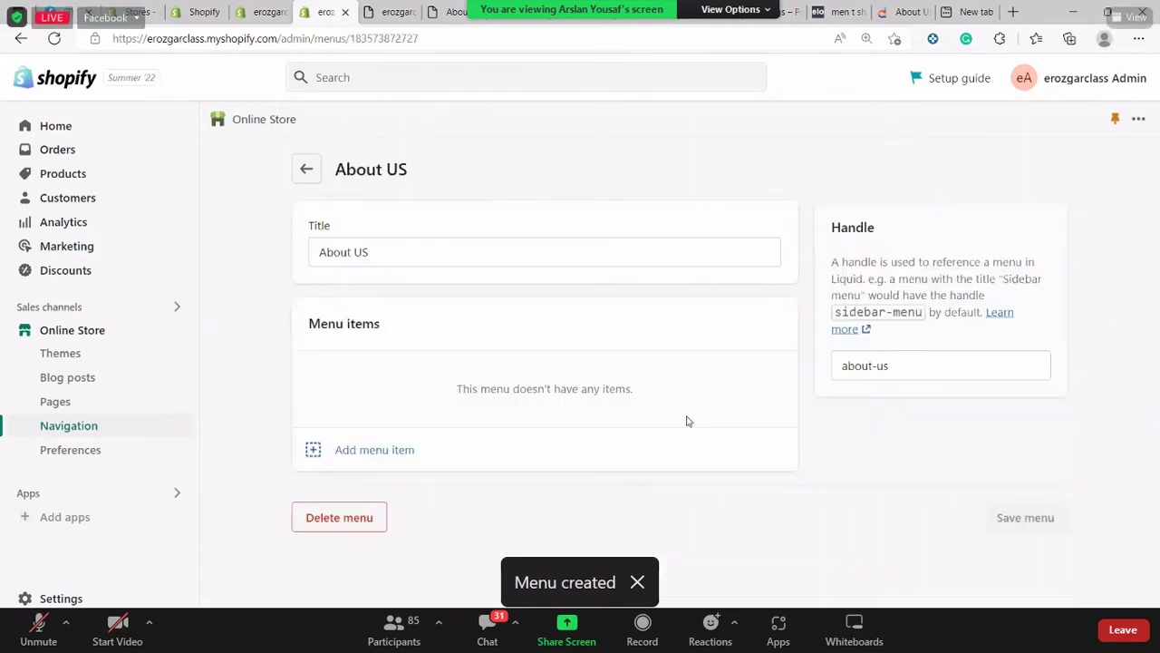
pyautogui.click(360, 516)
pyautogui.press('Return')
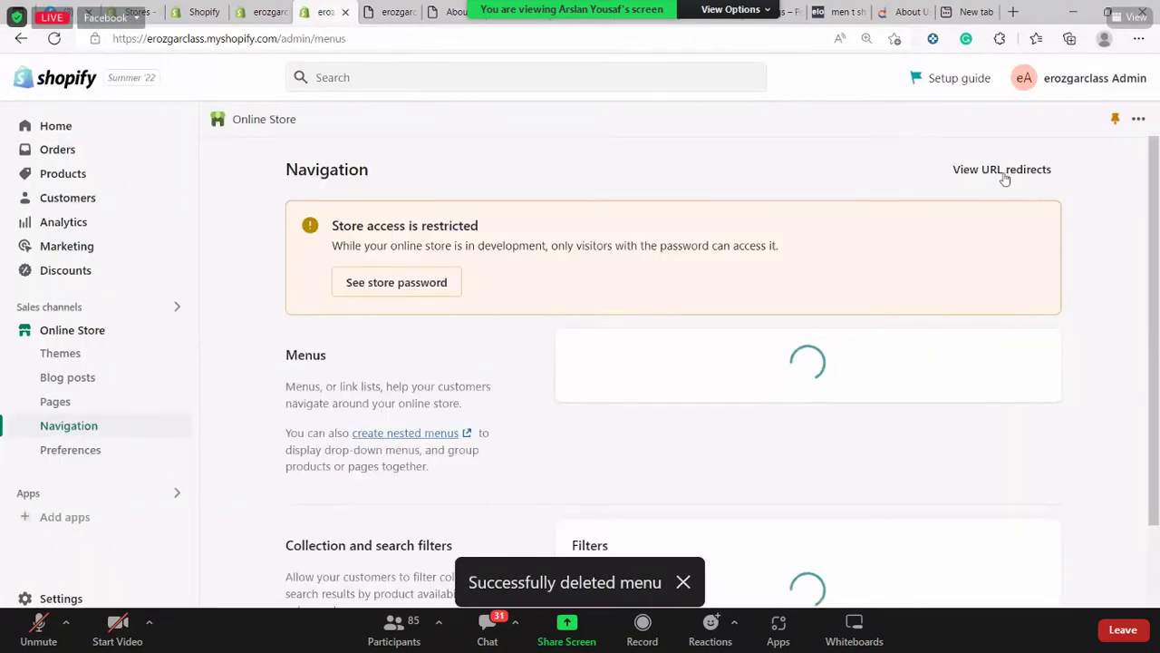
pyautogui.scroll(-1, 1003, 429)
pyautogui.scroll(-2, 1002, 427)
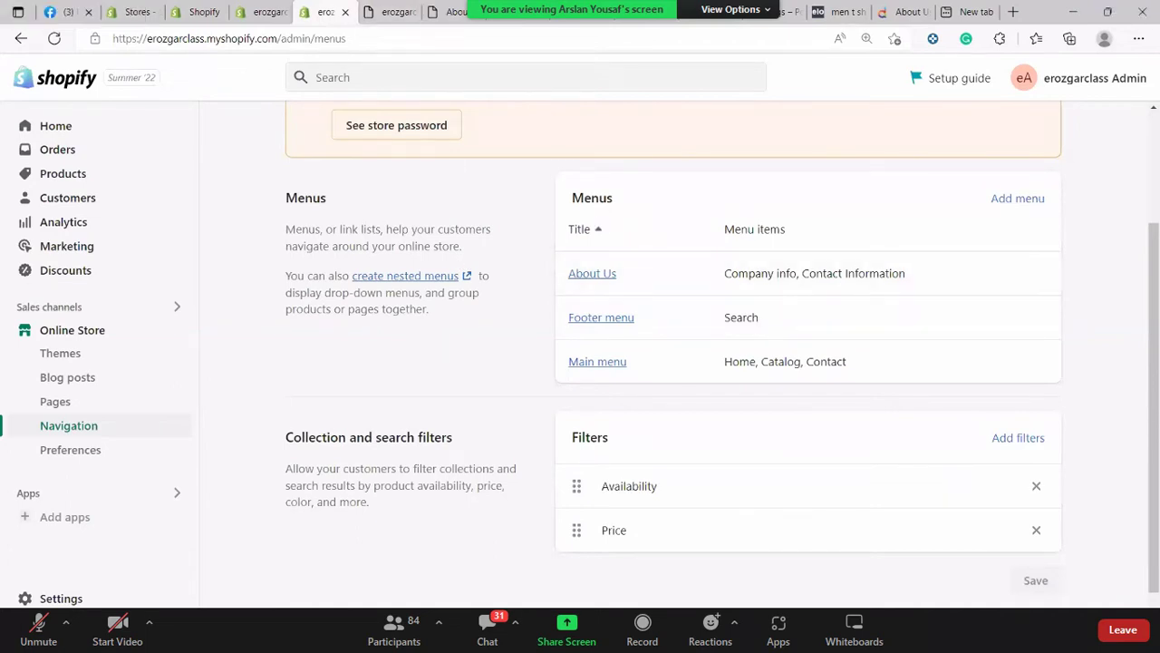
pyautogui.click(398, 8)
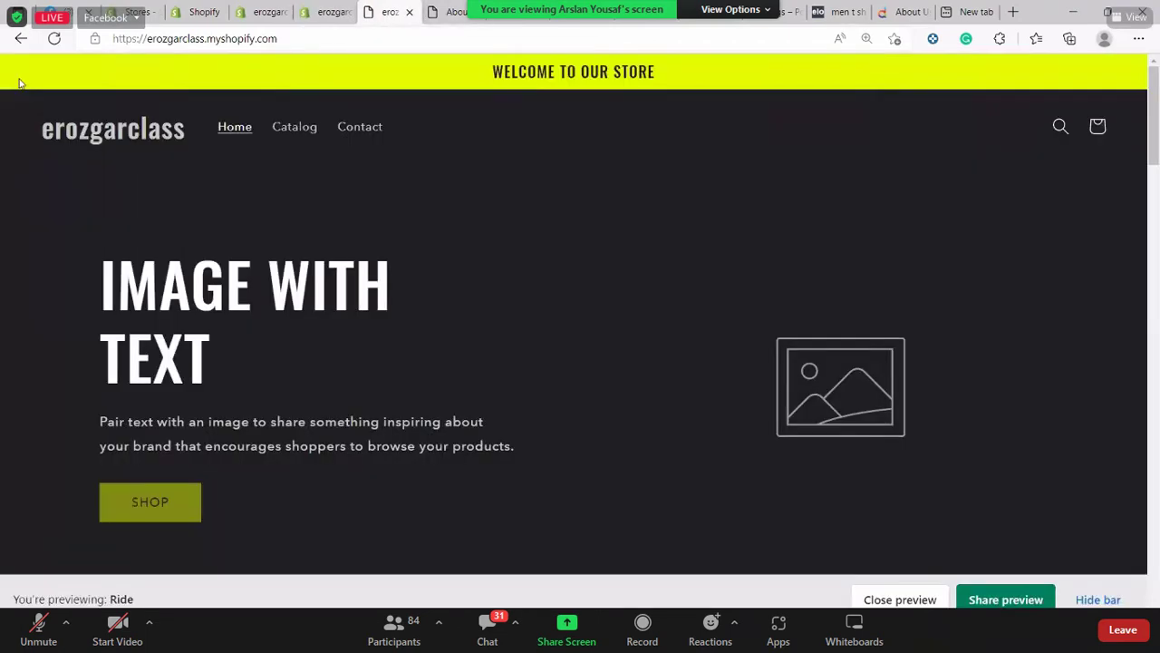
# Reload the storefront to check the footer menu changes, then return to admin Navigation
pyautogui.click(54, 38)
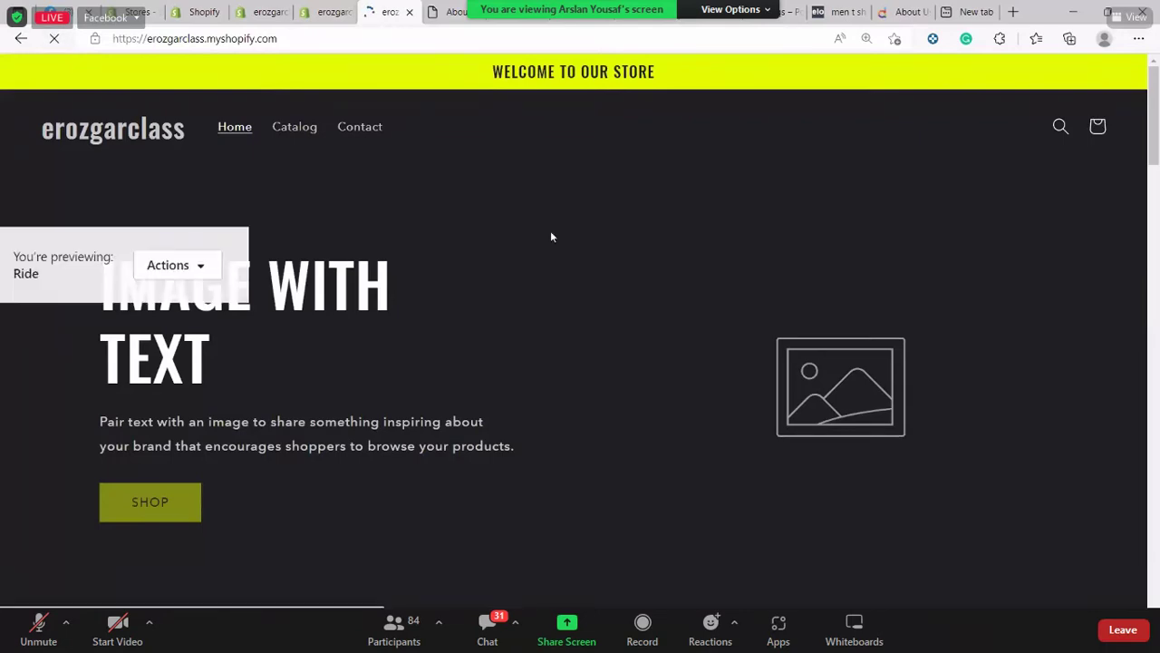
pyautogui.scroll(-8, 550, 237)
pyautogui.scroll(-15, 551, 237)
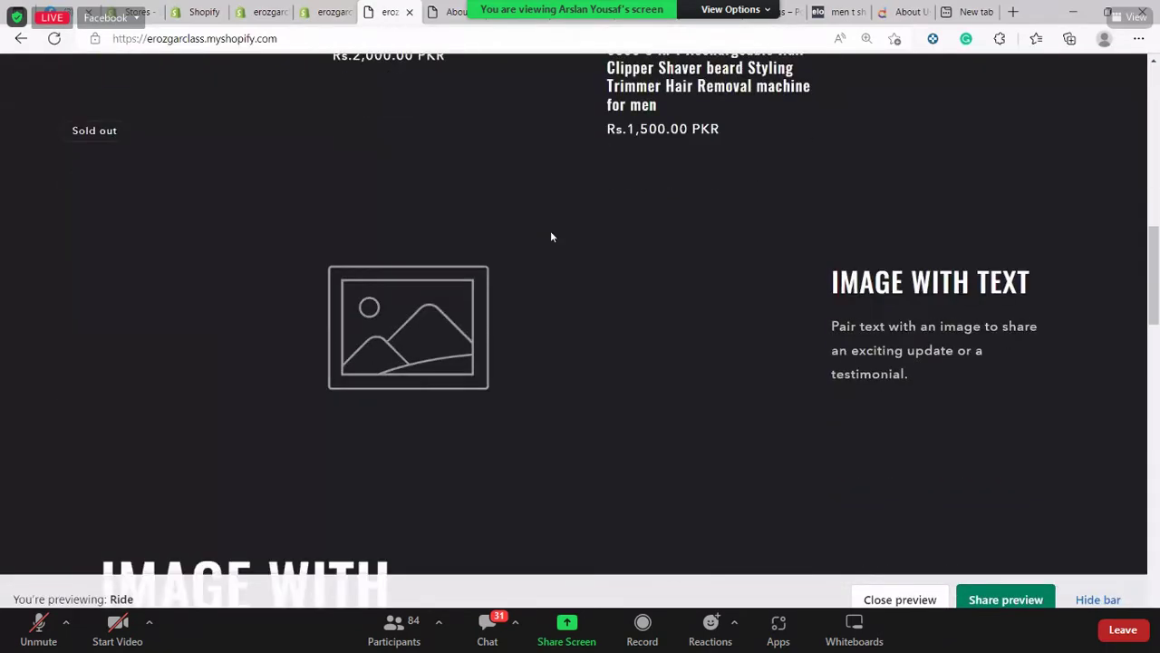
pyautogui.scroll(-2, 871, 535)
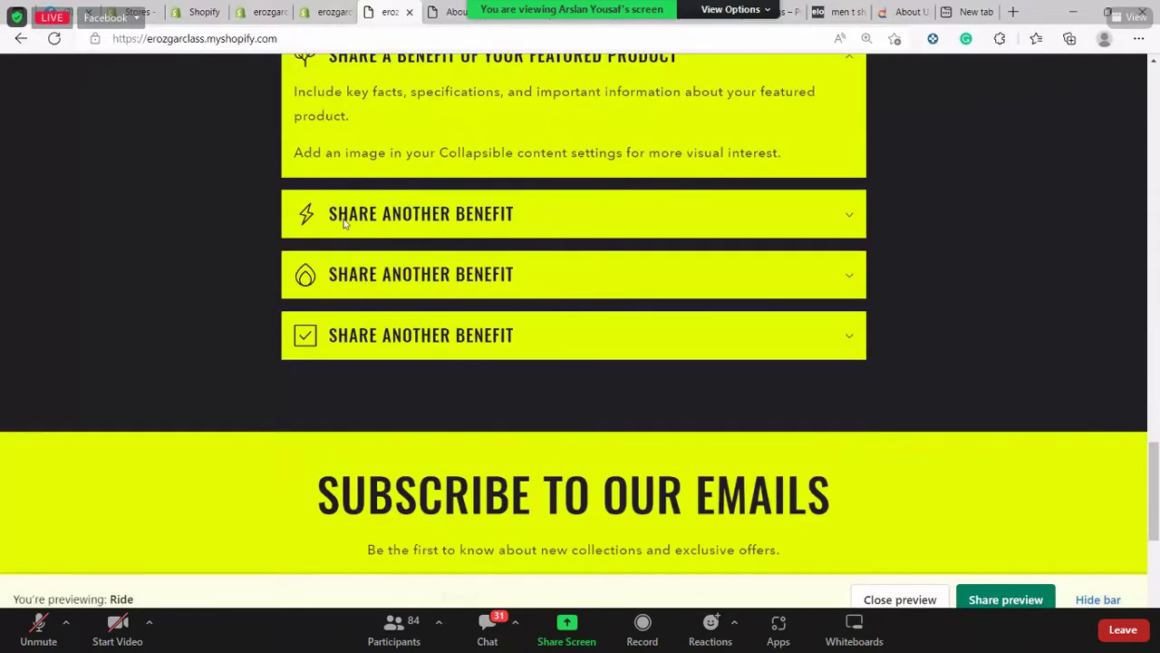
pyautogui.scroll(-4, 345, 224)
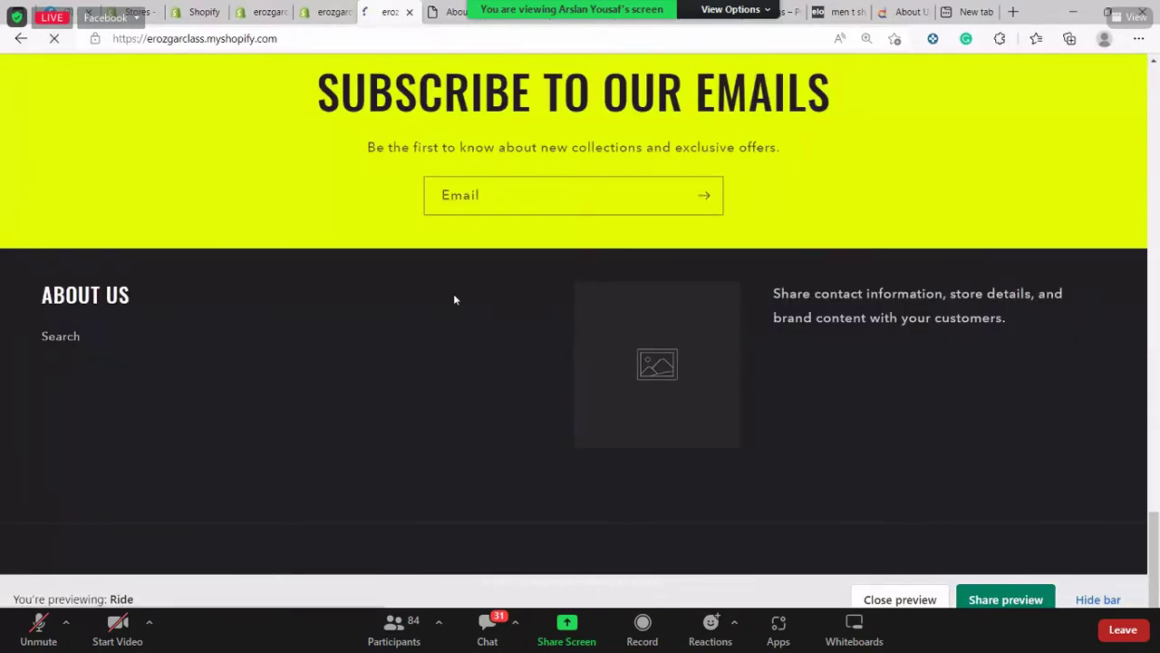
pyautogui.scroll(4, 455, 293)
pyautogui.scroll(1, 455, 301)
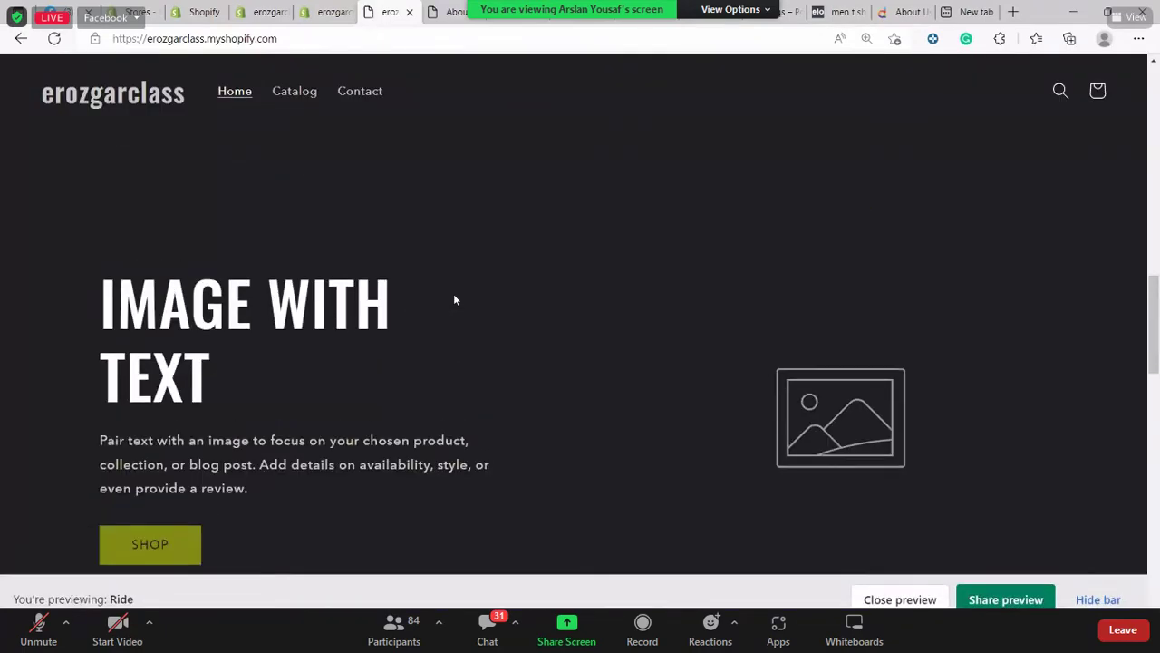
pyautogui.scroll(-7, 453, 298)
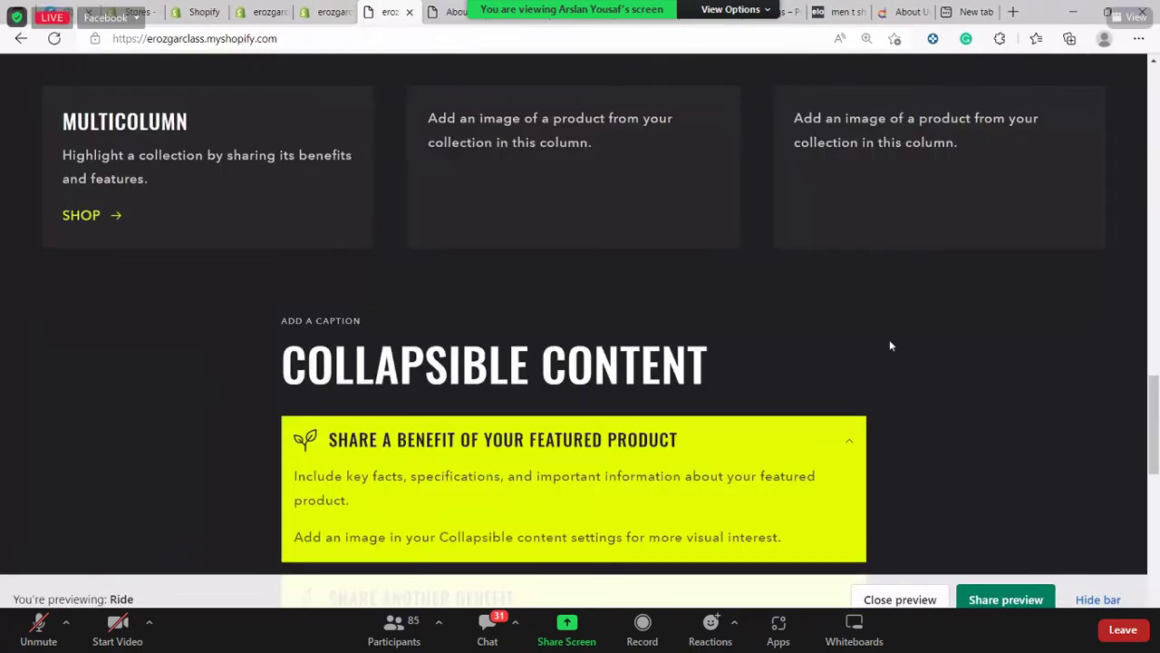
pyautogui.scroll(-3, 654, 327)
pyautogui.scroll(1, 619, 306)
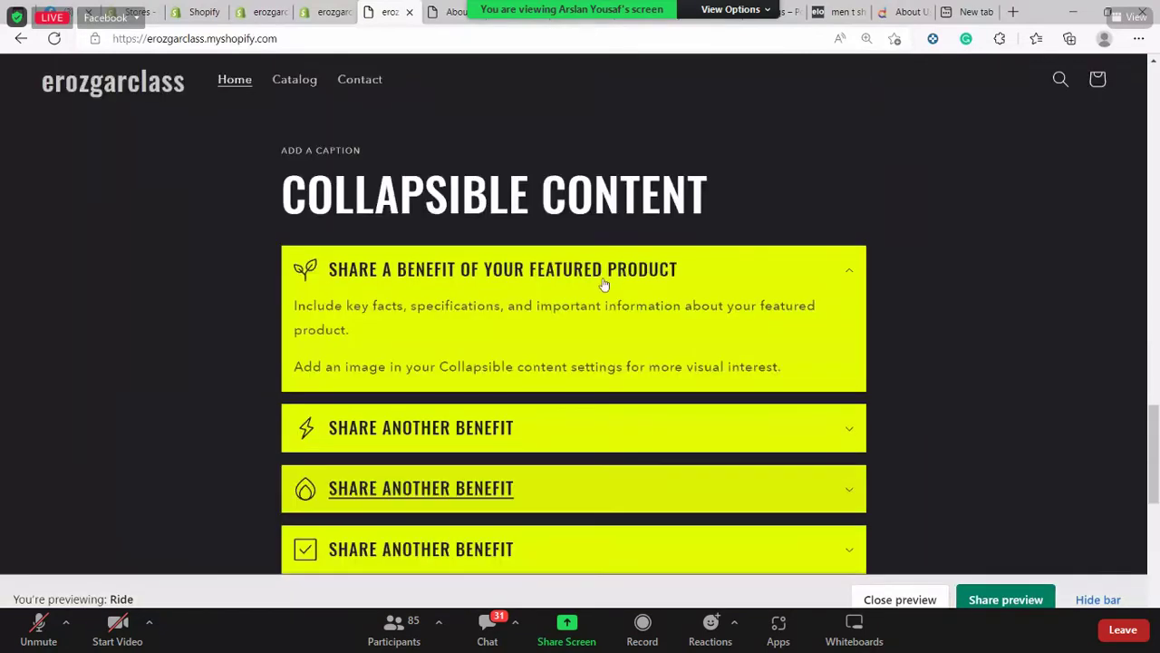
pyautogui.hotkey('ctrl', 'shift', 'Tab')
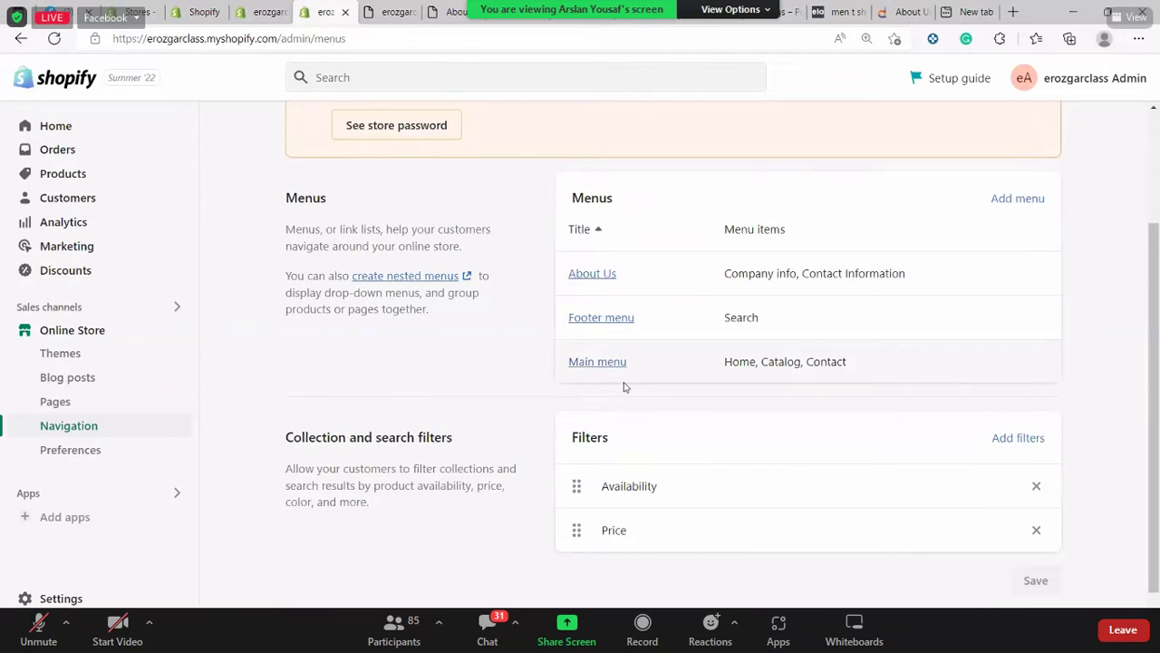
# Add a Company Information item linked to the FAQs page to the Main menu and save
pyautogui.click(784, 379)
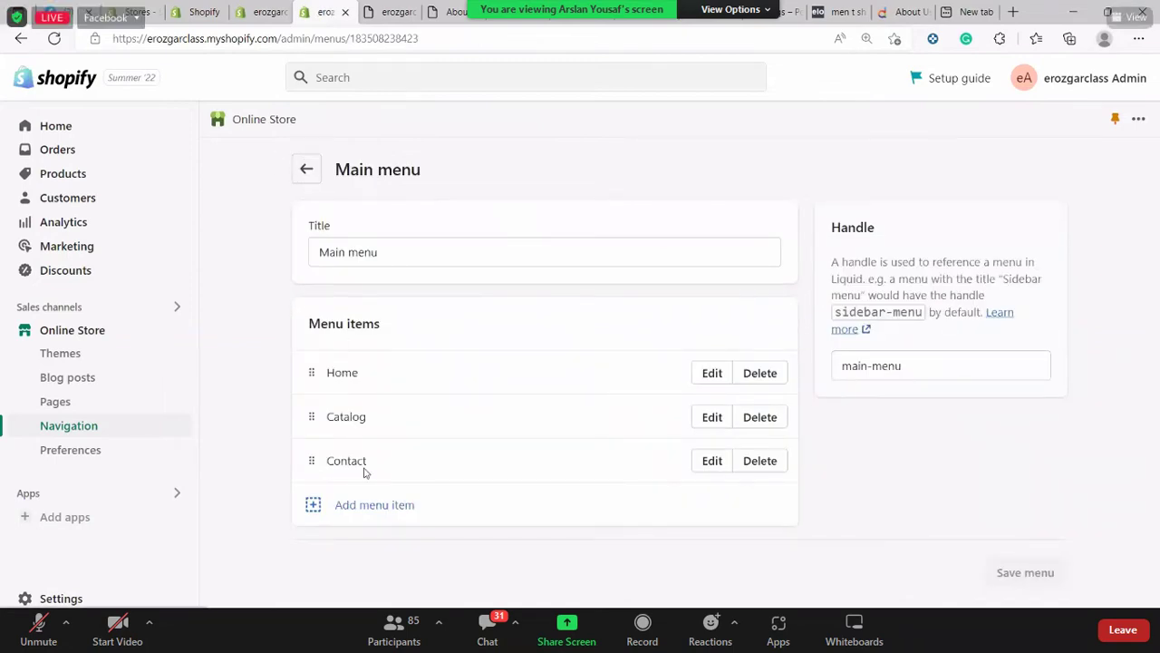
pyautogui.click(354, 513)
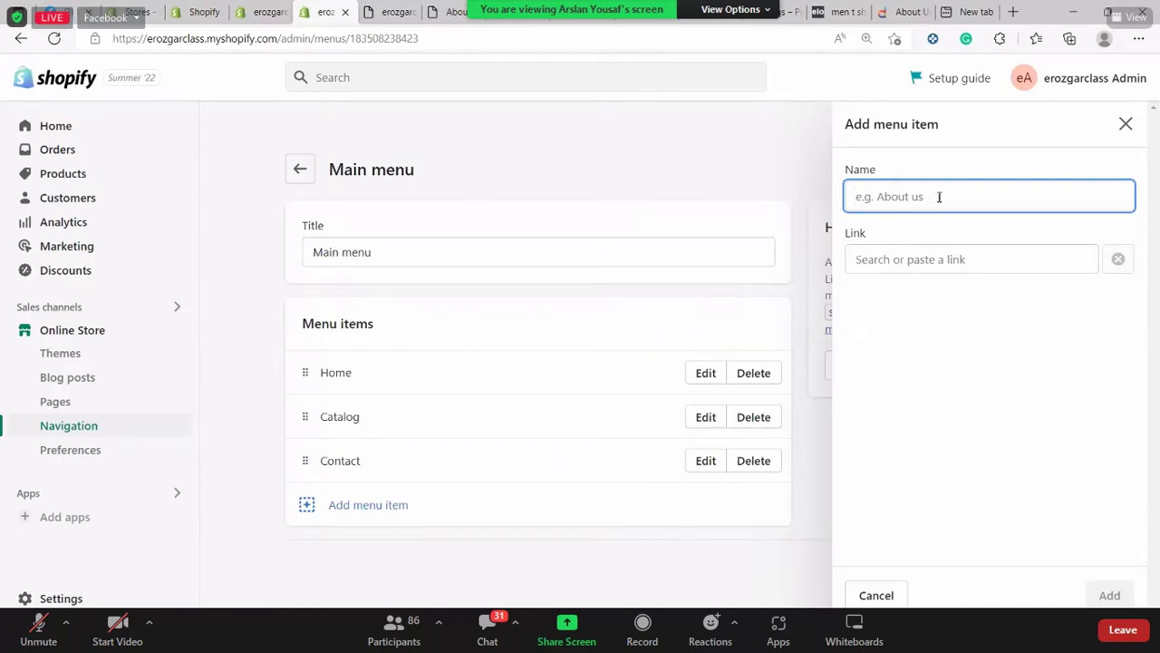
pyautogui.write('Comp')
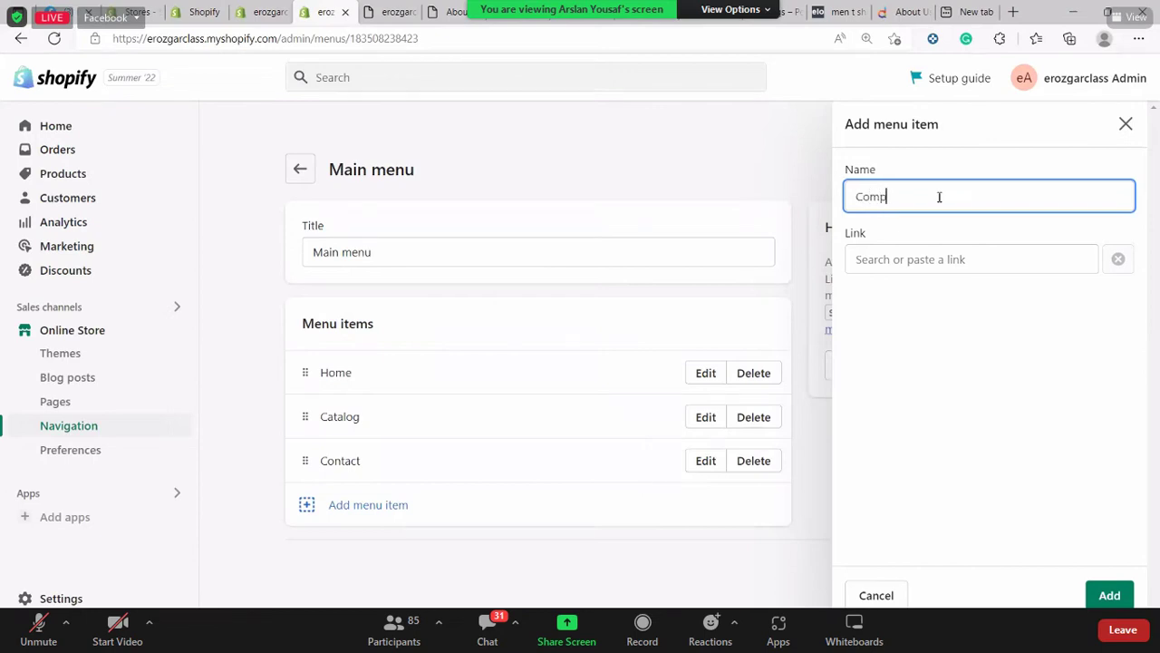
pyautogui.write('any Information')
pyautogui.press('Tab')
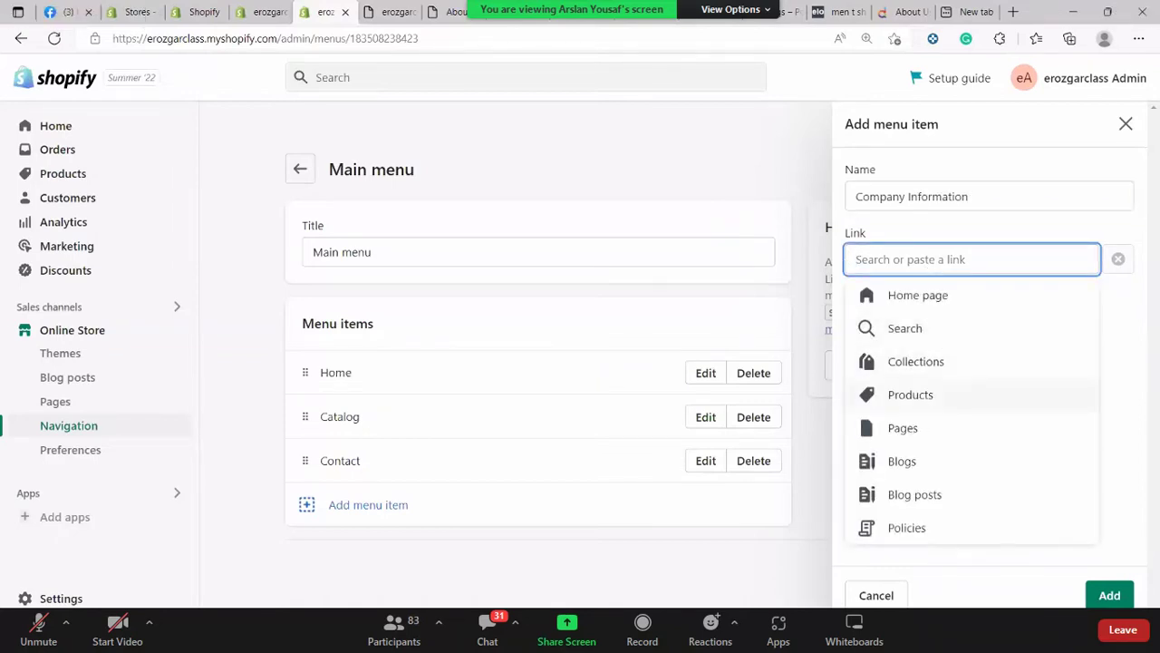
pyautogui.click(903, 427)
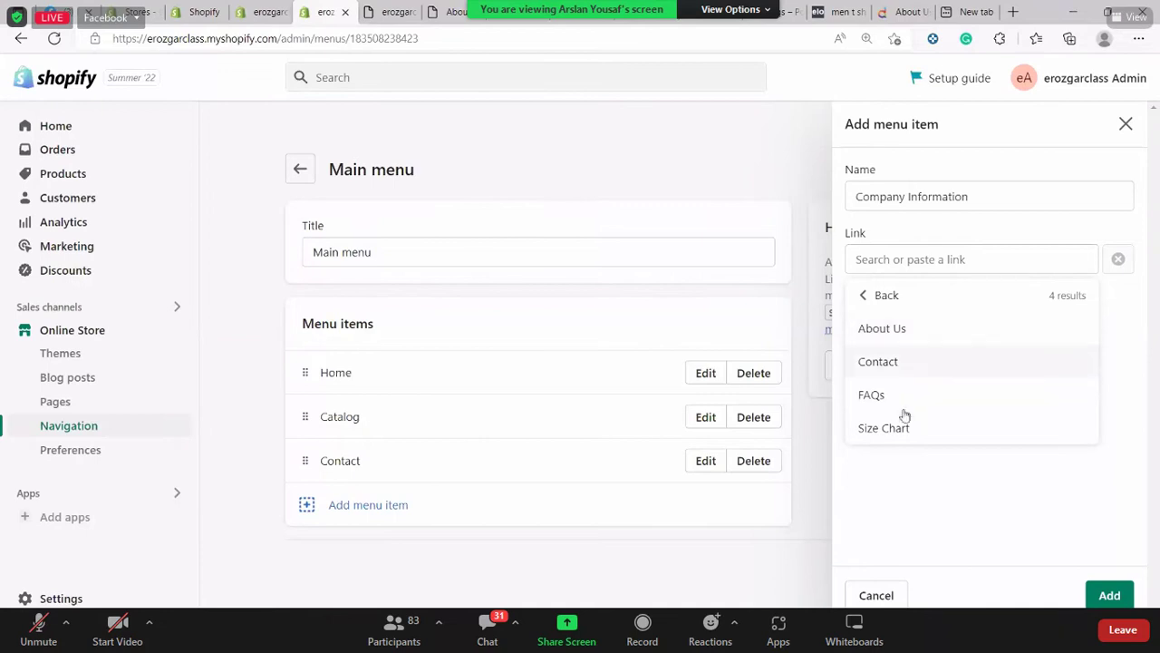
pyautogui.click(904, 405)
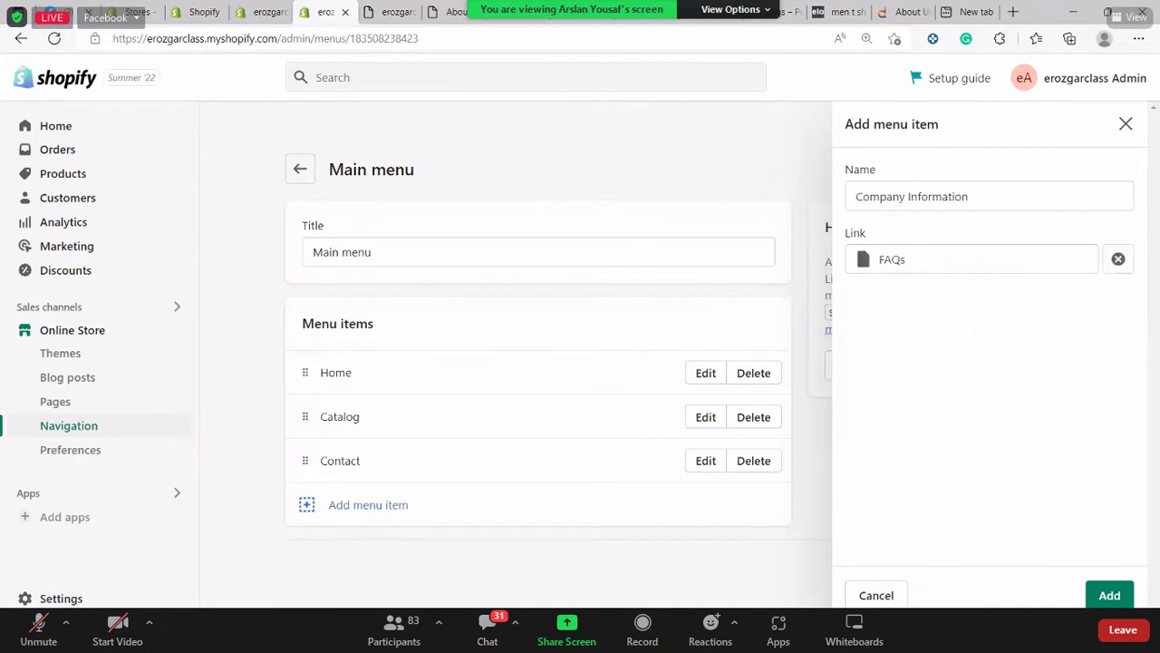
pyautogui.click(1109, 594)
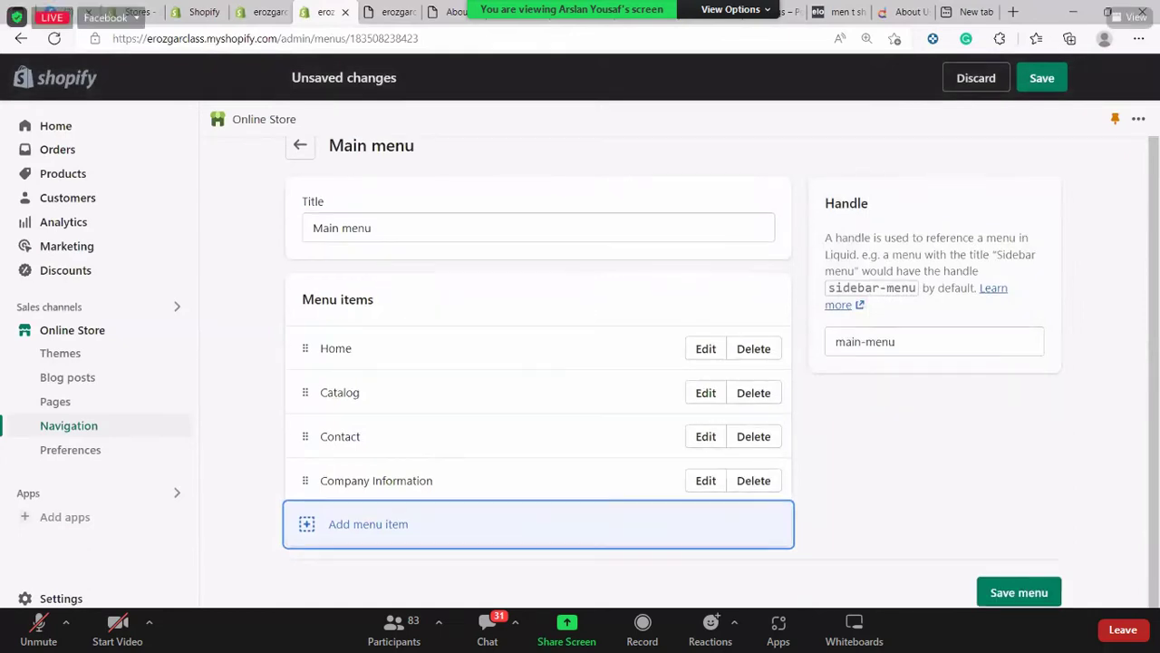
pyautogui.click(1019, 592)
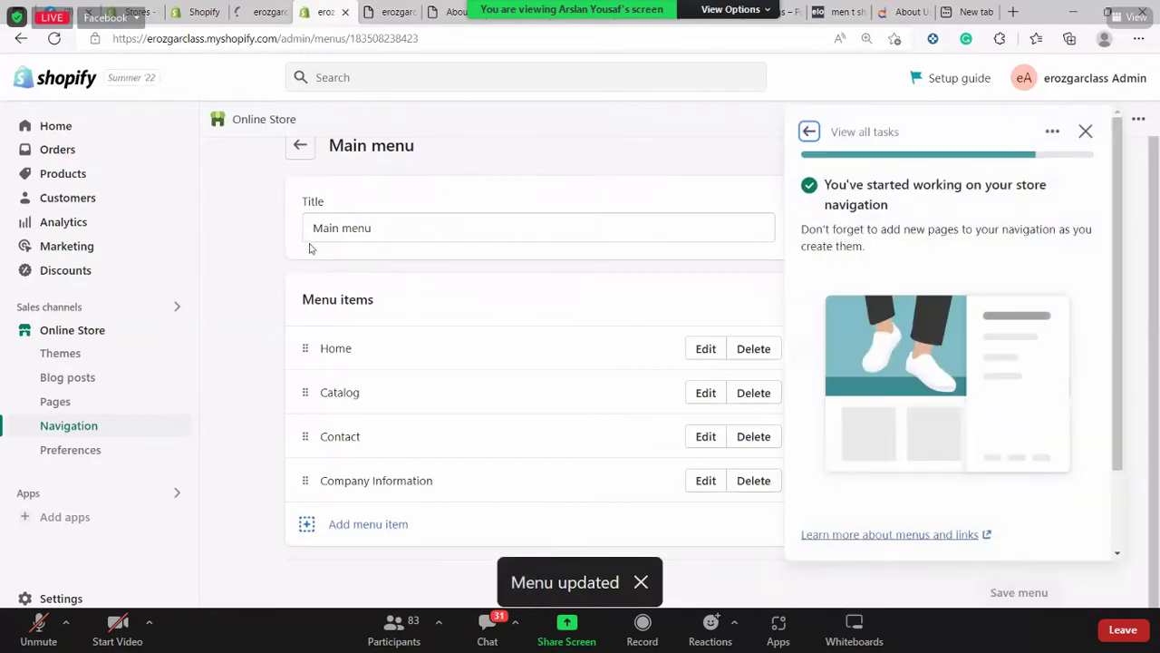
# Reload the storefront twice to check the new link, then go back to the menus list
pyautogui.press('Escape')
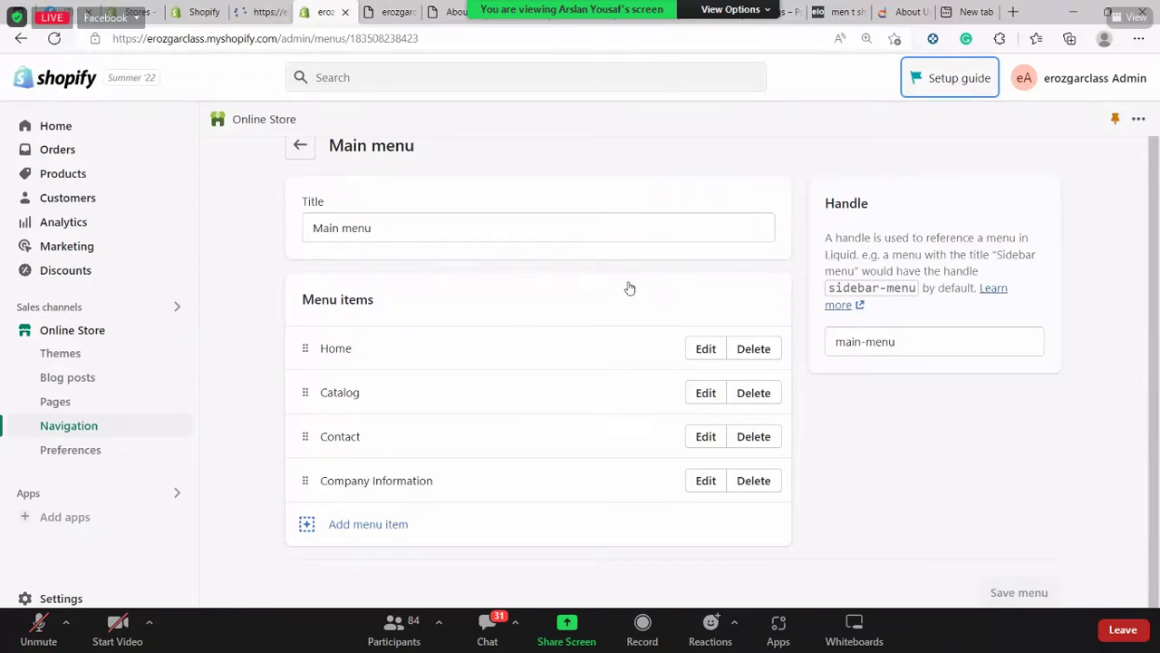
pyautogui.hotkey('ctrl', 'Tab')
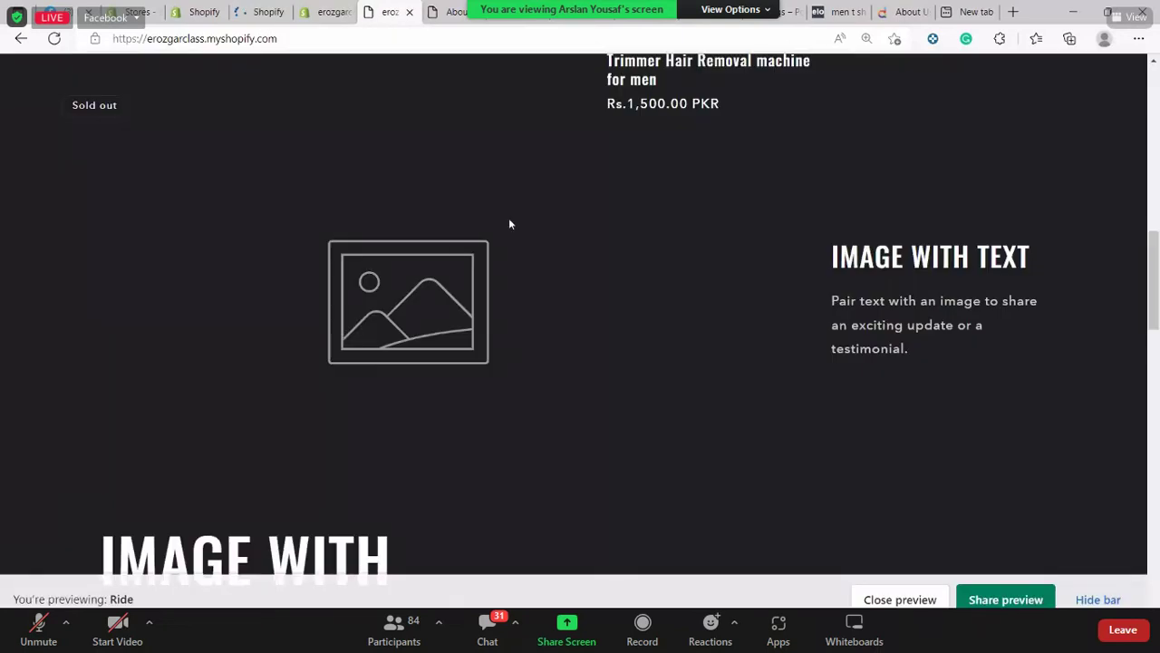
pyautogui.press('F5')
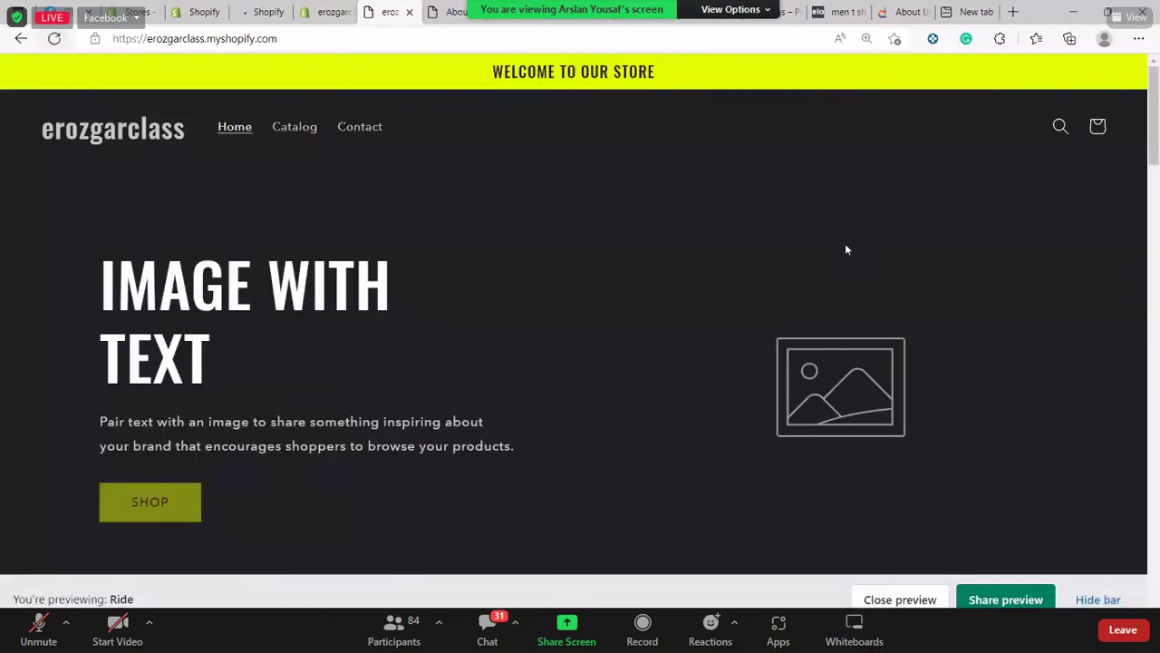
pyautogui.press('F5')
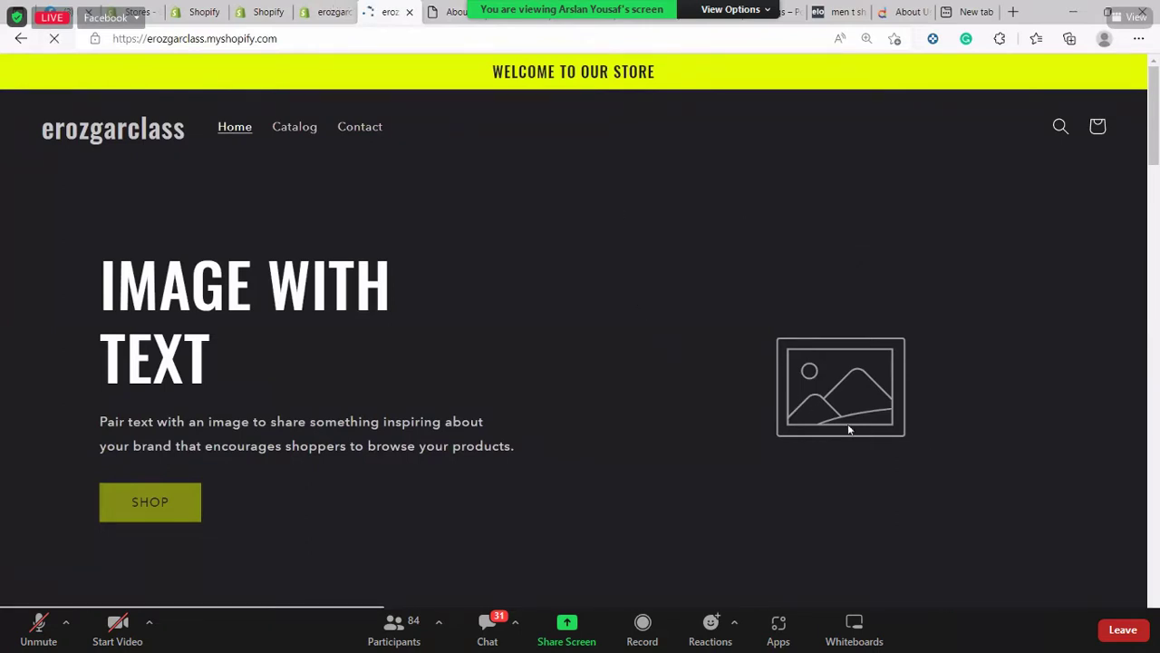
pyautogui.hotkey('ctrl', 'shift', 'Tab')
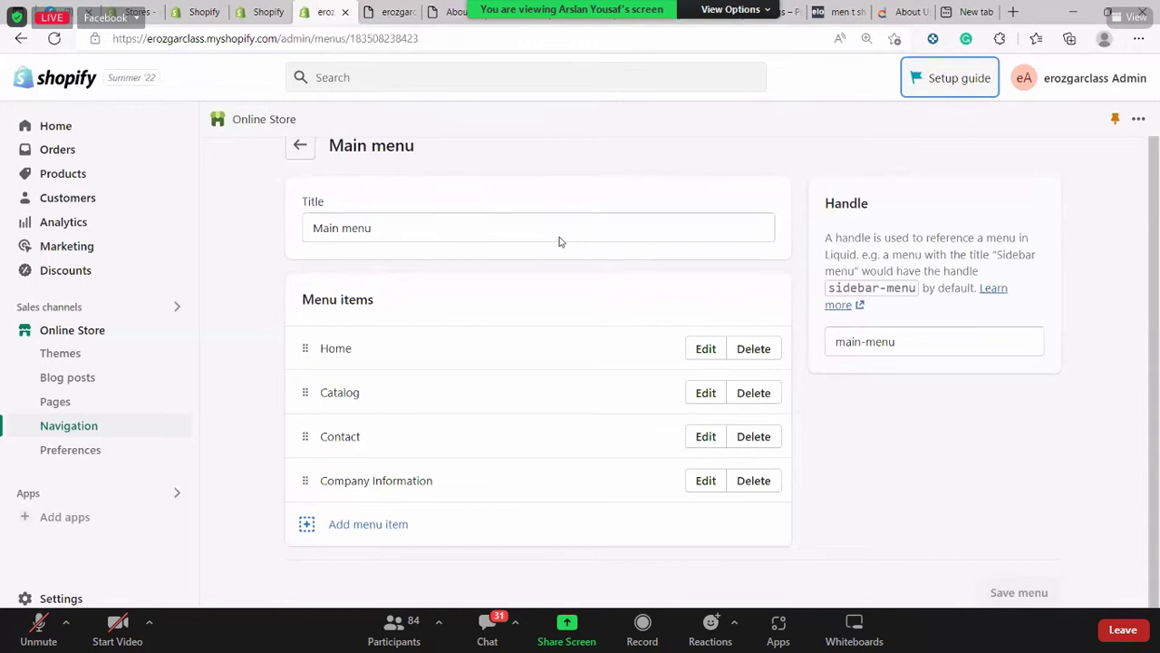
pyautogui.hotkey('alt', 'Left')
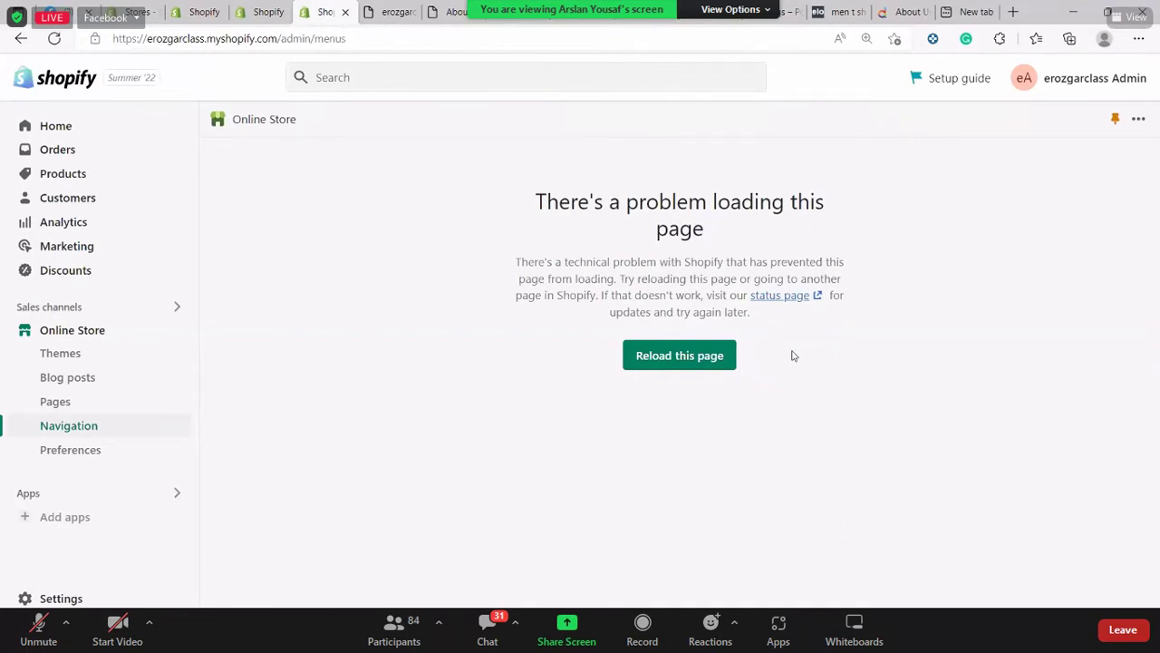
# Clear the selected error text and reload the failed Navigation page twice with F5
pyautogui.moveTo(675, 262); pyautogui.dragTo(826, 296)
pyautogui.click(1025, 366)
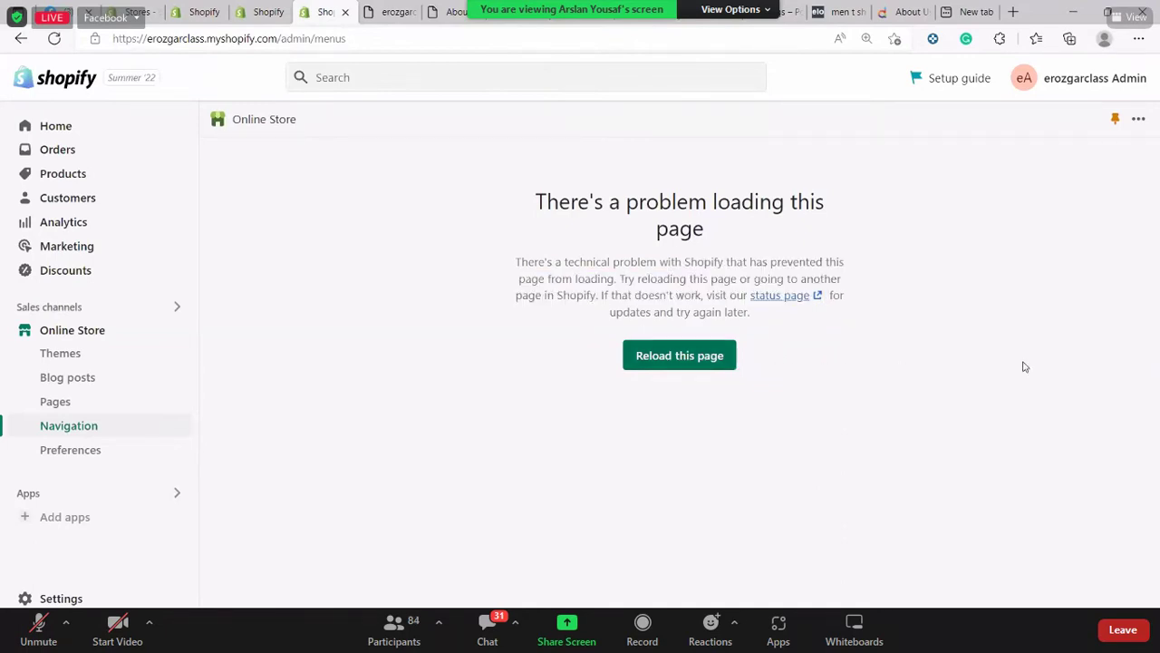
pyautogui.press('F5')
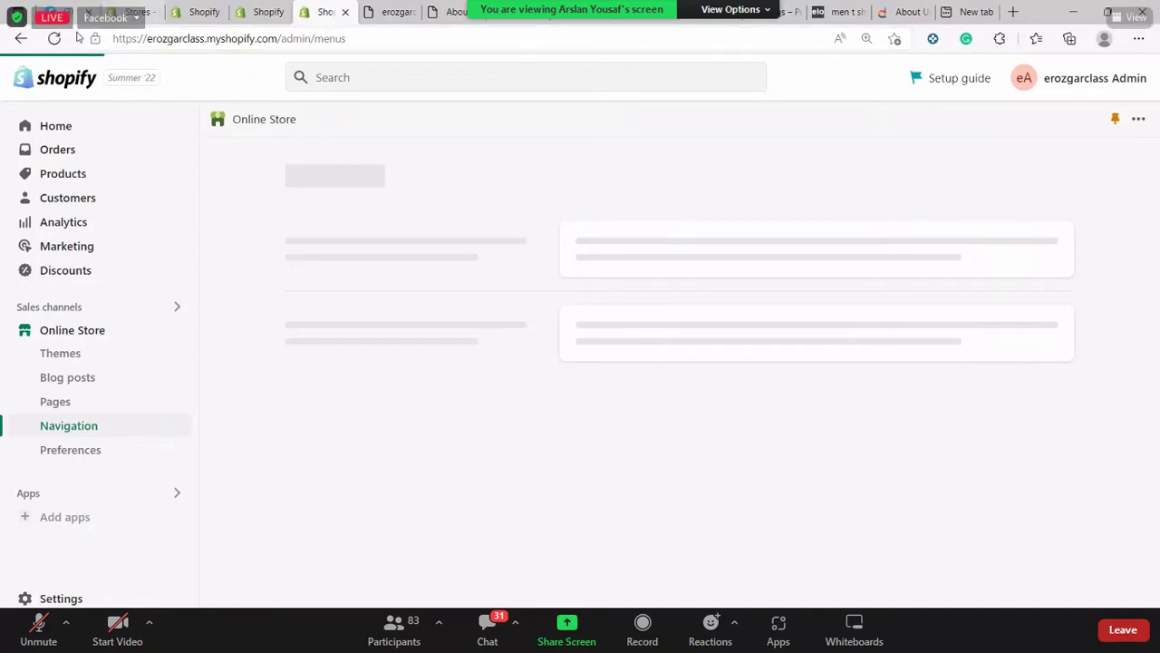
pyautogui.press('F5')
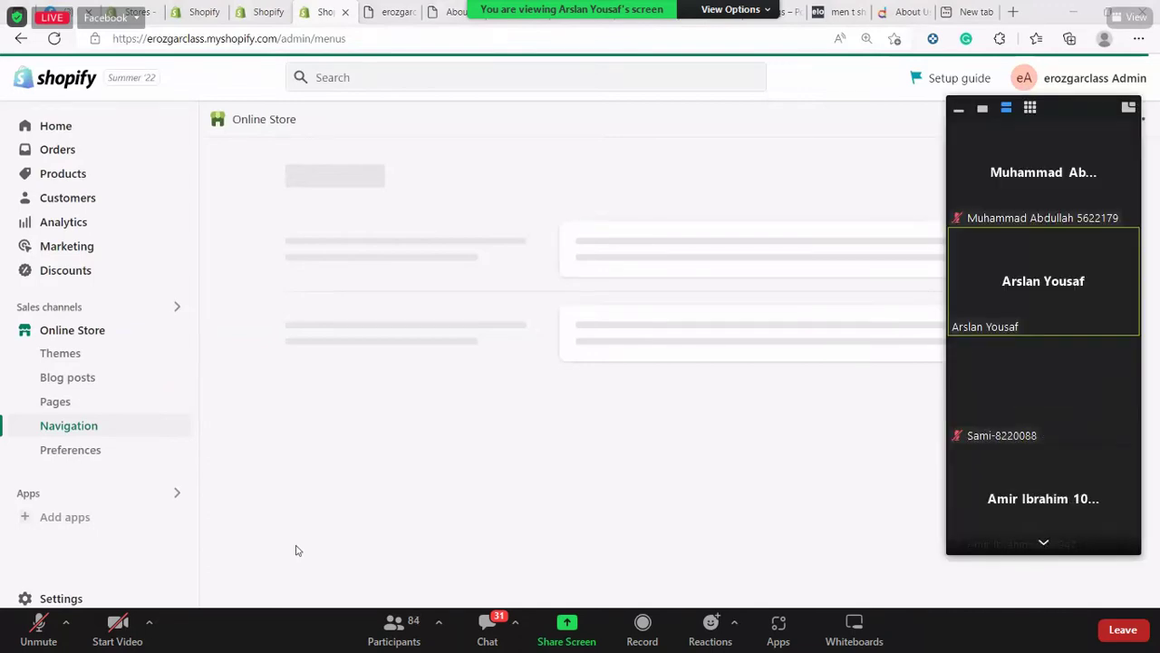
pyautogui.click(396, 9)
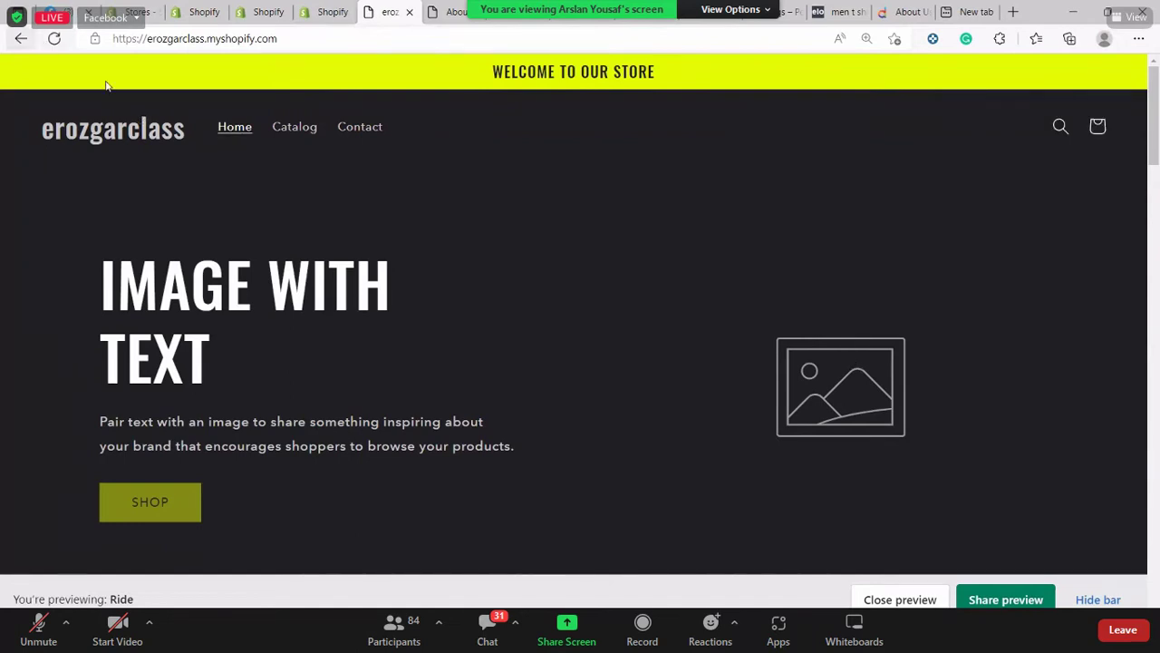
pyautogui.click(55, 38)
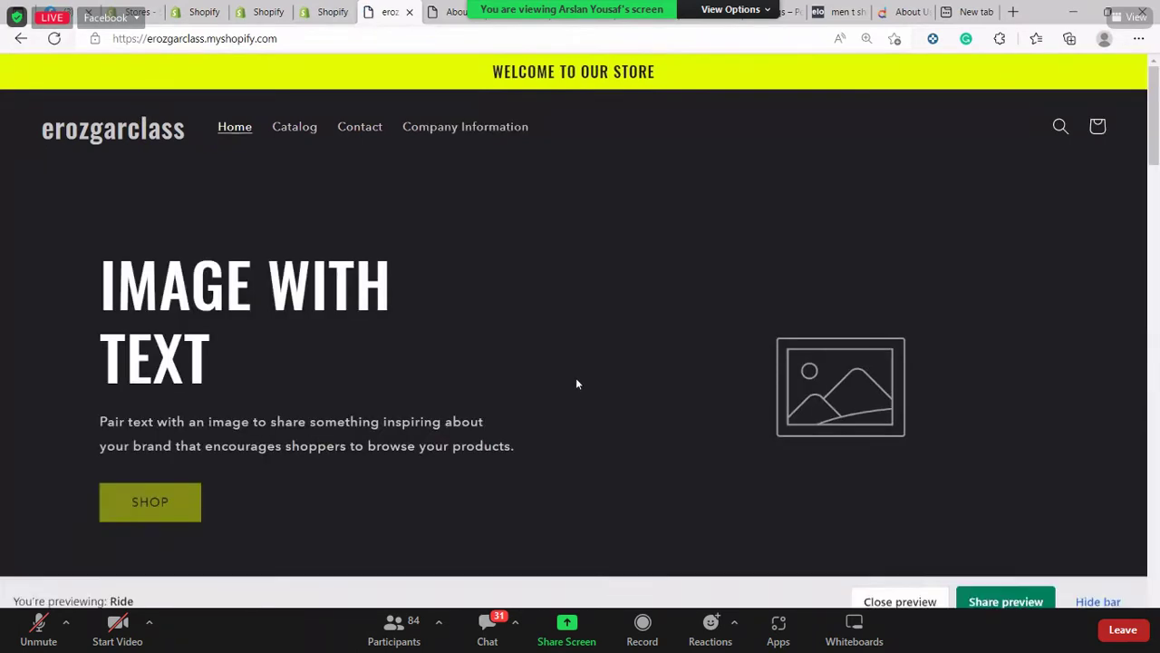
pyautogui.click(481, 136)
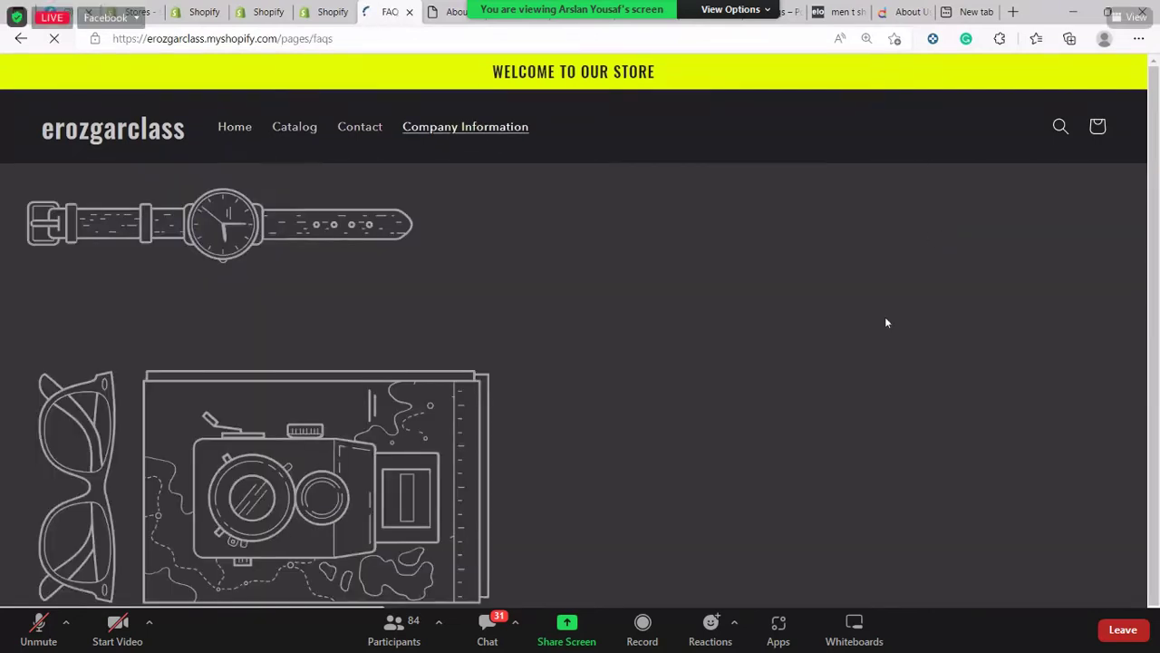
pyautogui.scroll(-2, 886, 322)
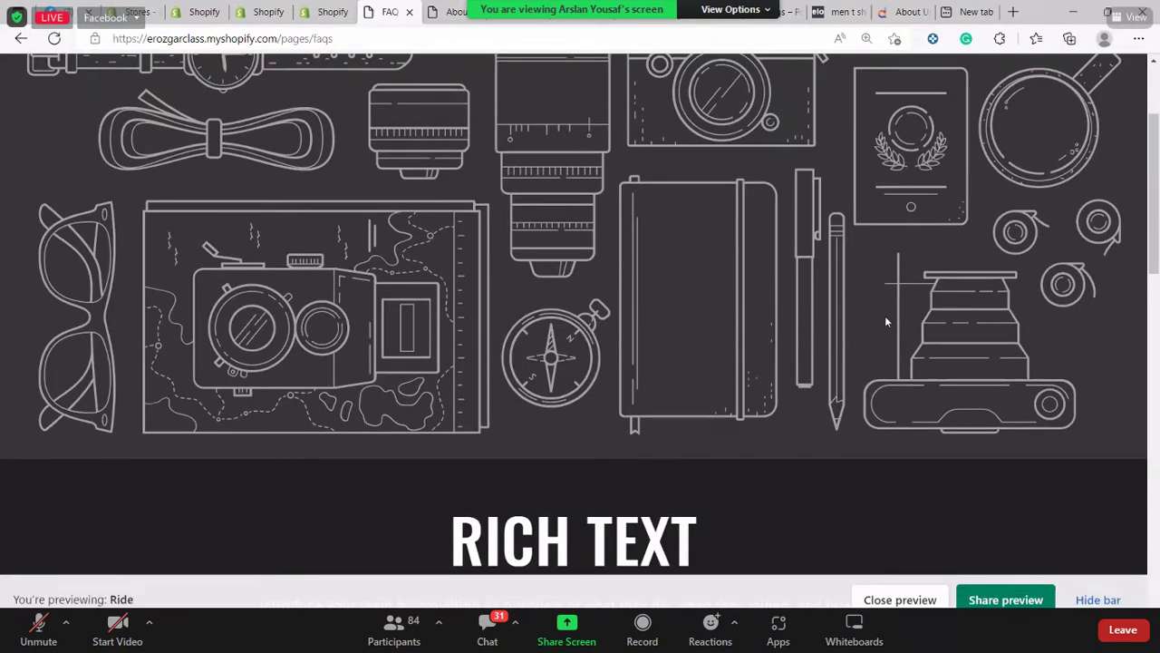
pyautogui.scroll(-2, 886, 322)
pyautogui.scroll(-3, 886, 311)
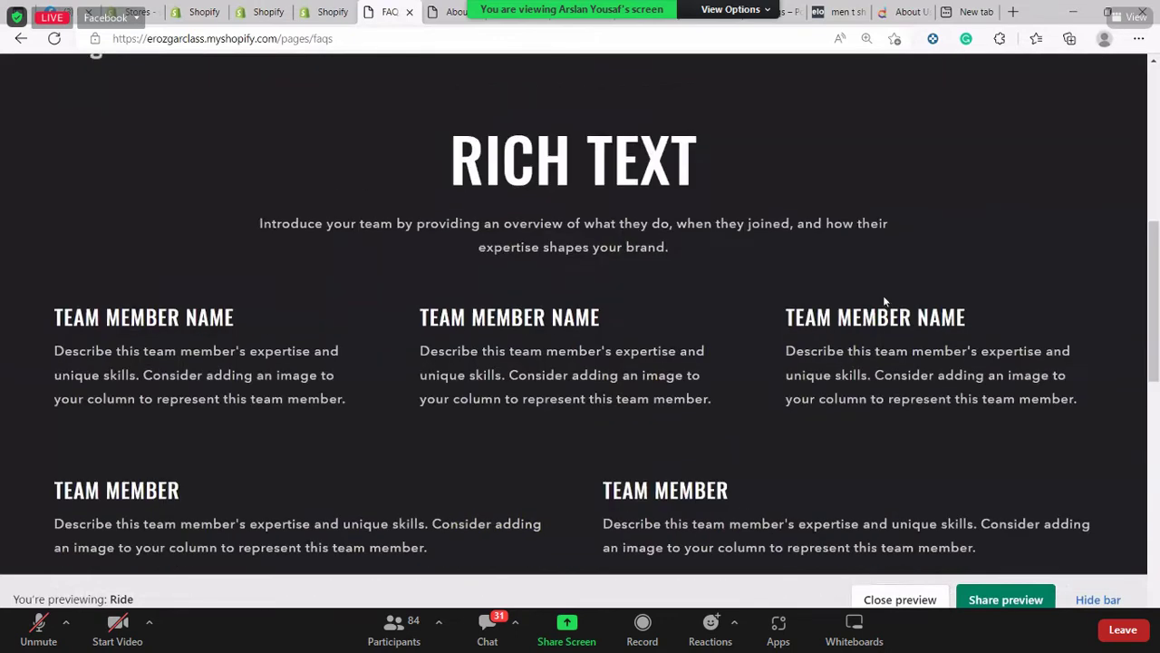
pyautogui.scroll(3, 885, 263)
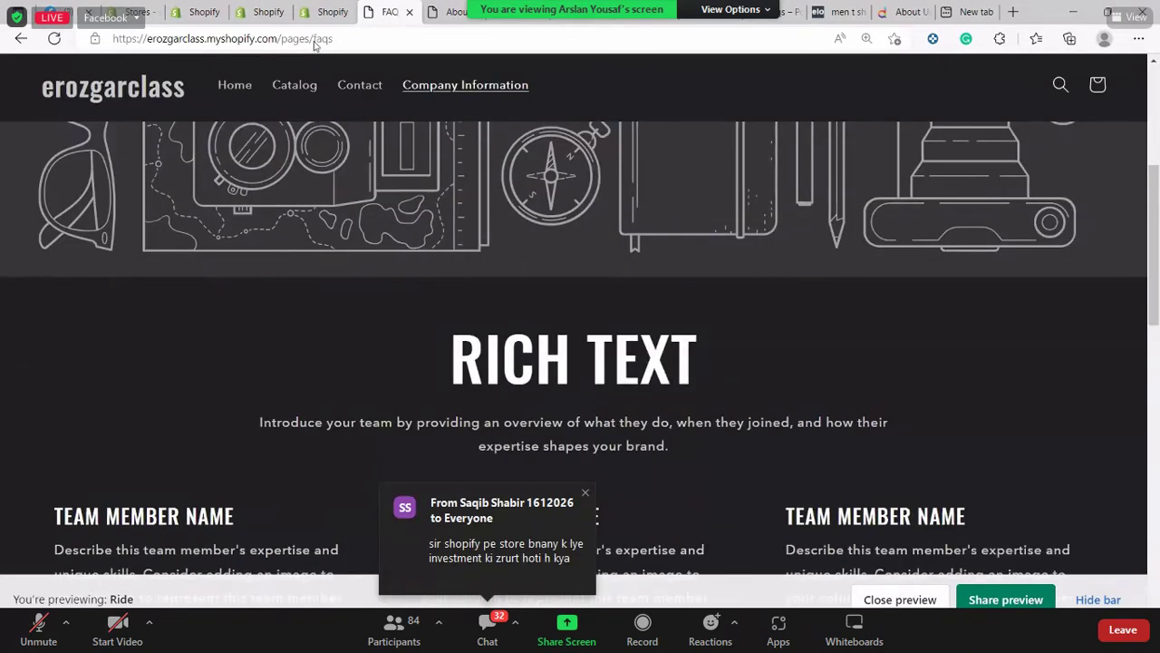
pyautogui.press('Home')
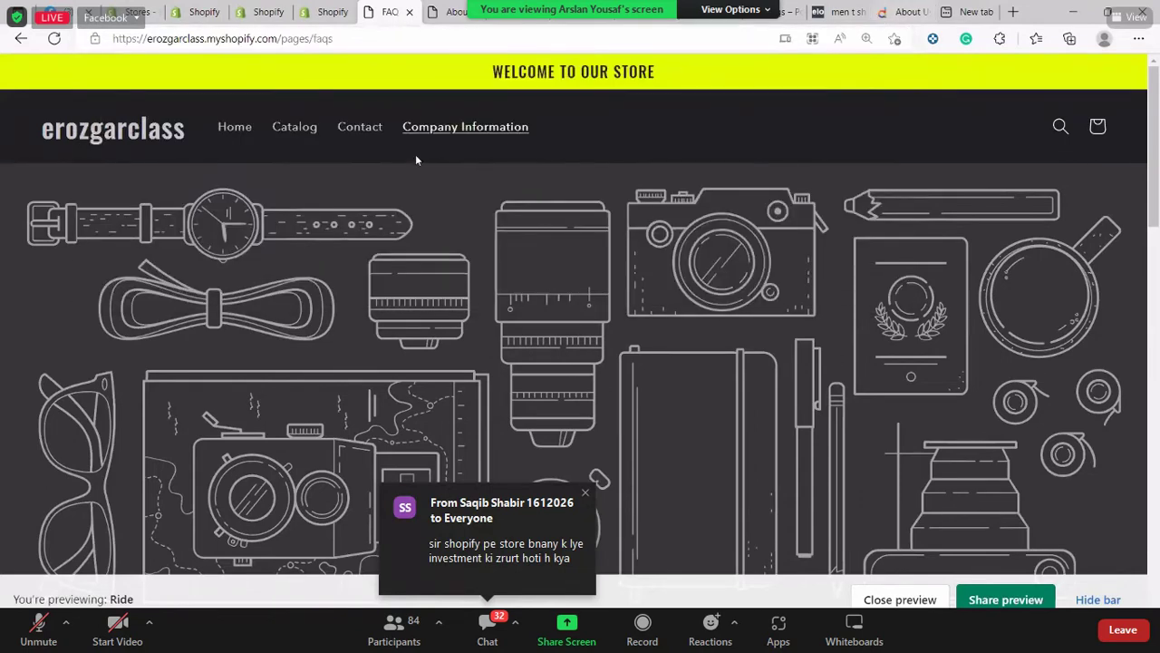
pyautogui.click(369, 134)
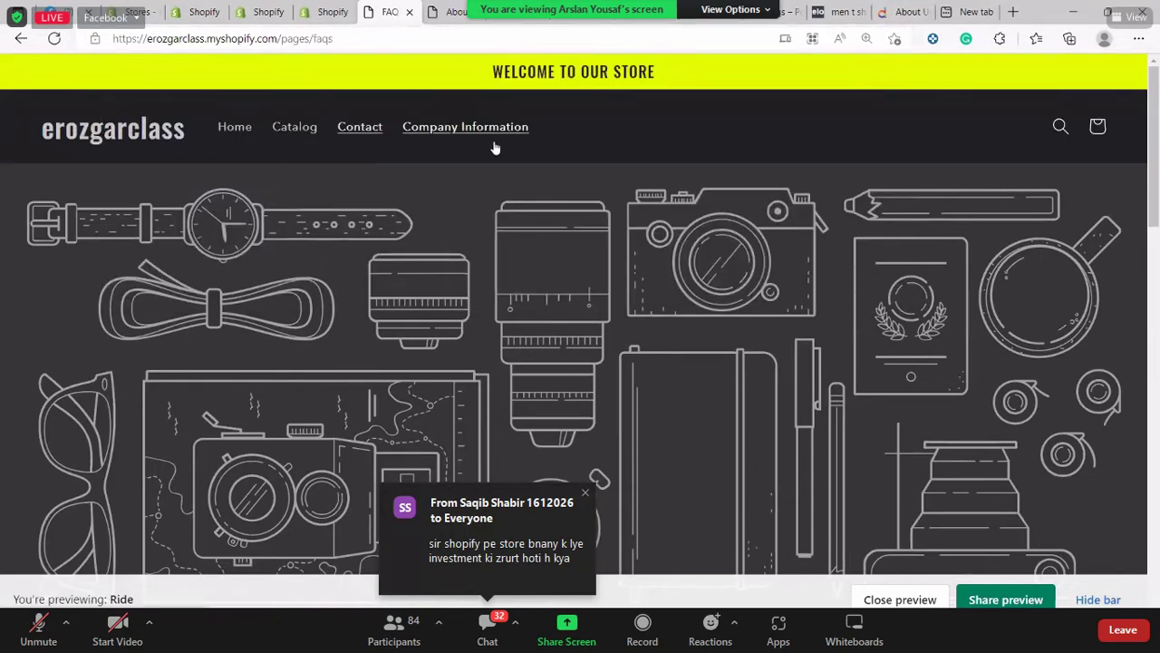
pyautogui.scroll(-5, 537, 195)
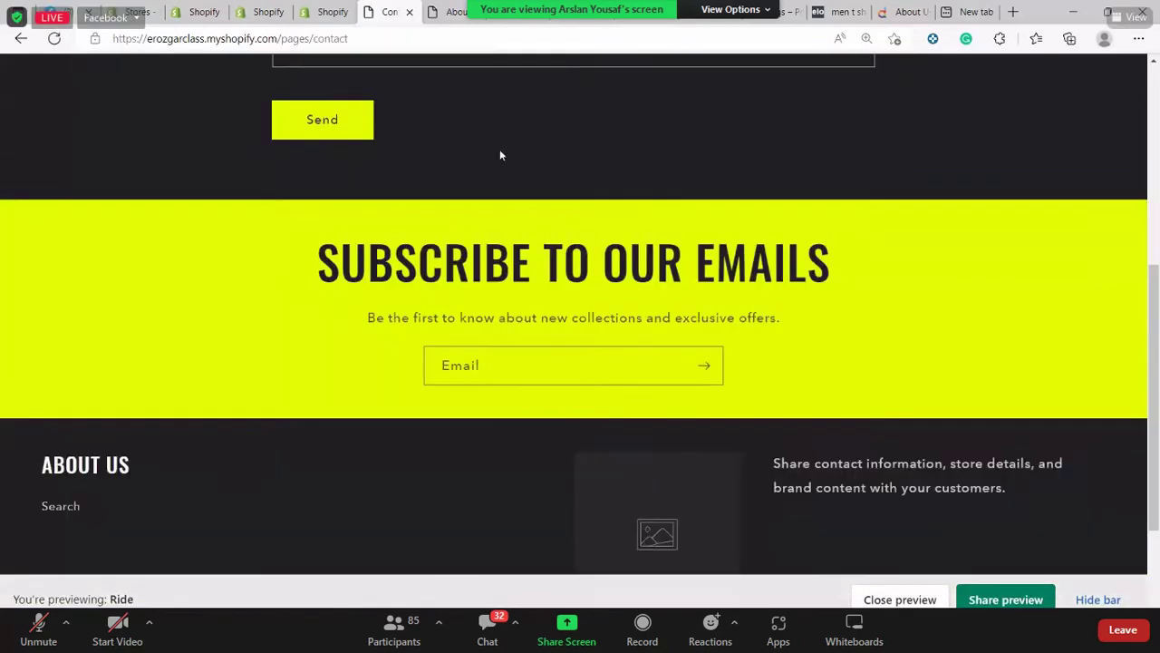
pyautogui.scroll(5, 499, 155)
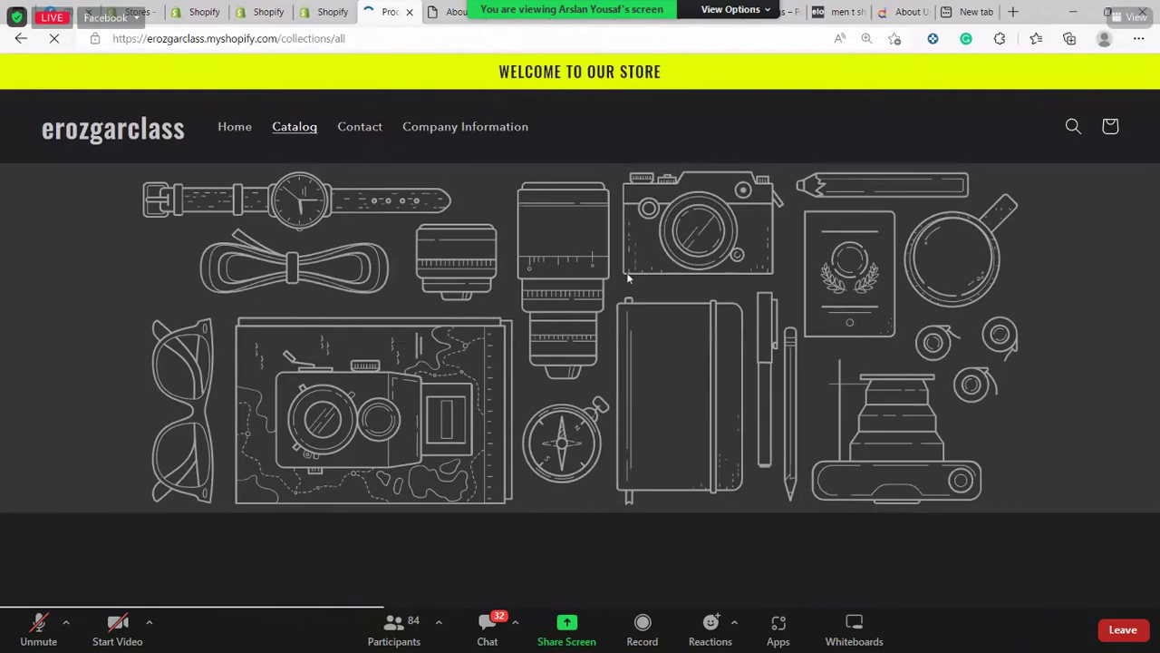
pyautogui.scroll(-5, 627, 272)
pyautogui.scroll(4, 571, 277)
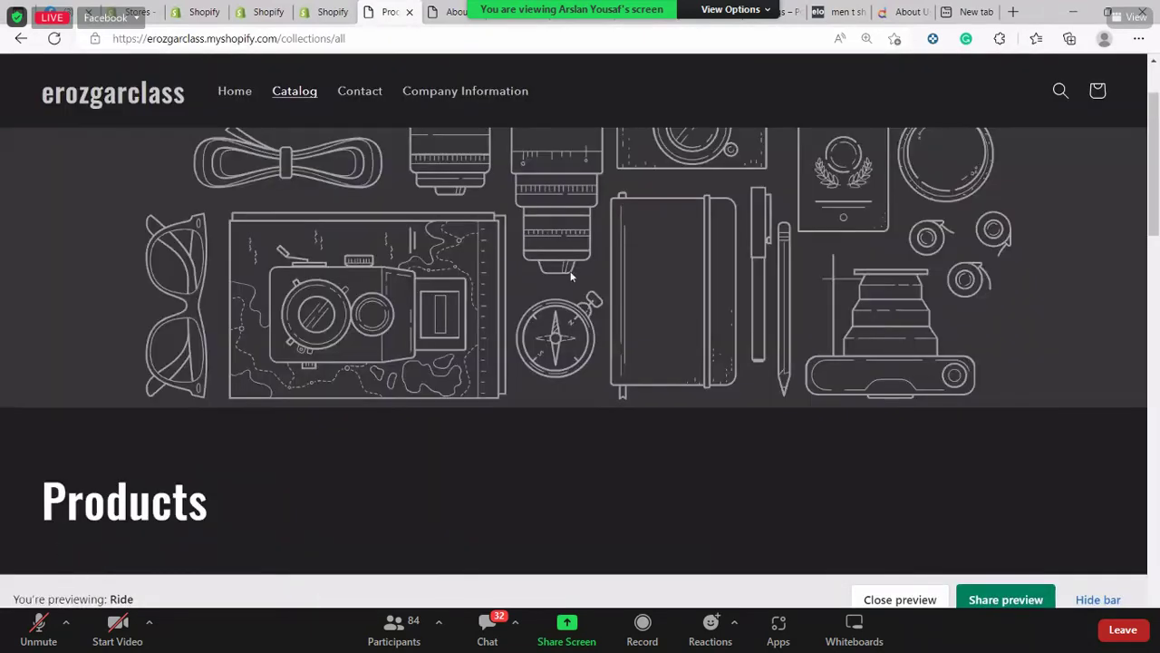
pyautogui.scroll(2, 571, 276)
pyautogui.click(234, 126)
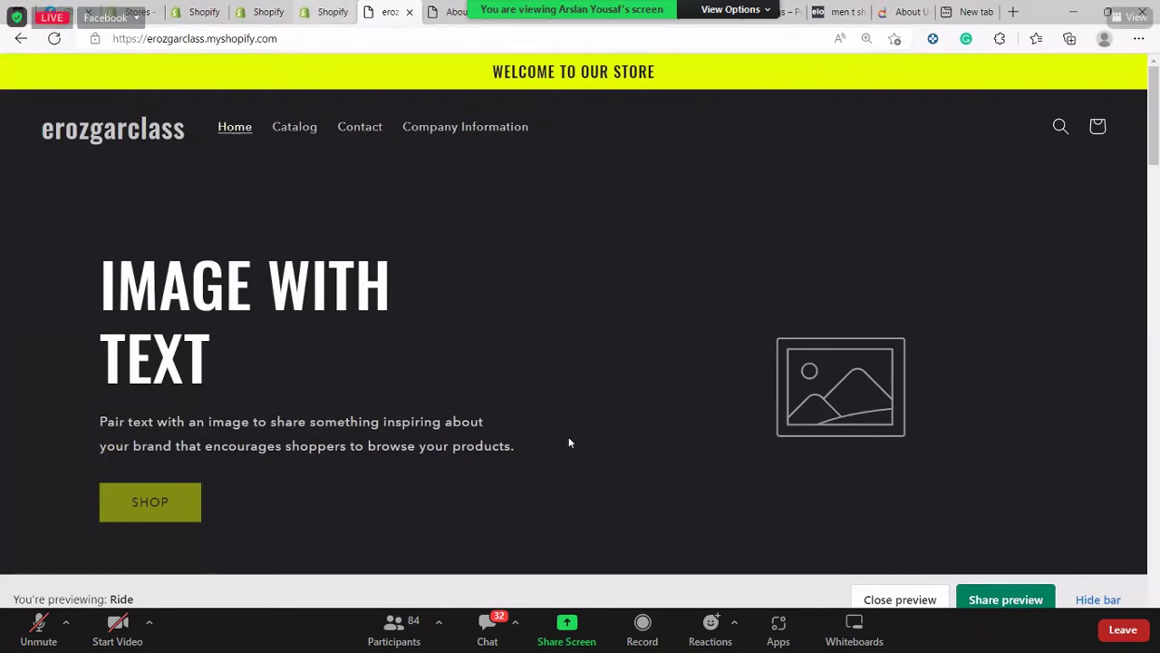
pyautogui.hotkey('ctrl', 'shift', 'Tab')
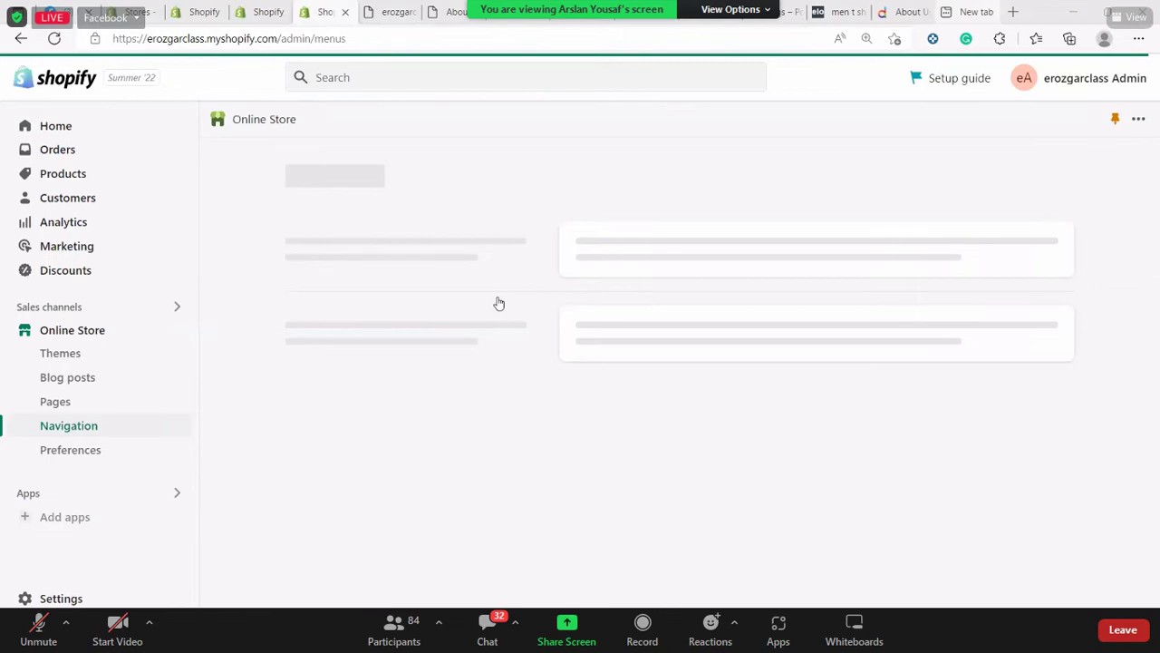
# Switch among the store admin, store preview and empty new tab, ending on the new tab
pyautogui.hotkey('ctrl', '9')
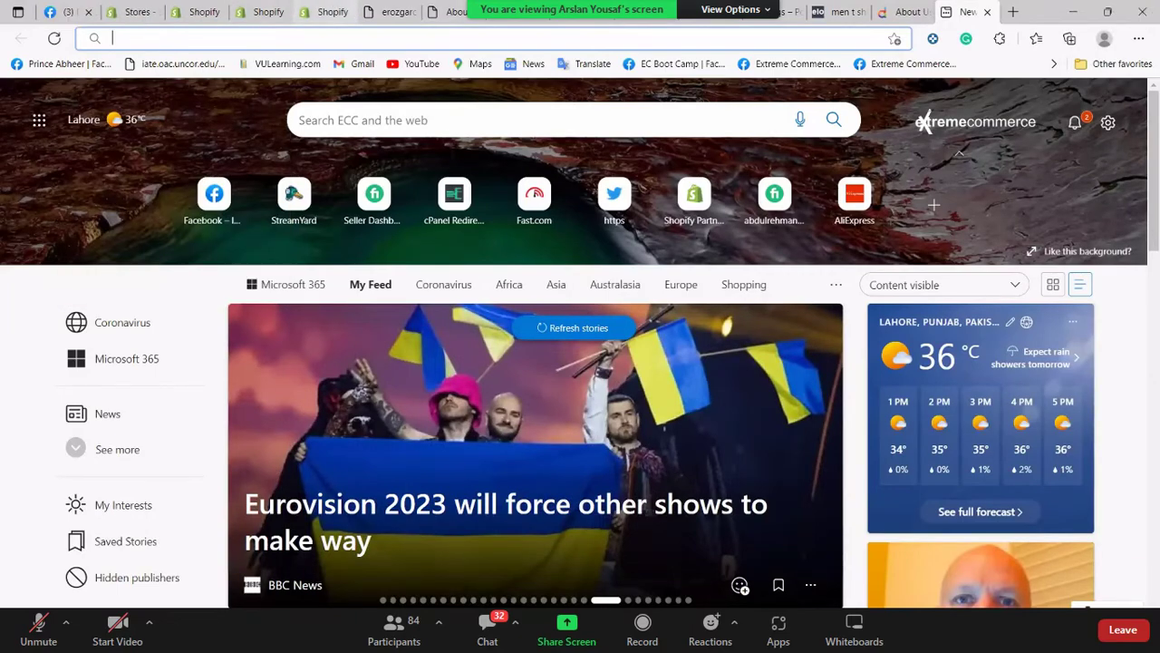
pyautogui.click(325, 11)
pyautogui.click(399, 11)
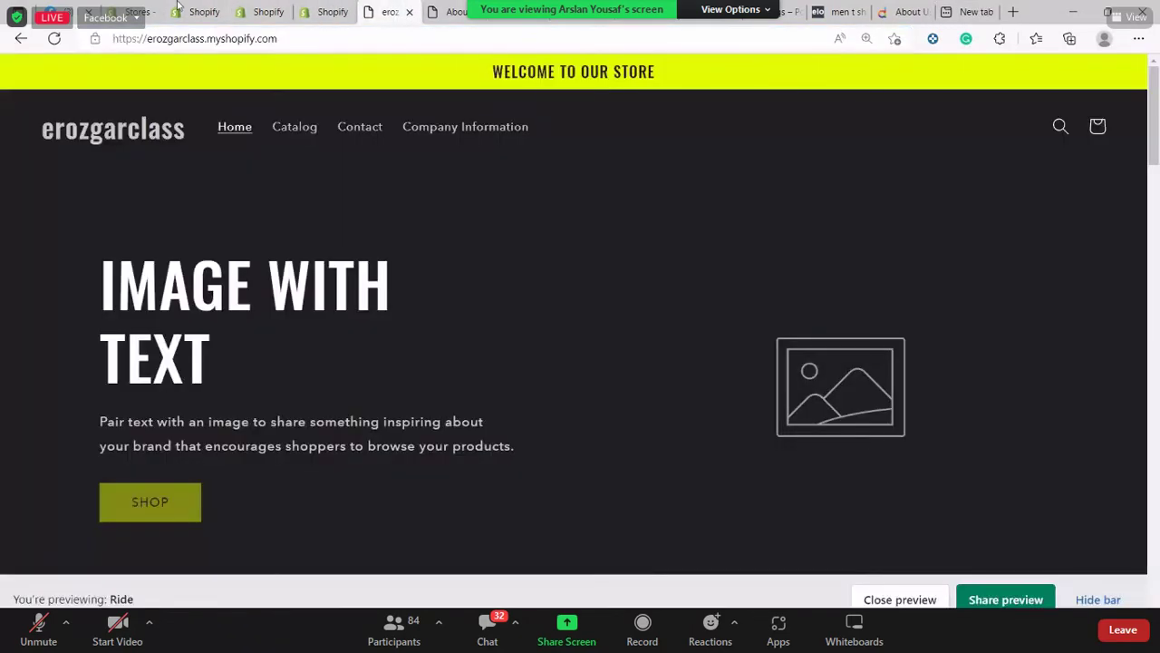
pyautogui.click(200, 11)
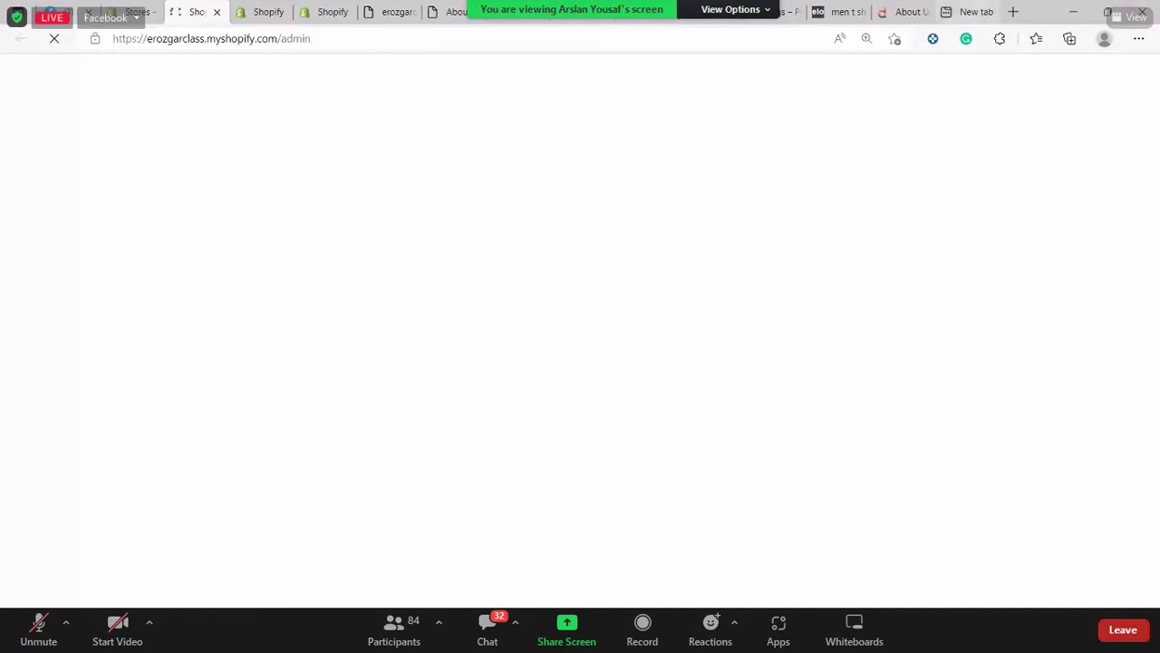
pyautogui.hotkey('ctrl', '9')
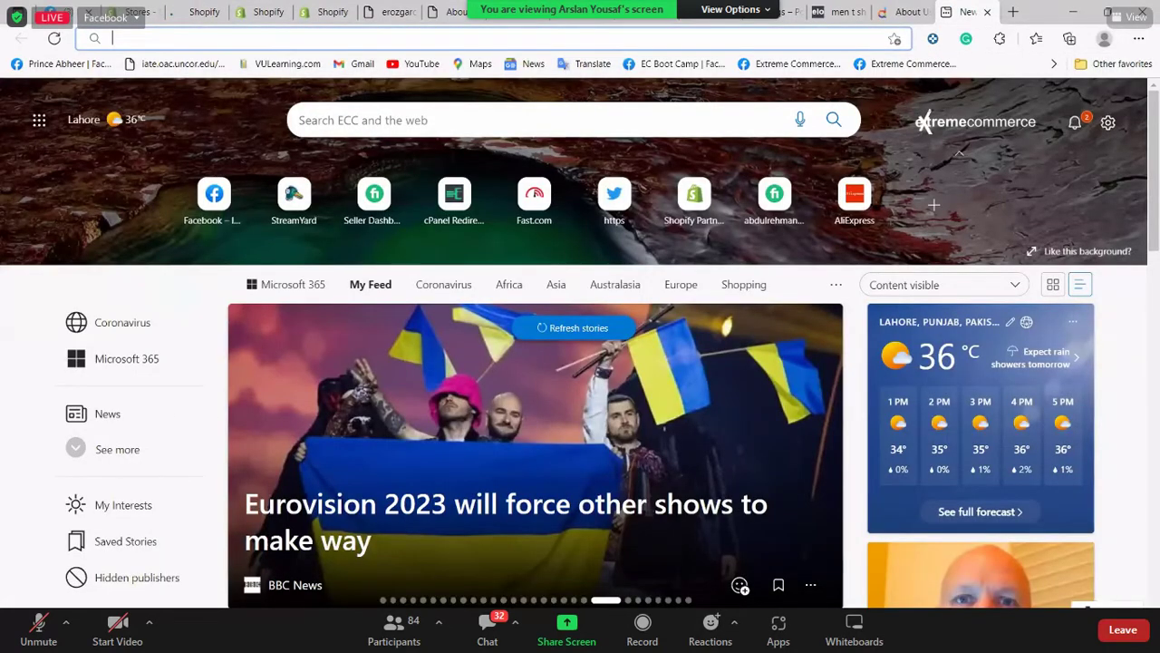
# Enter shopify.com in the address bar to load the Shopify homepage
pyautogui.write('part')
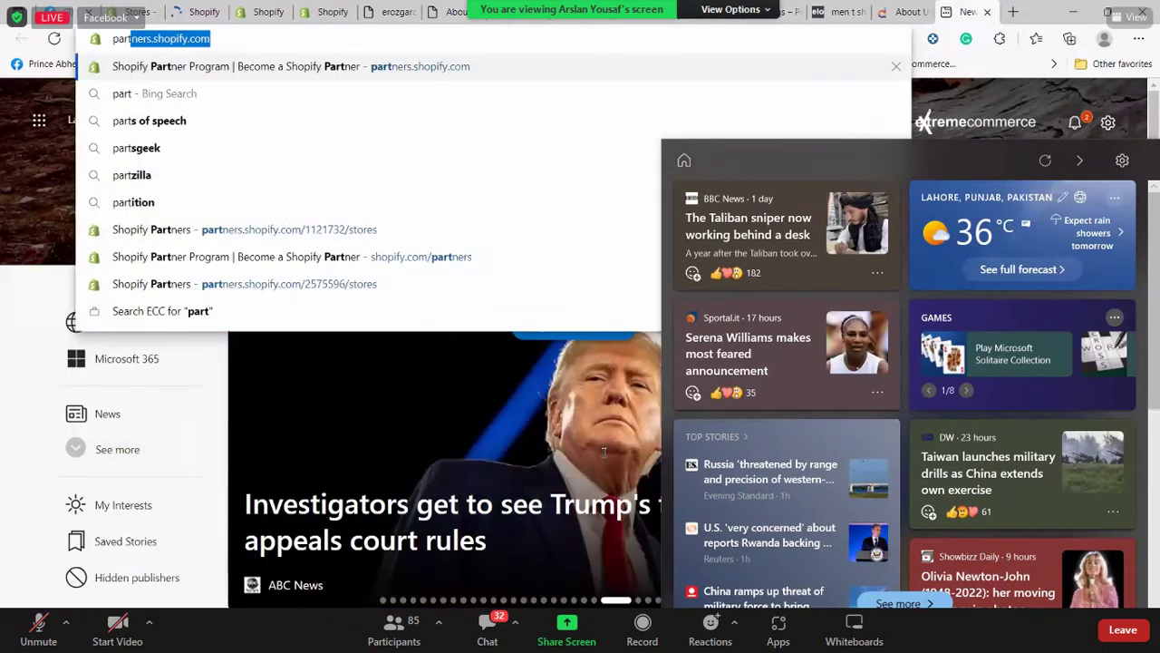
pyautogui.write('n')
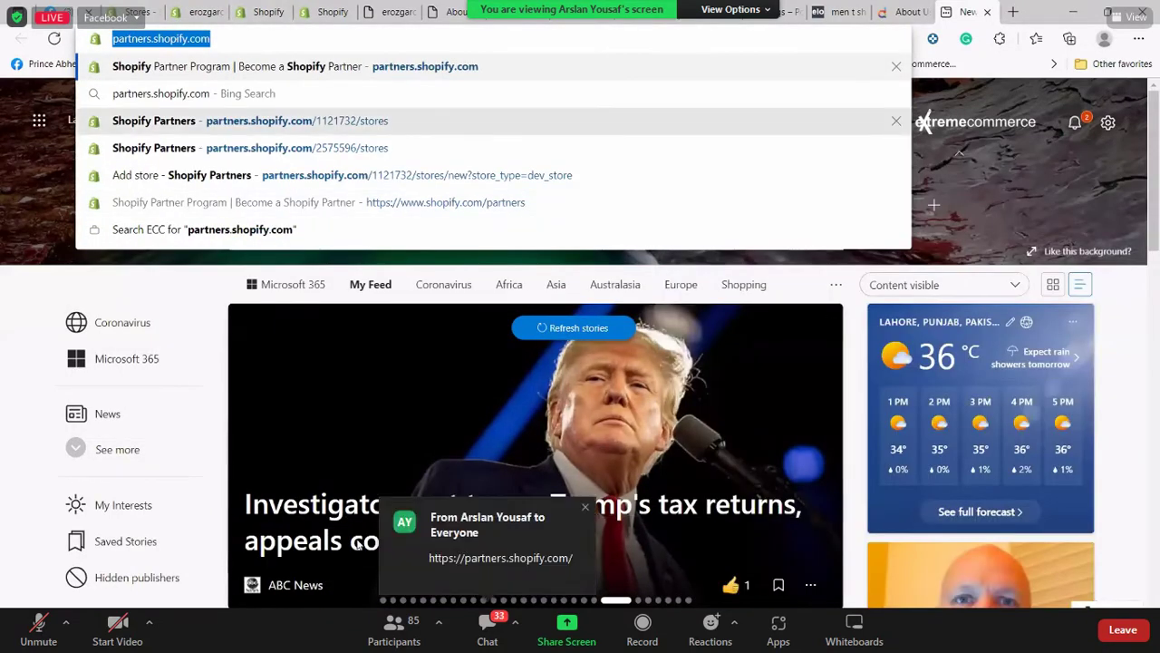
pyautogui.press('Escape')
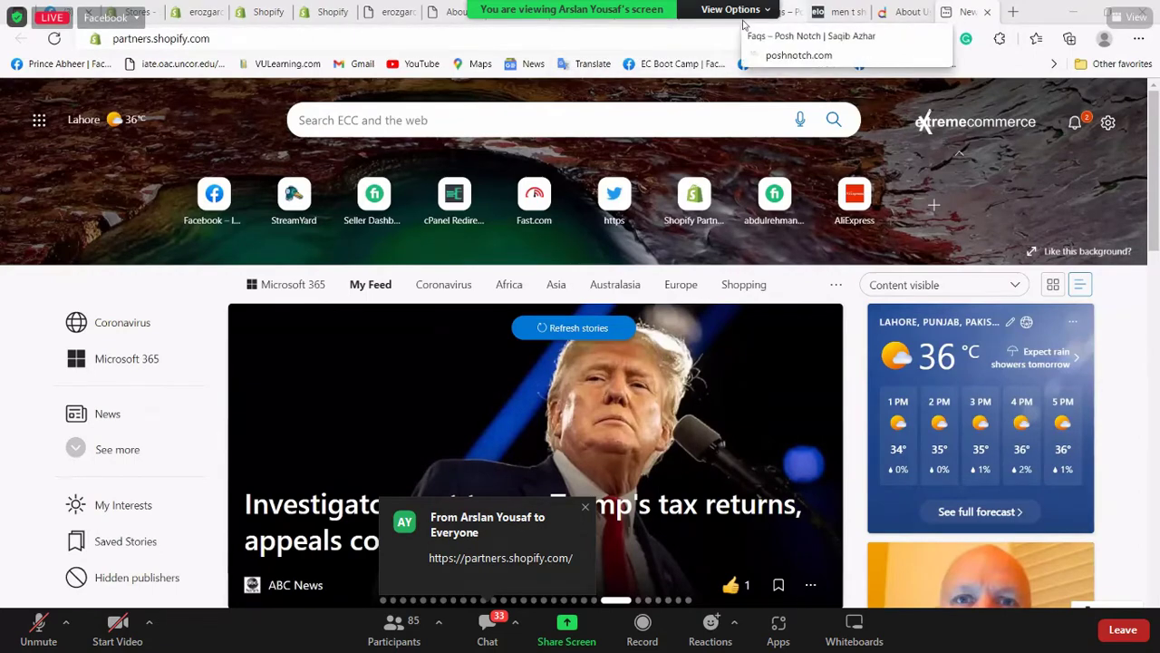
pyautogui.click(699, 34)
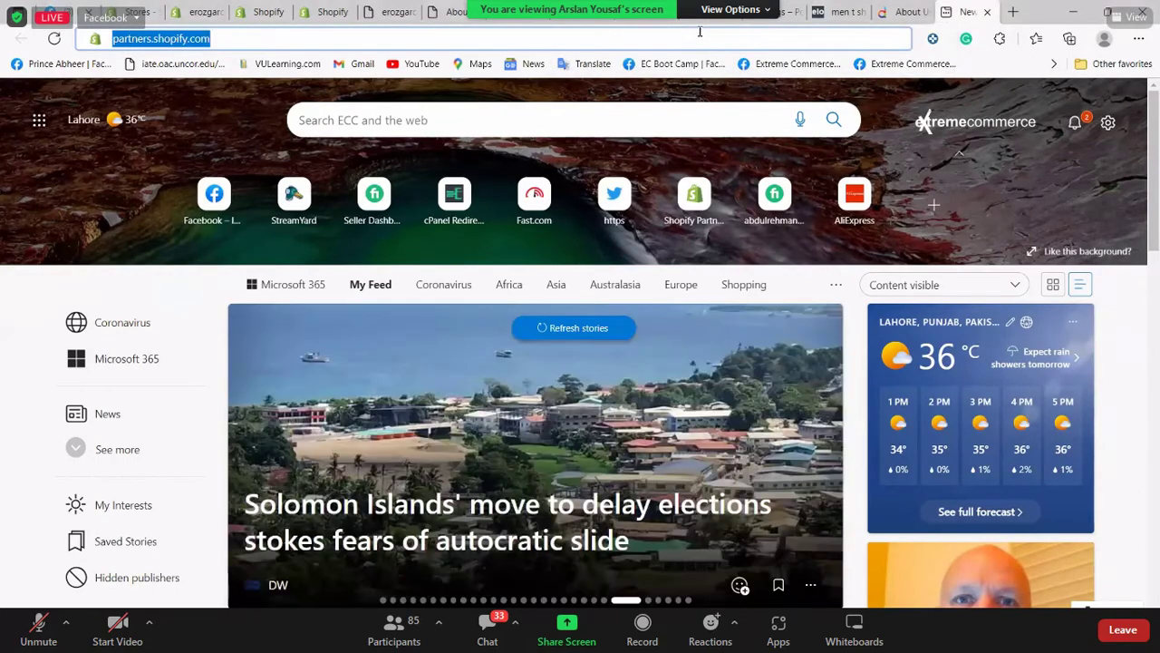
pyautogui.write('shop')
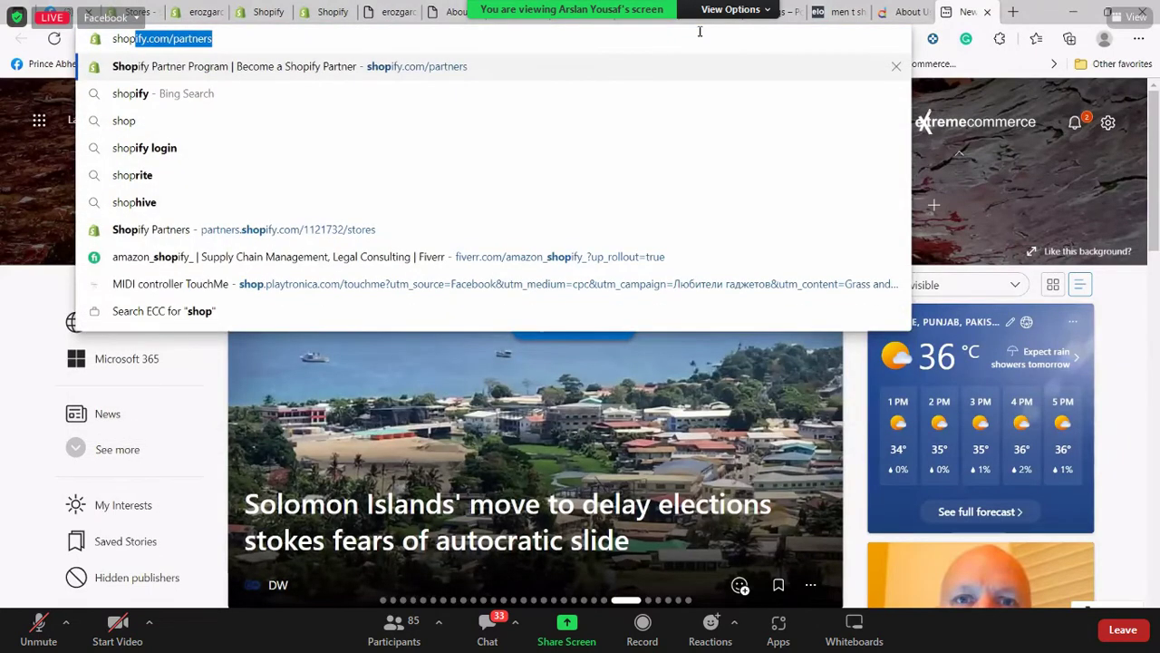
pyautogui.press('Right')
pyautogui.press('BackSpace')
pyautogui.press('BackSpace')
pyautogui.press('BackSpace')
pyautogui.press('BackSpace')
pyautogui.press('BackSpace')
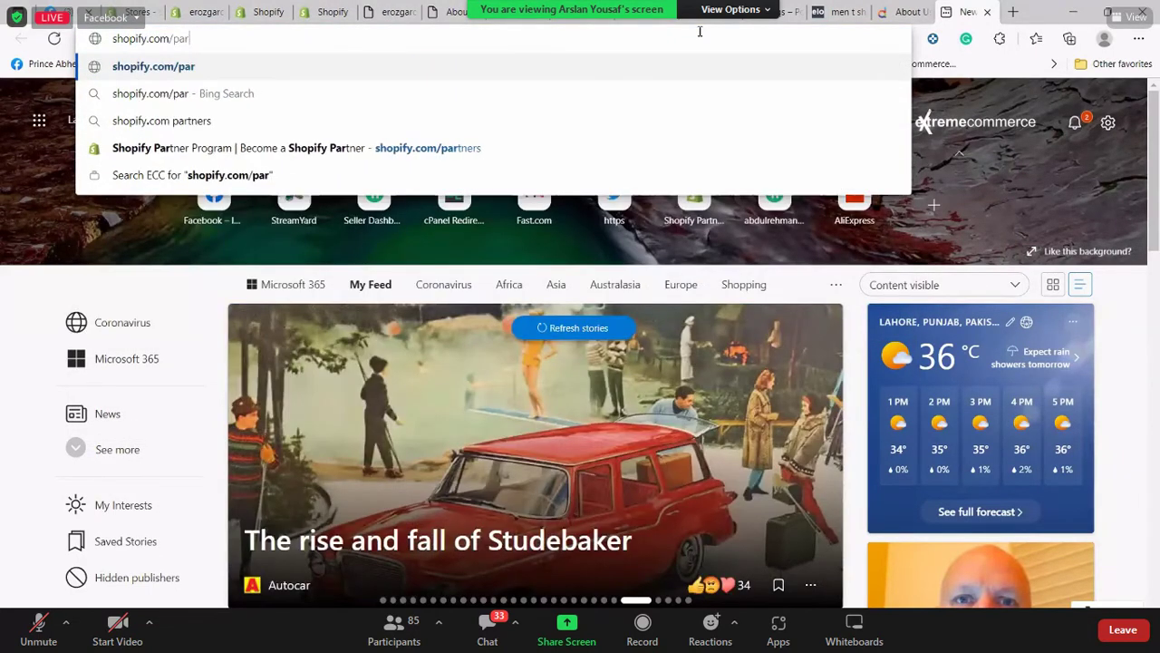
pyautogui.press('BackSpace')
pyautogui.press('BackSpace')
pyautogui.press('BackSpace')
pyautogui.press('Return')
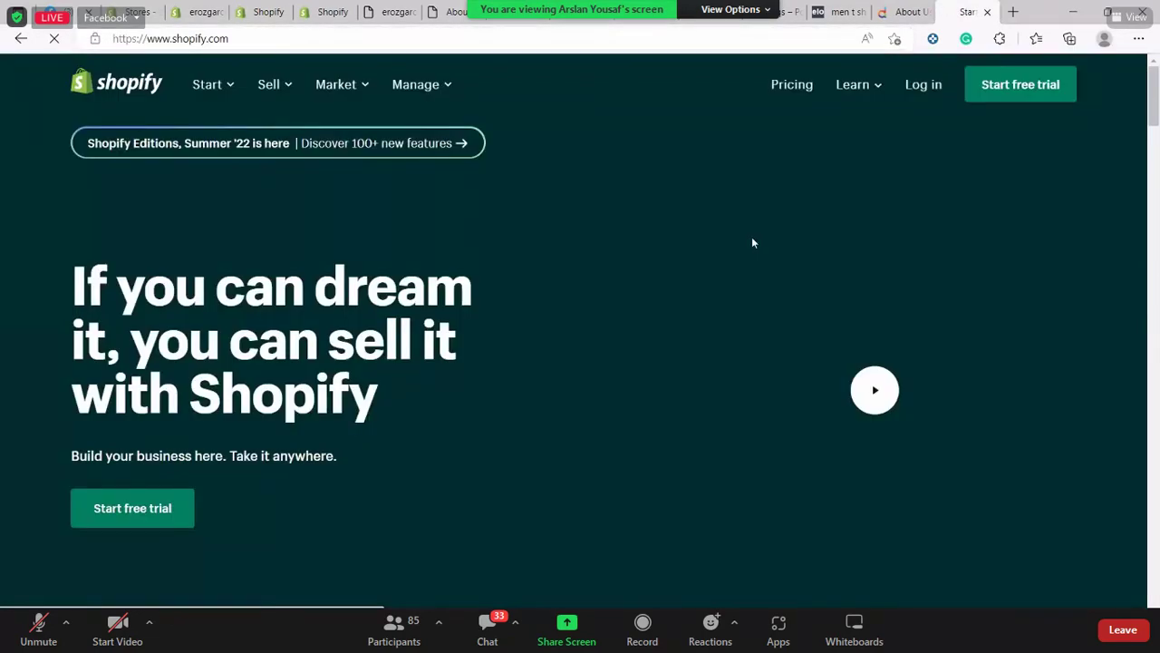
# Scroll down the Shopify homepage past its store builder, themes and app store sections
pyautogui.scroll(-10, 715, 243)
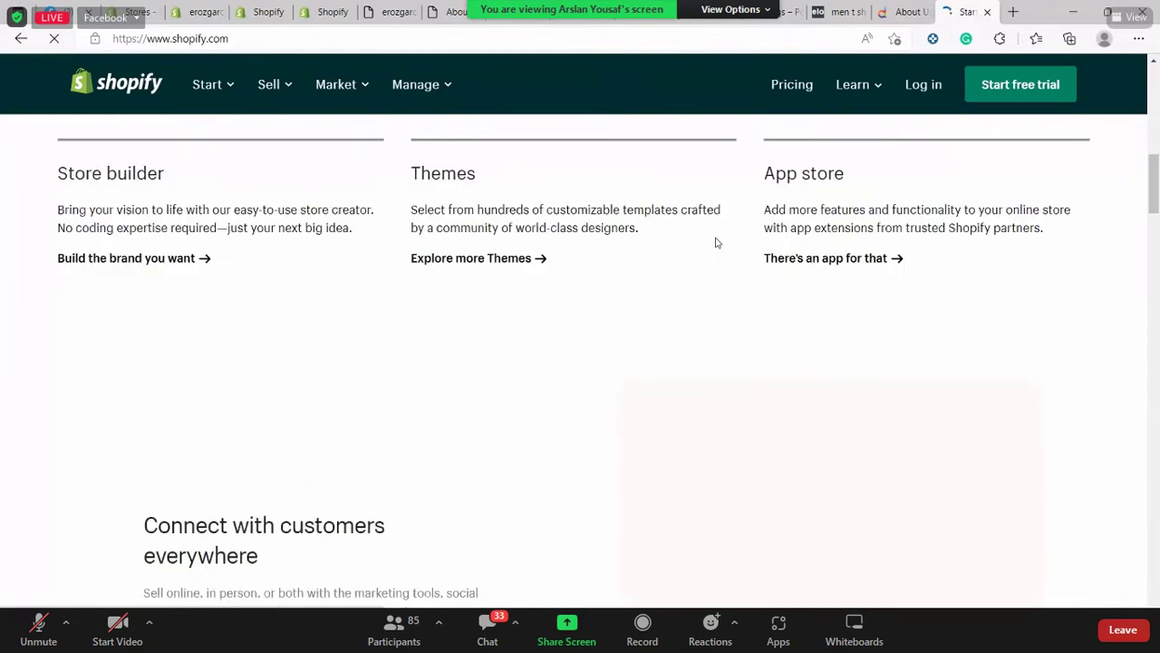
pyautogui.scroll(-15, 715, 243)
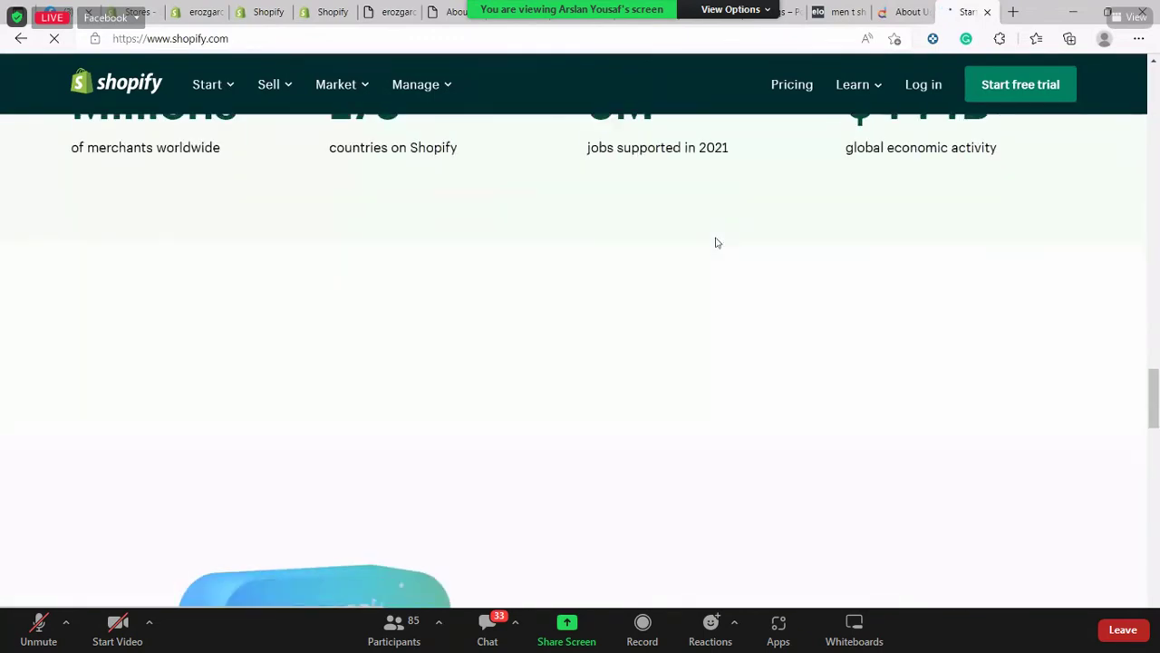
pyautogui.scroll(-15, 715, 243)
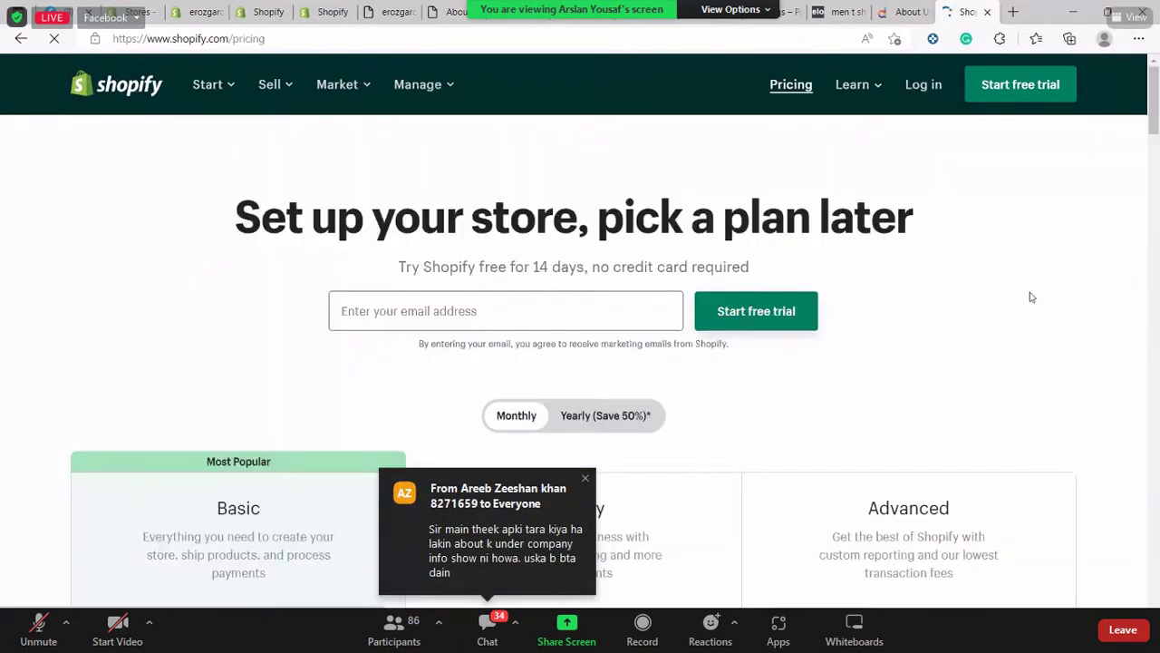
# Scroll through the monthly plan cards on the Shopify pricing page
pyautogui.scroll(-2, 862, 306)
pyautogui.scroll(-2, 415, 388)
pyautogui.moveTo(214, 319); pyautogui.dragTo(303, 343)
pyautogui.click(304, 342)
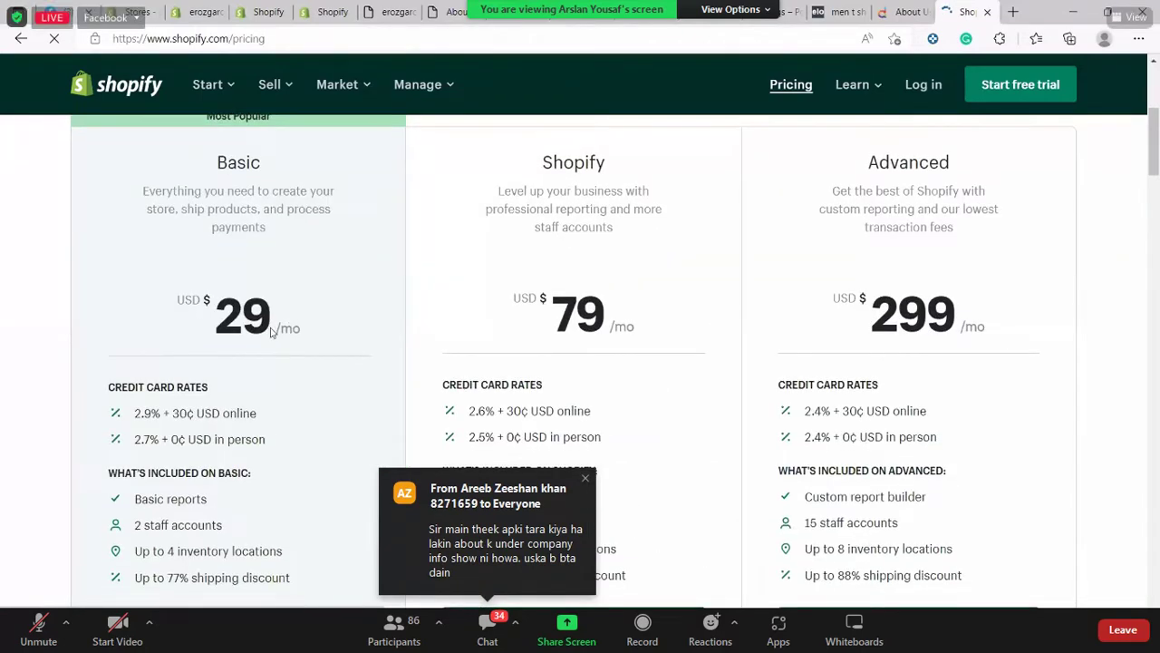
pyautogui.scroll(-2, 216, 261)
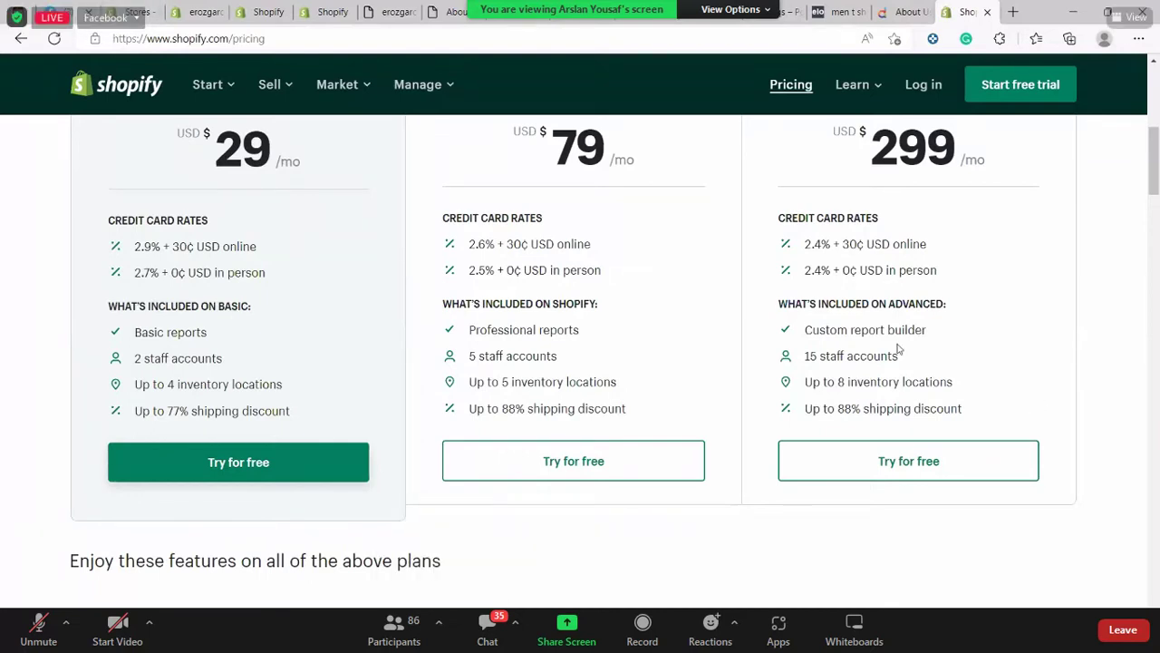
pyautogui.scroll(6, 897, 349)
pyautogui.scroll(-4, 580, 245)
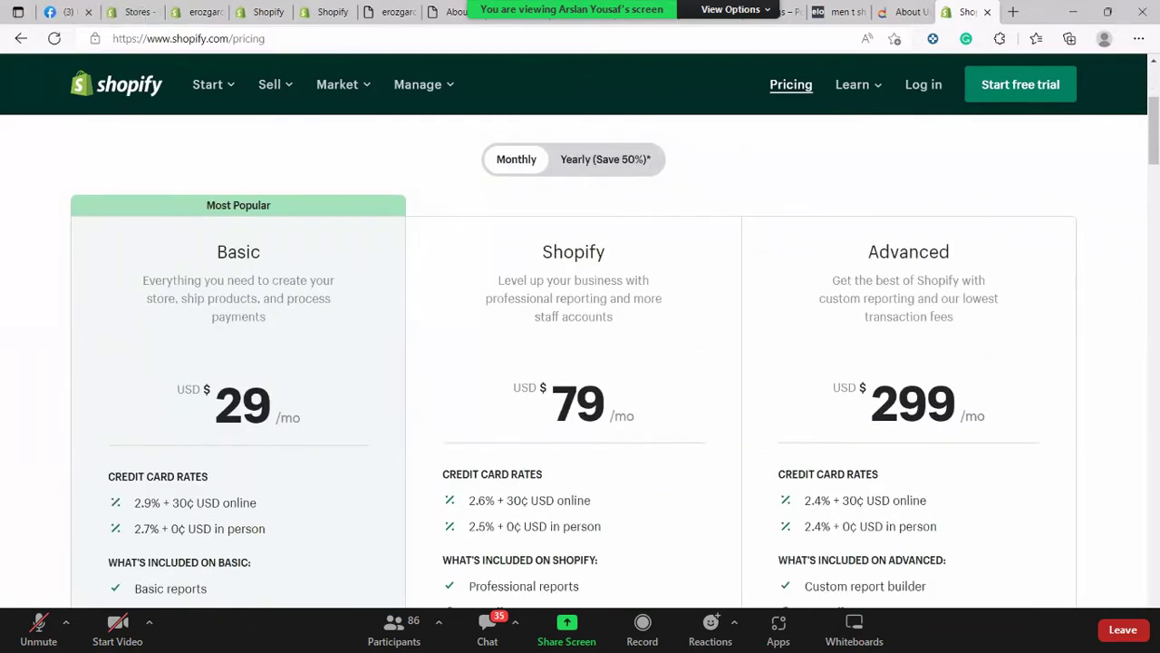
# Switch to yearly billing, showing Basic 14.44, Shopify 39.44 and Advanced 147.78 USD per month
pyautogui.click(606, 159)
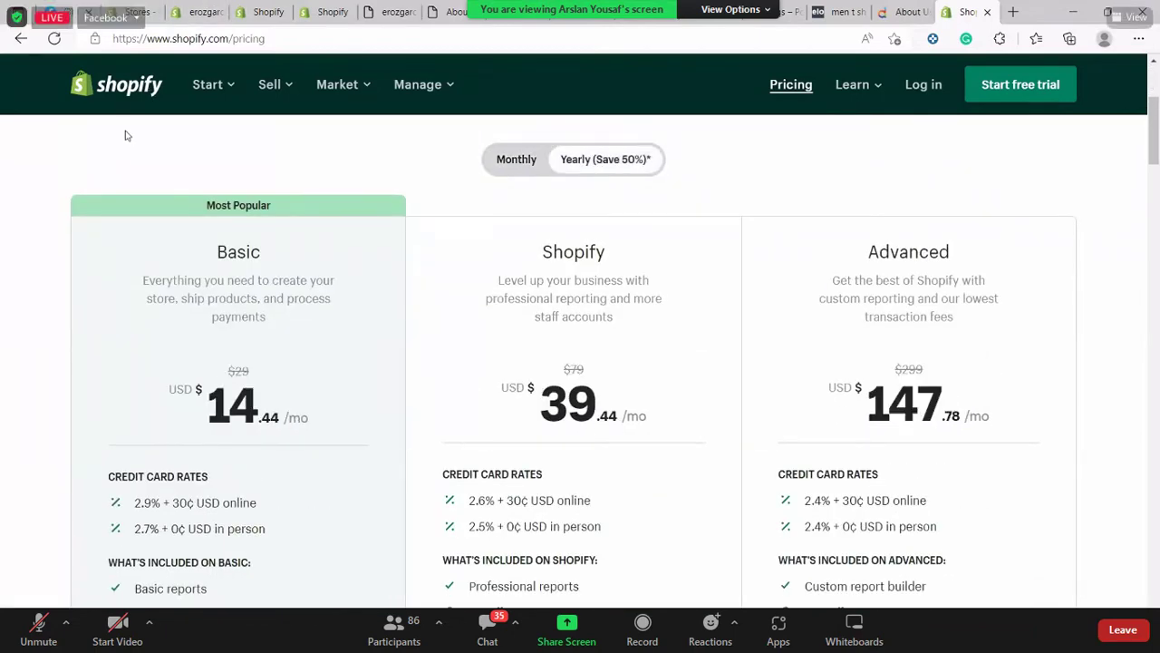
pyautogui.scroll(-2, 152, 246)
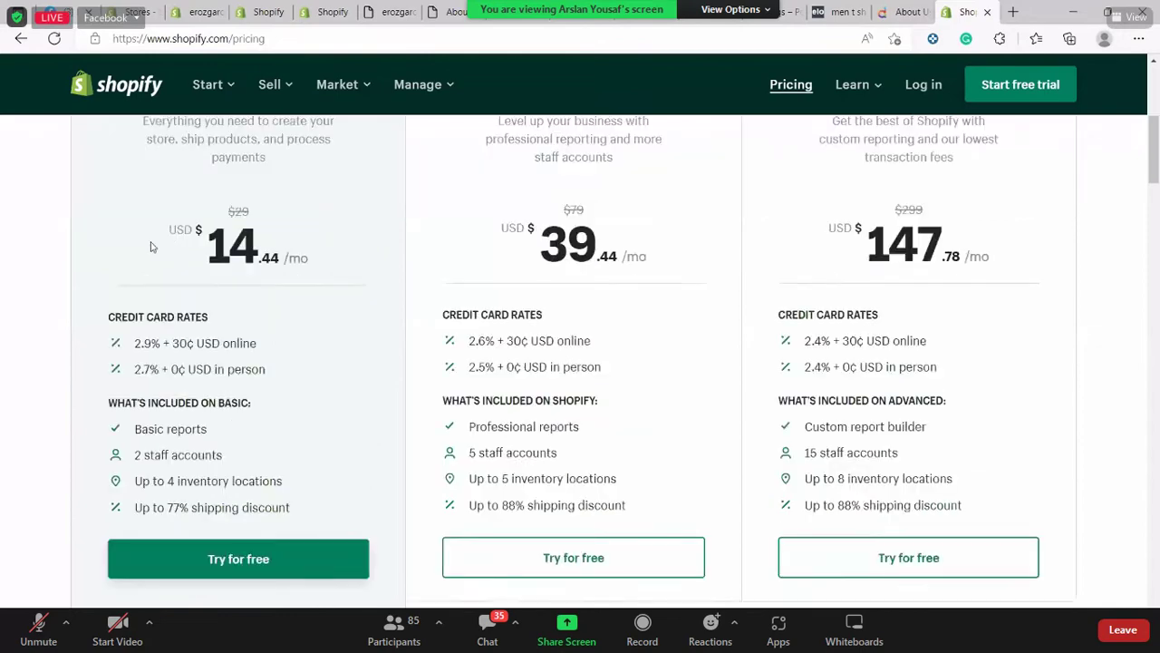
pyautogui.scroll(1, 152, 238)
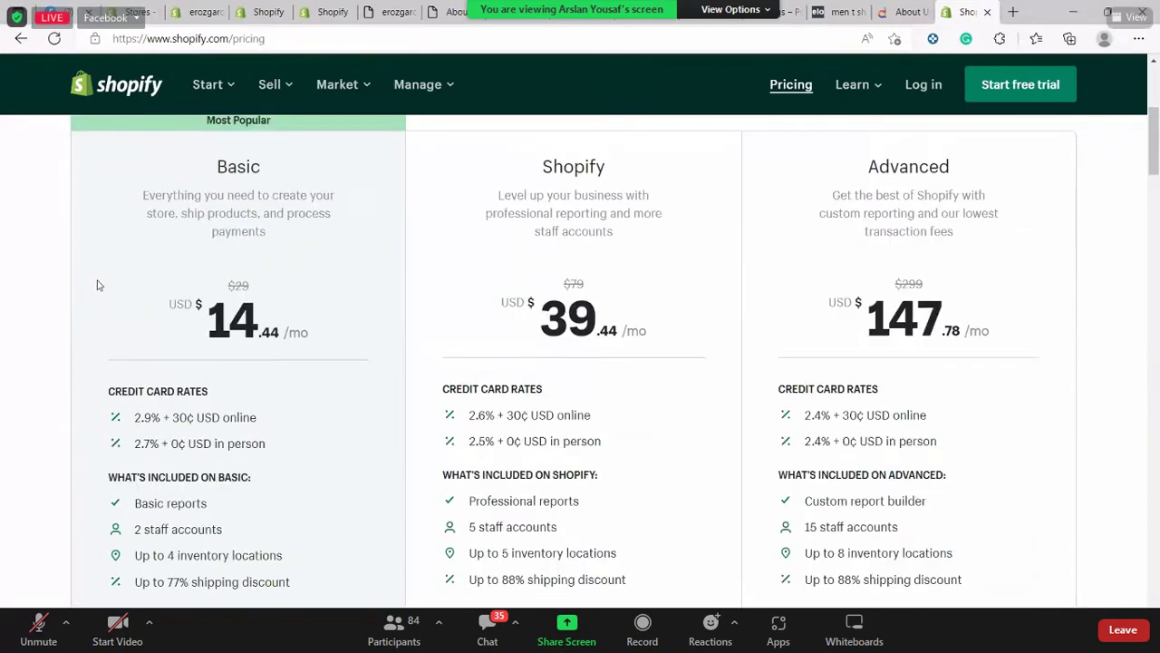
pyautogui.scroll(1, 97, 286)
pyautogui.moveTo(336, 498); pyautogui.dragTo(139, 275)
pyautogui.click(329, 331)
pyautogui.scroll(1, 2, 261)
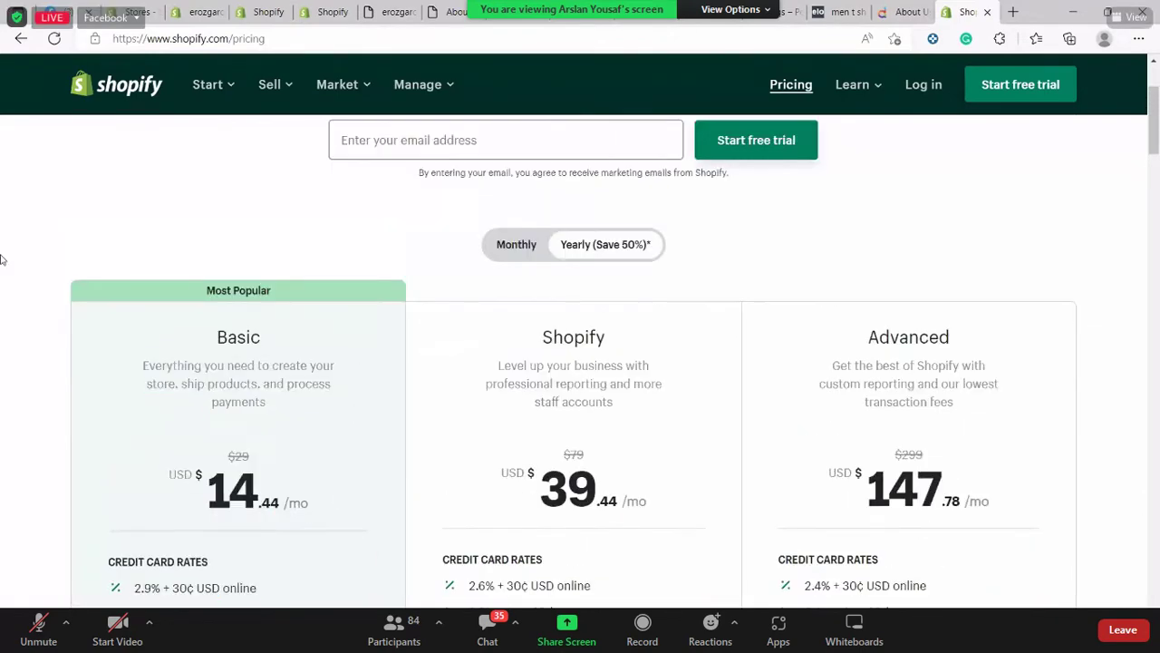
pyautogui.scroll(-5, 2, 260)
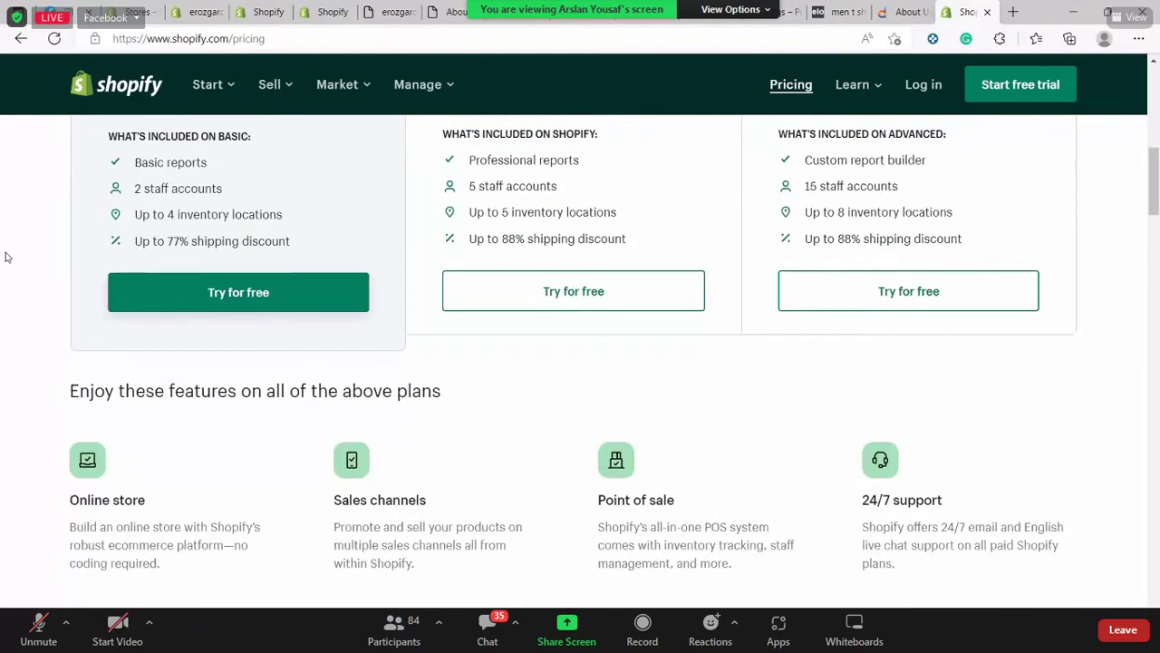
pyautogui.scroll(6, 4, 257)
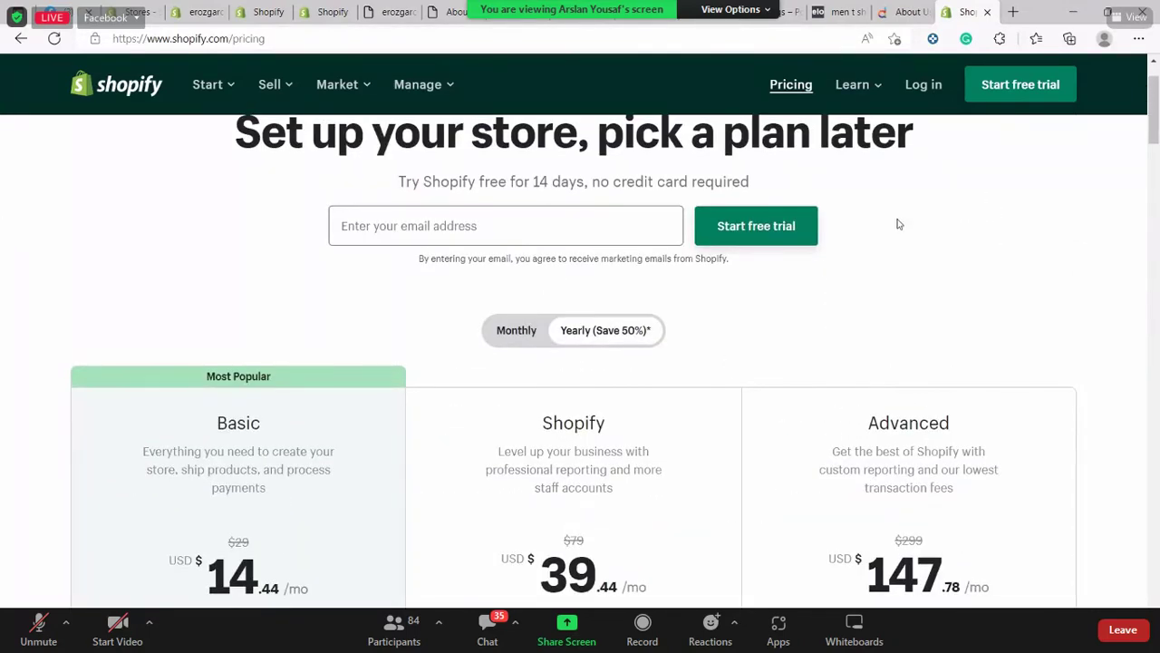
pyautogui.scroll(1, 903, 171)
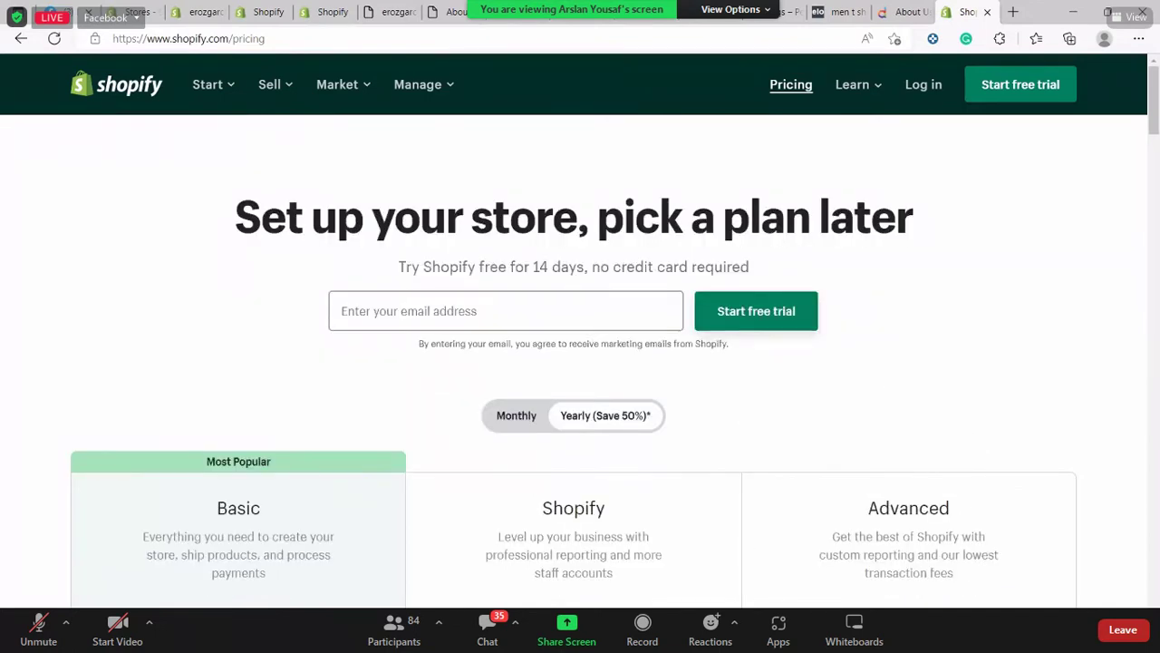
pyautogui.click(875, 85)
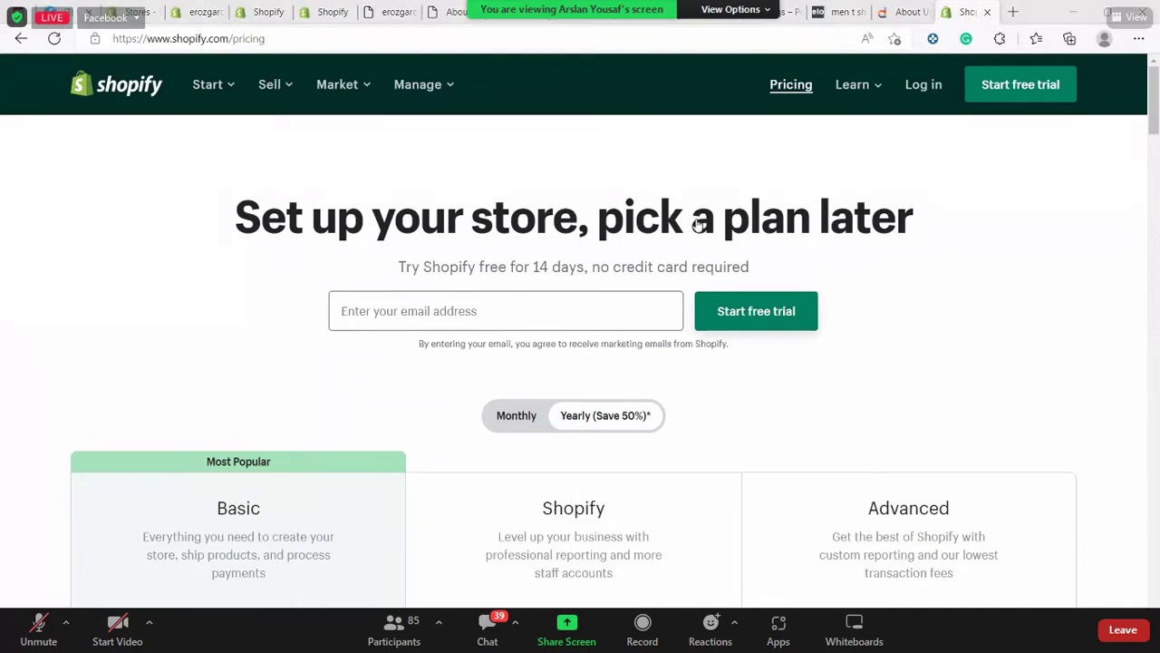
# Go from the store admin tab to the Shopify Partners dashboard
pyautogui.click(322, 12)
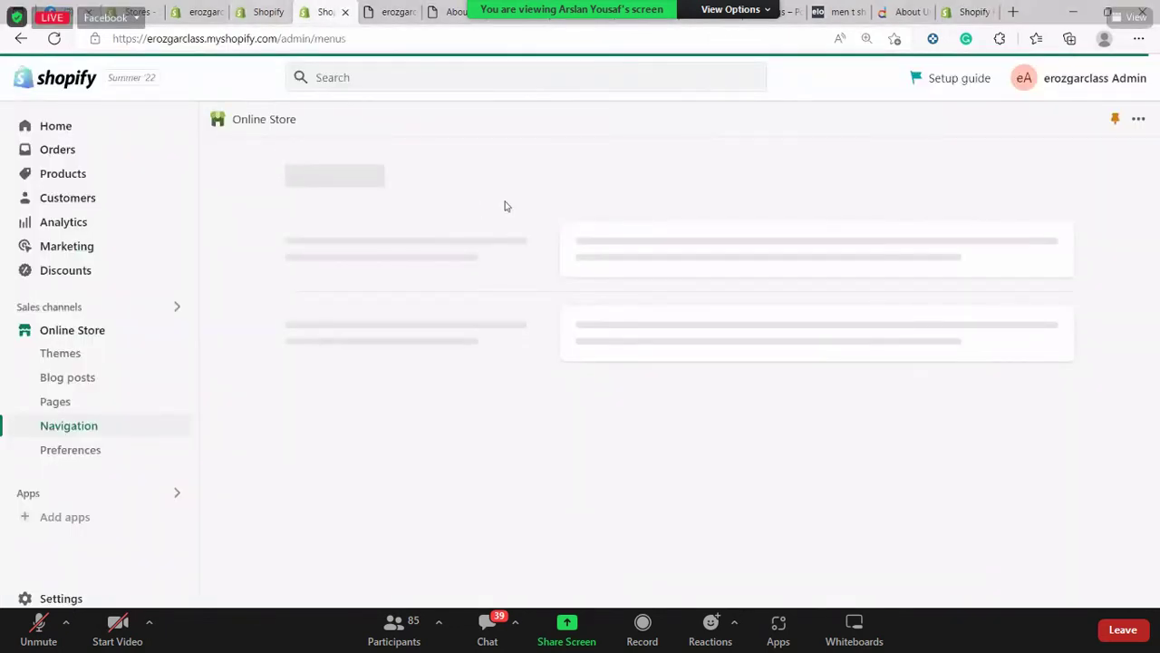
pyautogui.click(249, 9)
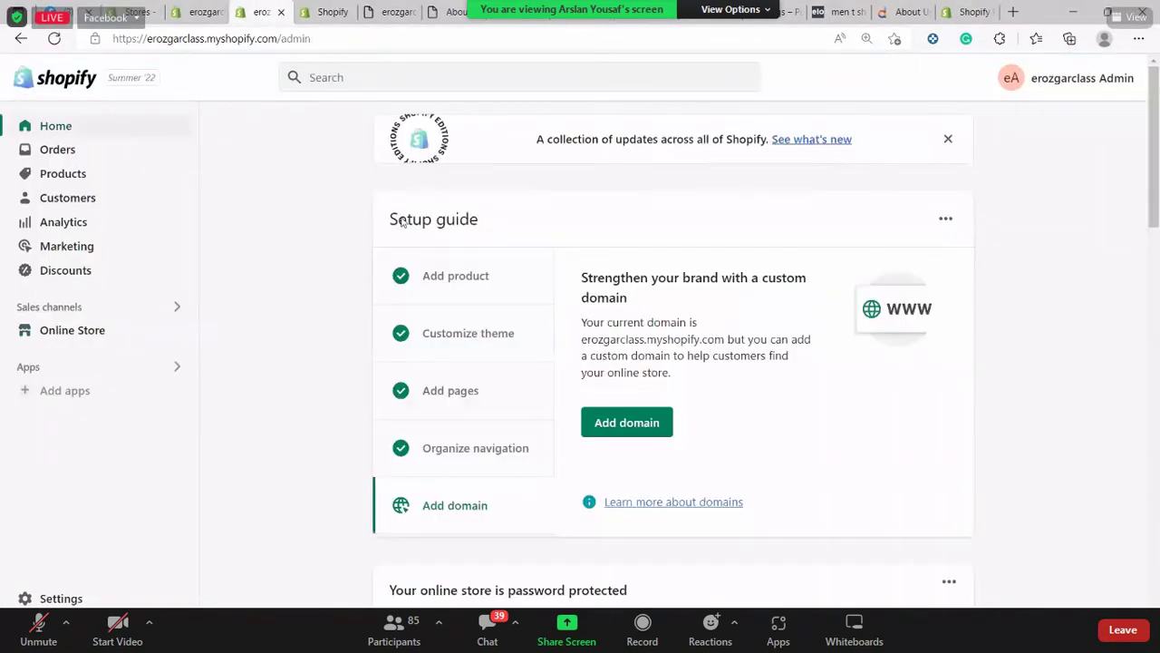
pyautogui.click(240, 39)
pyautogui.write('par')
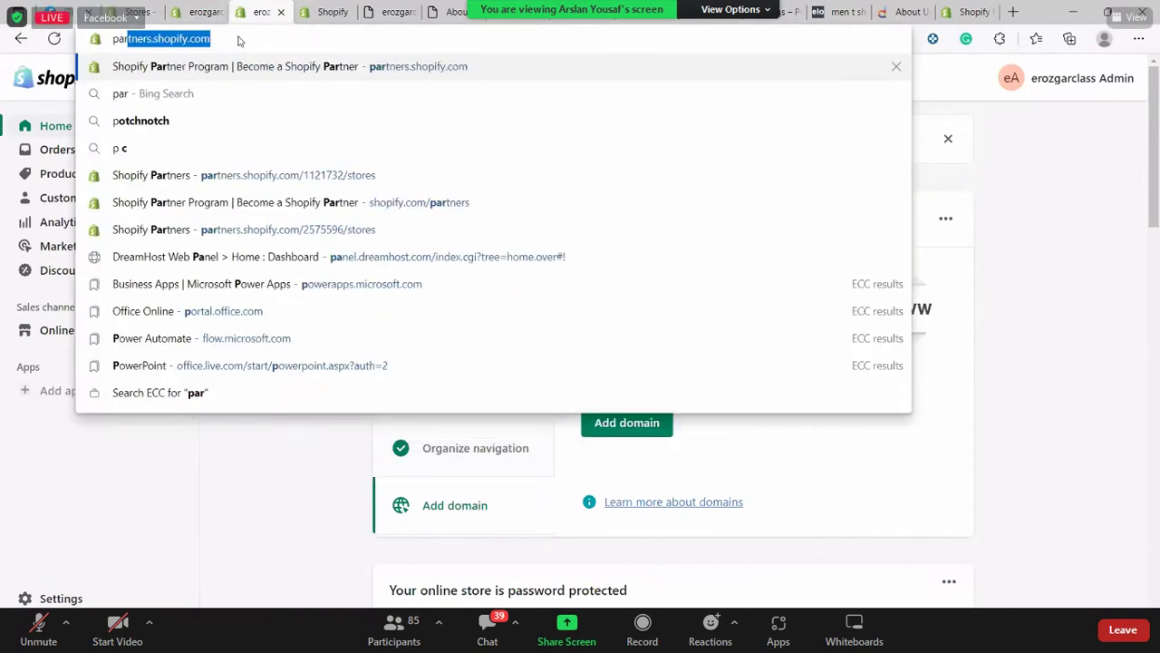
pyautogui.press('Return')
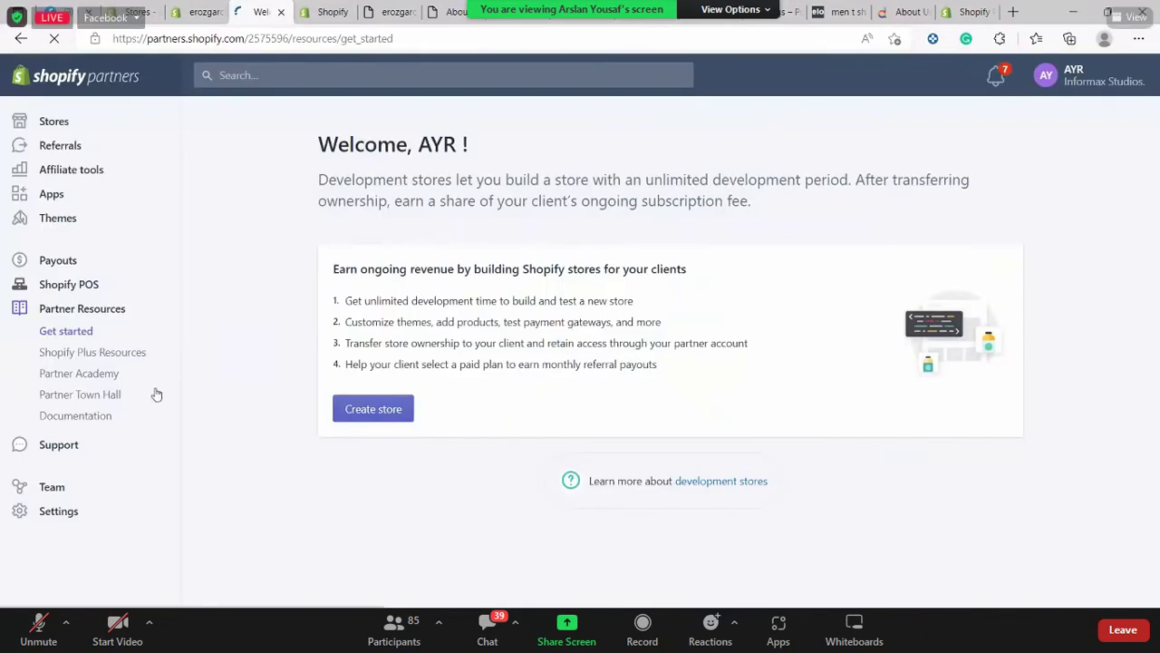
# Open the Stores list and show the erozgarclass development store's Actions dropdown
pyautogui.click(117, 124)
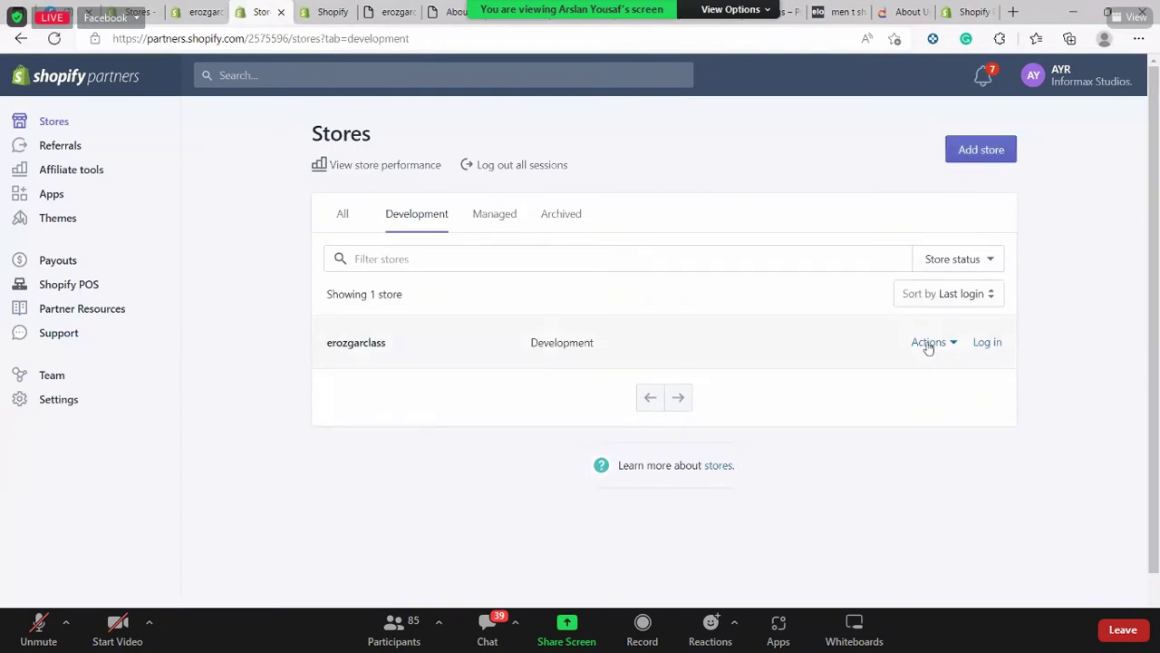
pyautogui.click(931, 346)
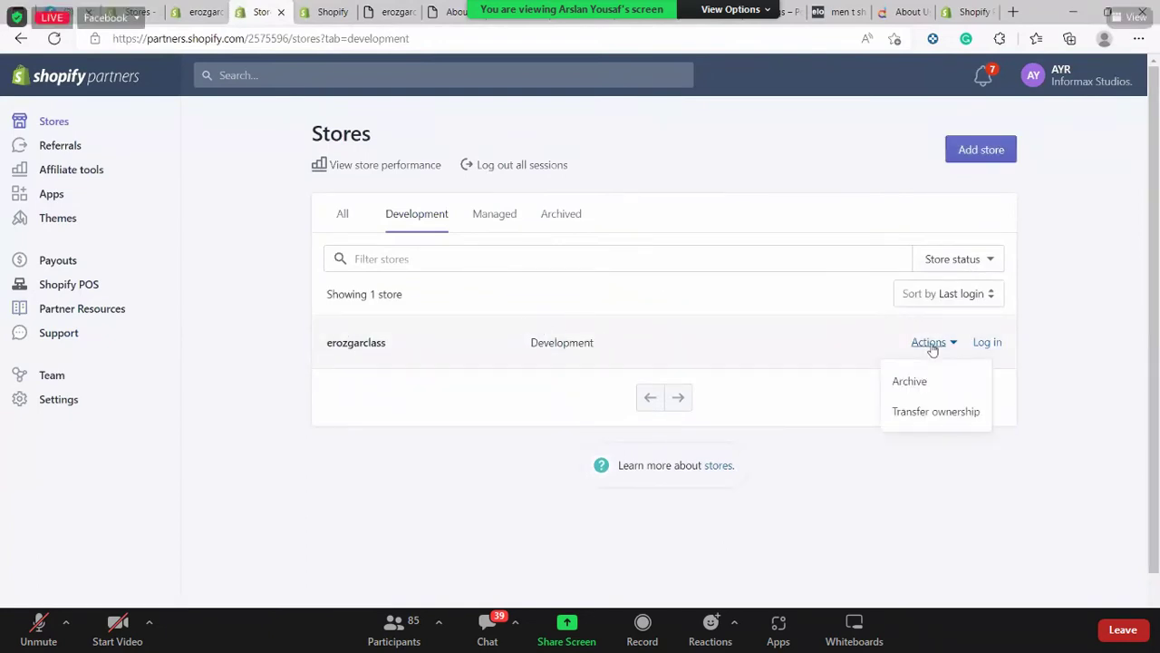
pyautogui.click(931, 345)
pyautogui.click(931, 346)
pyautogui.scroll(3, 931, 346)
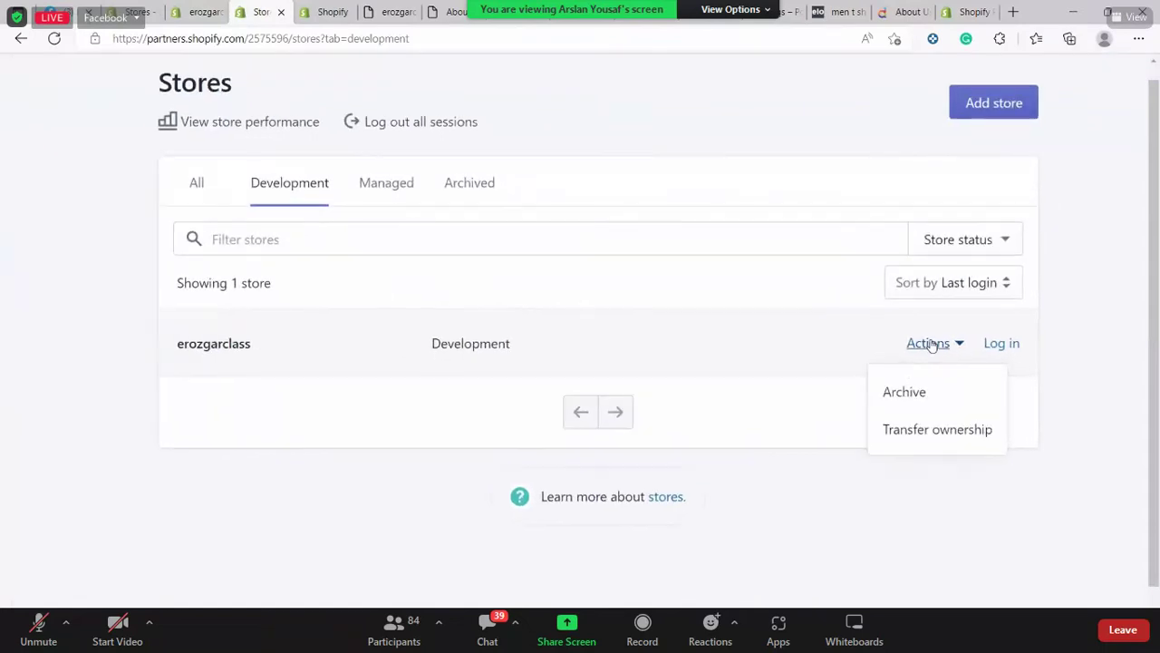
pyautogui.hscroll(3, 931, 345)
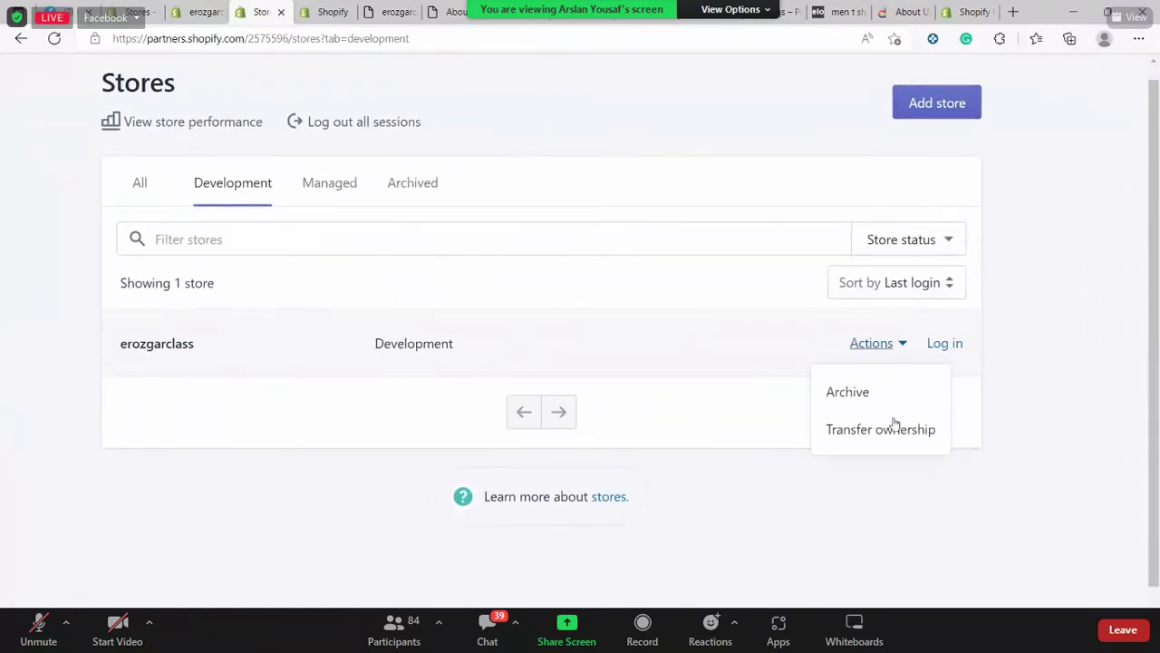
# Choose Transfer ownership for erozgarclass, review its notice, and attempt transfer without a staff account
pyautogui.click(944, 343)
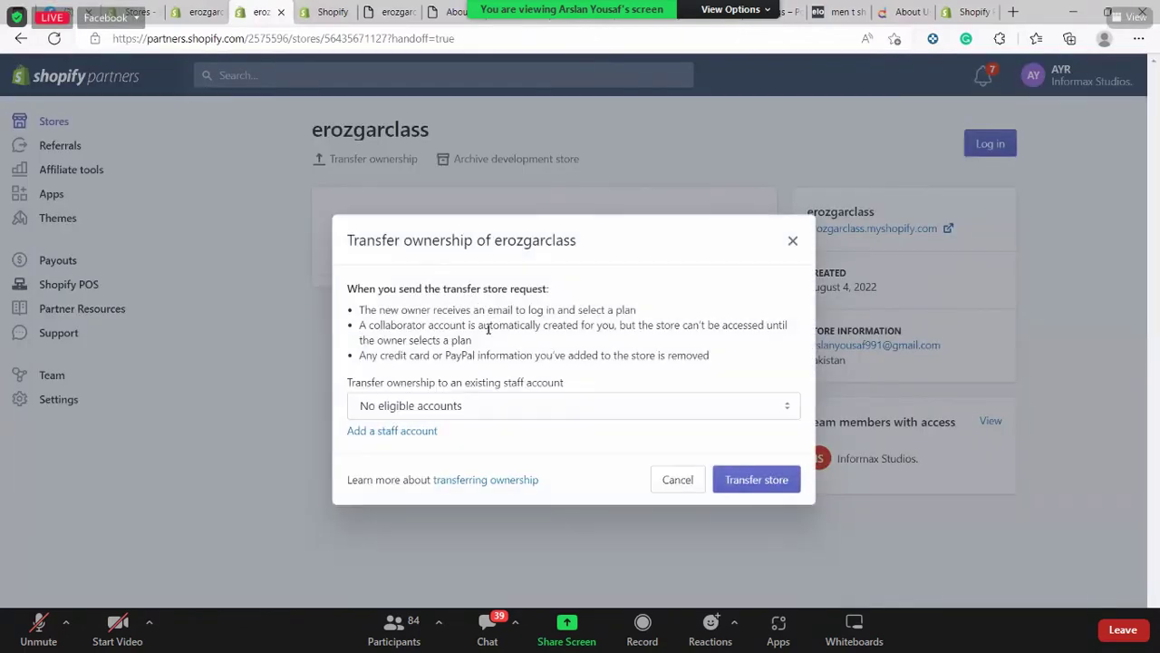
pyautogui.moveTo(397, 325); pyautogui.dragTo(513, 297)
pyautogui.click(350, 328)
pyautogui.scroll(2, 350, 328)
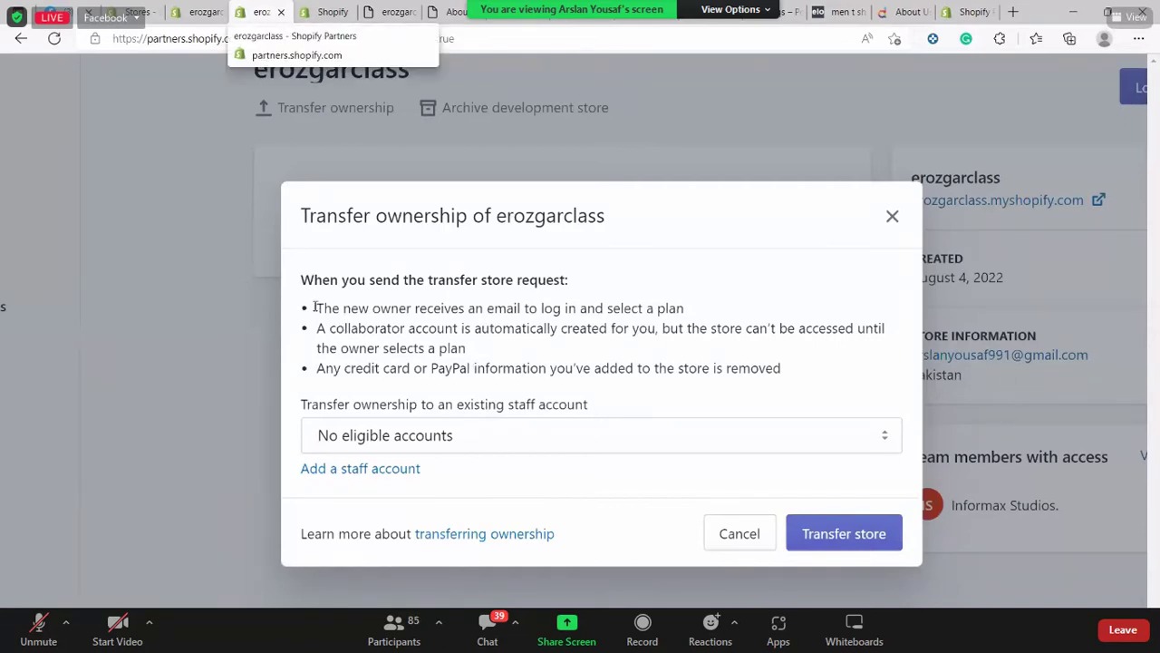
pyautogui.tripleClick(687, 313)
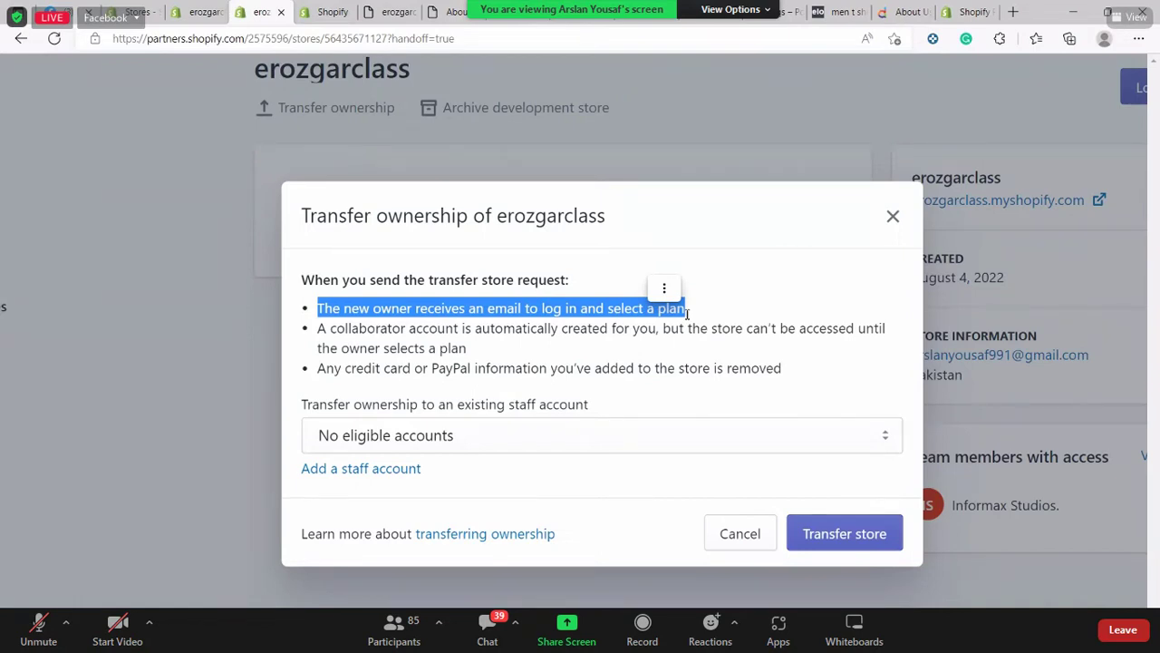
pyautogui.click(574, 433)
pyautogui.click(841, 531)
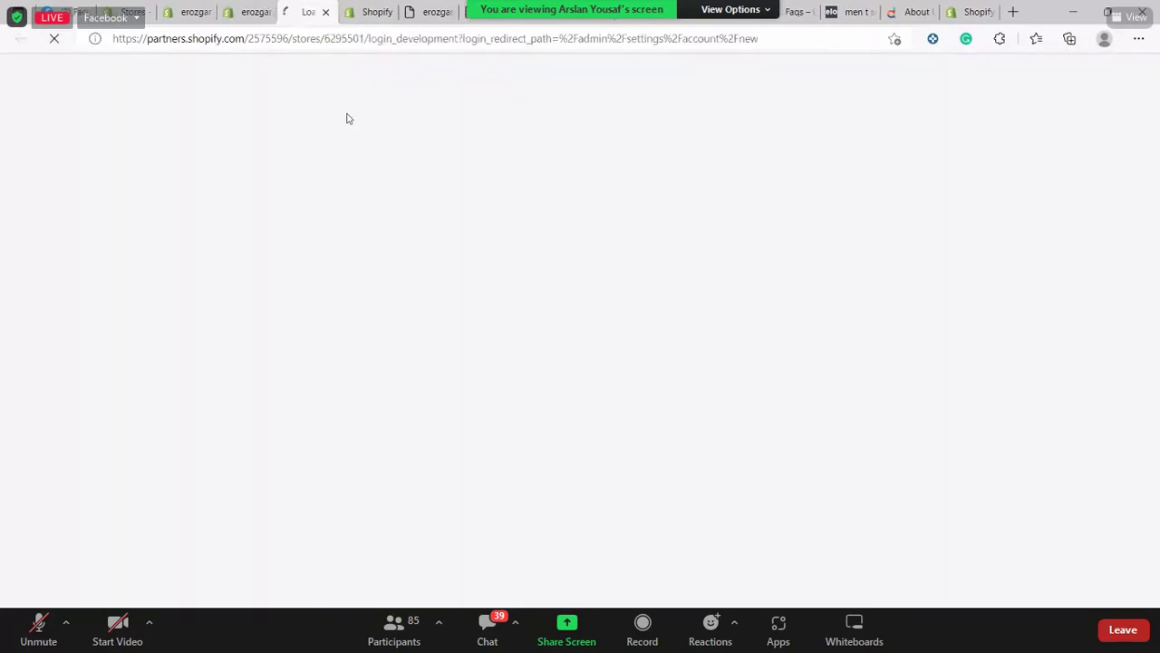
# Review the store's Add staff account page in its tab
pyautogui.hotkey('ctrl', 'shift', 'Tab')
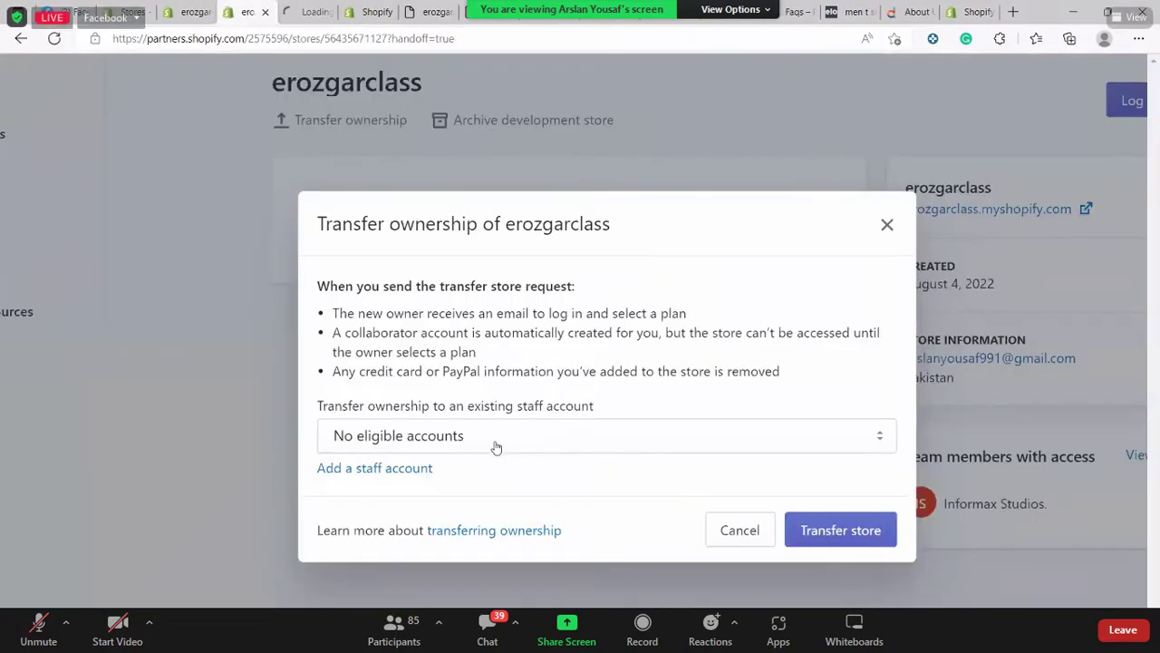
pyautogui.click(307, 11)
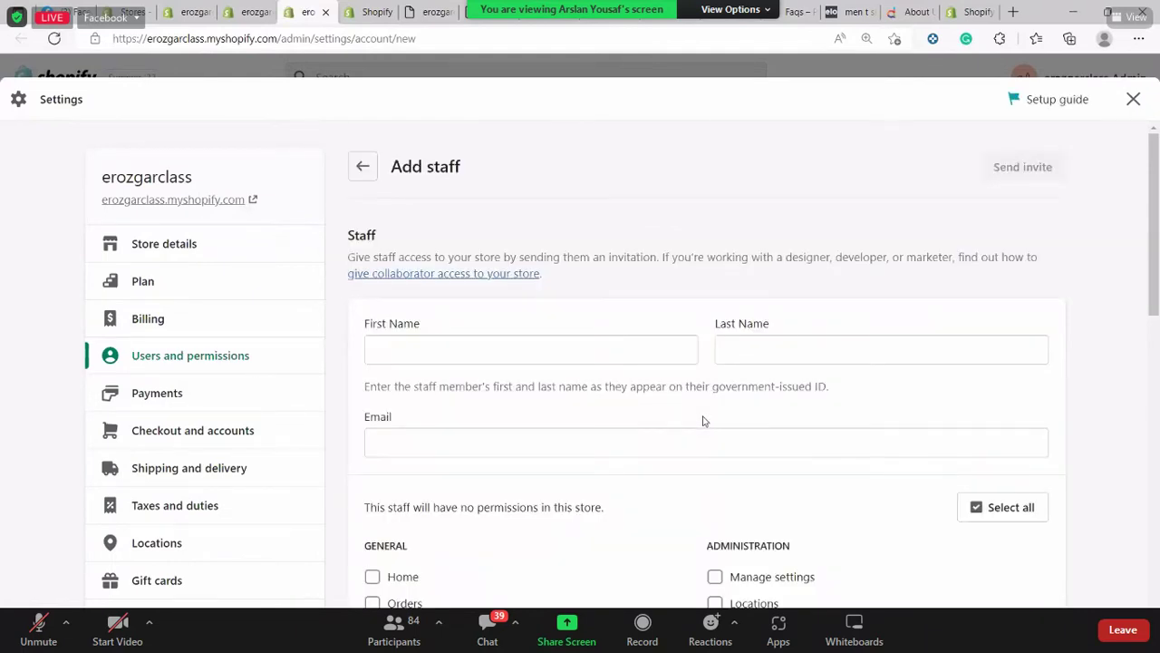
pyautogui.scroll(-4, 705, 408)
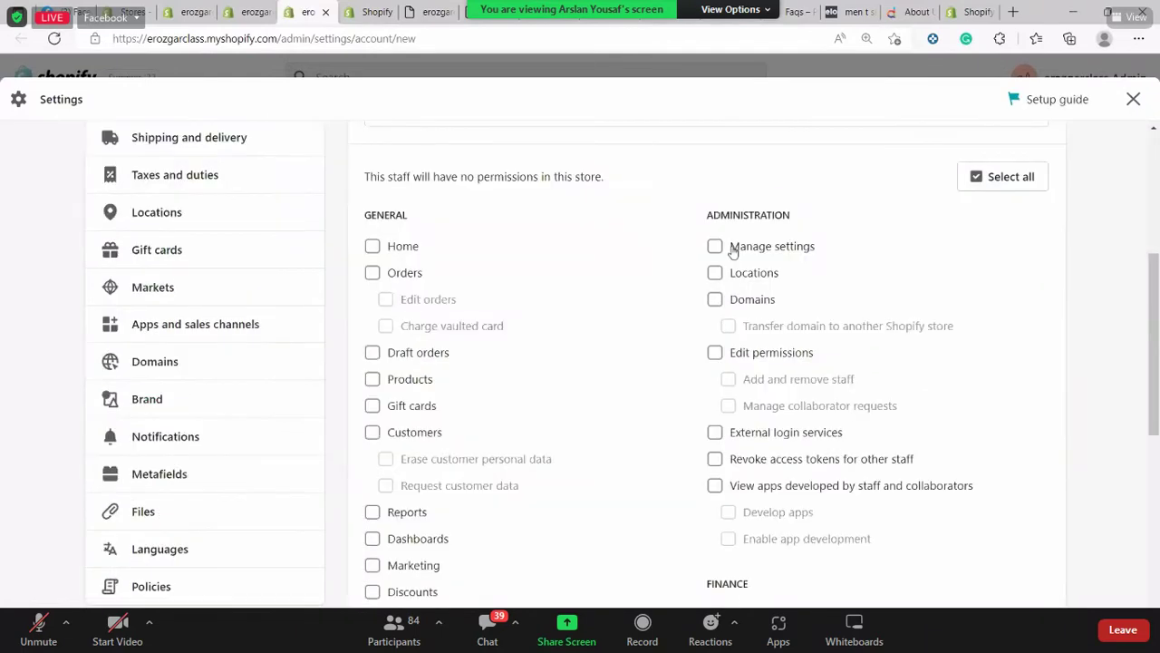
pyautogui.scroll(-5, 716, 317)
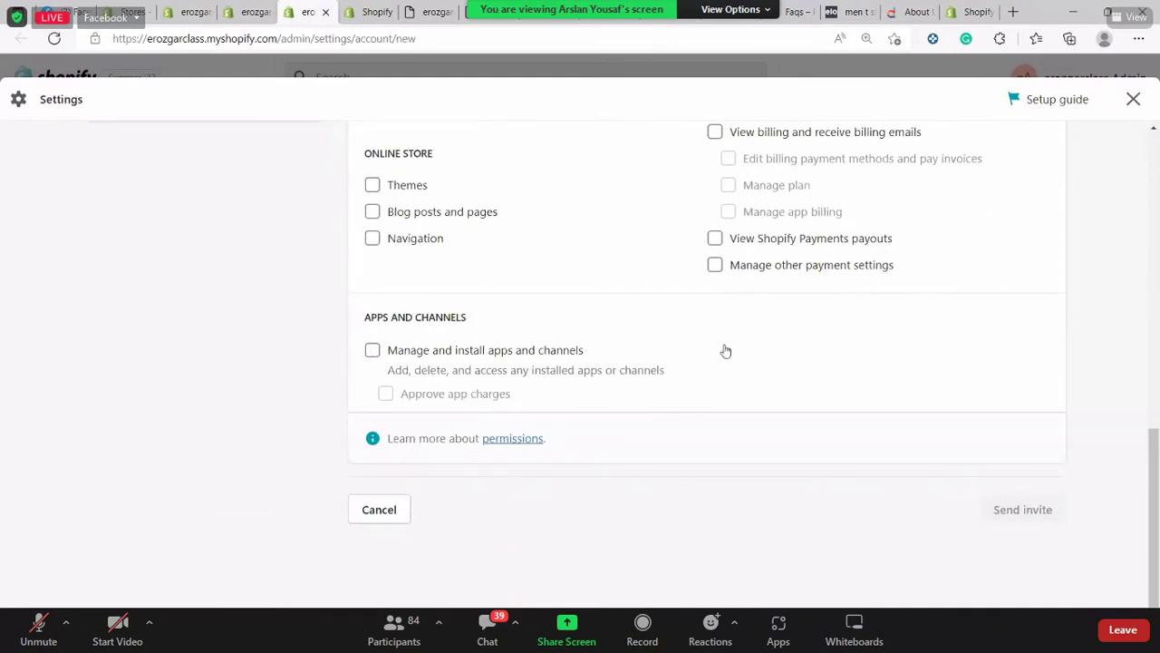
pyautogui.scroll(5, 294, 177)
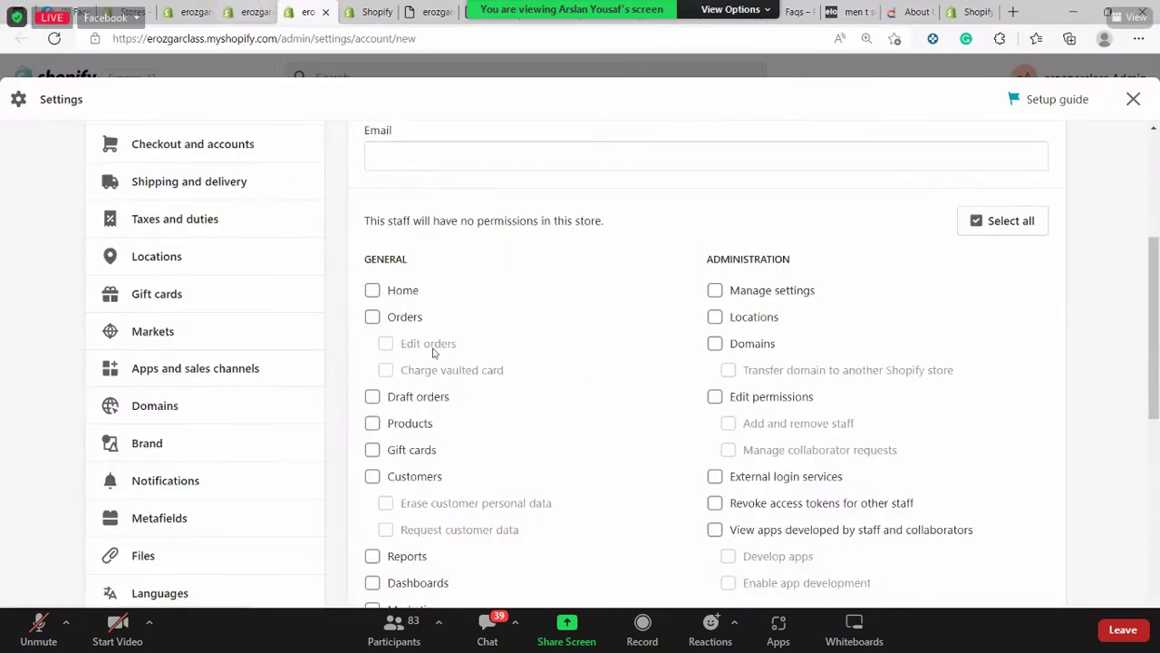
# Back in the Transfer ownership dialog, confirm the staff account list is empty and open the transferring help article
pyautogui.hotkey('ctrl', 'shift', 'Tab')
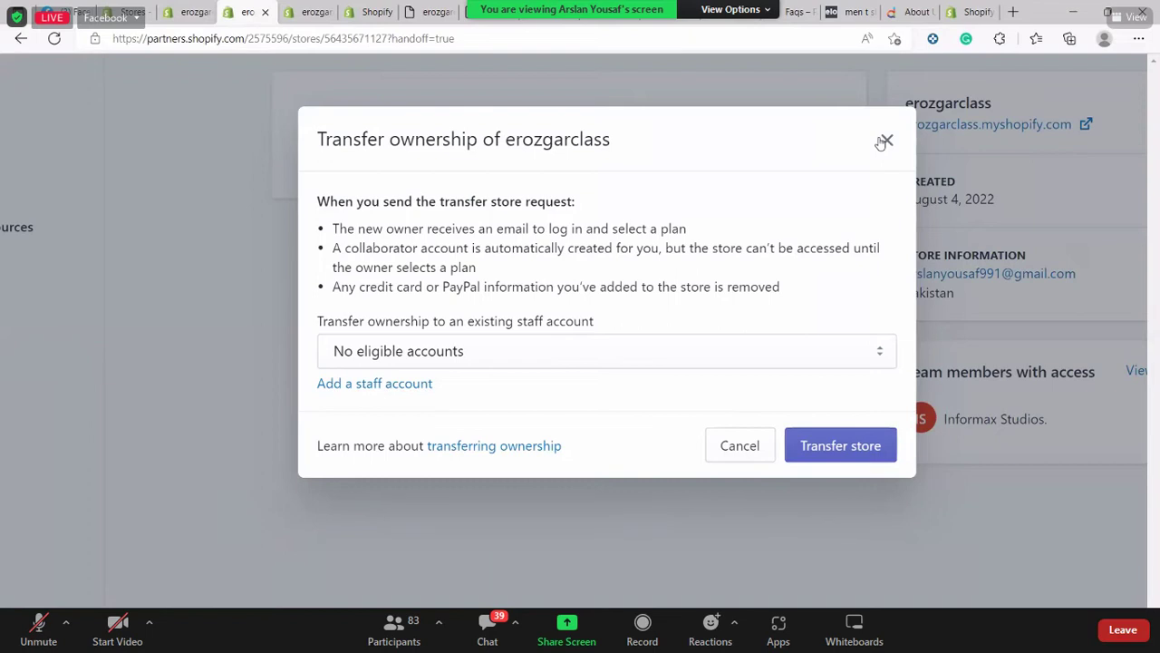
pyautogui.click(881, 443)
pyautogui.click(743, 353)
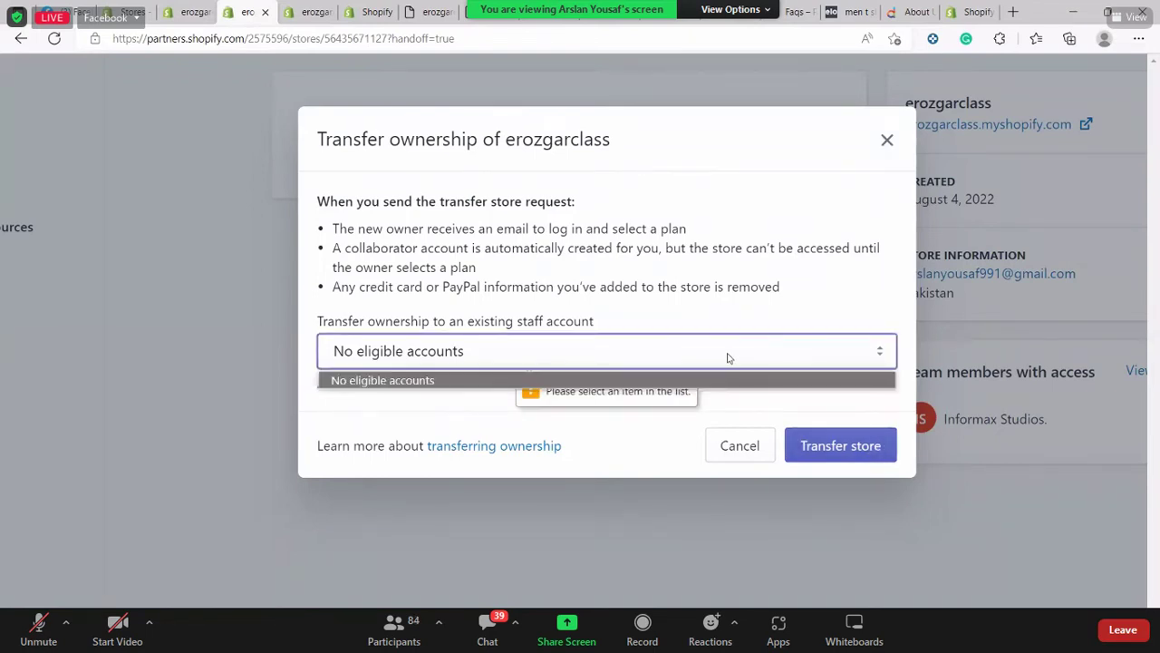
pyautogui.click(693, 360)
pyautogui.click(692, 360)
pyautogui.click(609, 328)
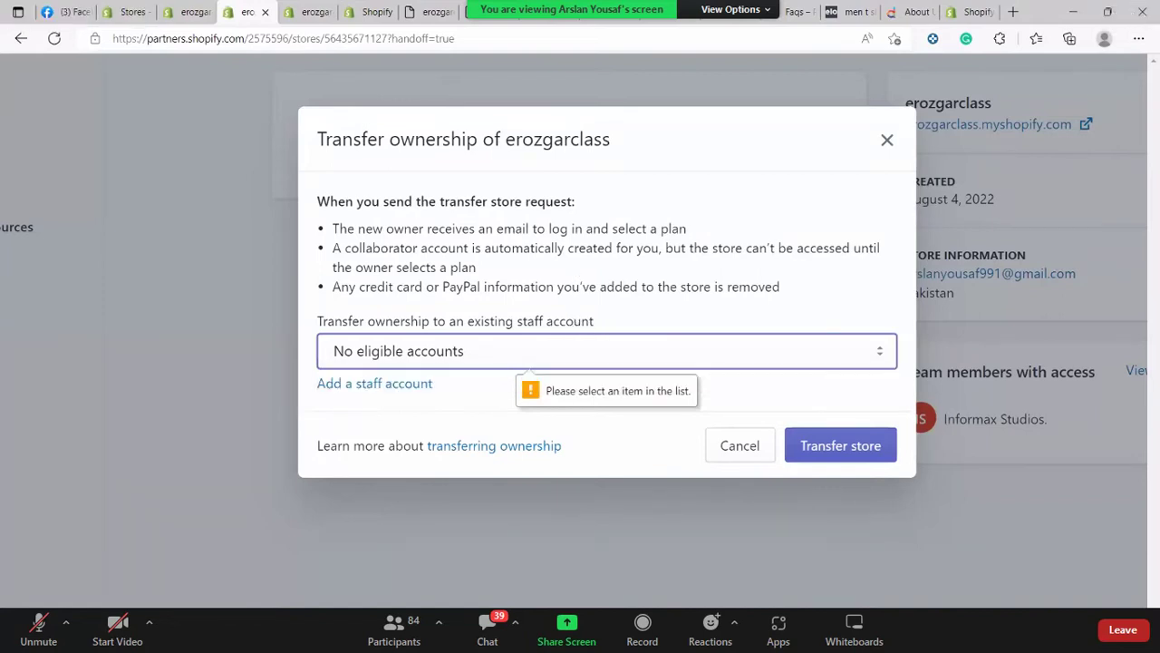
pyautogui.click(523, 448)
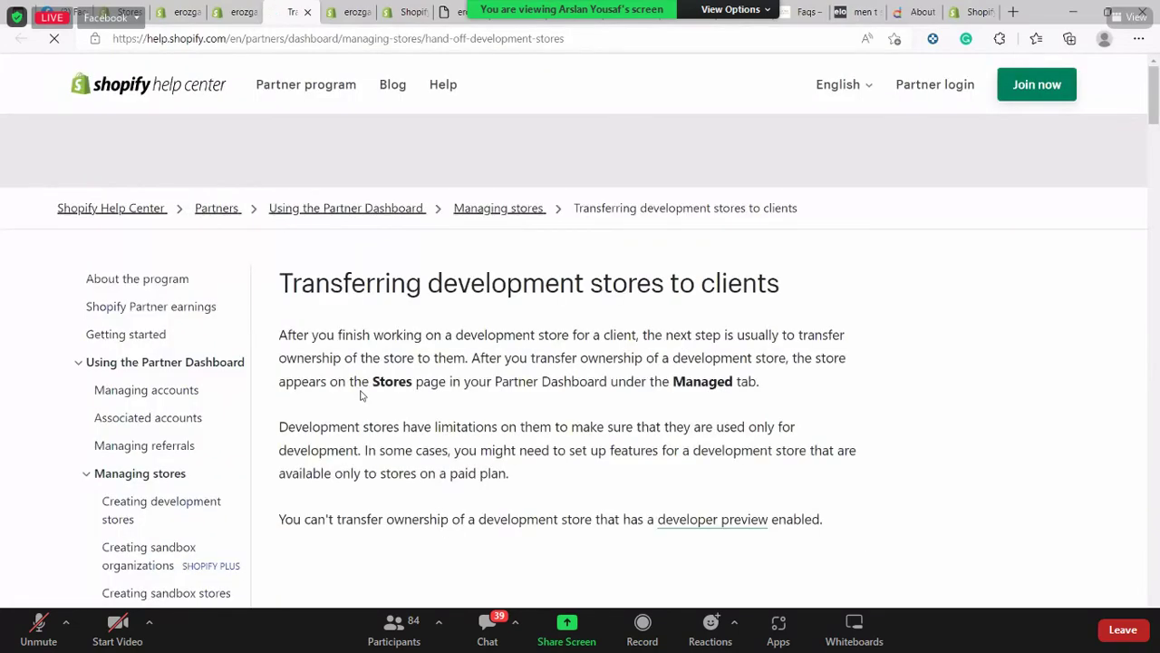
# Play the How to Transfer a Shopify Development Store video muted, skipping ahead to 1:15
pyautogui.scroll(-4, 360, 391)
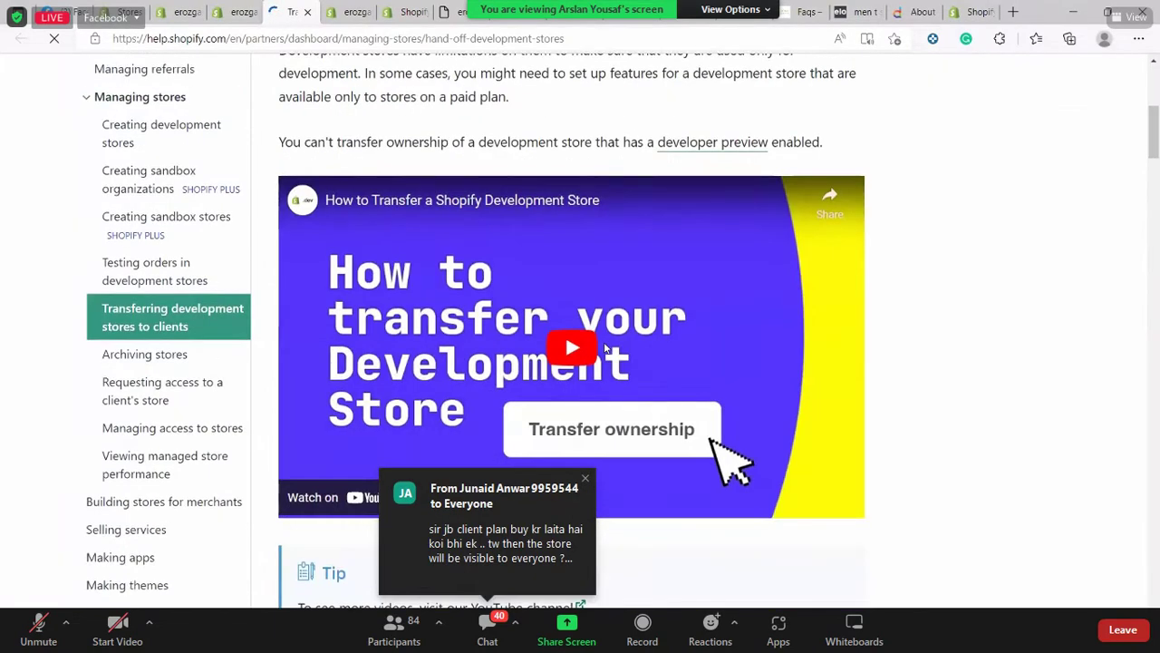
pyautogui.click(604, 345)
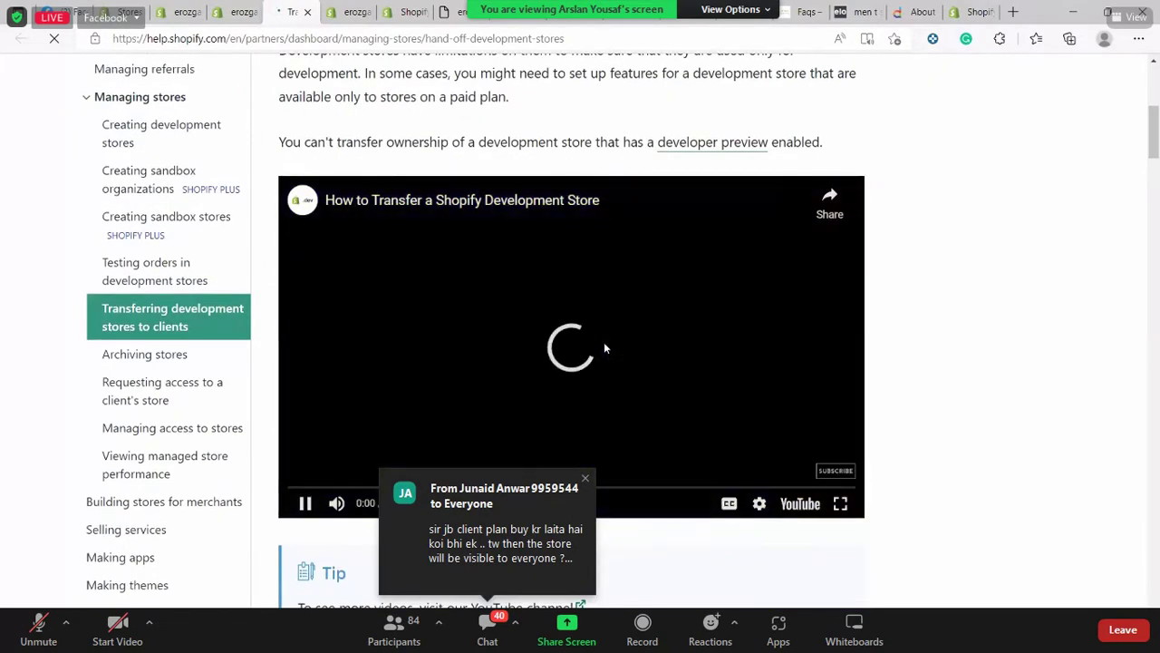
pyautogui.click(336, 503)
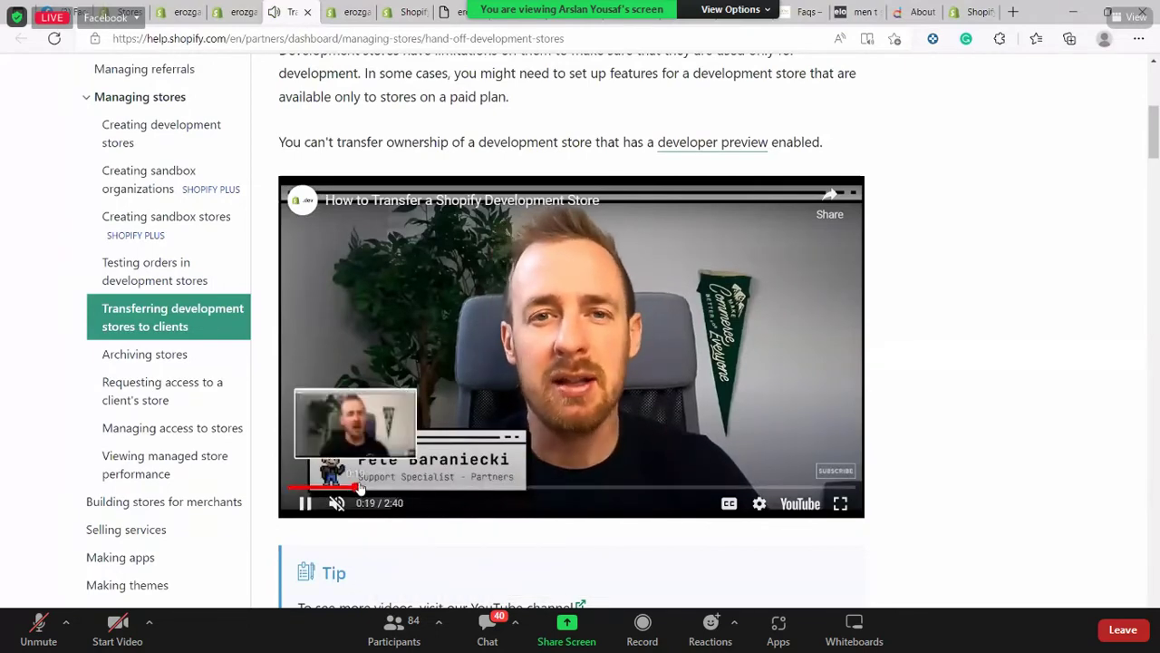
pyautogui.click(357, 487)
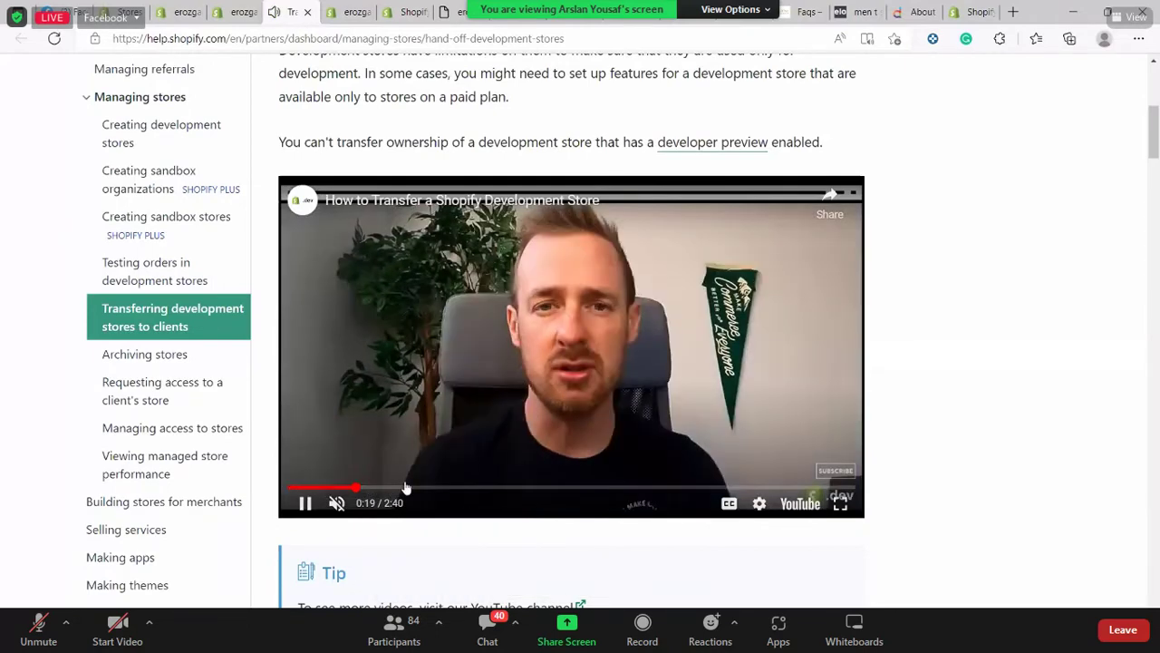
pyautogui.click(425, 487)
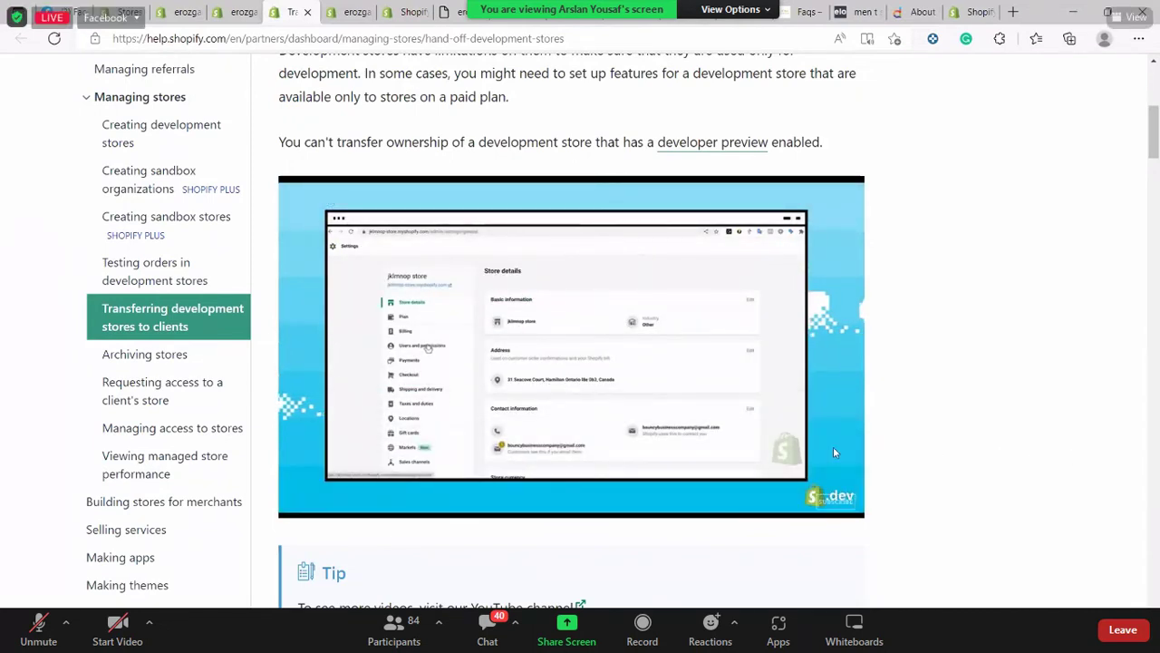
pyautogui.moveTo(820, 431)
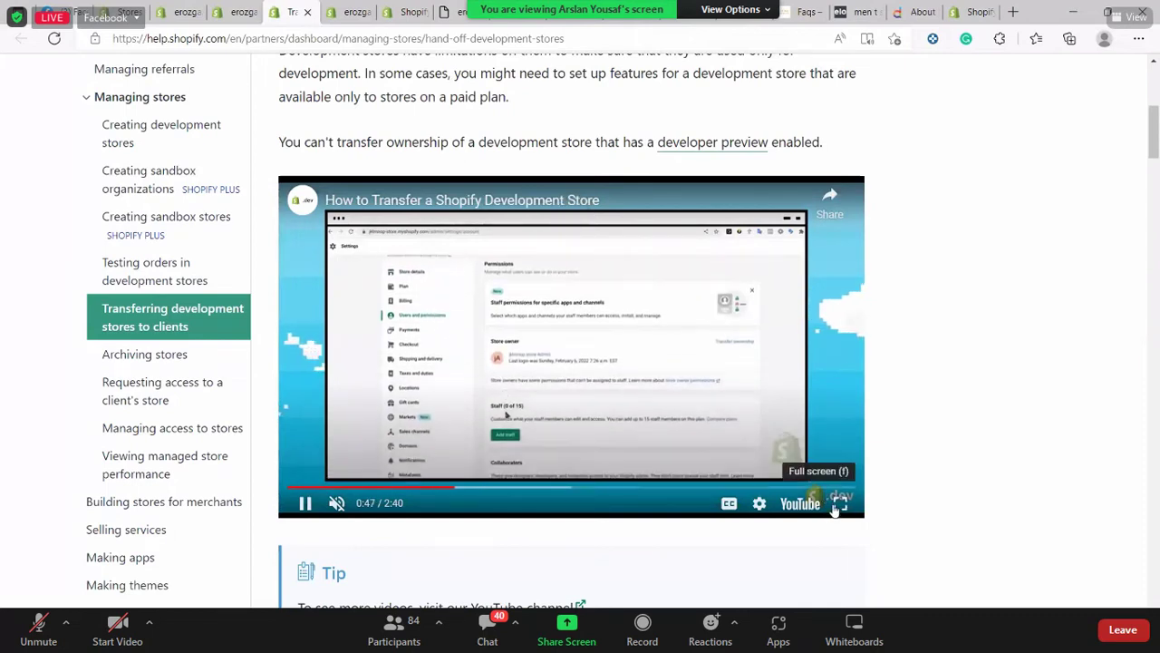
pyautogui.click(531, 487)
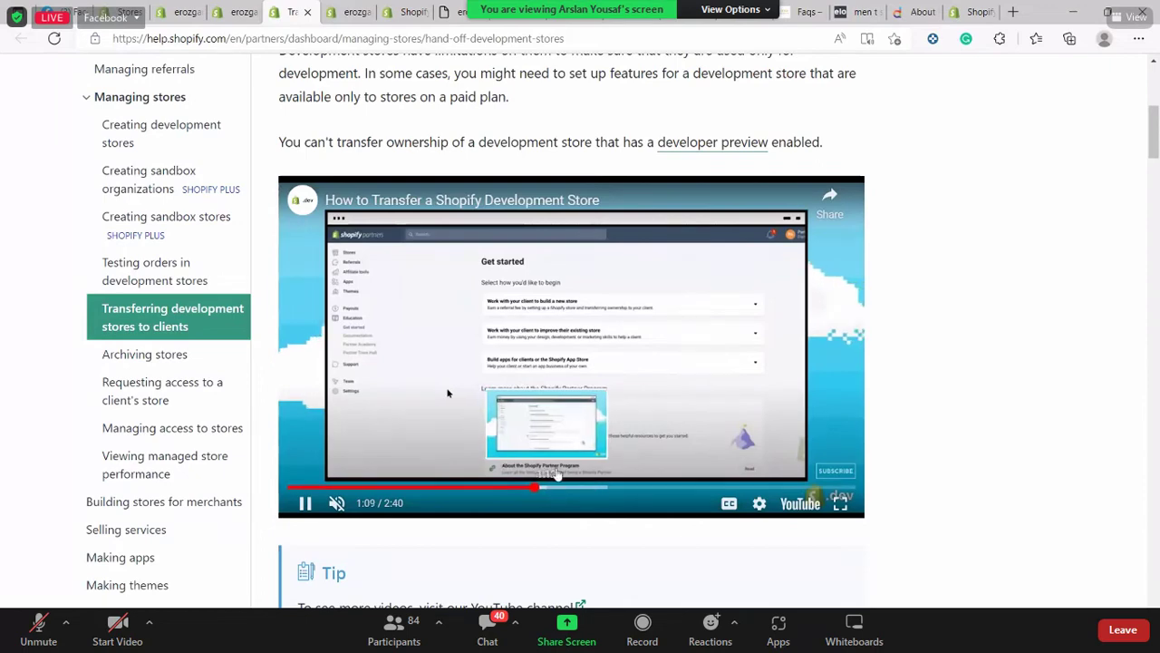
pyautogui.click(551, 488)
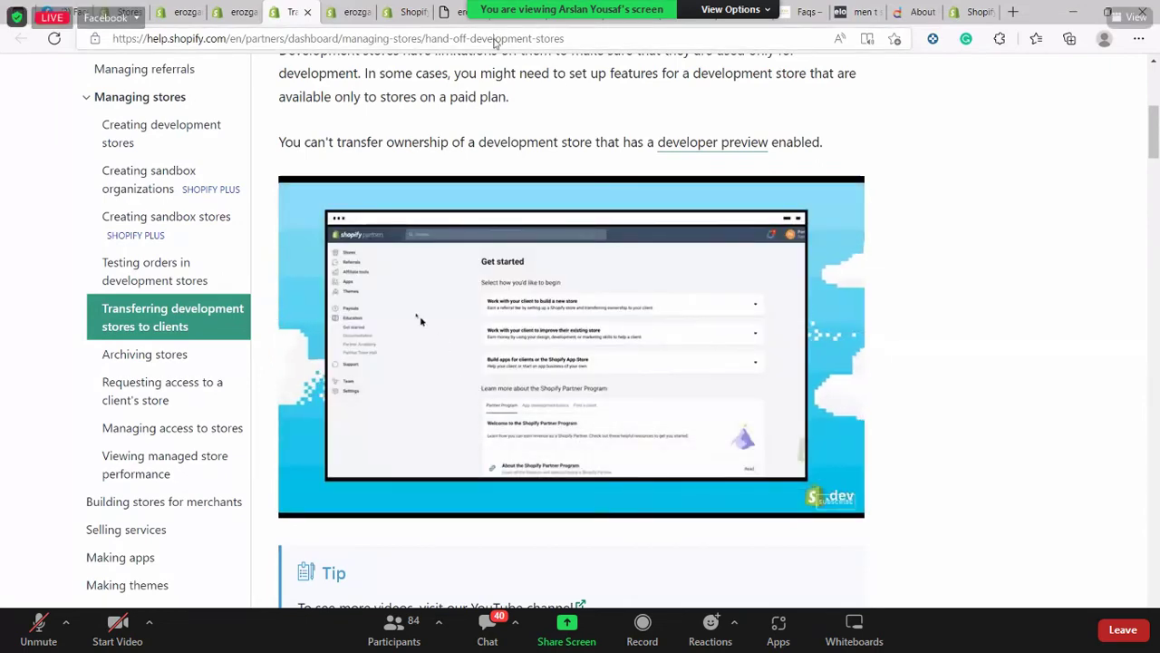
# Copy the Help Center article's web address from the address bar
pyautogui.click(535, 38)
pyautogui.rightClick(494, 40)
pyautogui.click(562, 183)
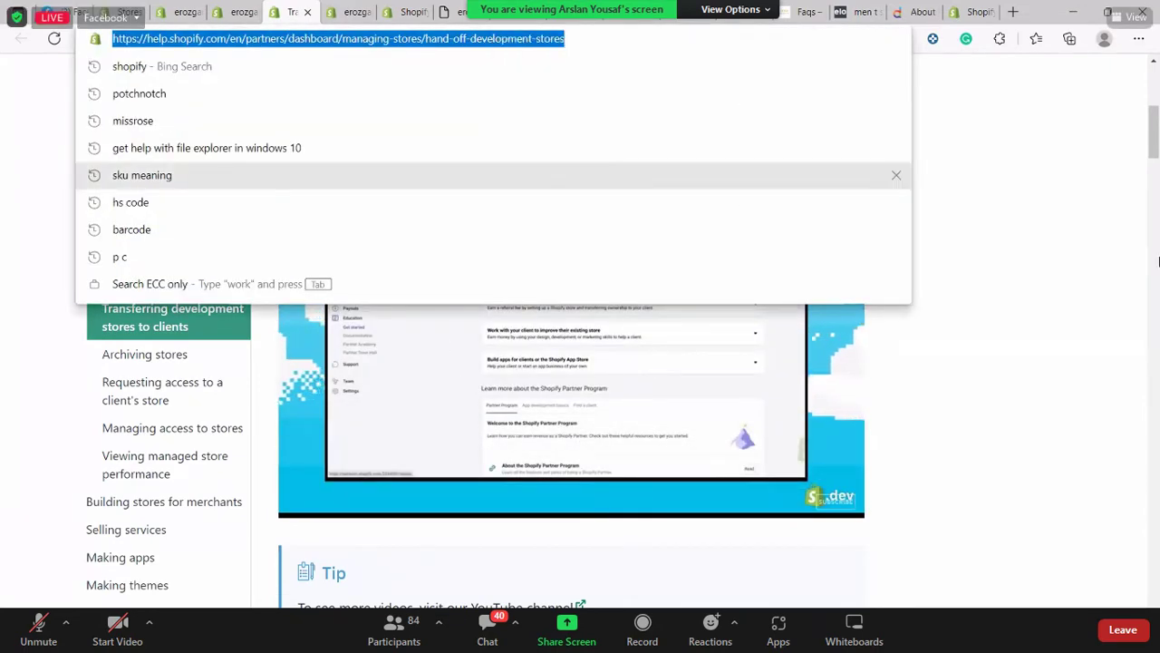
pyautogui.click(515, 445)
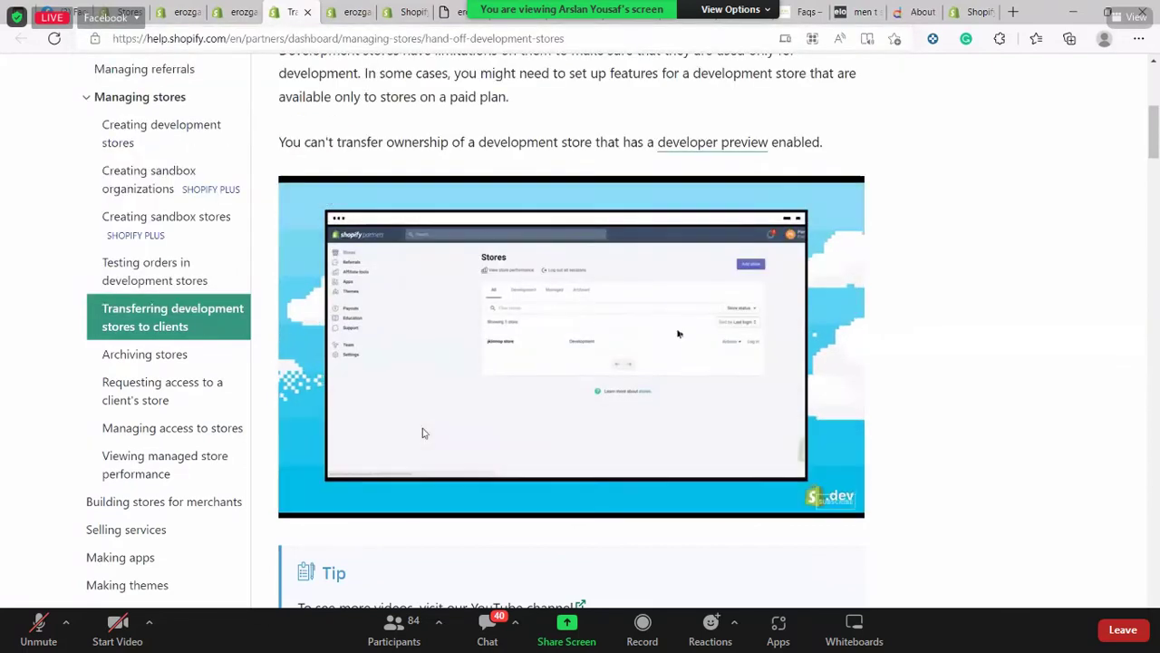
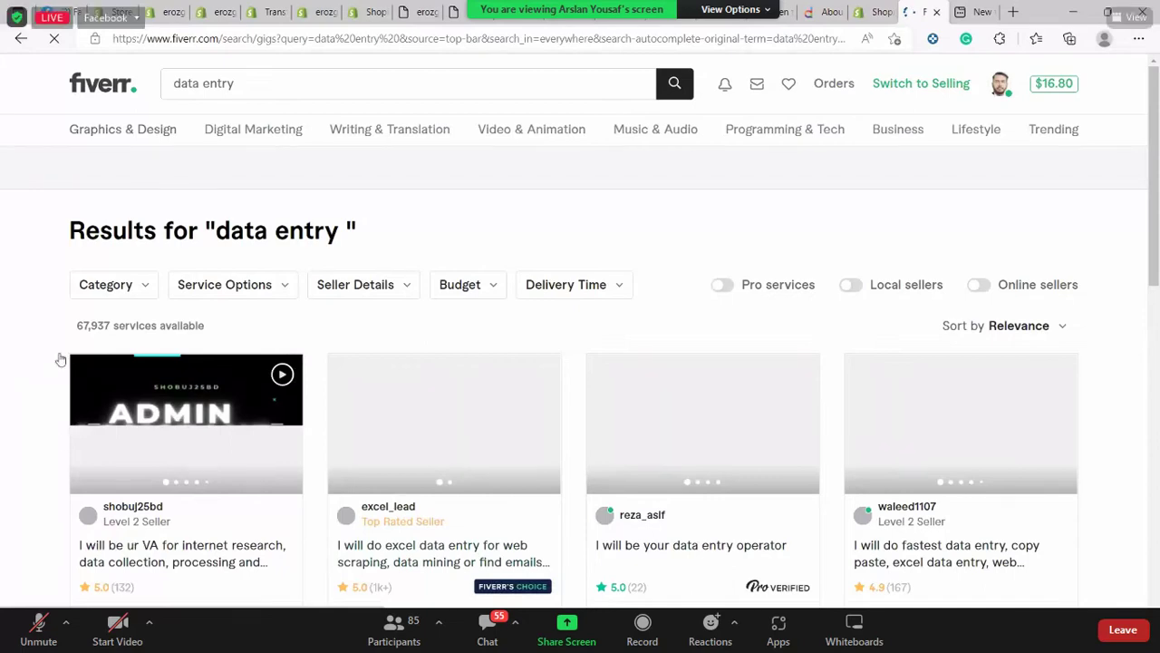
# Highlight the services count and browse the data entry gig results
pyautogui.moveTo(570, 250); pyautogui.dragTo(155, 303)
pyautogui.scroll(-1, 875, 426)
pyautogui.scroll(-1, 875, 426)
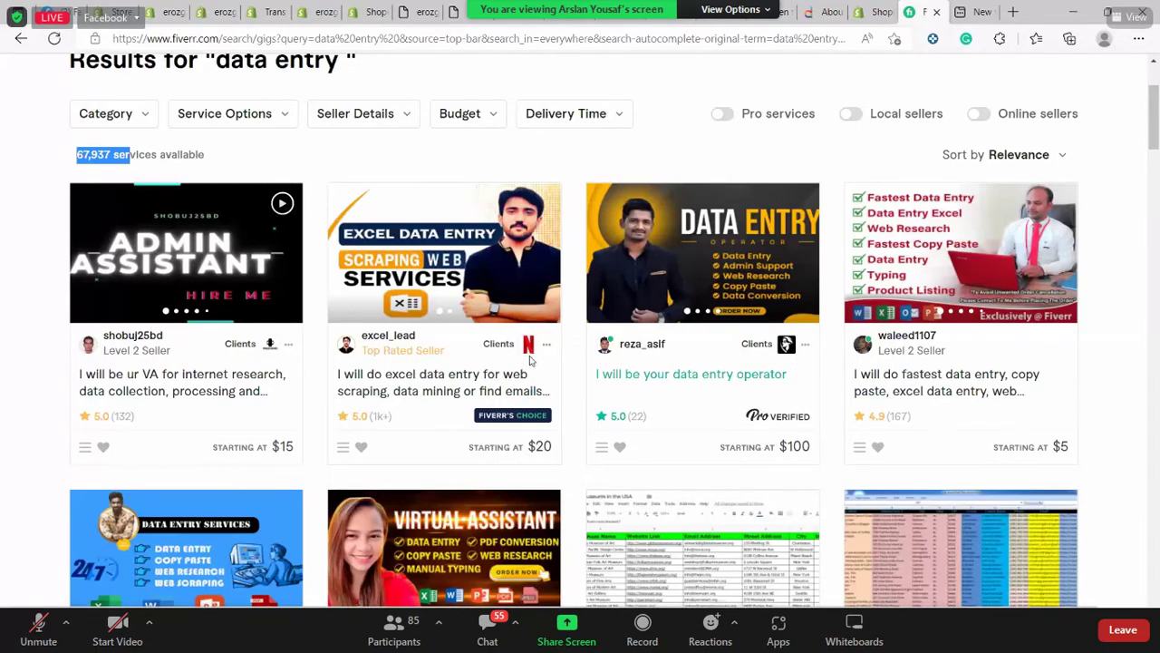
pyautogui.scroll(-2, 525, 363)
pyautogui.scroll(-3, 535, 366)
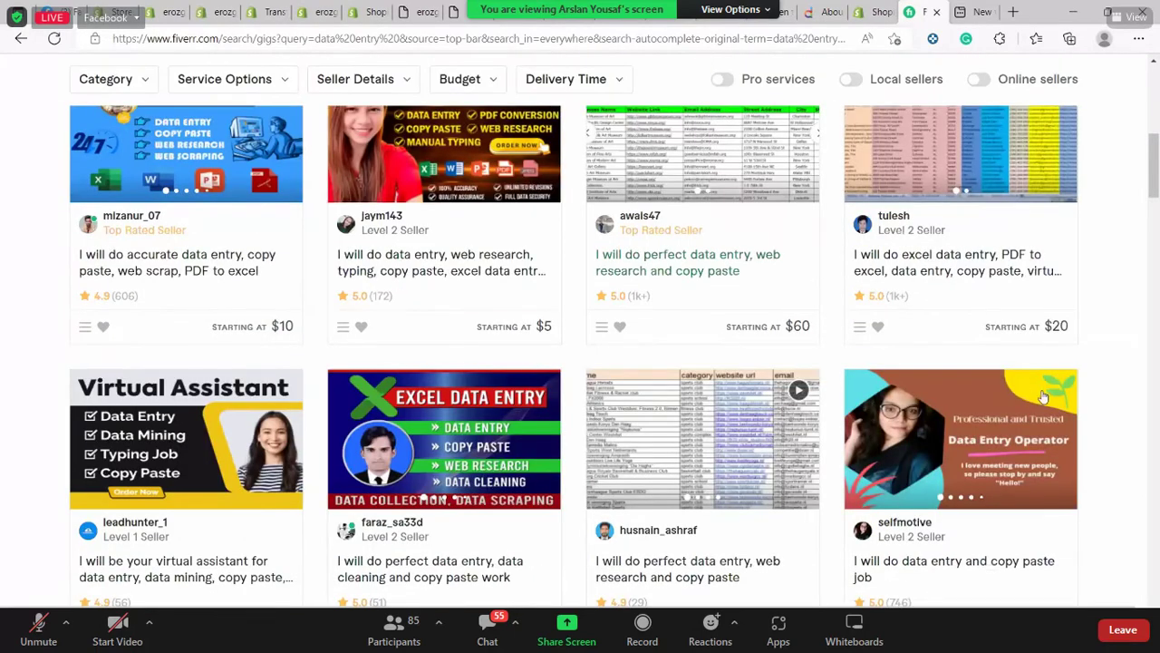
pyautogui.scroll(2, 1096, 414)
pyautogui.scroll(2, 254, 188)
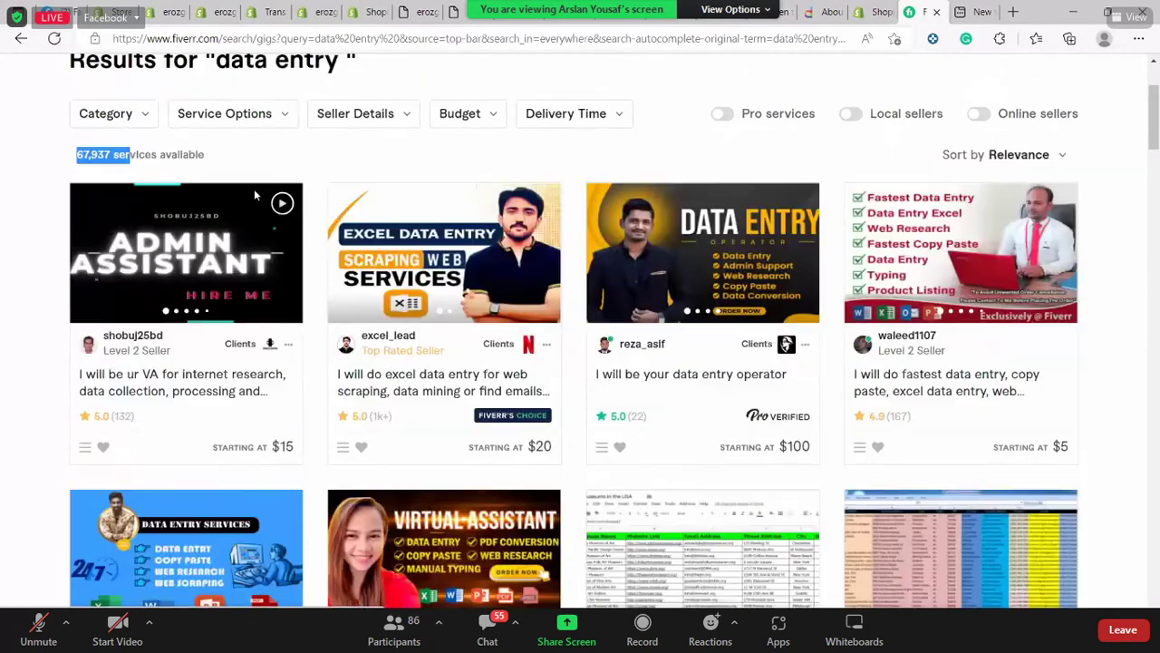
pyautogui.scroll(-2, 272, 148)
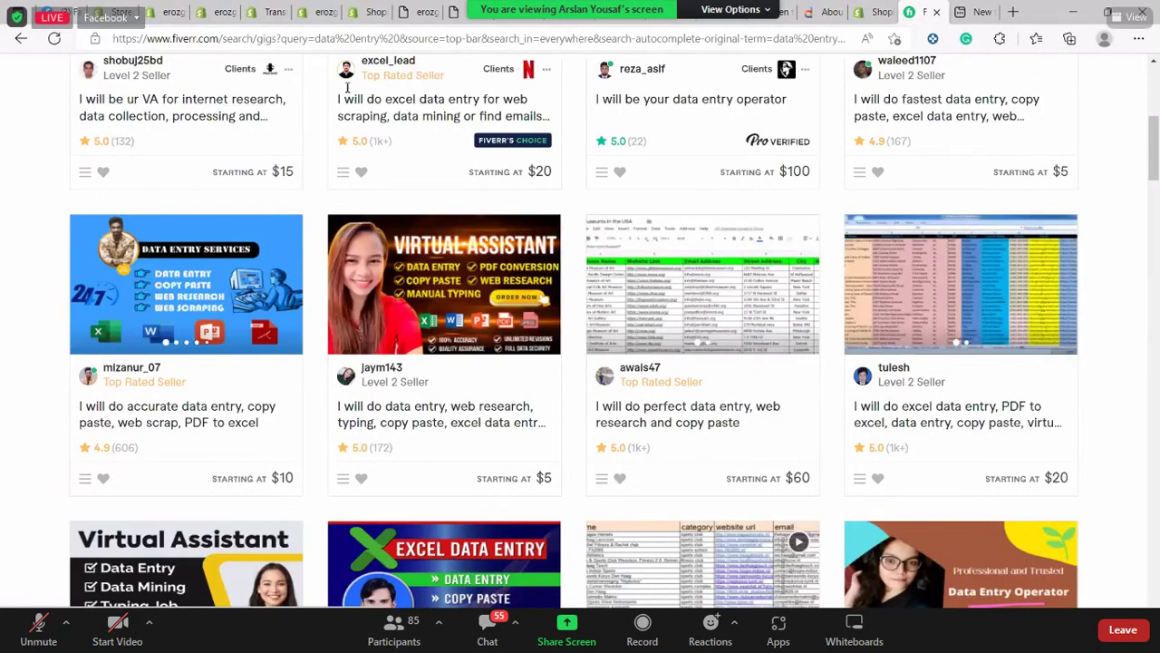
pyautogui.scroll(-1, 347, 87)
pyautogui.scroll(5, 347, 87)
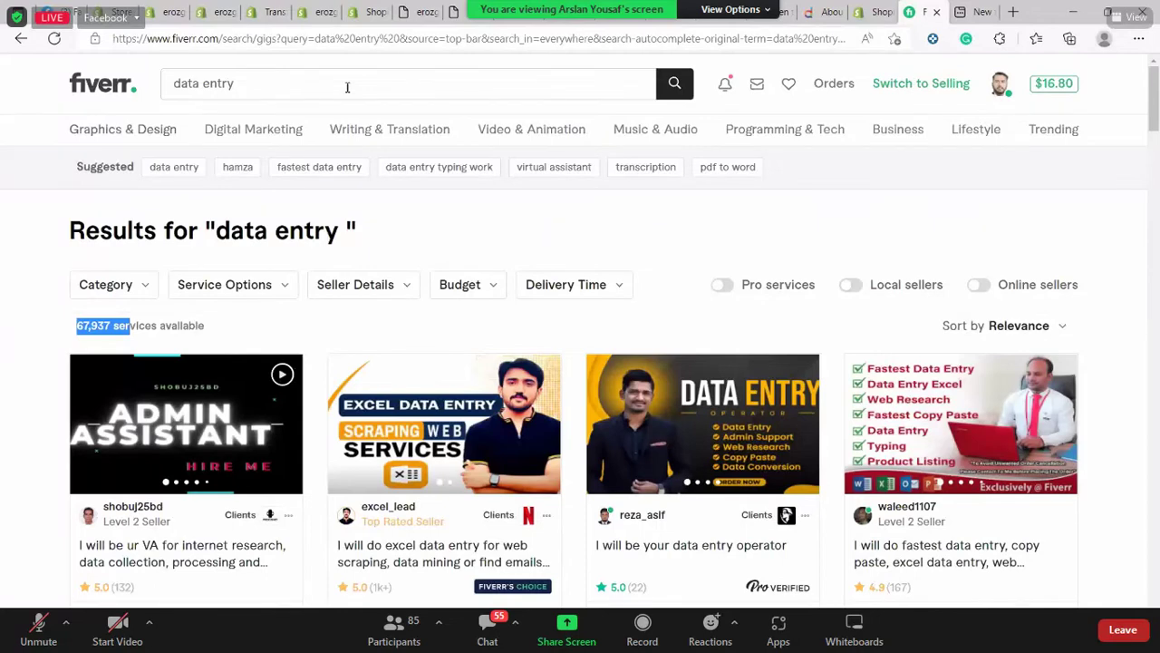
# Search Fiverr for 'shopify' and browse the 31,283 service results
pyautogui.click(347, 87)
pyautogui.write('shop')
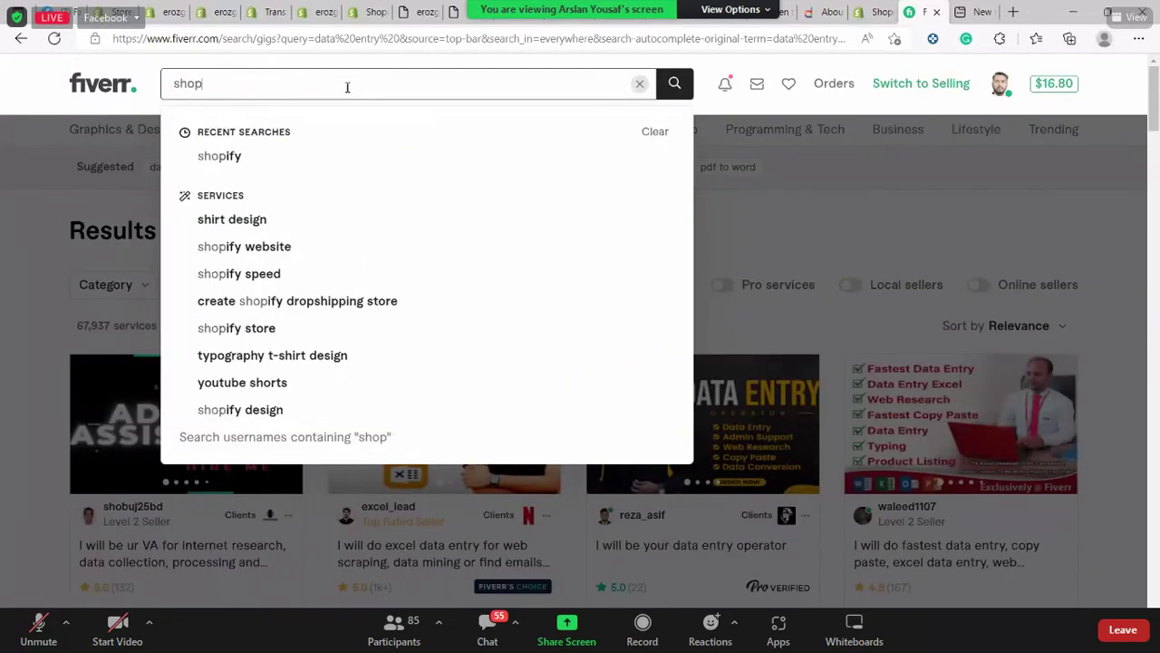
pyautogui.write('ify')
pyautogui.press('Return')
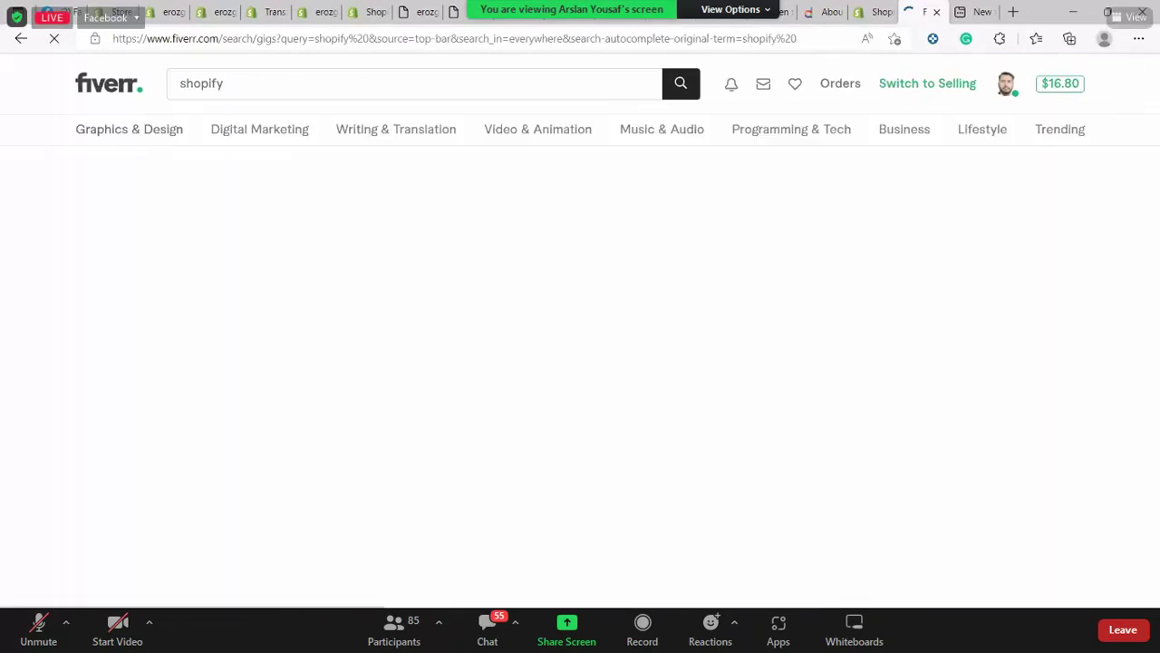
pyautogui.scroll(-1, 442, 340)
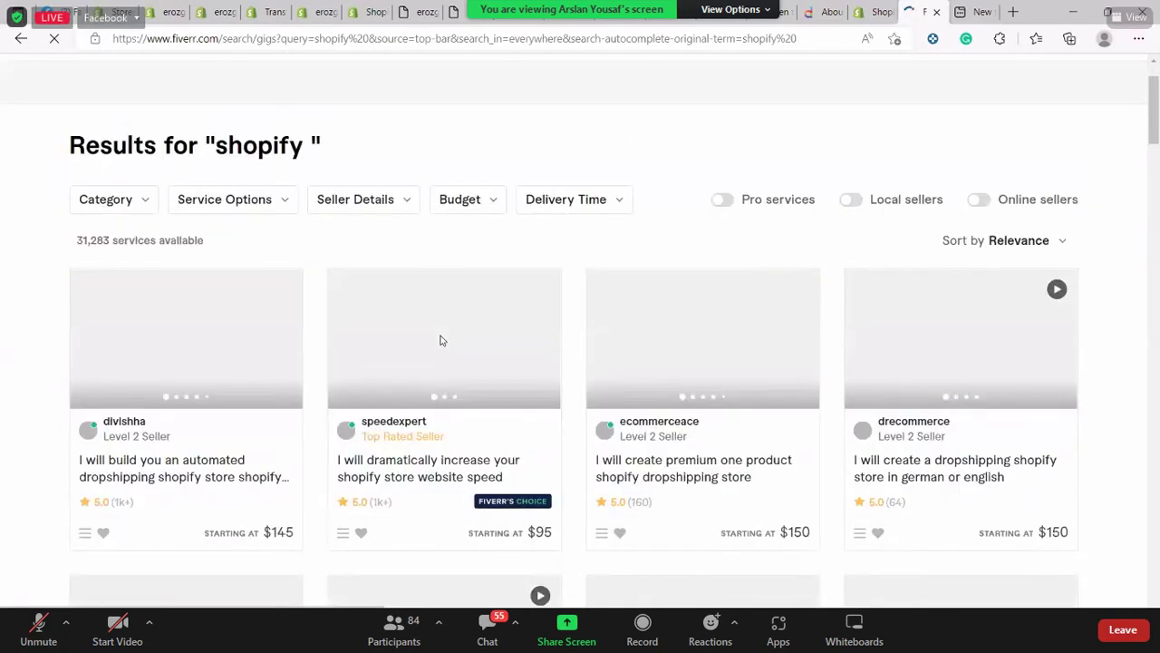
pyautogui.scroll(-1, 336, 440)
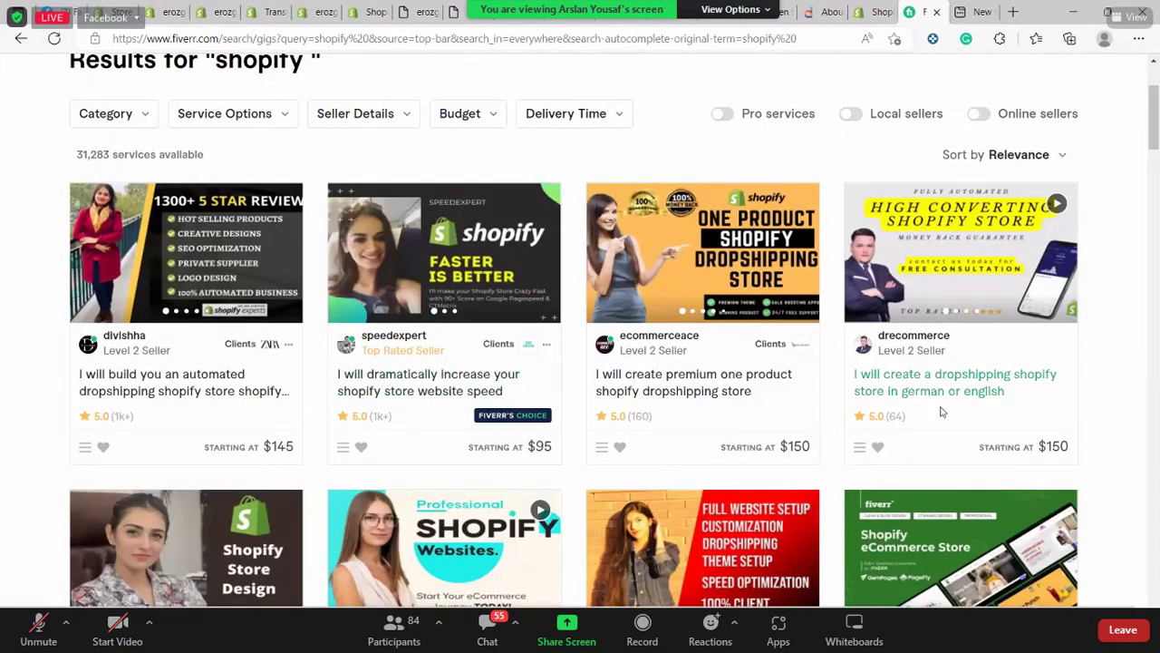
pyautogui.scroll(-1, 940, 412)
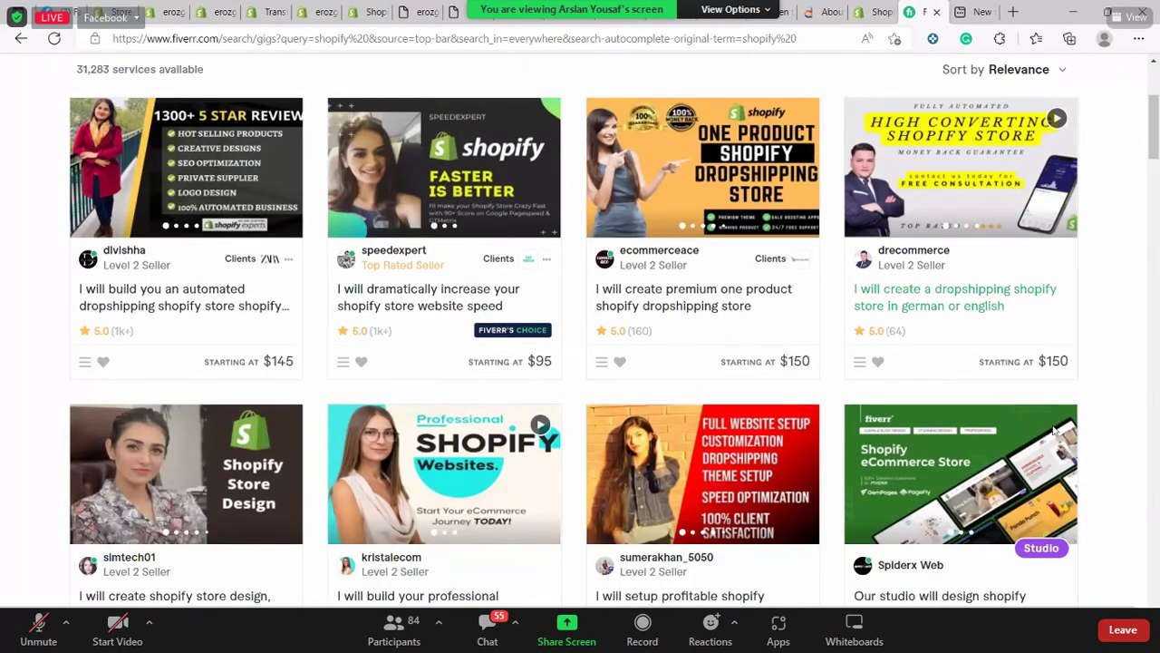
pyautogui.scroll(-2, 963, 436)
pyautogui.scroll(-1, 507, 453)
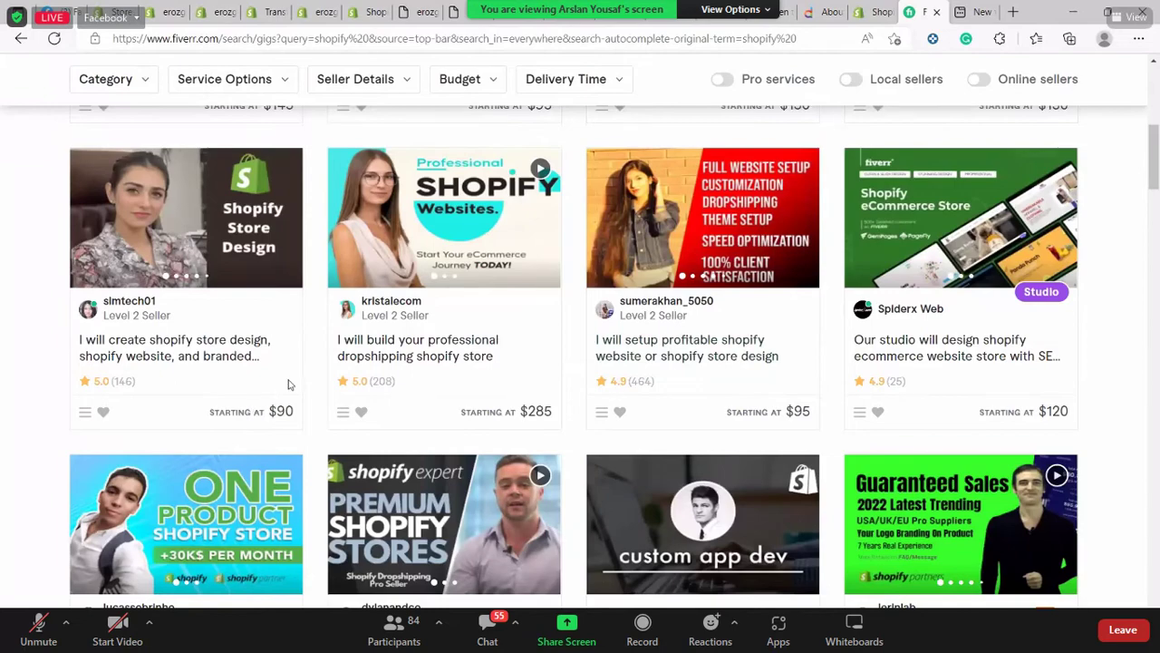
pyautogui.scroll(-2, 489, 403)
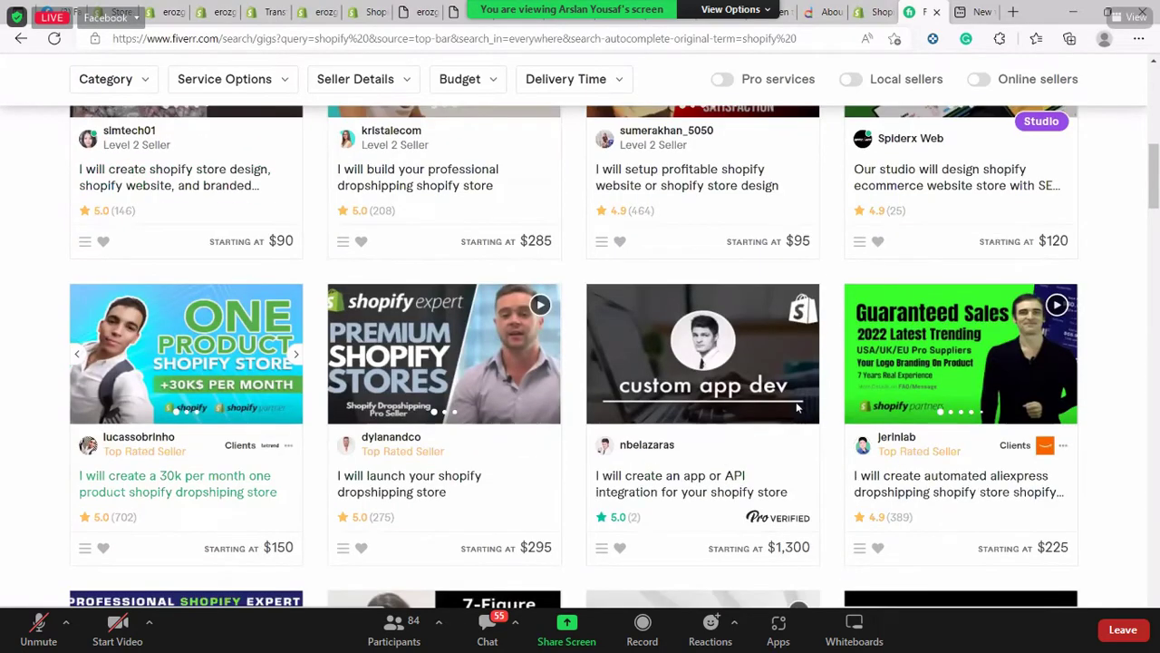
pyautogui.scroll(-2, 816, 408)
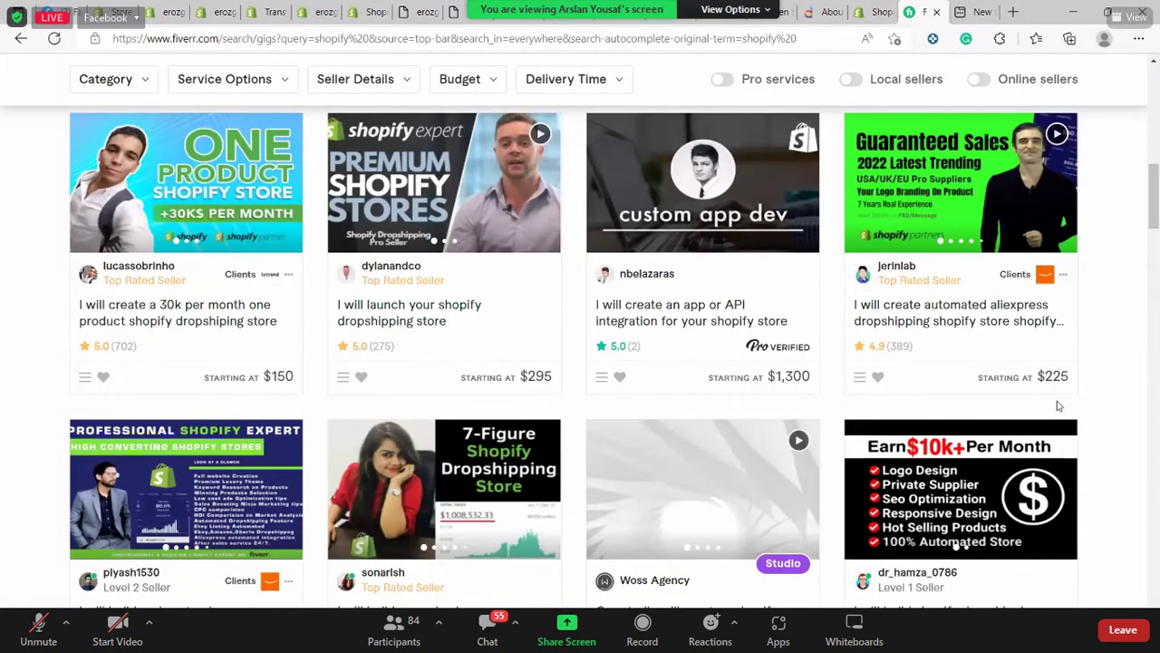
pyautogui.scroll(-4, 1058, 397)
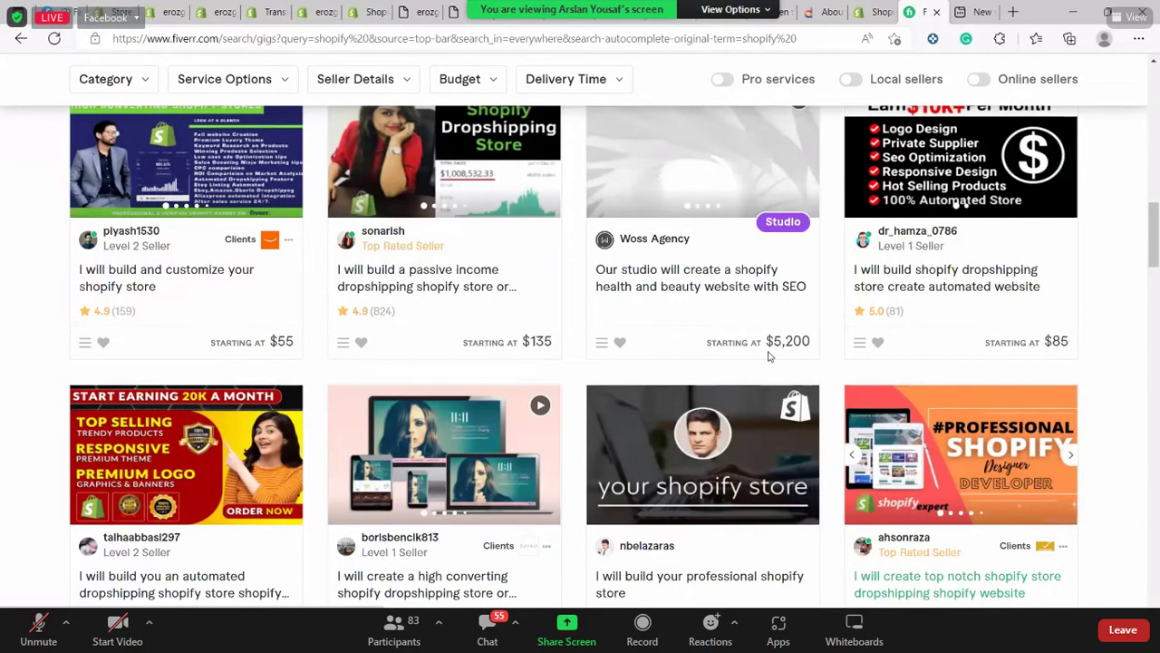
pyautogui.scroll(1, 745, 354)
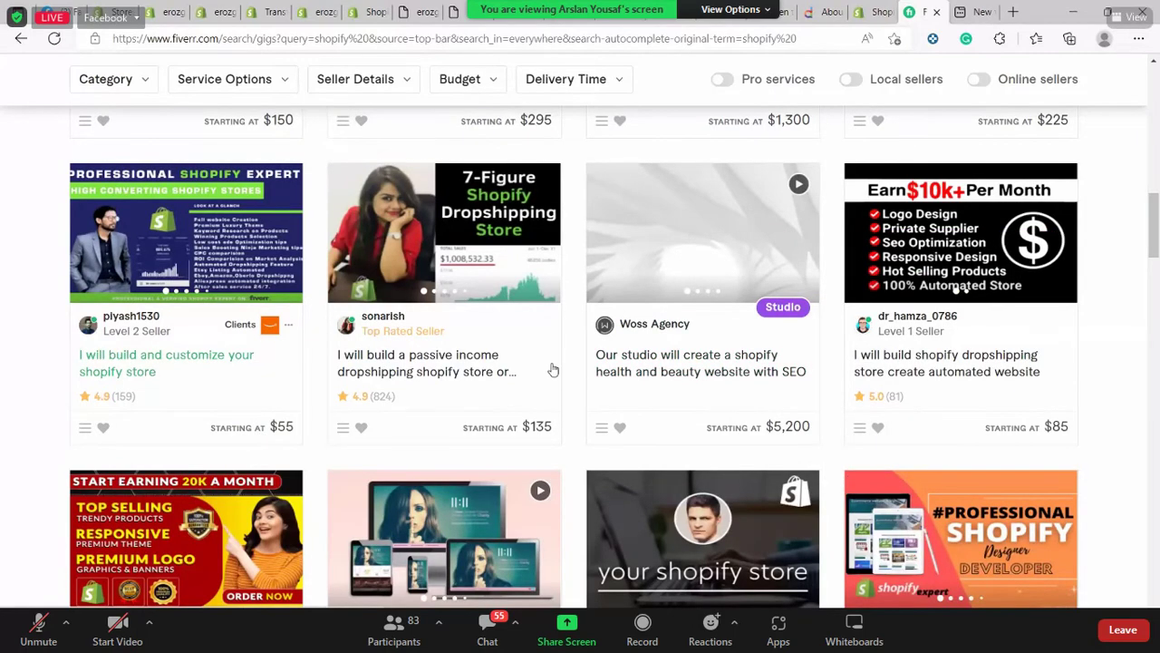
pyautogui.scroll(-4, 553, 370)
pyautogui.scroll(-6, 553, 370)
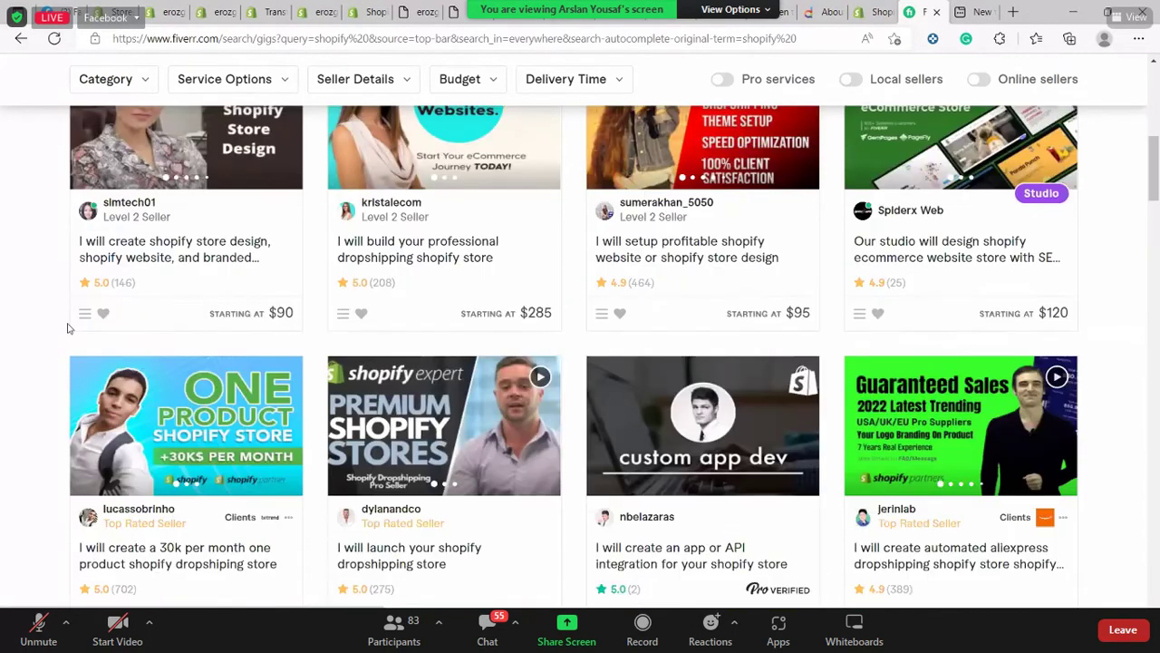
pyautogui.scroll(15, 116, 322)
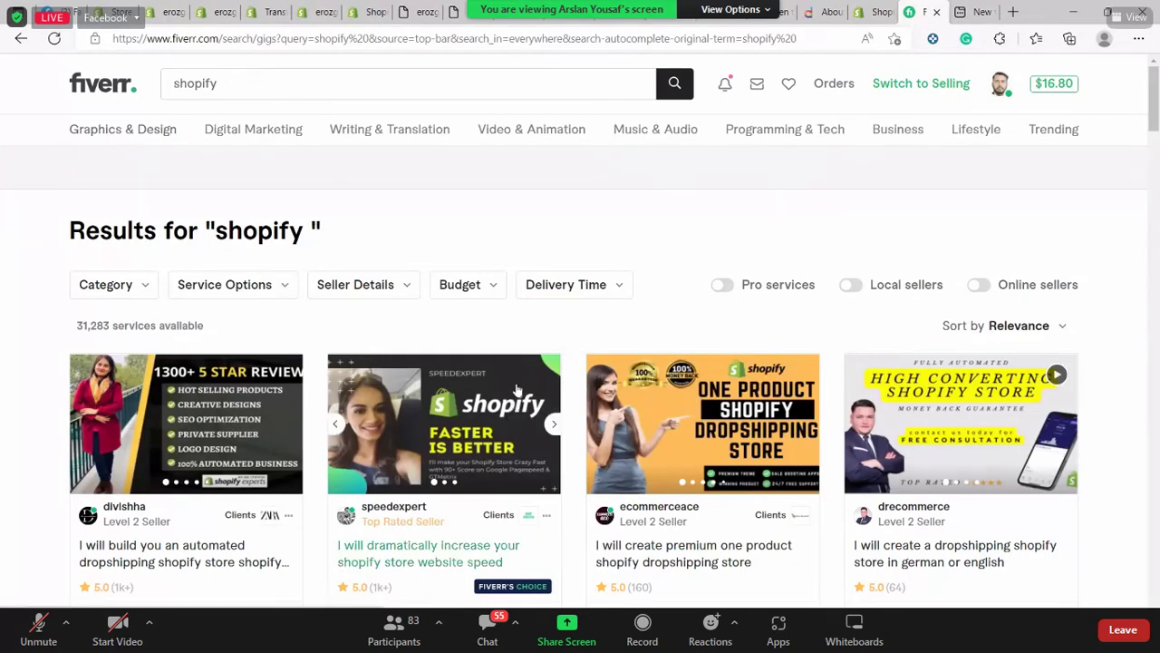
# Look over the Budget and Seller Details filter choices
pyautogui.click(495, 291)
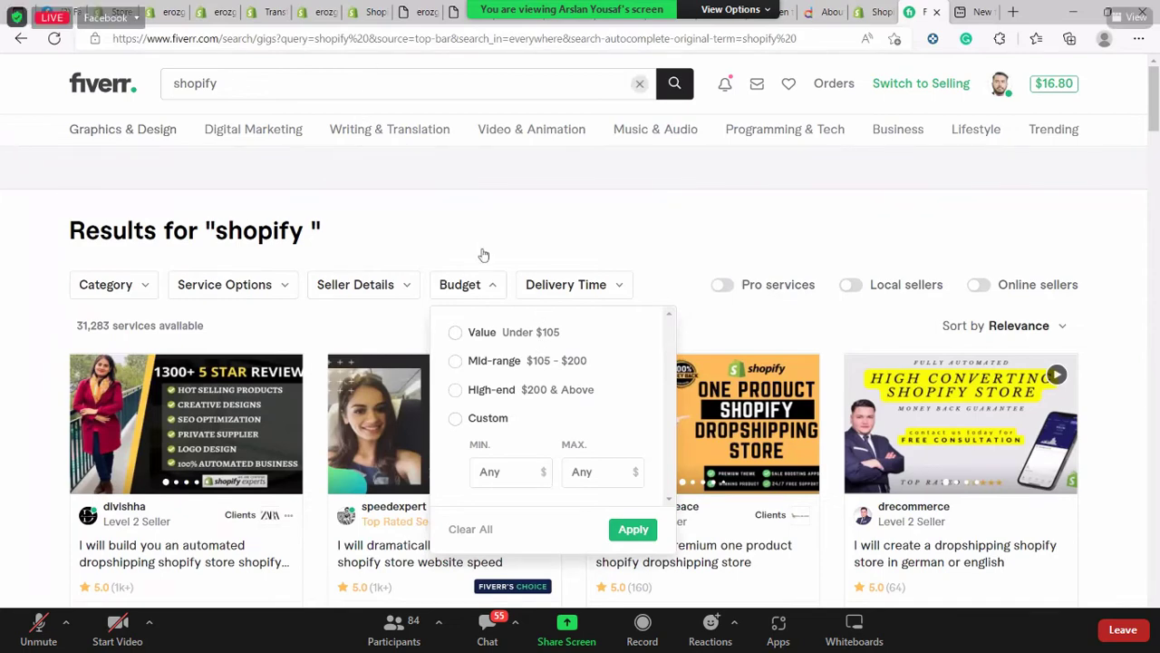
pyautogui.click(351, 286)
pyautogui.scroll(-2, 467, 176)
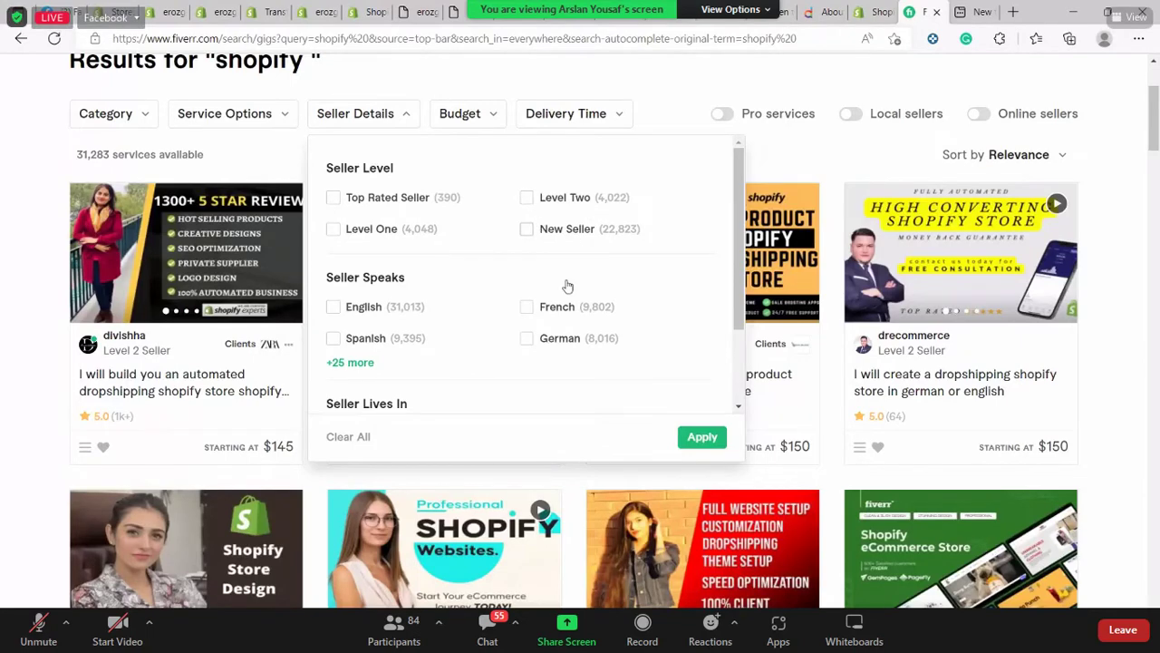
pyautogui.scroll(-1, 562, 281)
pyautogui.scroll(1, 550, 277)
# Limit results to the Shopify platform under Service Options, leaving 30,392 services
pyautogui.click(261, 116)
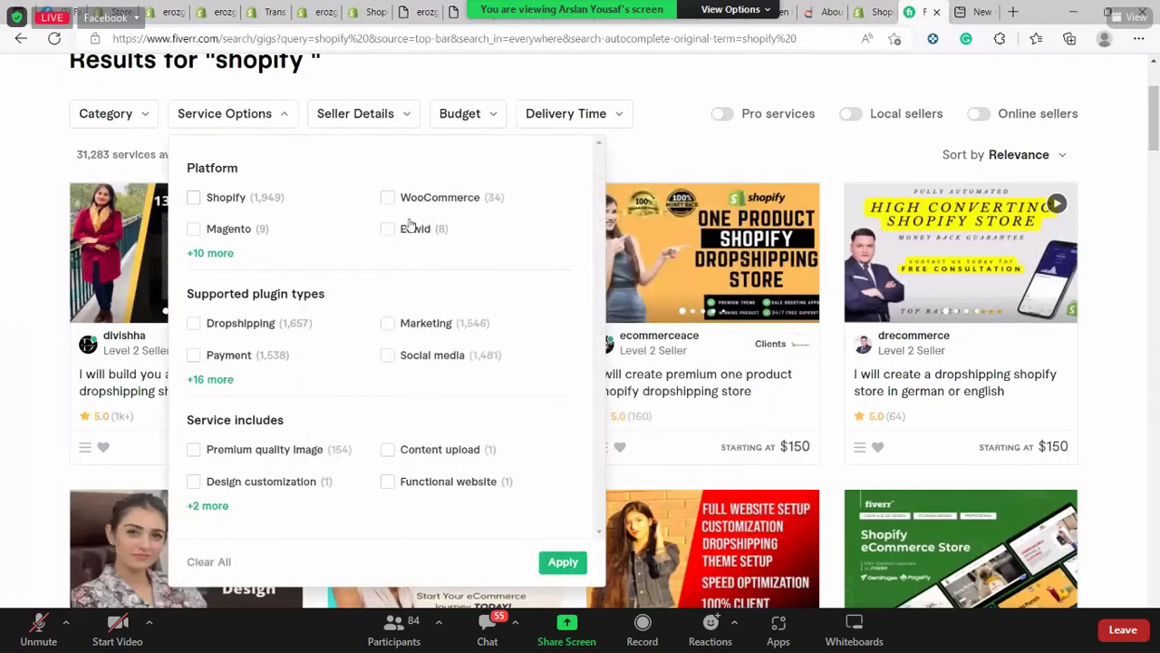
pyautogui.click(194, 197)
pyautogui.scroll(1, 587, 193)
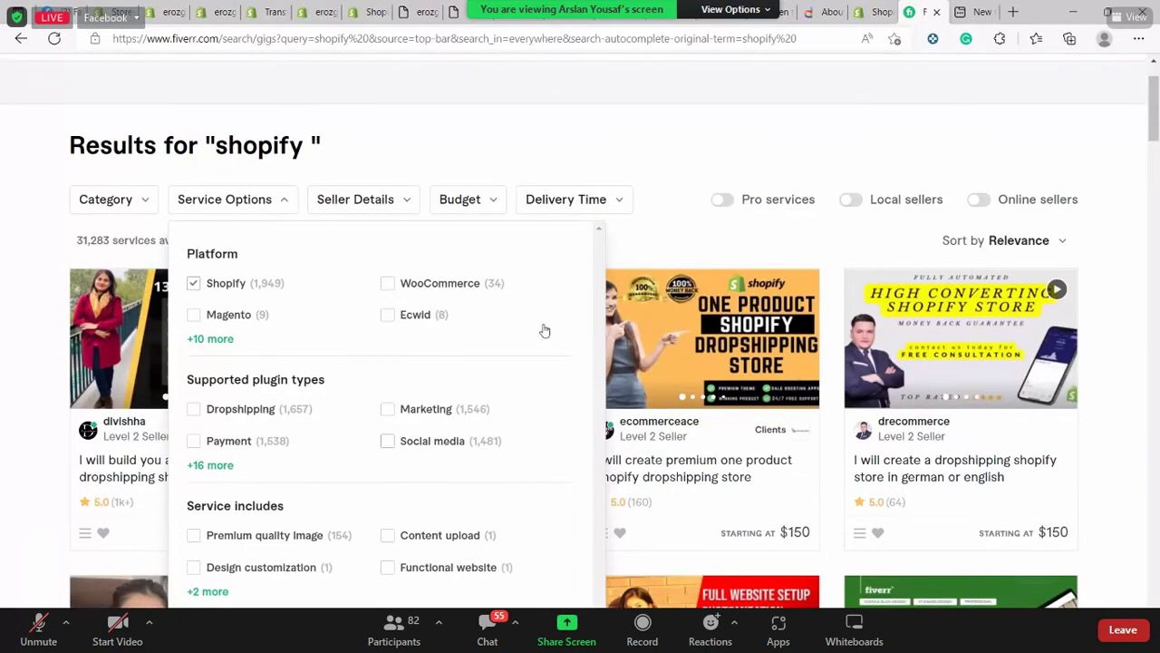
pyautogui.scroll(-4, 580, 471)
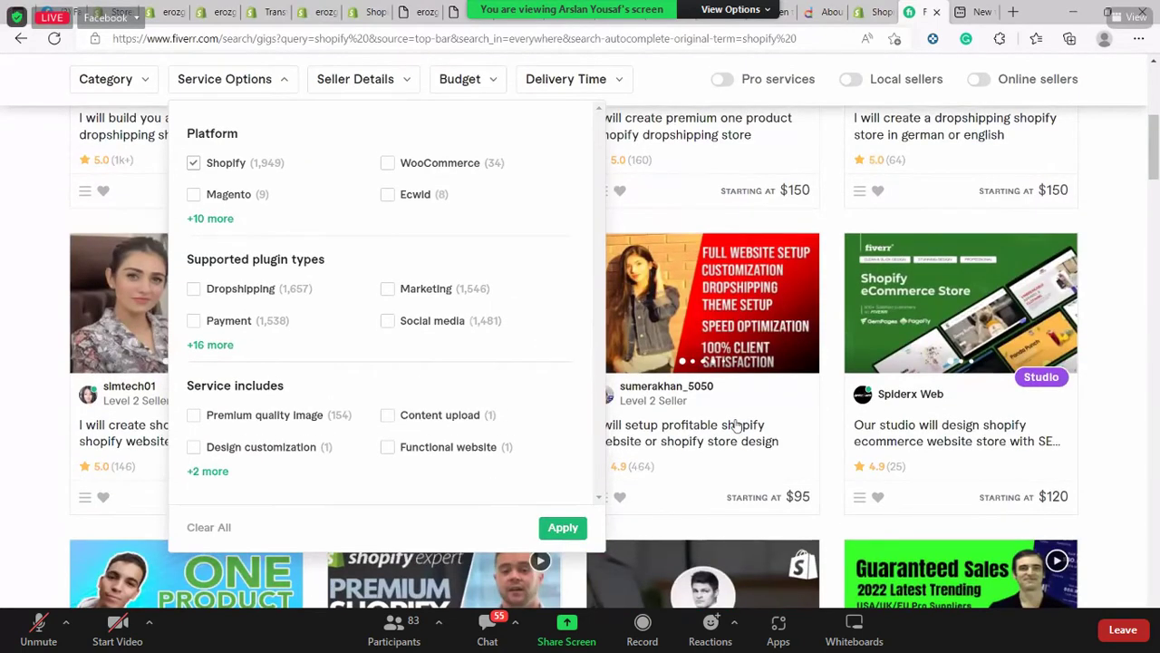
pyautogui.scroll(4, 539, 444)
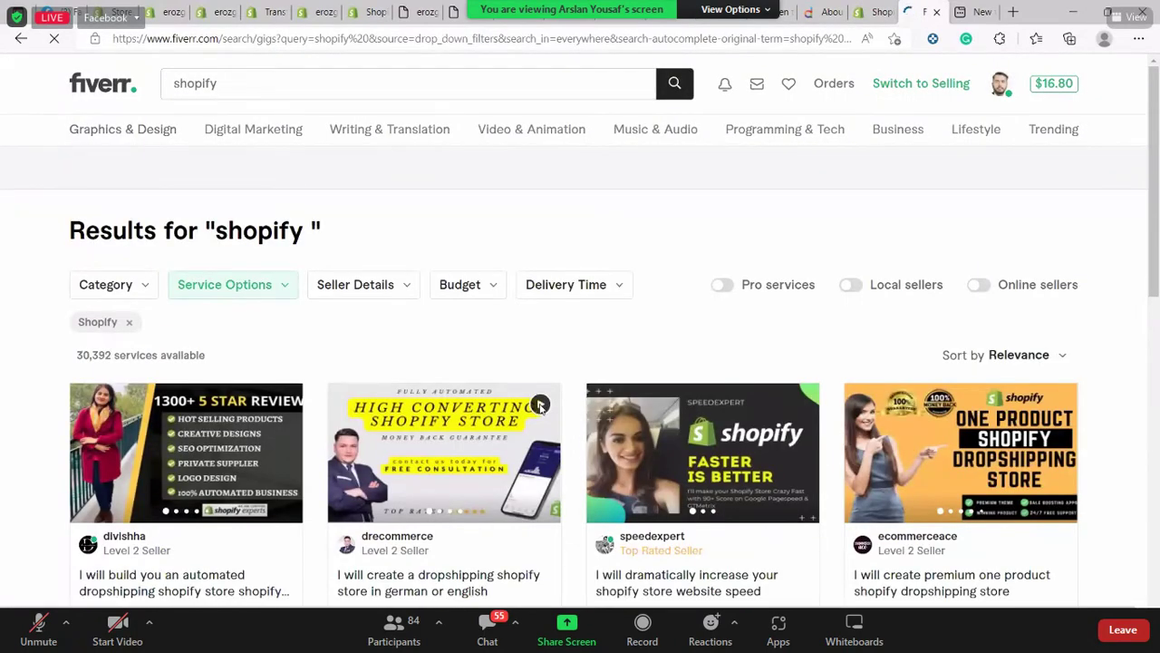
pyautogui.scroll(-3, 240, 347)
pyautogui.scroll(3, 208, 342)
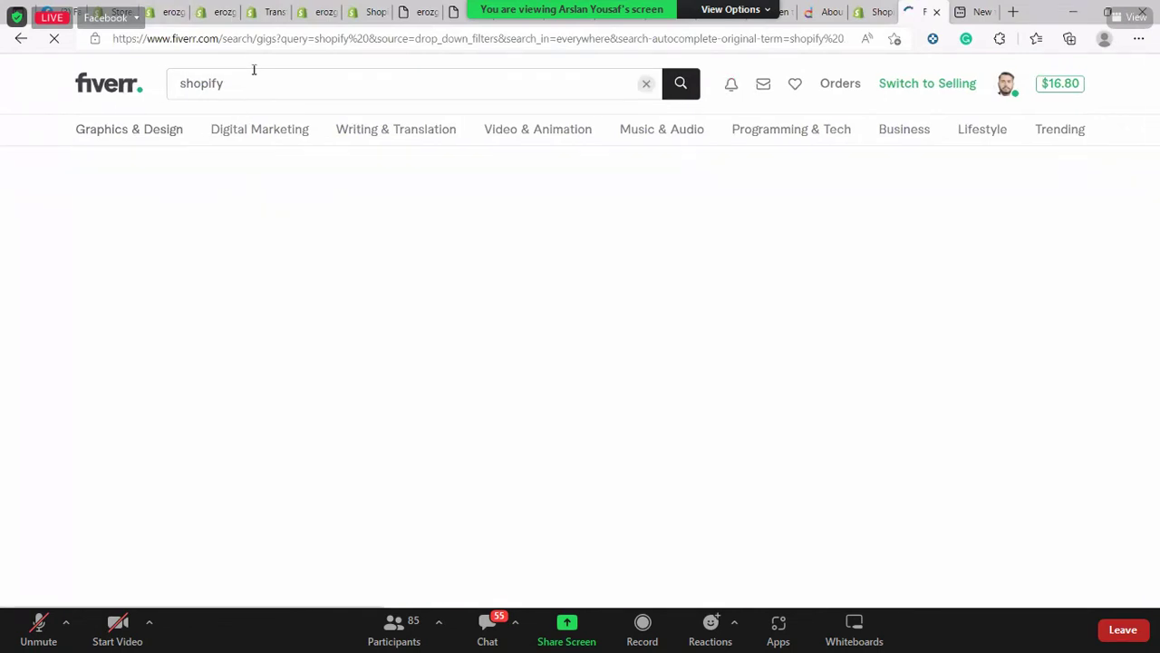
# Replace the search with 'data entry' and dismiss the budget price options
pyautogui.click(236, 82)
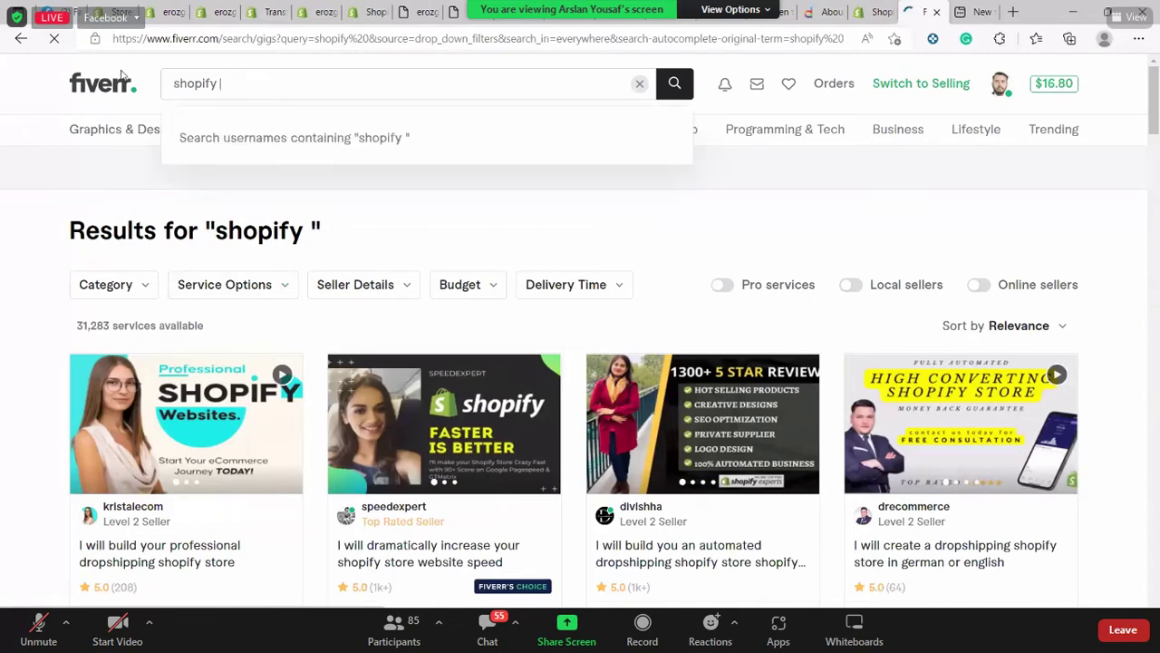
pyautogui.moveTo(227, 82); pyautogui.dragTo(122, 77)
pyautogui.press('BackSpace')
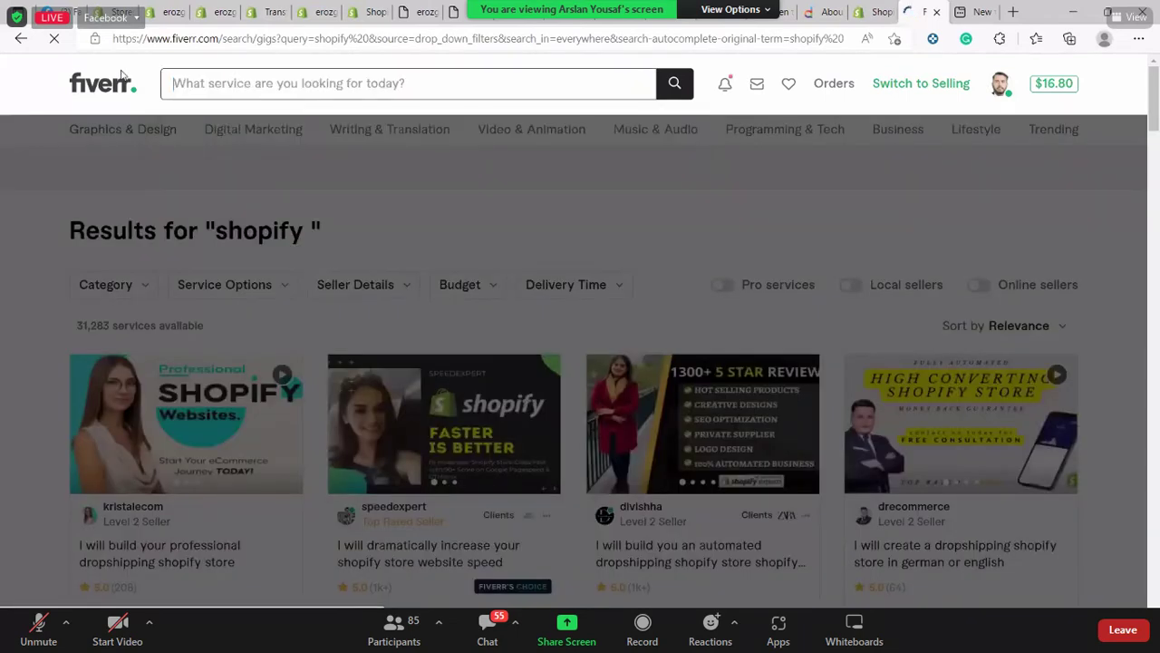
pyautogui.write('data ent')
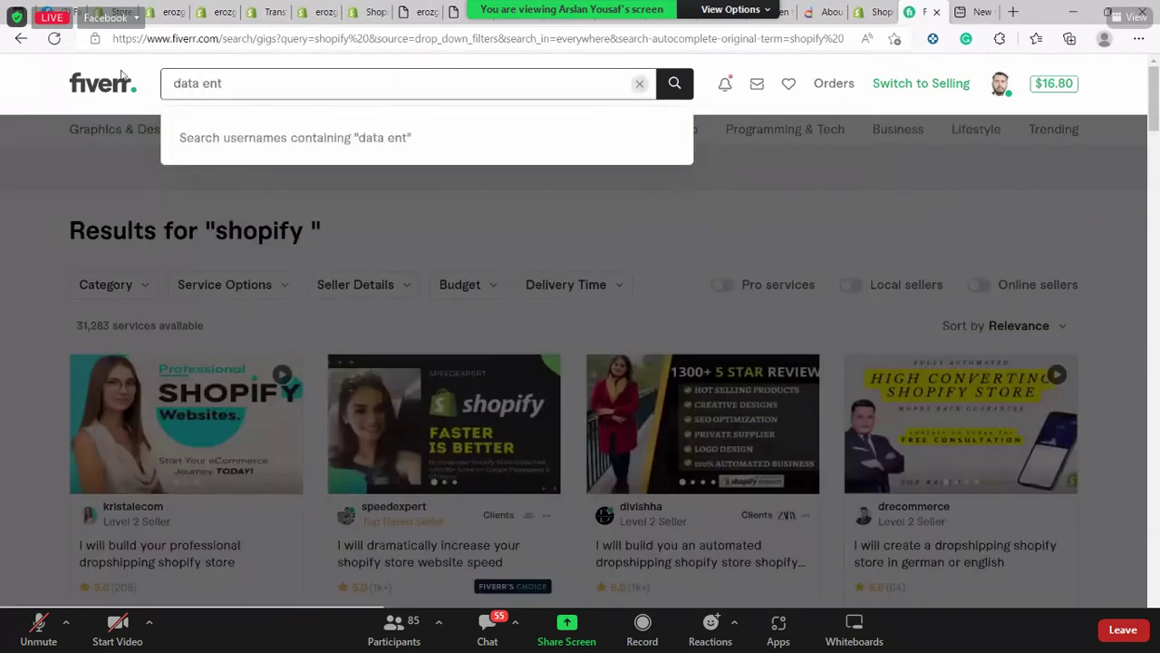
pyautogui.write('ry')
pyautogui.press('Return')
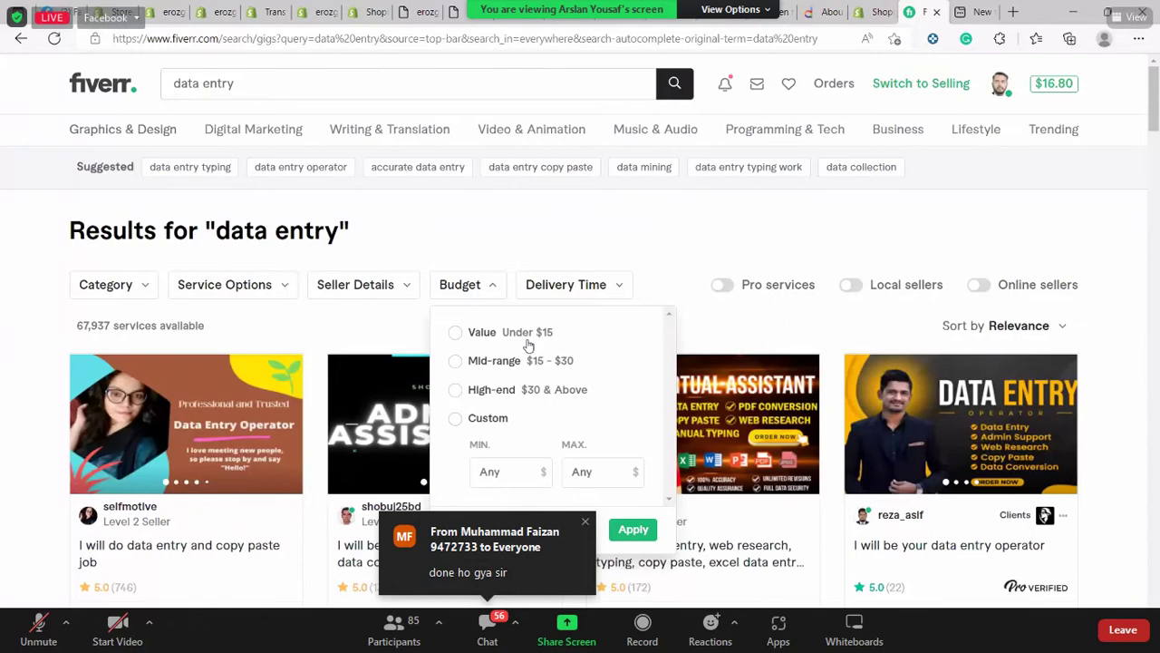
pyautogui.scroll(5, 528, 346)
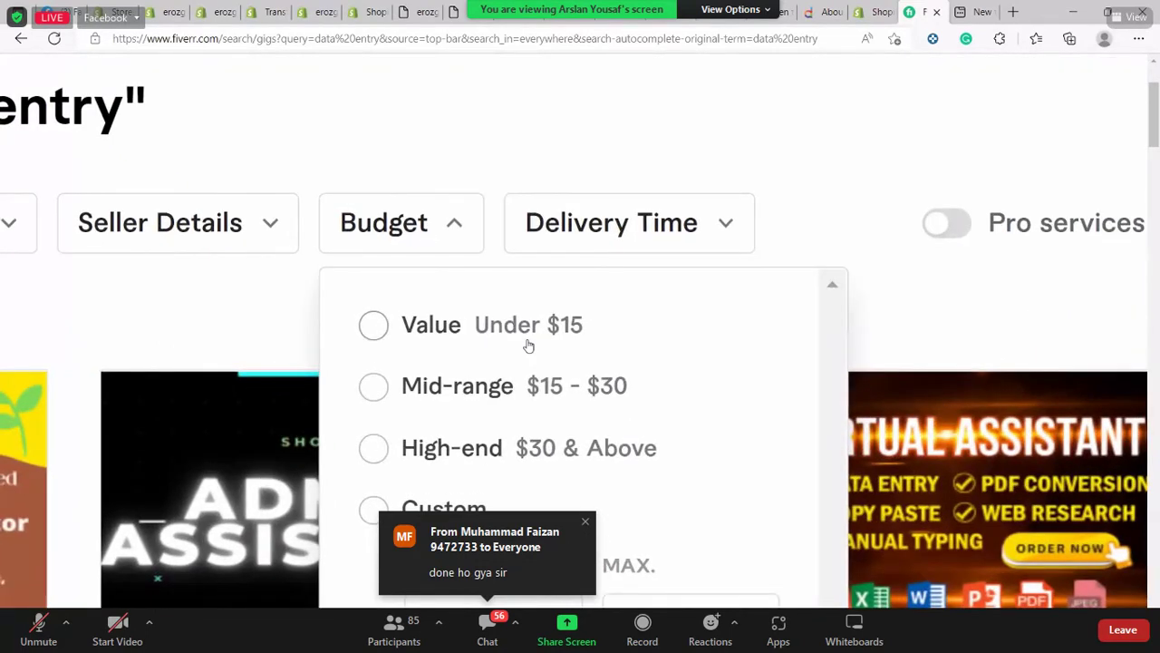
pyautogui.scroll(-5, 528, 345)
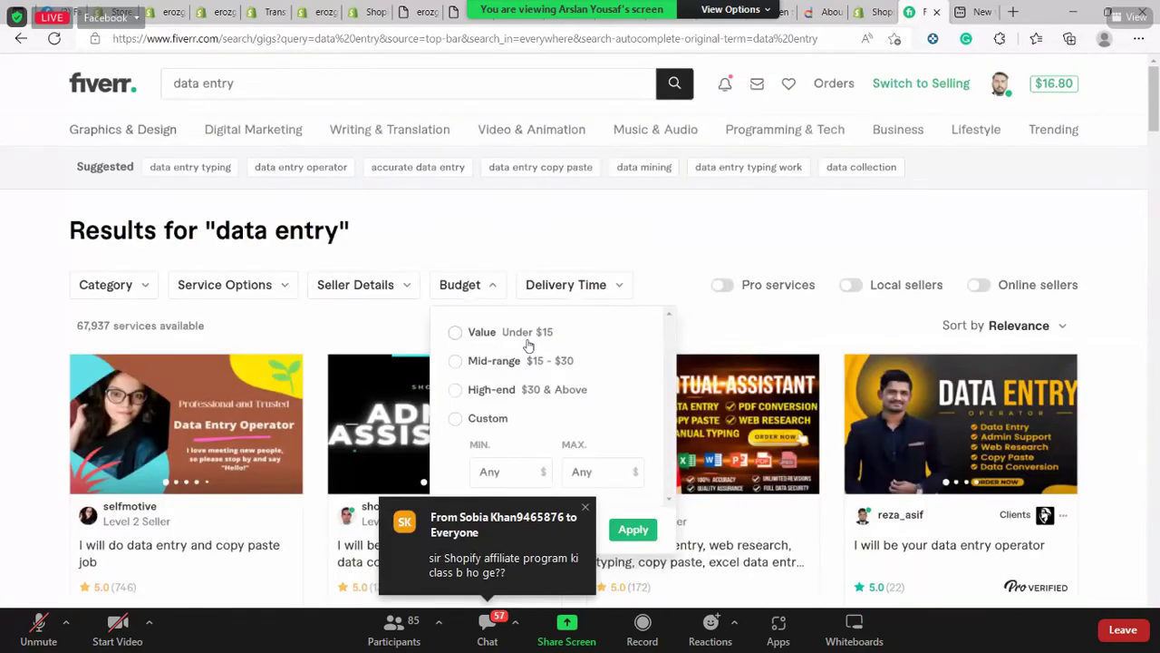
pyautogui.click(634, 255)
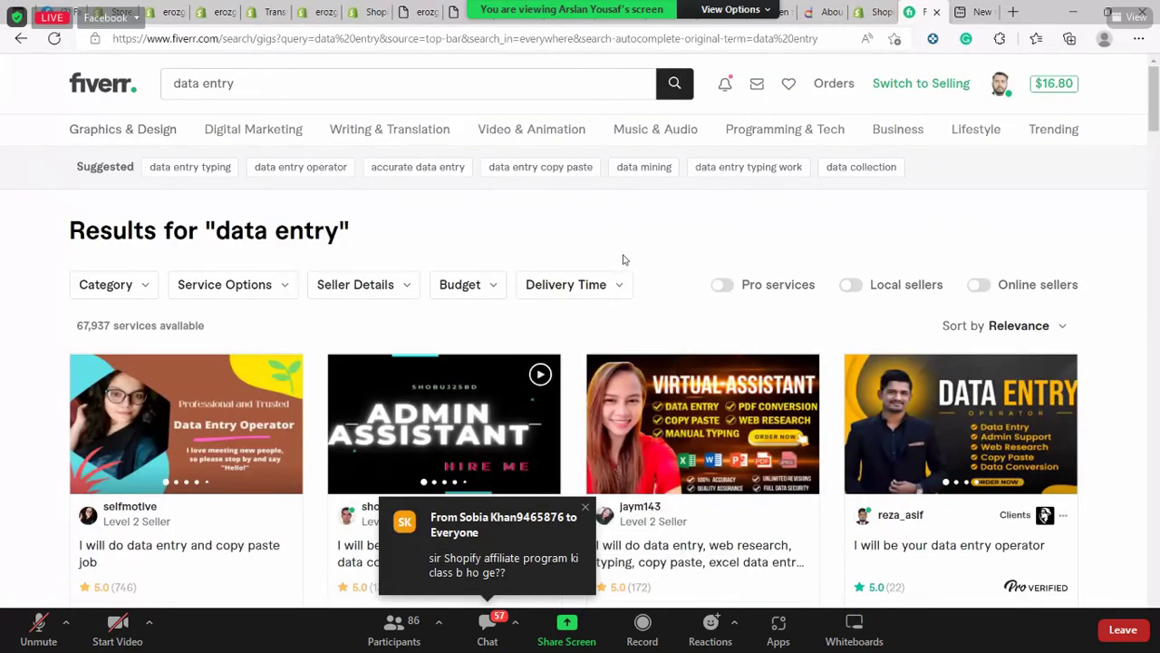
# Browse the data entry results, then return to the Fiverr home page
pyautogui.scroll(-7, 623, 260)
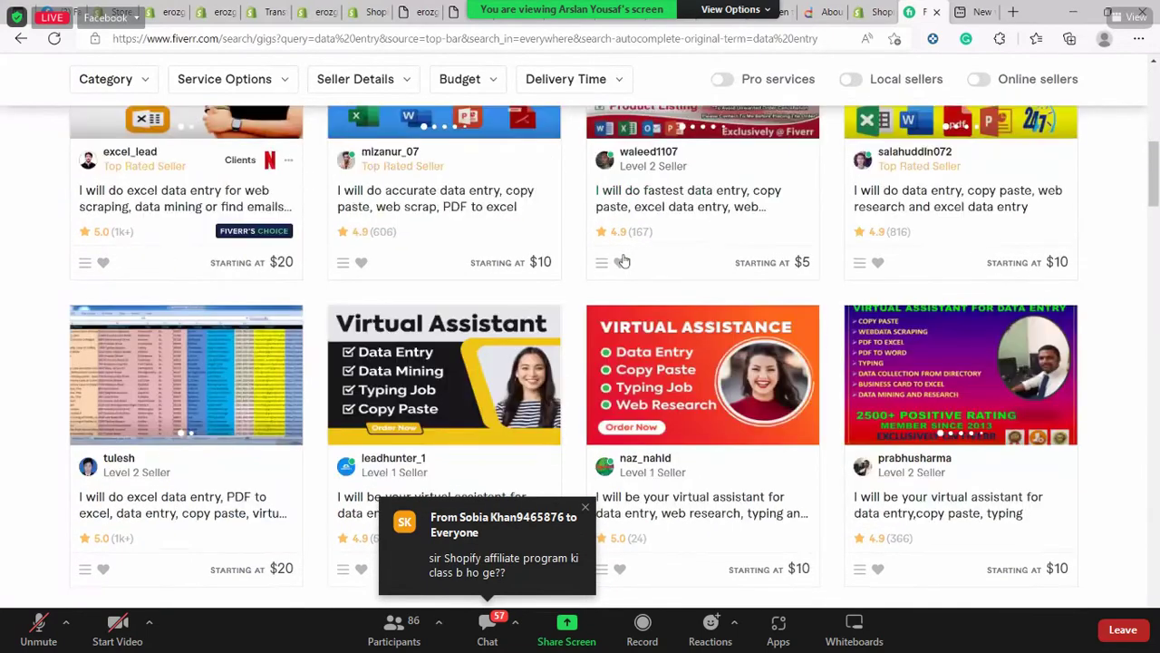
pyautogui.scroll(-1, 623, 261)
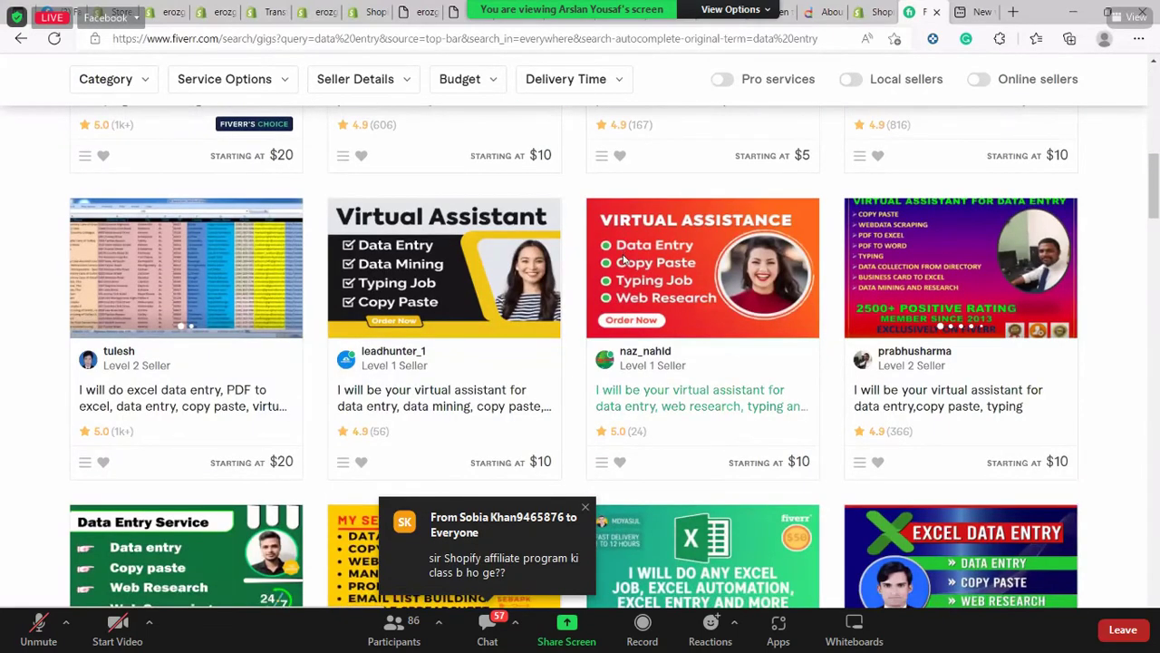
pyautogui.scroll(-5, 623, 260)
pyautogui.scroll(-5, 623, 260)
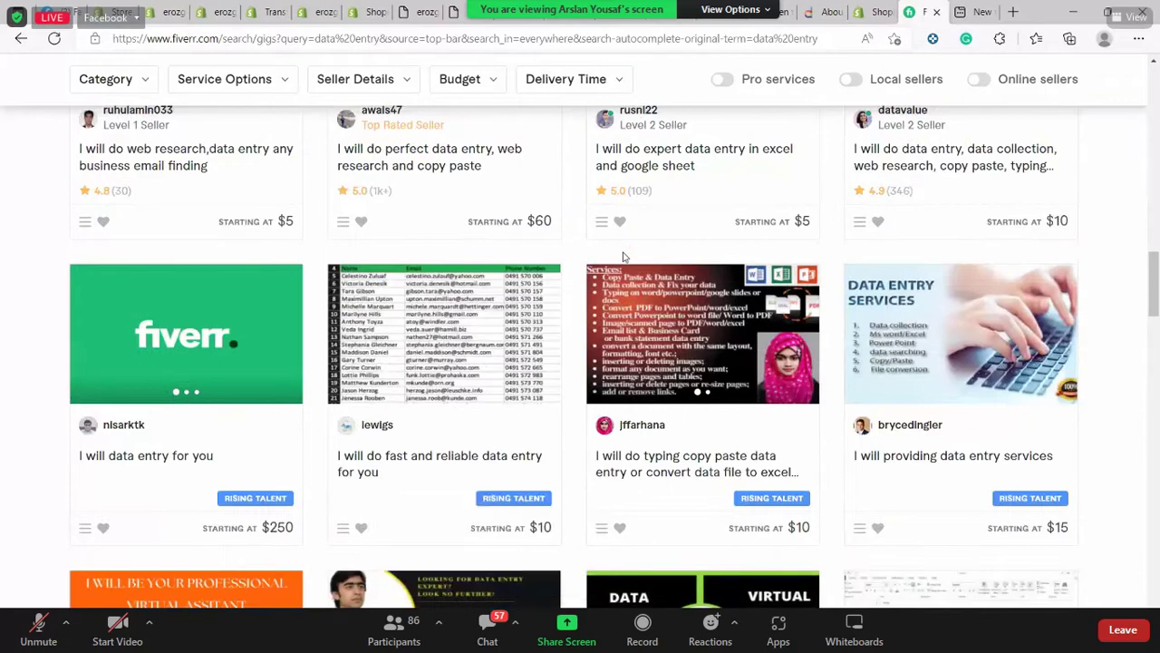
pyautogui.scroll(-3, 616, 262)
pyautogui.scroll(1, 317, 309)
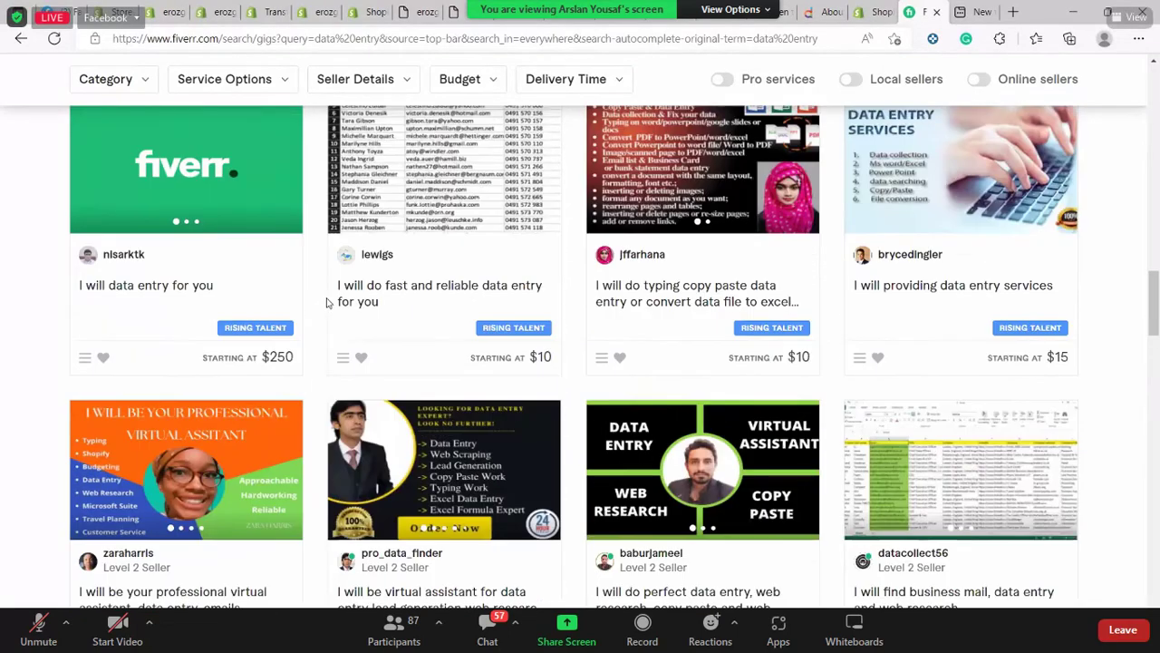
pyautogui.scroll(-5, 317, 309)
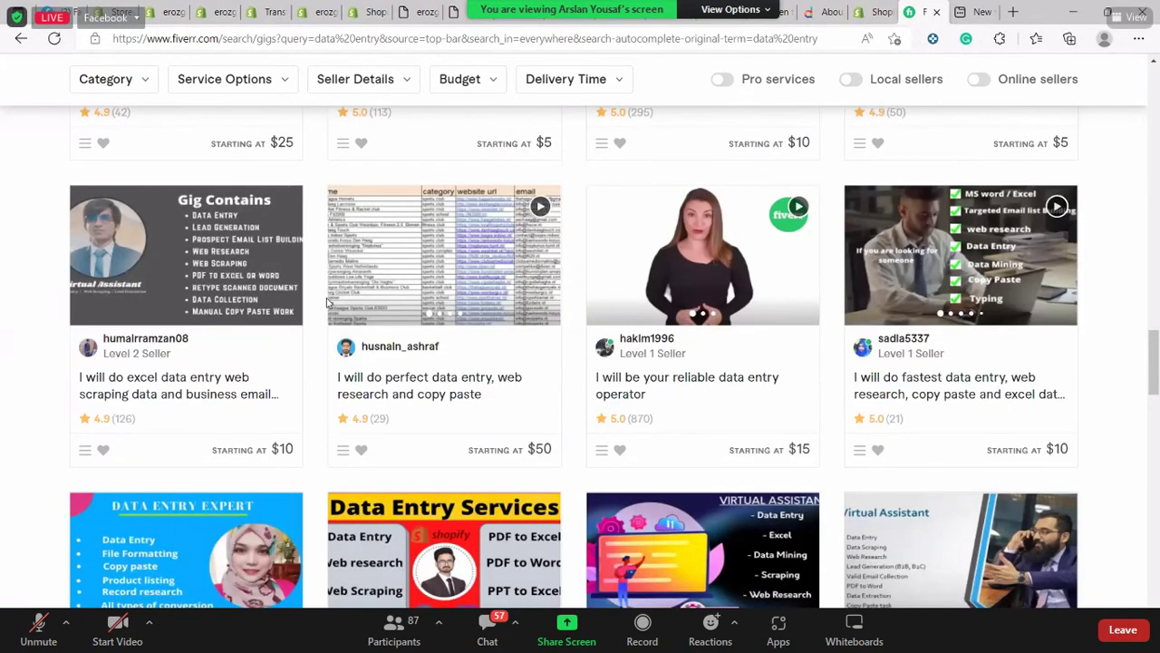
pyautogui.scroll(-8, 328, 302)
pyautogui.scroll(-10, 328, 302)
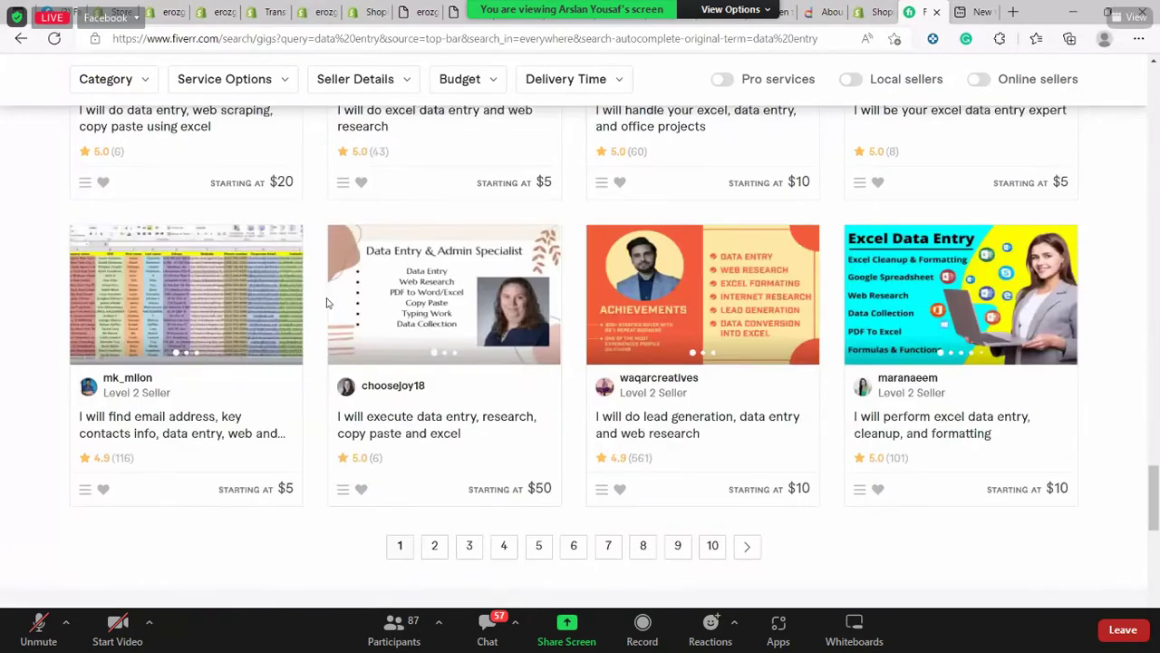
pyautogui.scroll(4, 1156, 308)
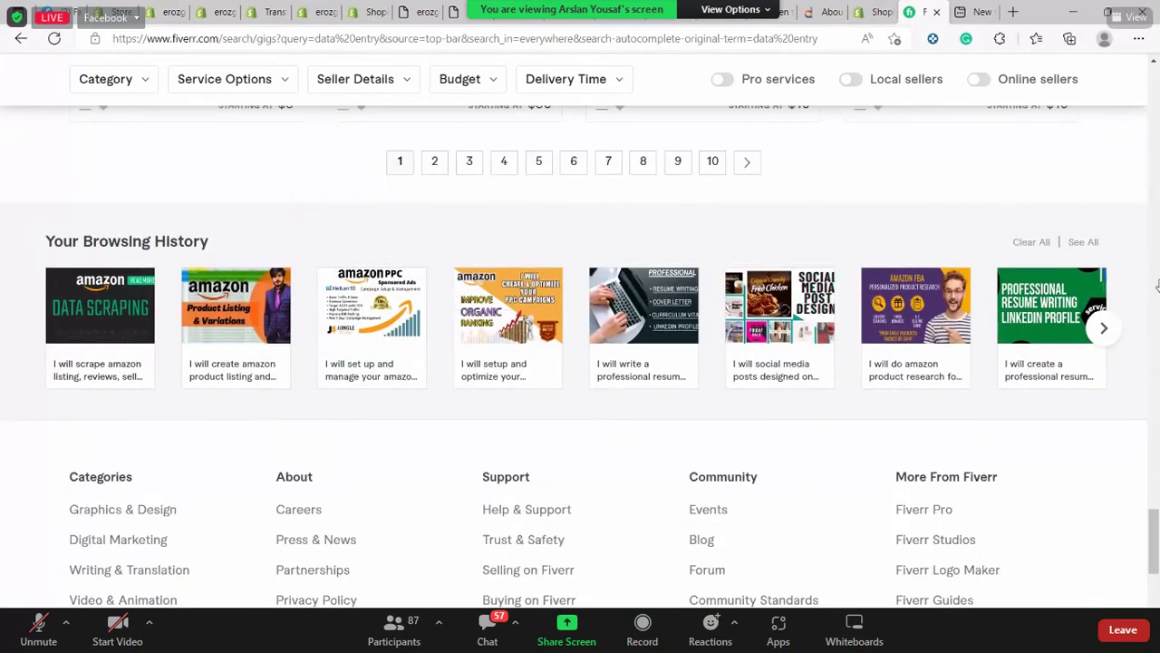
pyautogui.scroll(10, 1151, 247)
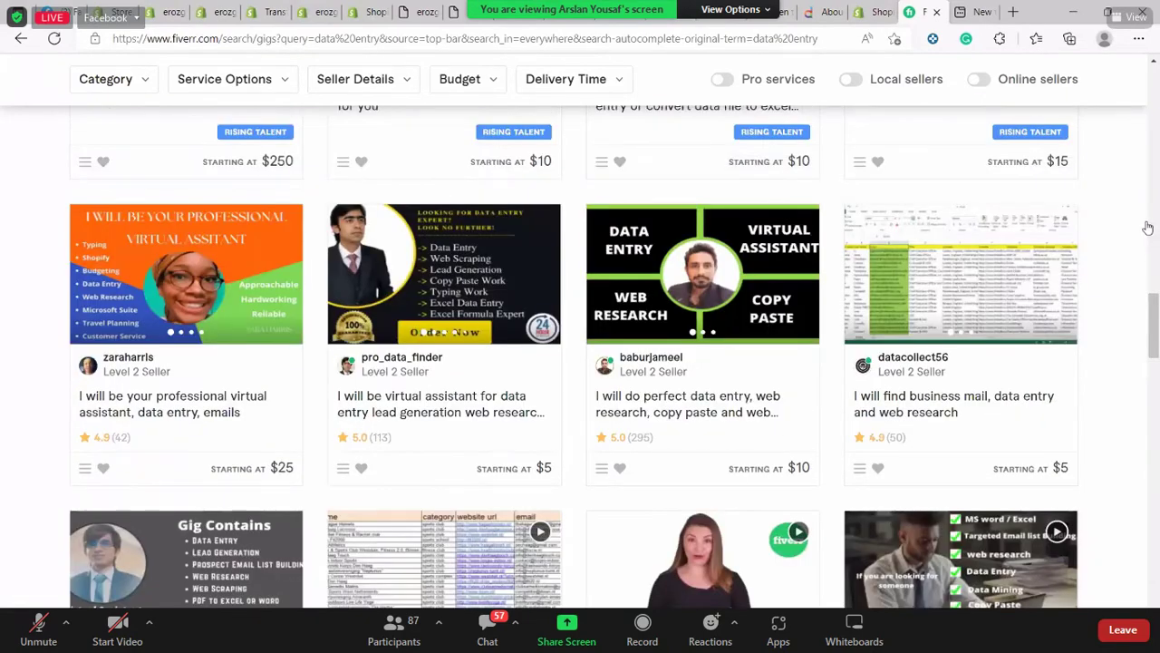
pyautogui.scroll(15, 1093, 276)
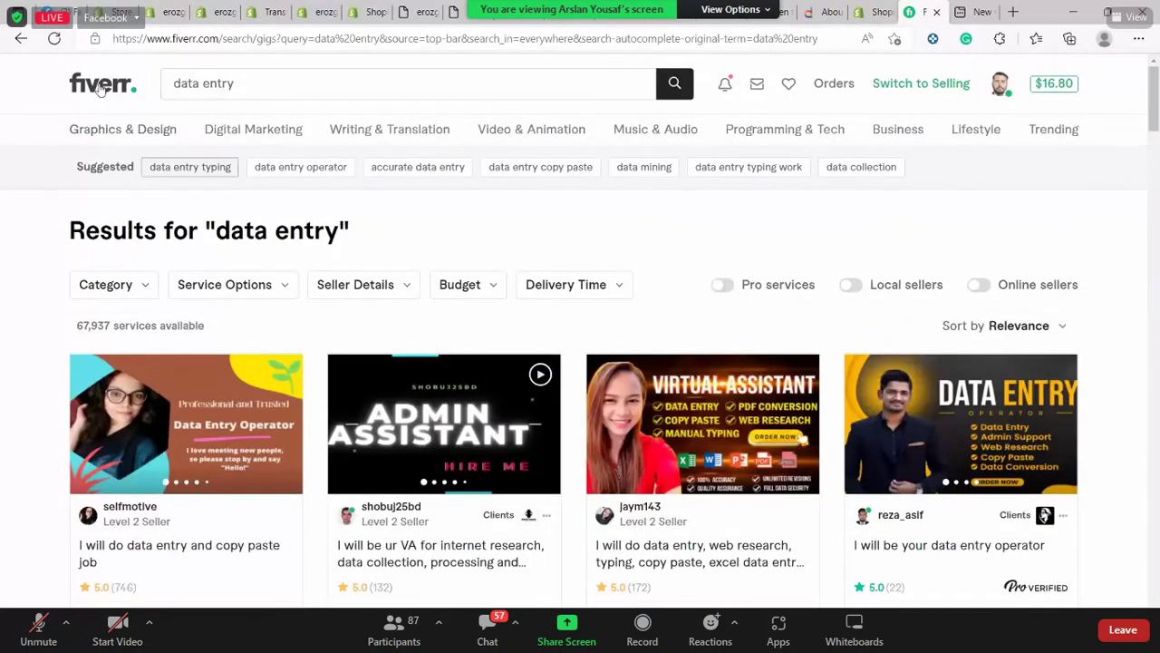
pyautogui.click(102, 86)
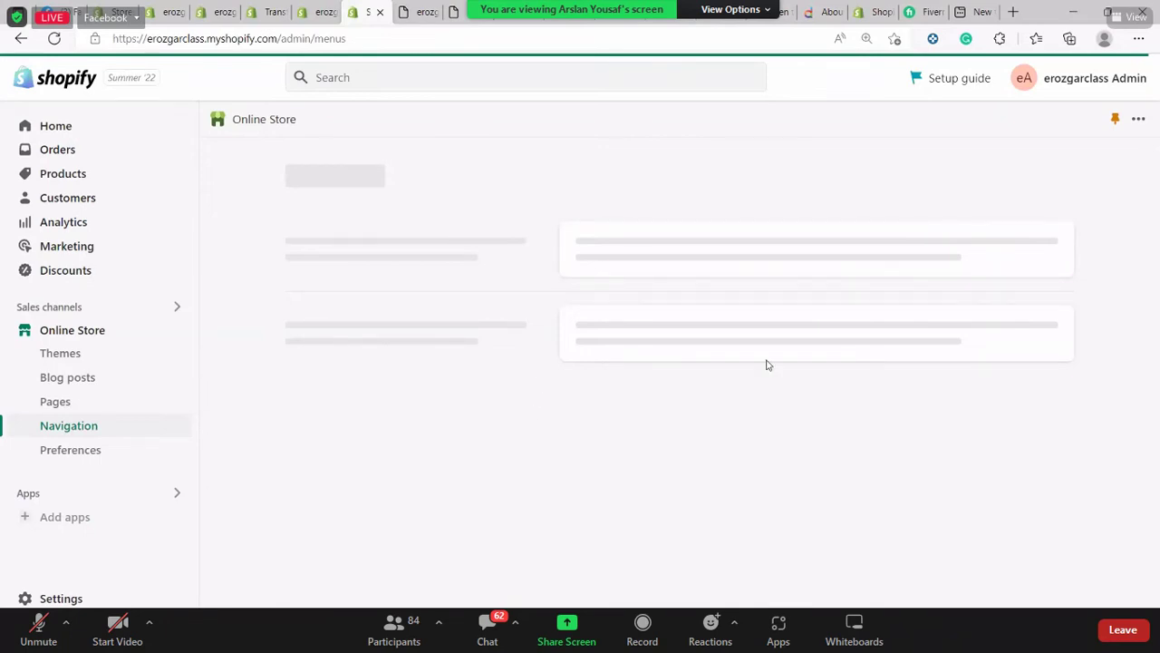
# Go to Online Store Preferences and scroll to the Google Analytics and Facebook Pixel settings
pyautogui.click(117, 462)
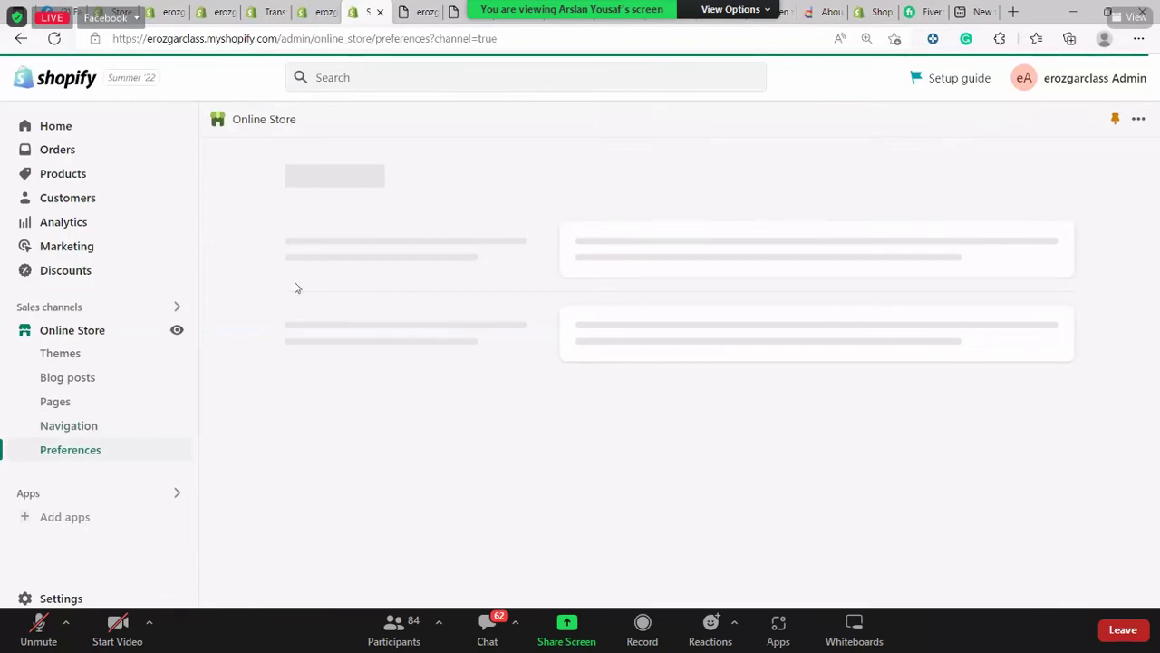
pyautogui.click(54, 152)
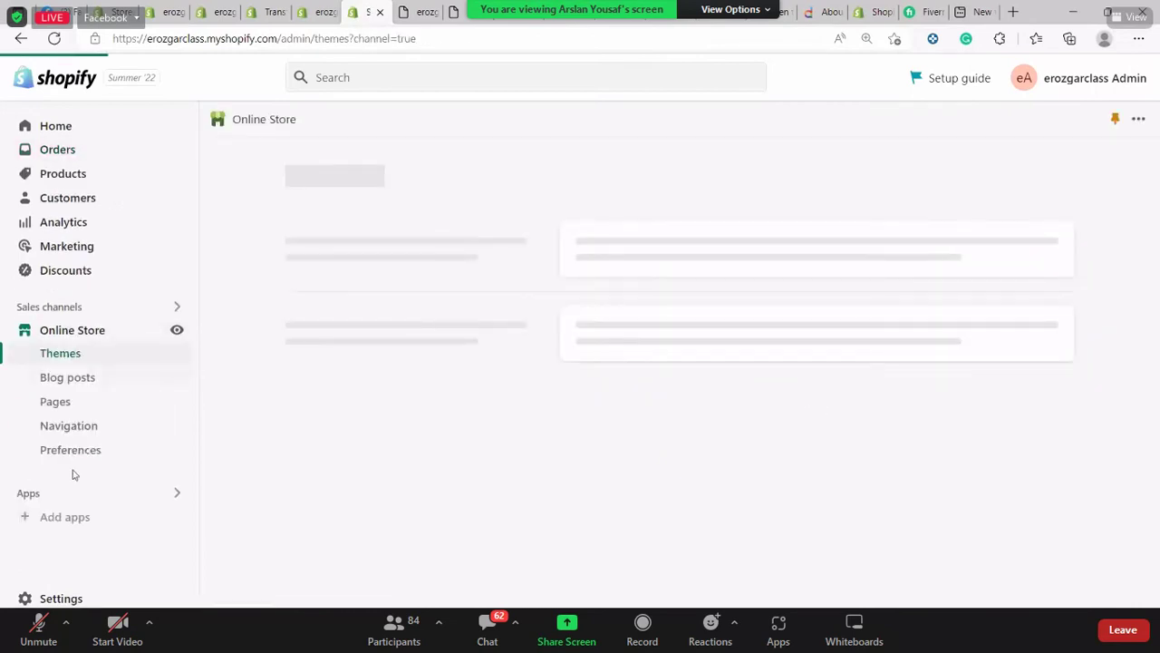
pyautogui.click(101, 451)
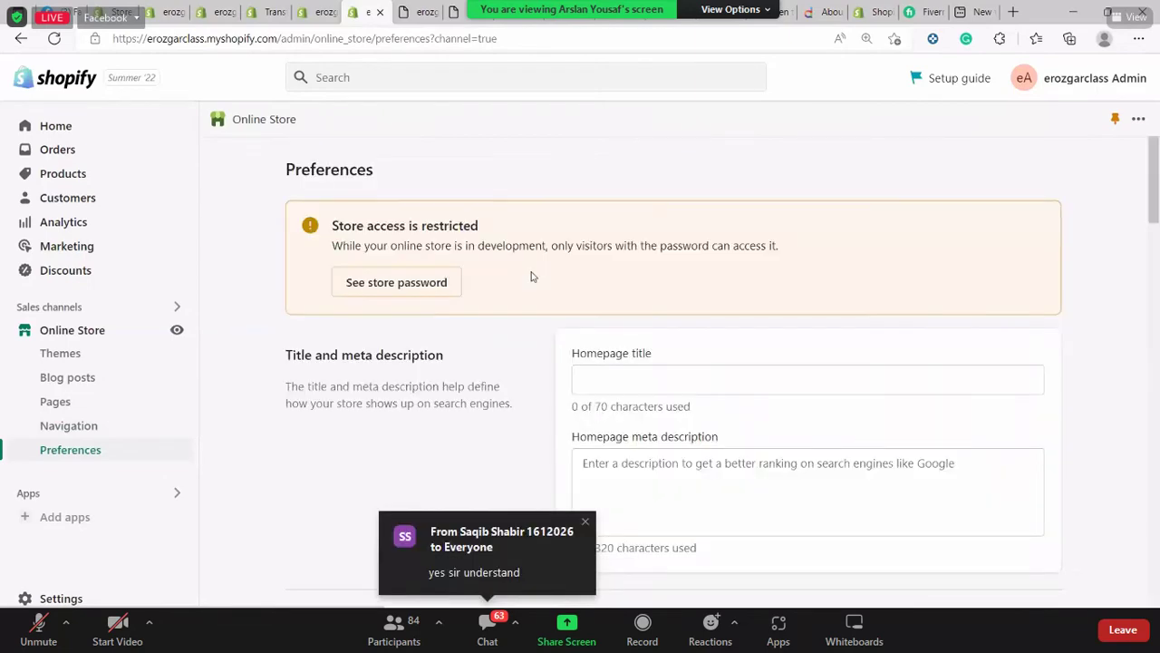
pyautogui.scroll(-5, 559, 335)
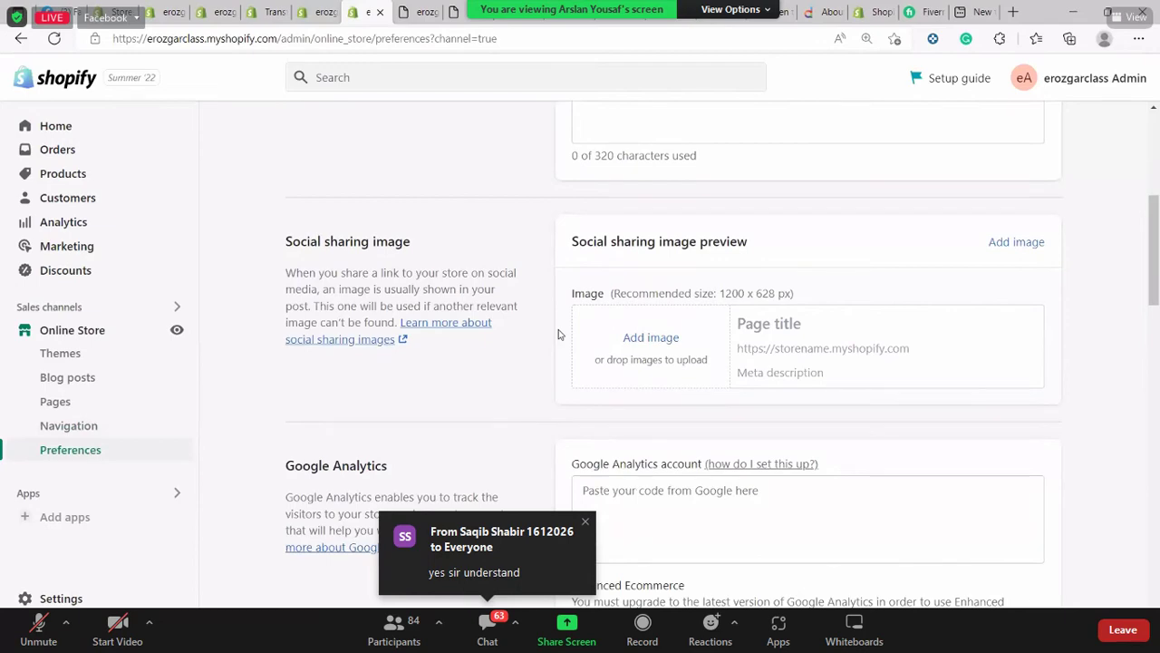
pyautogui.scroll(-7, 547, 335)
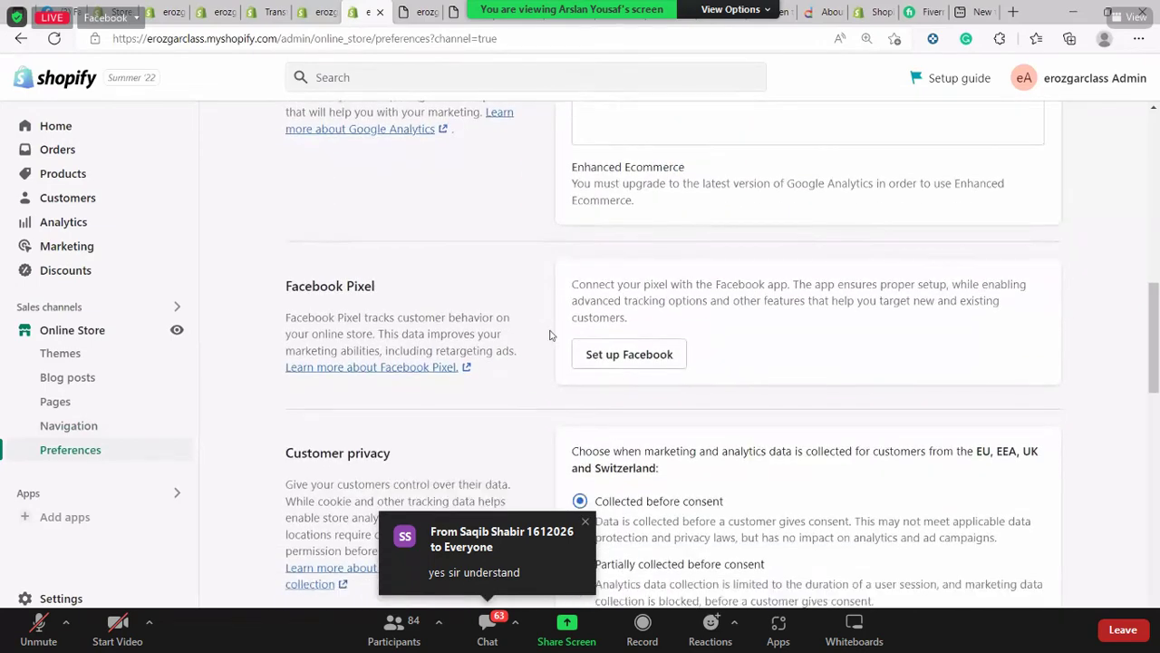
pyautogui.scroll(-6, 547, 334)
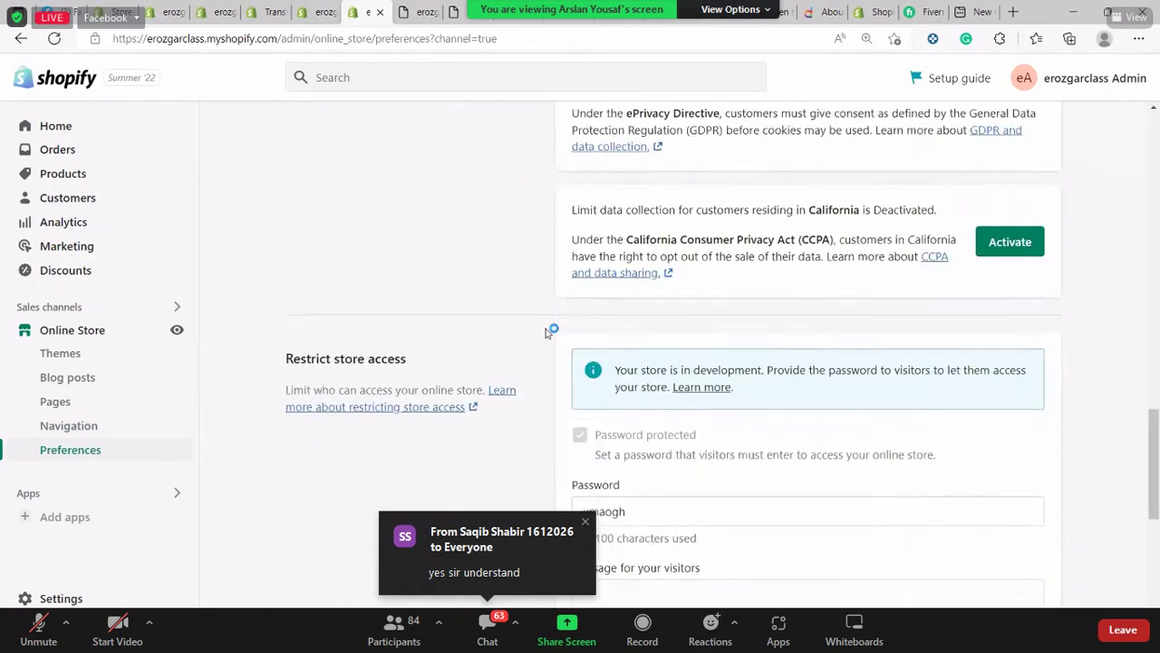
pyautogui.scroll(-3, 547, 333)
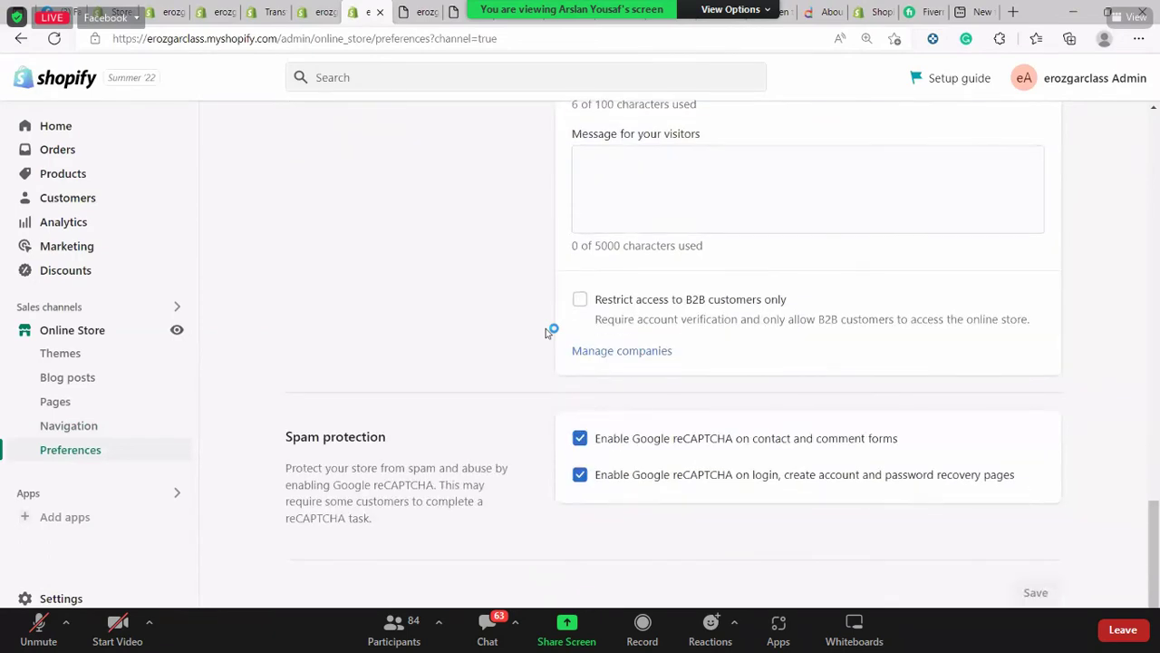
pyautogui.scroll(8, 546, 333)
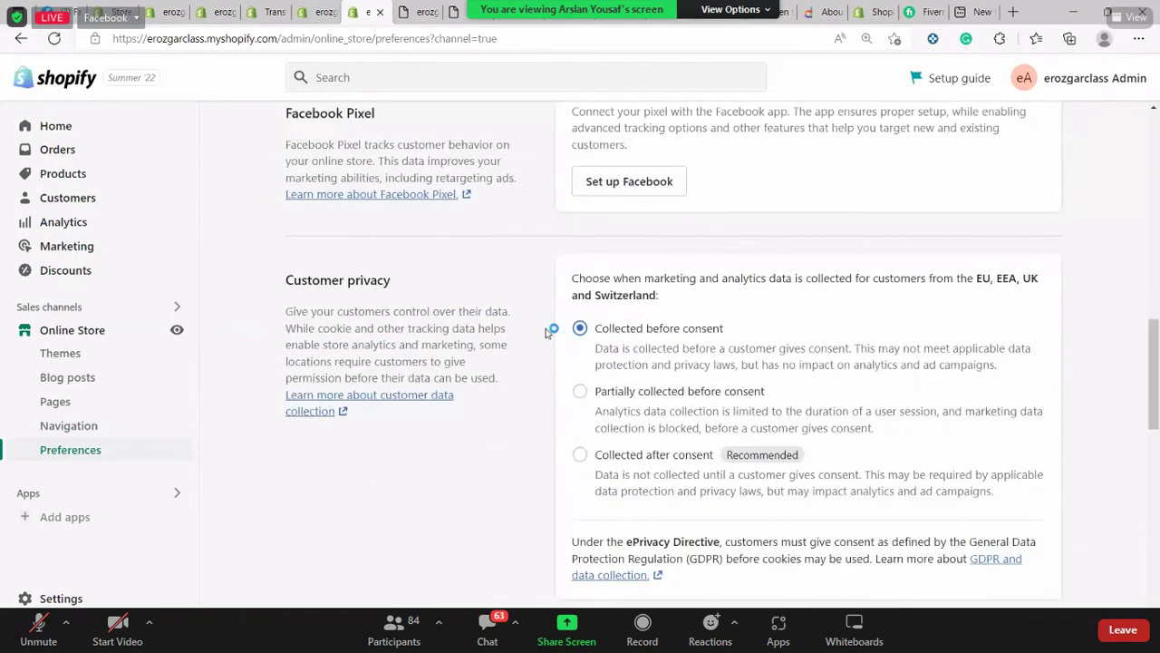
pyautogui.scroll(7, 549, 332)
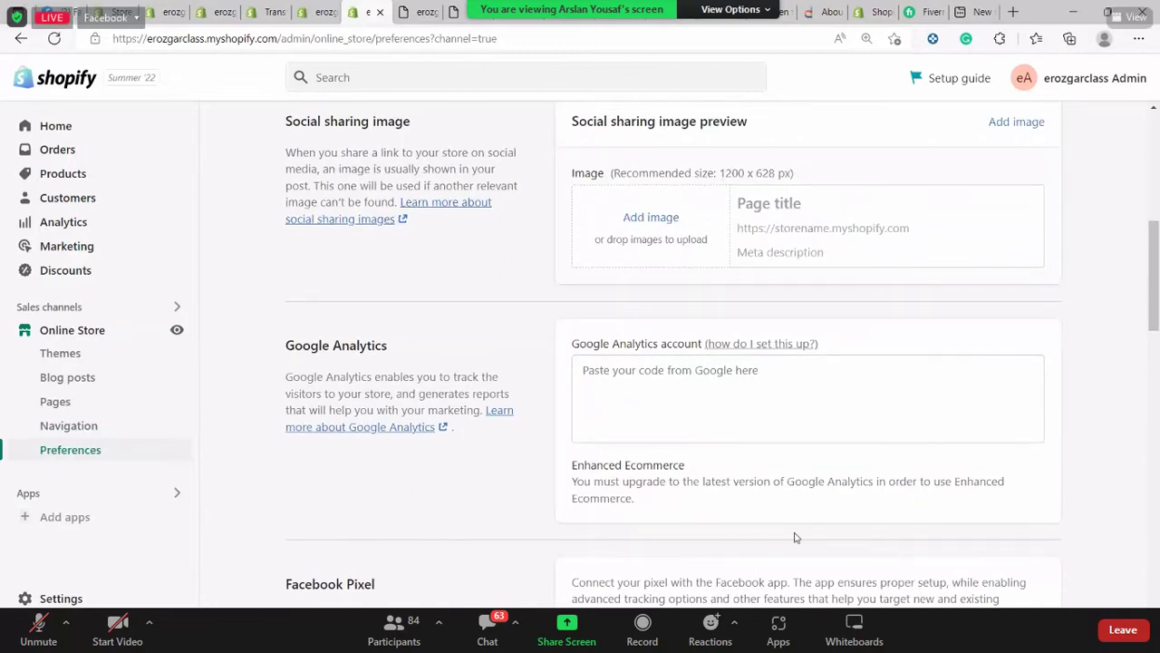
# Start a Notepad note at 150% listing '1- Google Analytics', '2- Facebook Pixels' and '3-'
pyautogui.press('super')
pyautogui.write('notepad')
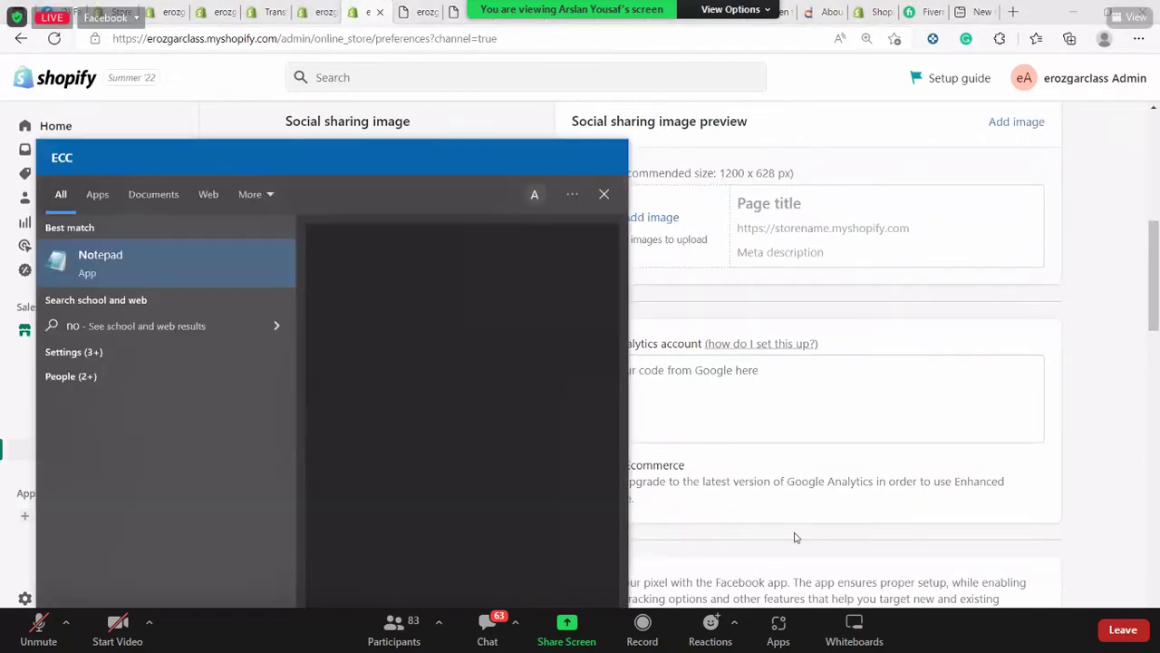
pyautogui.press('Return')
pyautogui.hotkey('ctrl', '+')
pyautogui.hotkey('ctrl', '+')
pyautogui.hotkey('ctrl', '+')
pyautogui.hotkey('ctrl', '+')
pyautogui.hotkey('ctrl', '+')
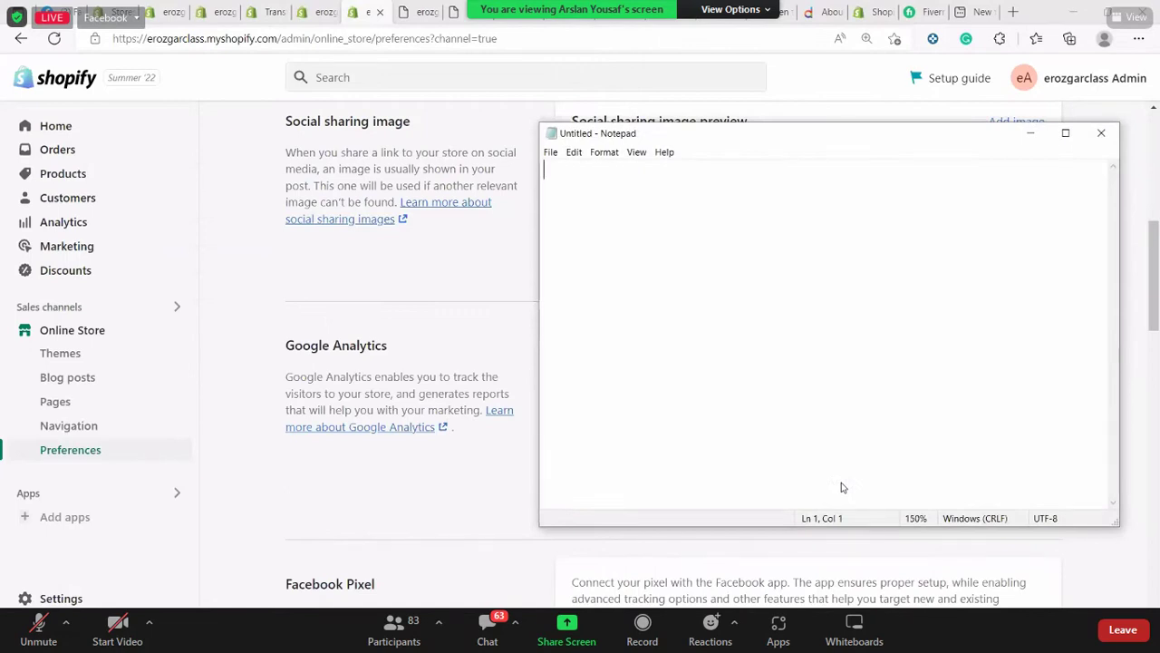
pyautogui.write('1- G')
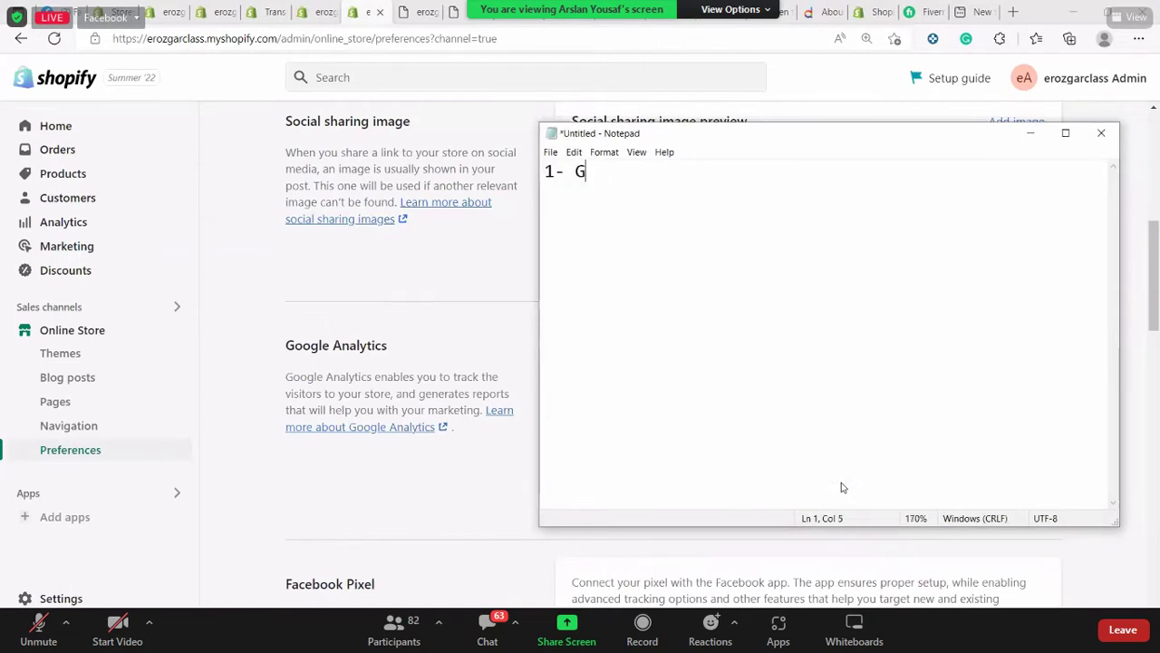
pyautogui.write('oogle A')
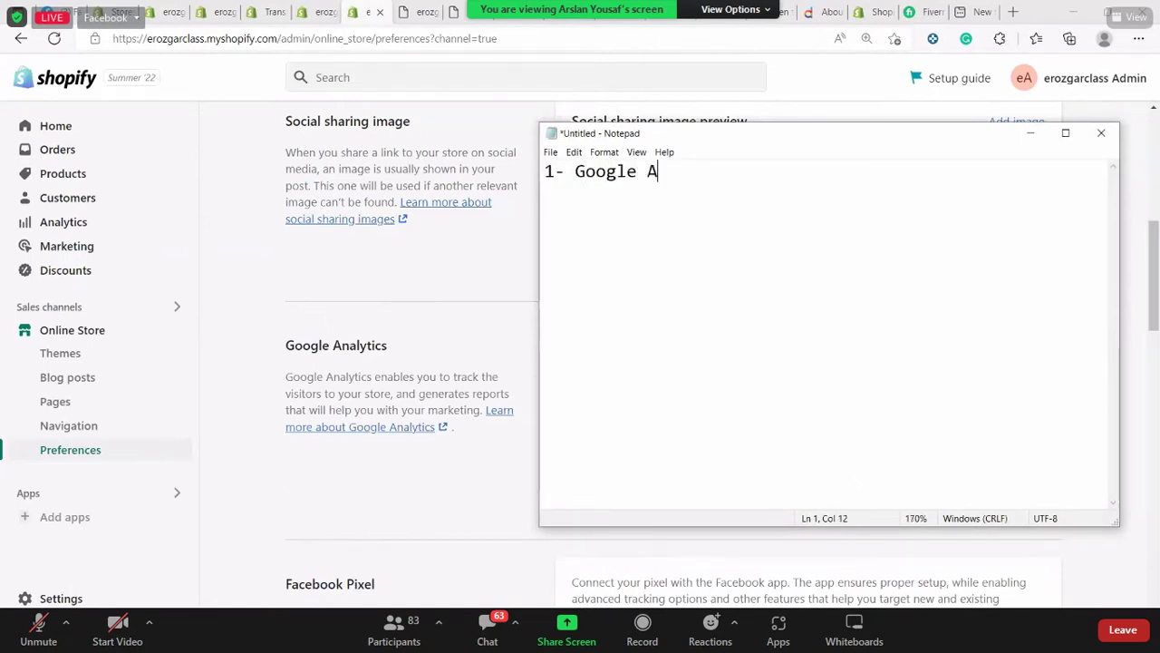
pyautogui.write('nalytics ')
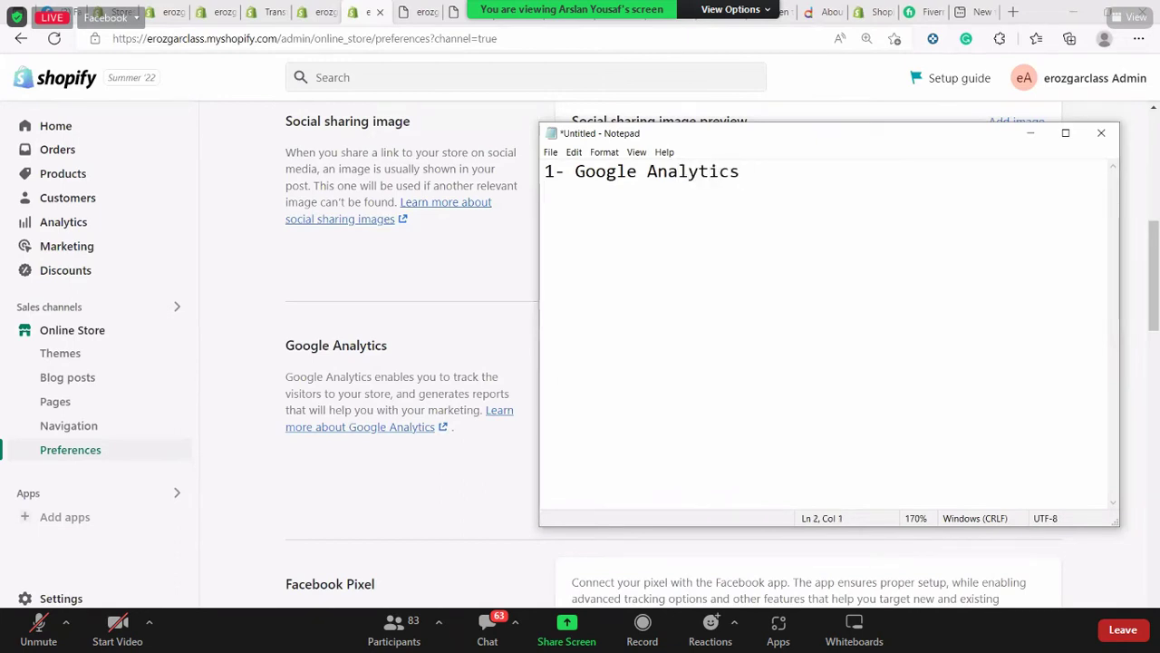
pyautogui.write('2- Facebook Pix')
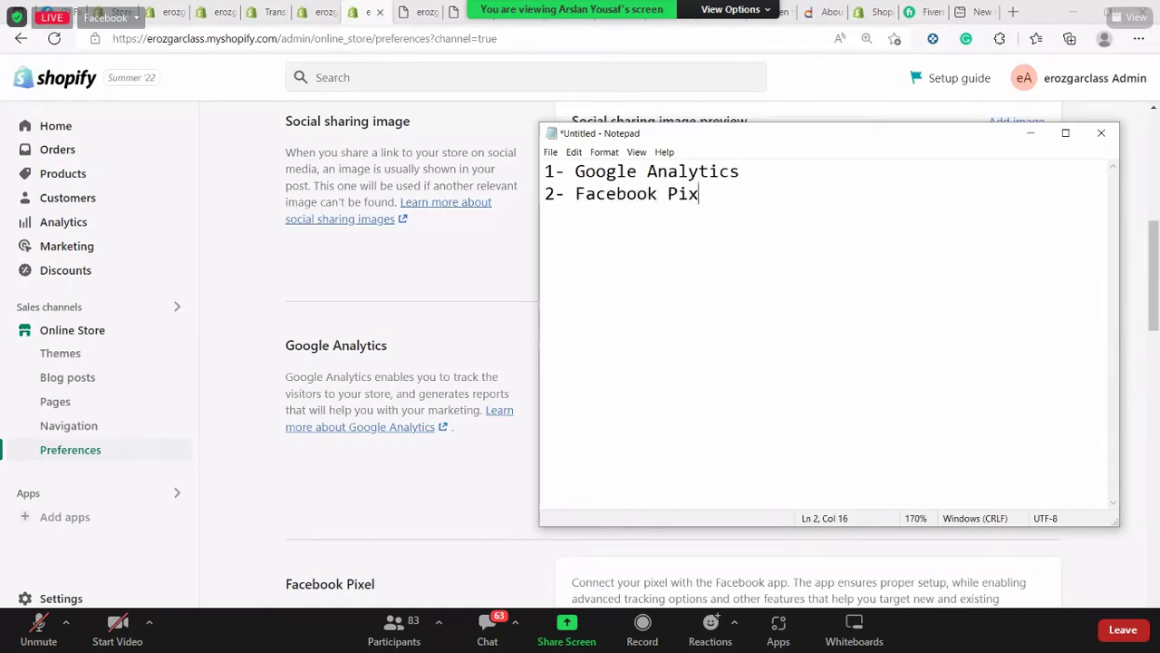
pyautogui.write('els')
pyautogui.press('Return')
pyautogui.write('3-')
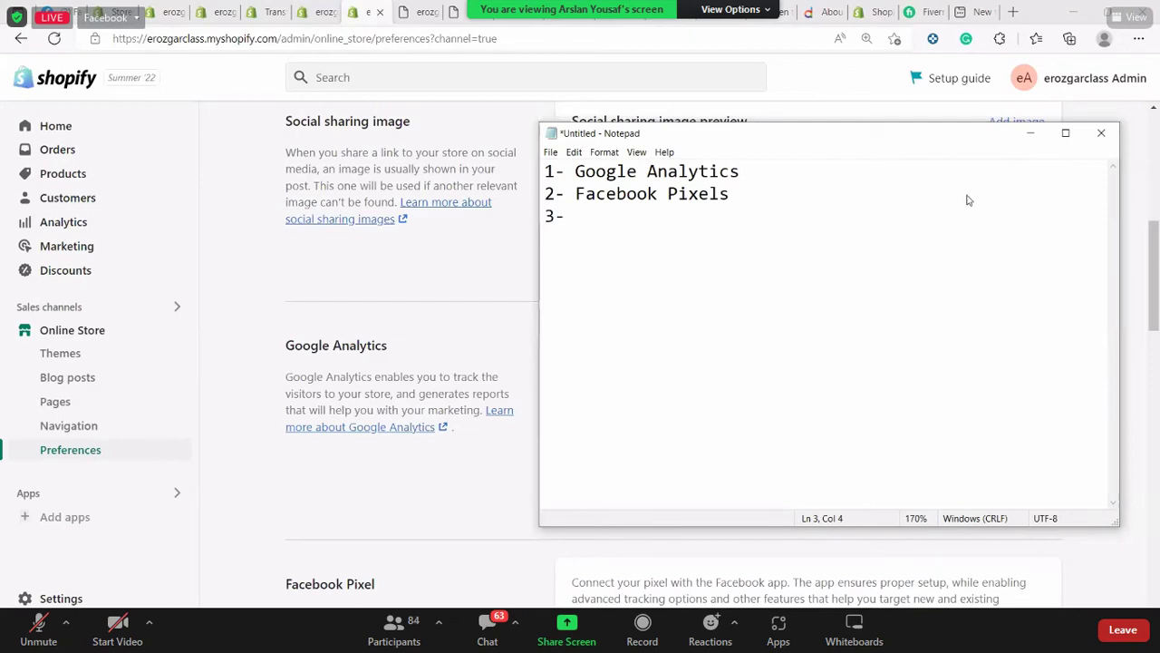
# Hide Notepad and scroll through the store Preferences page
pyautogui.click(1031, 134)
pyautogui.scroll(-6, 1028, 251)
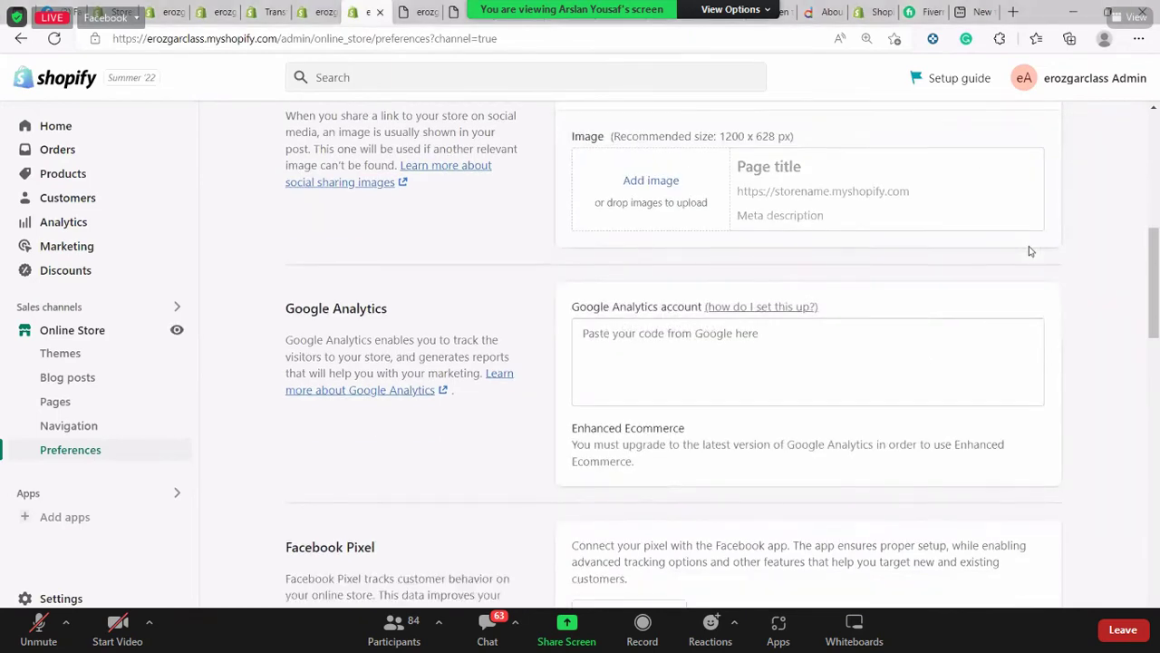
pyautogui.scroll(-8, 1029, 251)
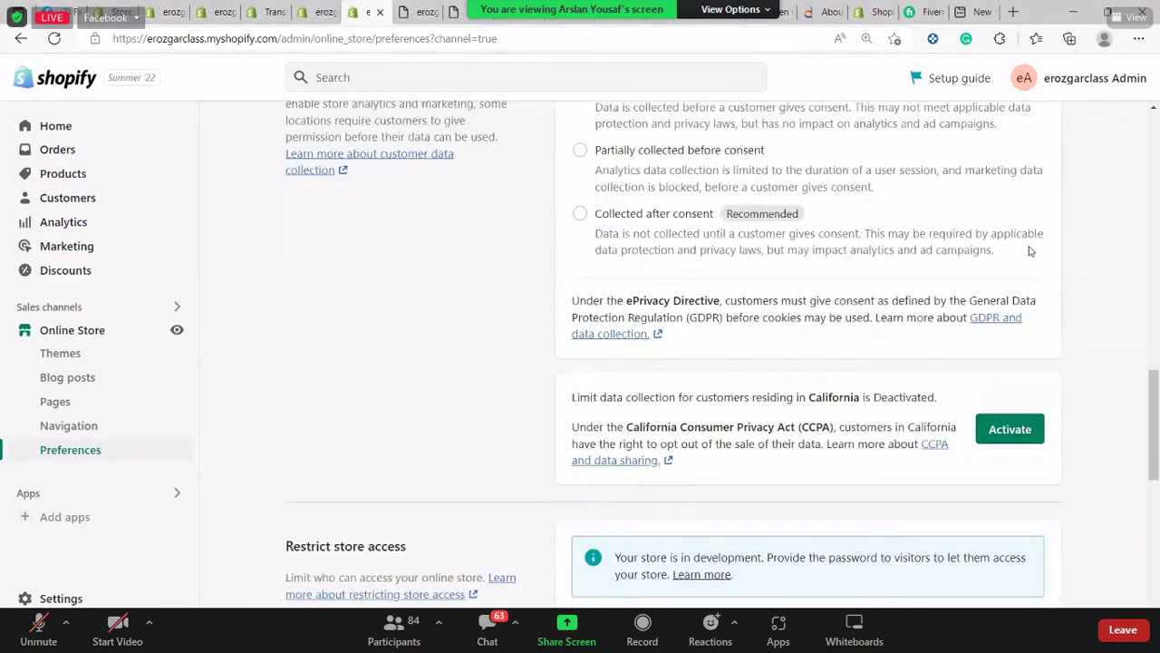
pyautogui.scroll(15, 1028, 251)
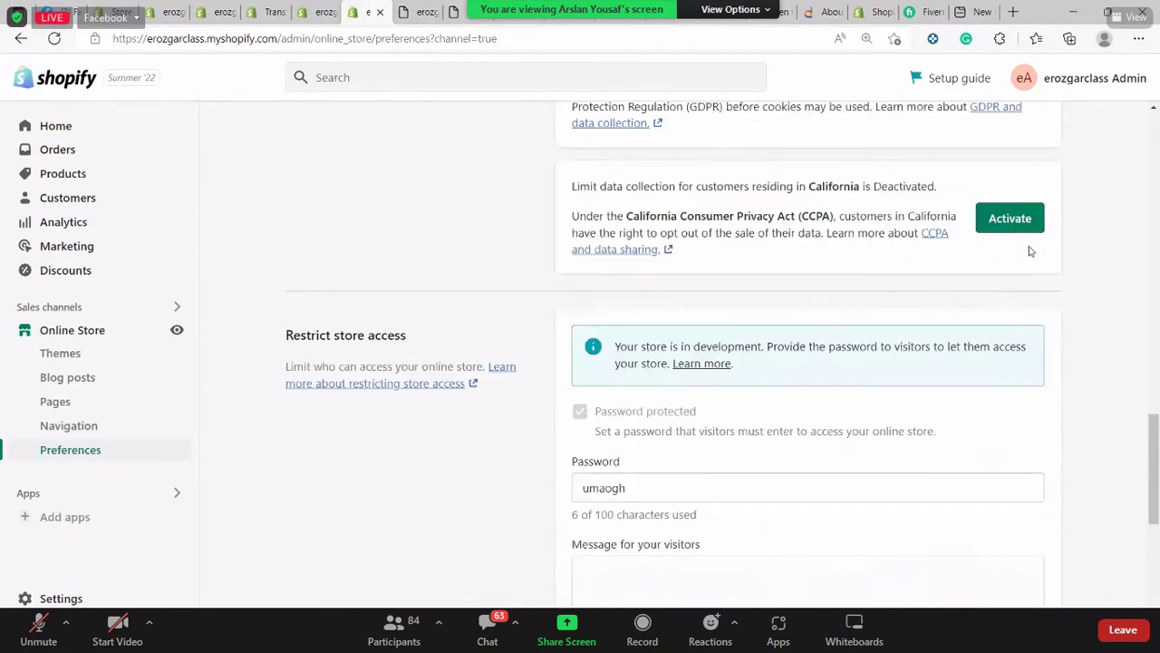
pyautogui.scroll(5, 385, 407)
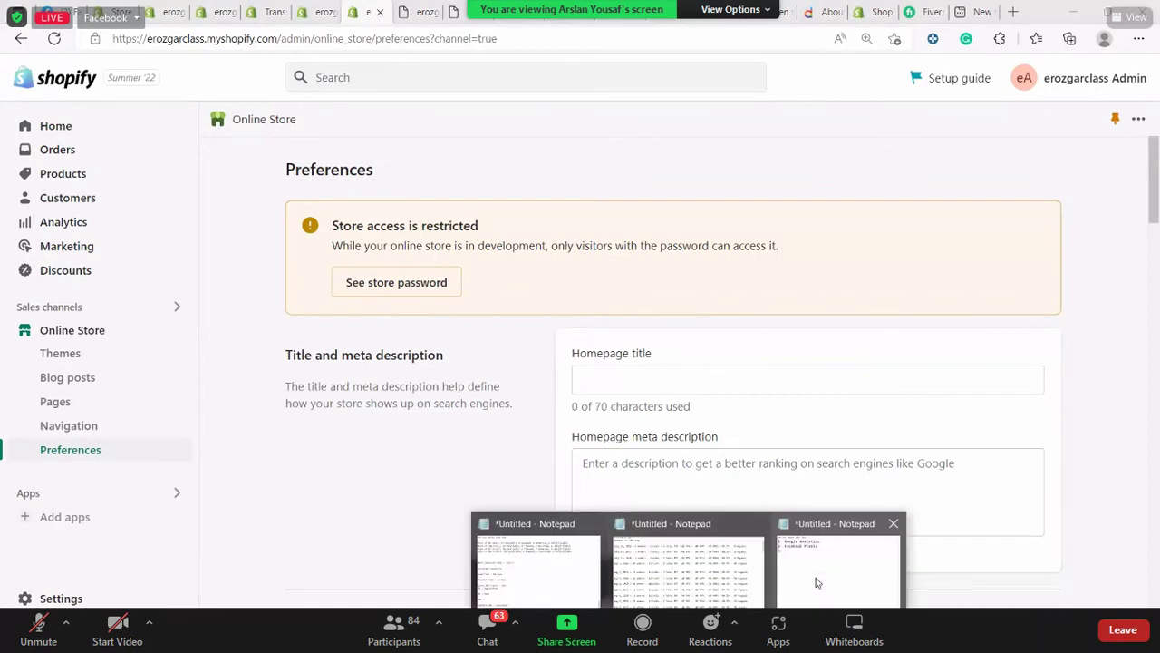
# Add the heading 'Guys please make this assignement' and closing line 'Kindly do this' to the note
pyautogui.click(815, 577)
pyautogui.press('BackSpace')
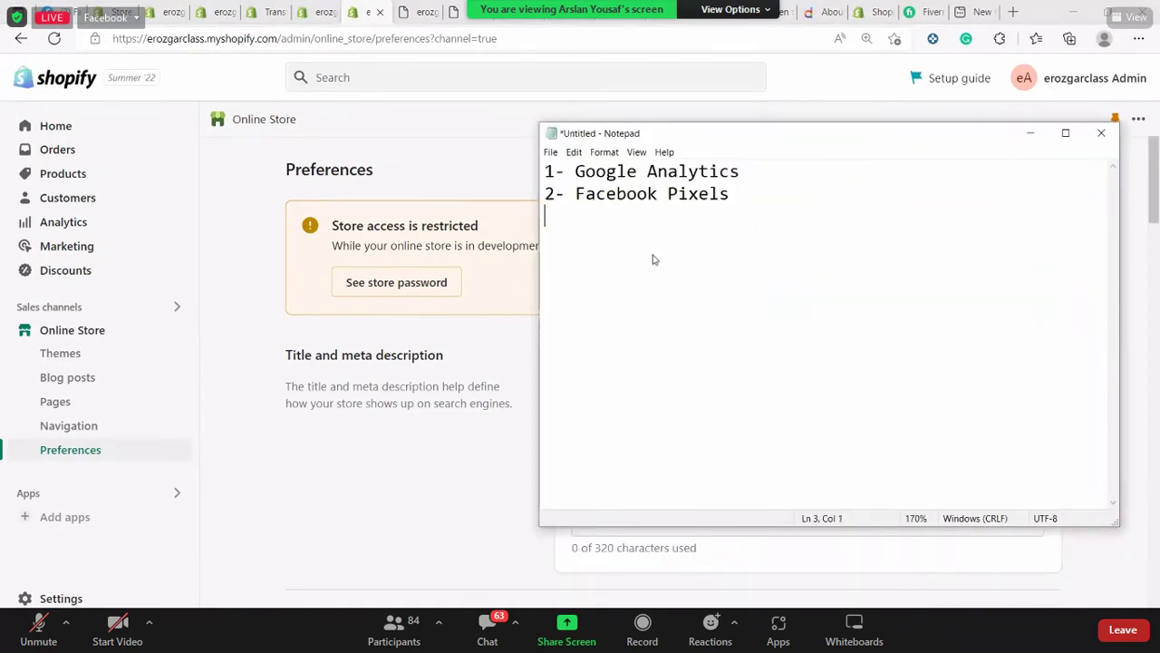
pyautogui.write('Kindly do ')
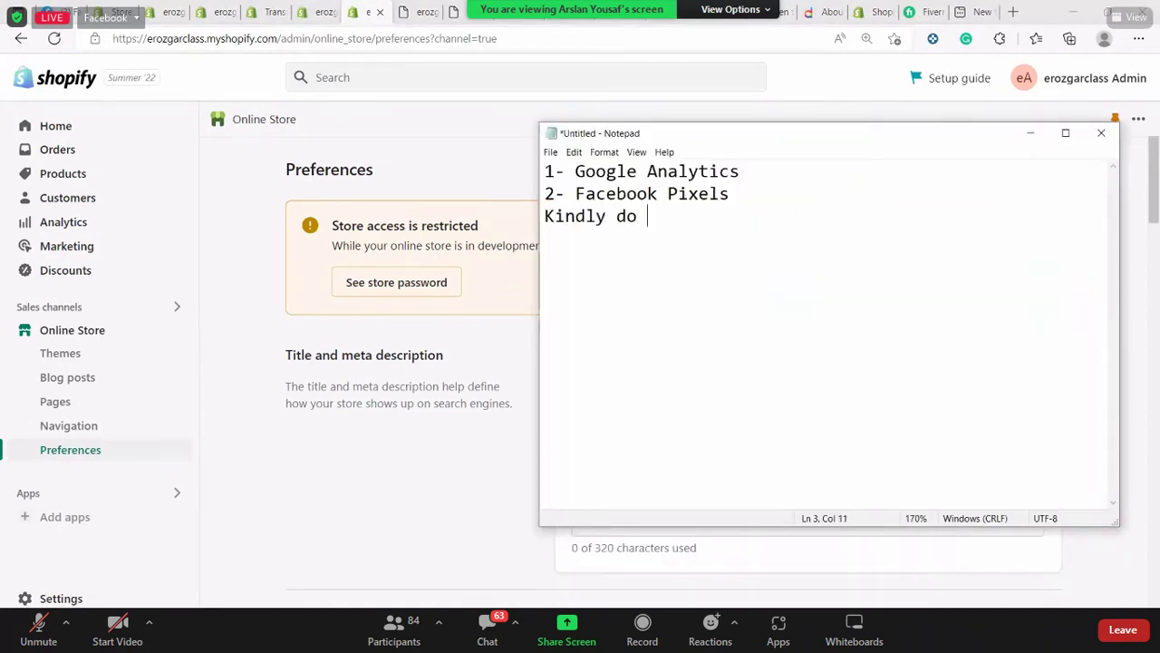
pyautogui.write('this')
pyautogui.press('Return')
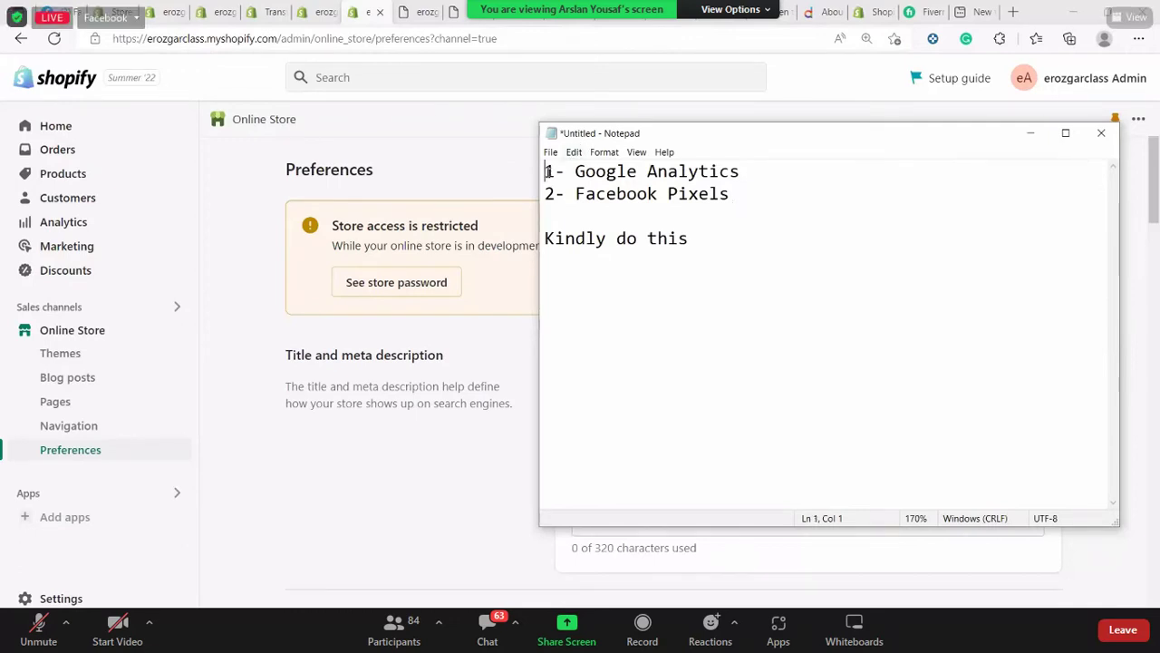
pyautogui.press('Return')
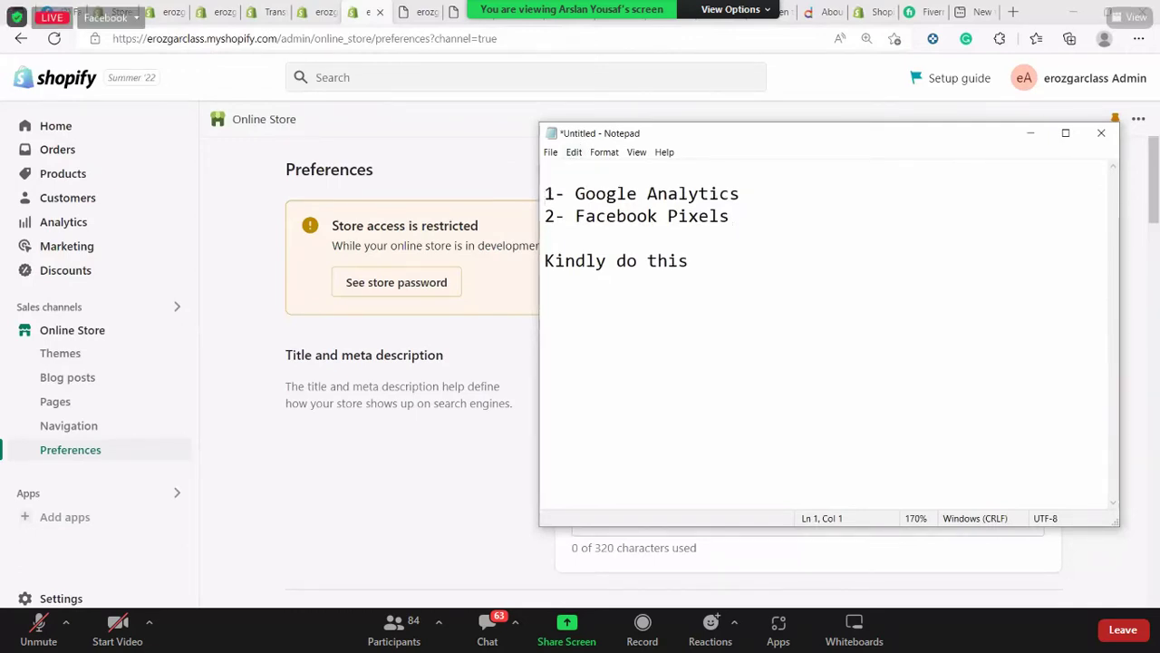
pyautogui.write('Guys please a')
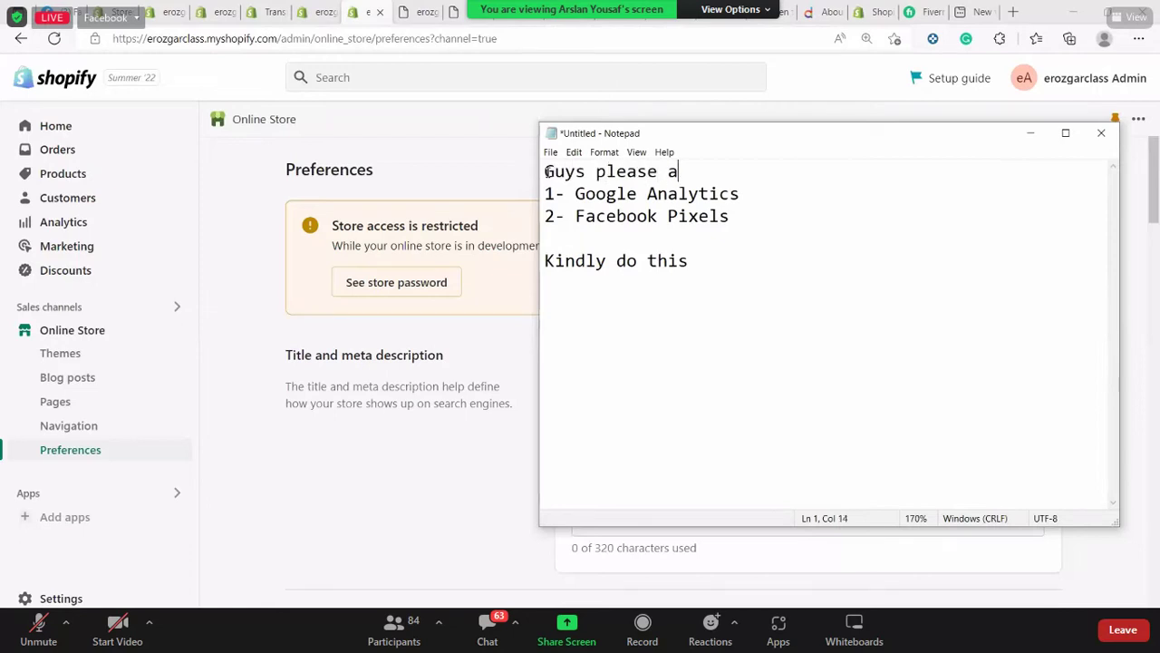
pyautogui.press('BackSpace')
pyautogui.write('make this ass')
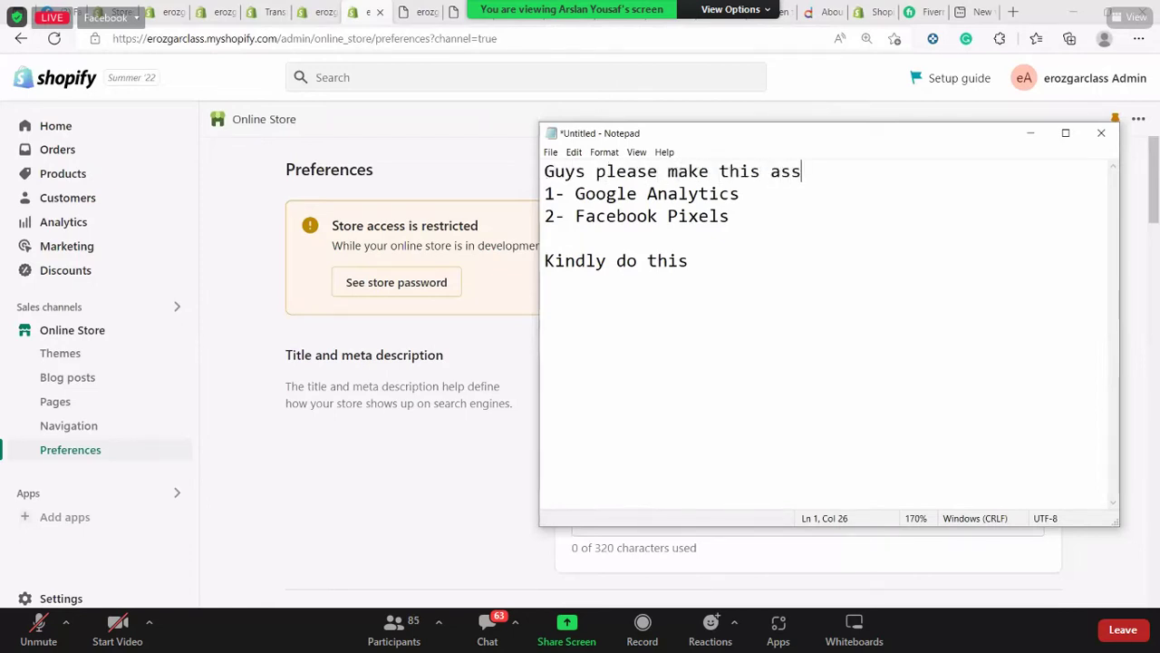
pyautogui.write('ignemne')
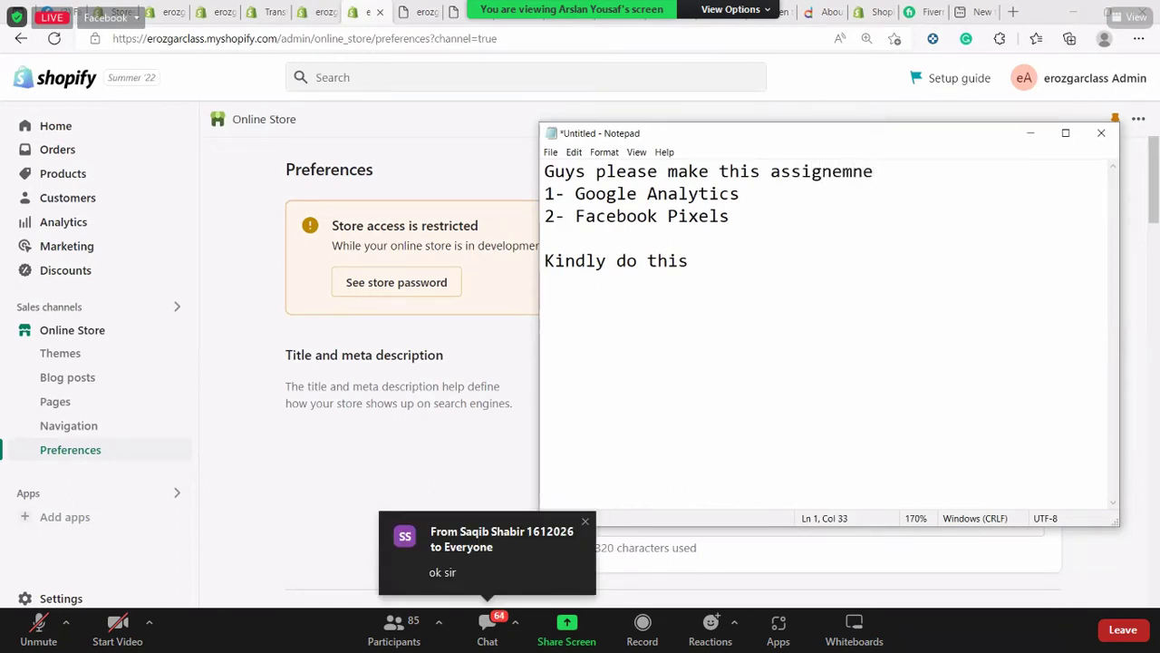
pyautogui.press('BackSpace')
pyautogui.press('BackSpace')
pyautogui.write('ent')
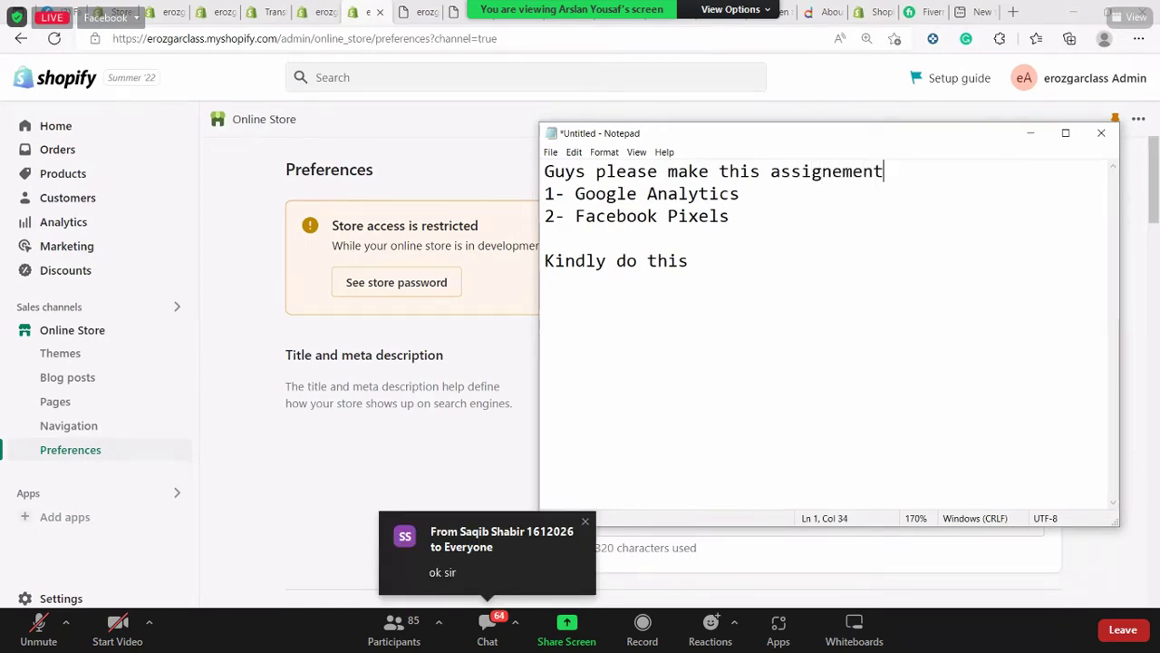
# Copy the whole note and switch to the Facebook tab
pyautogui.hotkey('ctrl', 'a')
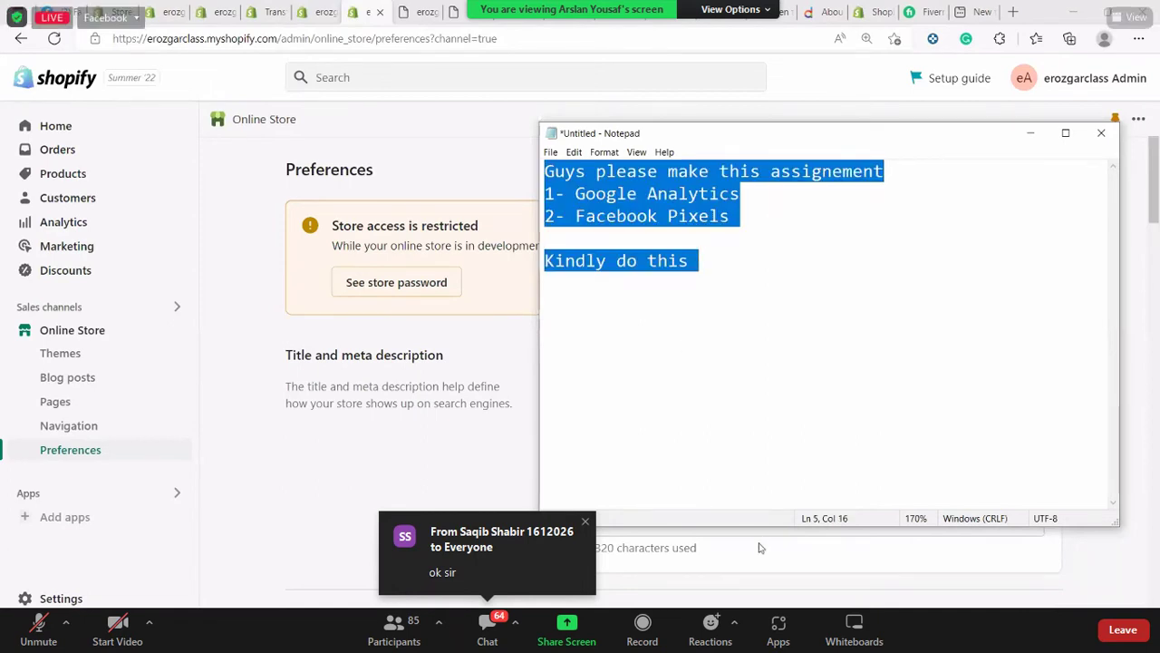
pyautogui.click(430, 309)
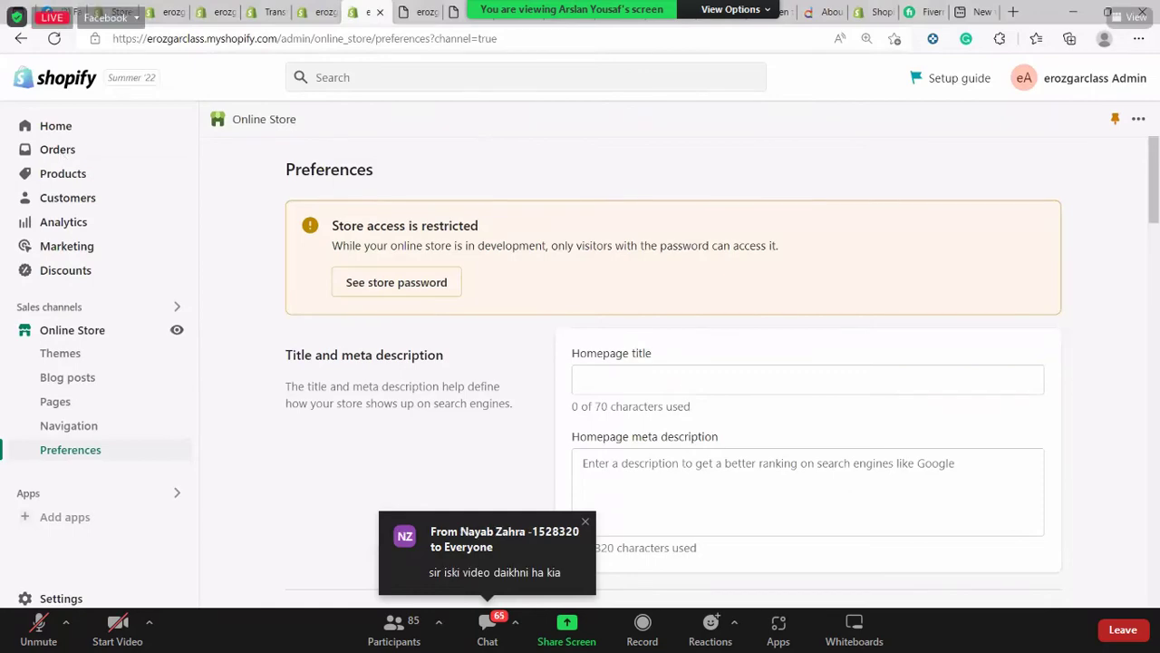
pyautogui.hotkey('ctrl', '1')
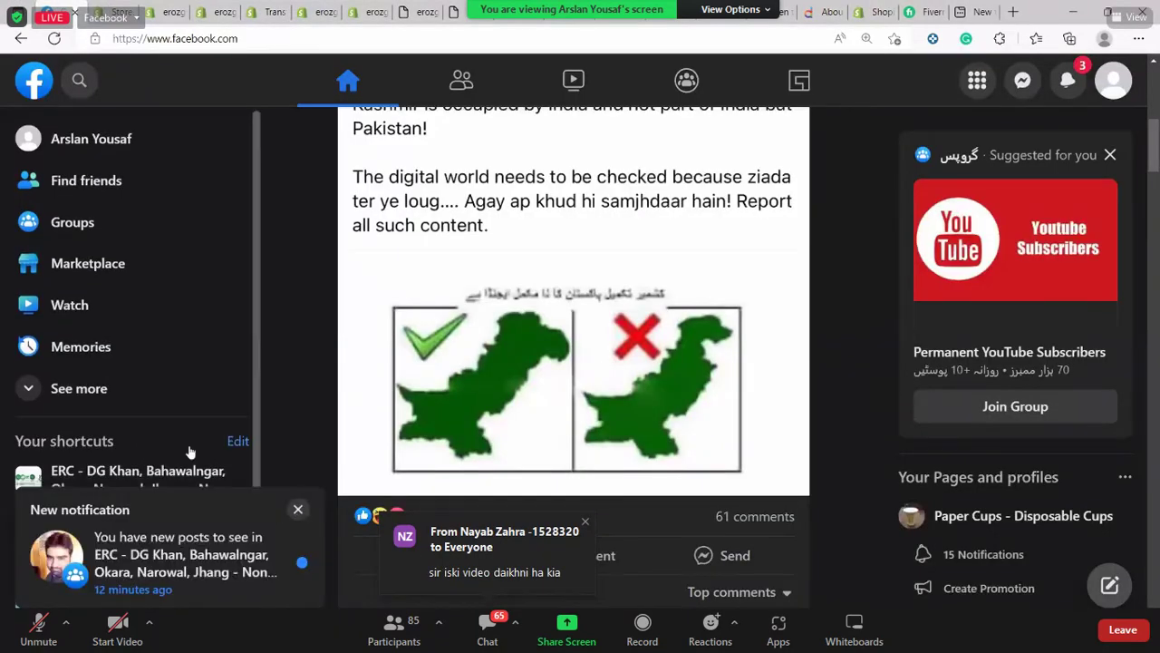
# Open the ERC - DG Khan trainees group from shortcuts and scroll through its posts
pyautogui.scroll(-1, 186, 448)
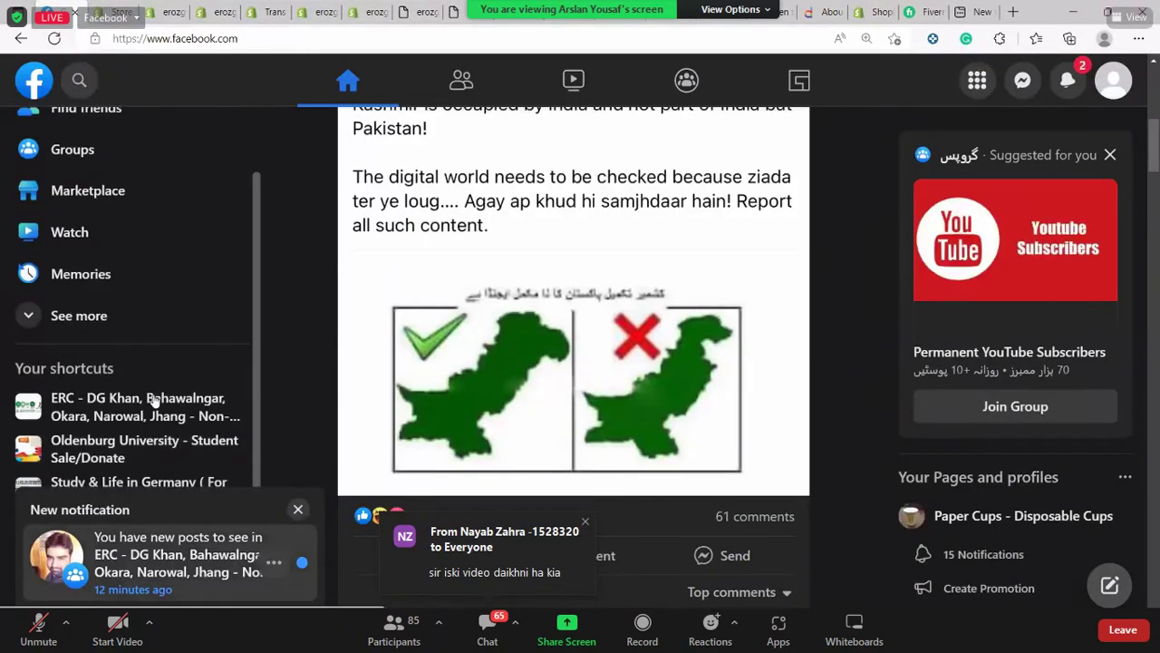
pyautogui.click(245, 410)
pyautogui.scroll(-10, 780, 240)
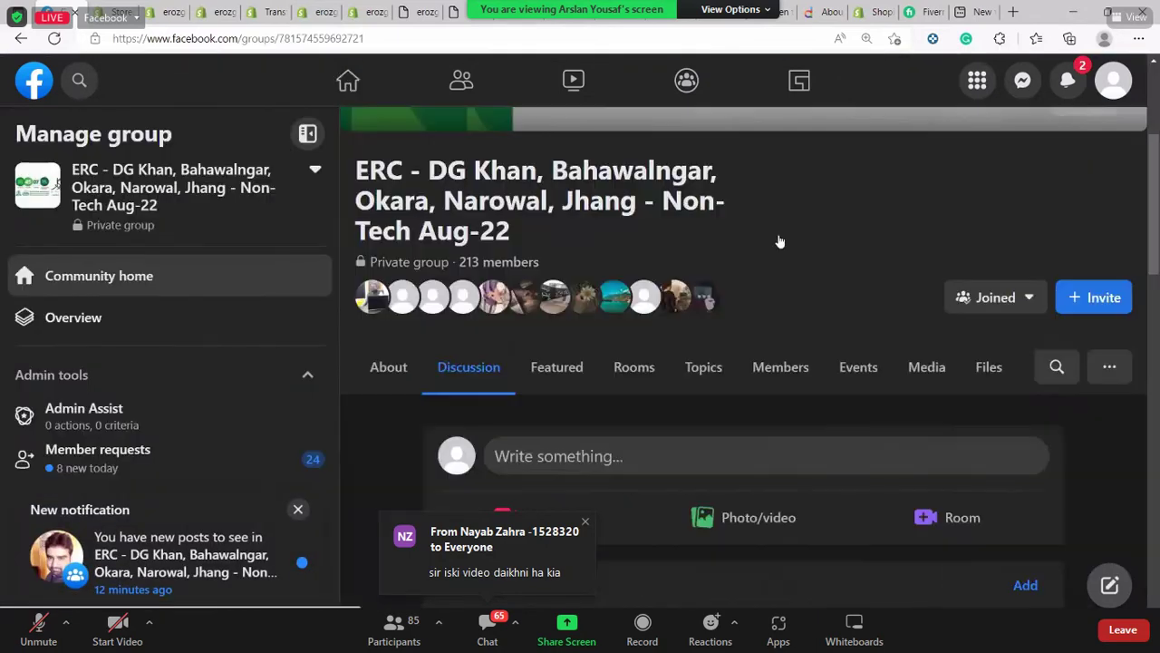
pyautogui.scroll(-4, 634, 265)
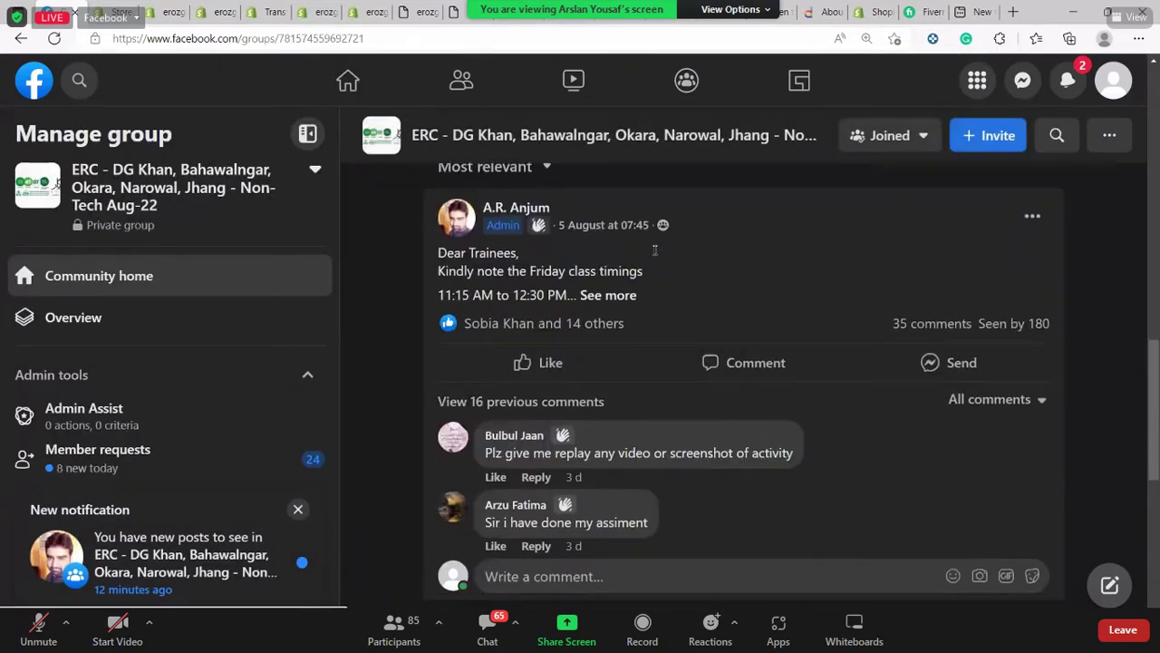
pyautogui.scroll(-1, 729, 300)
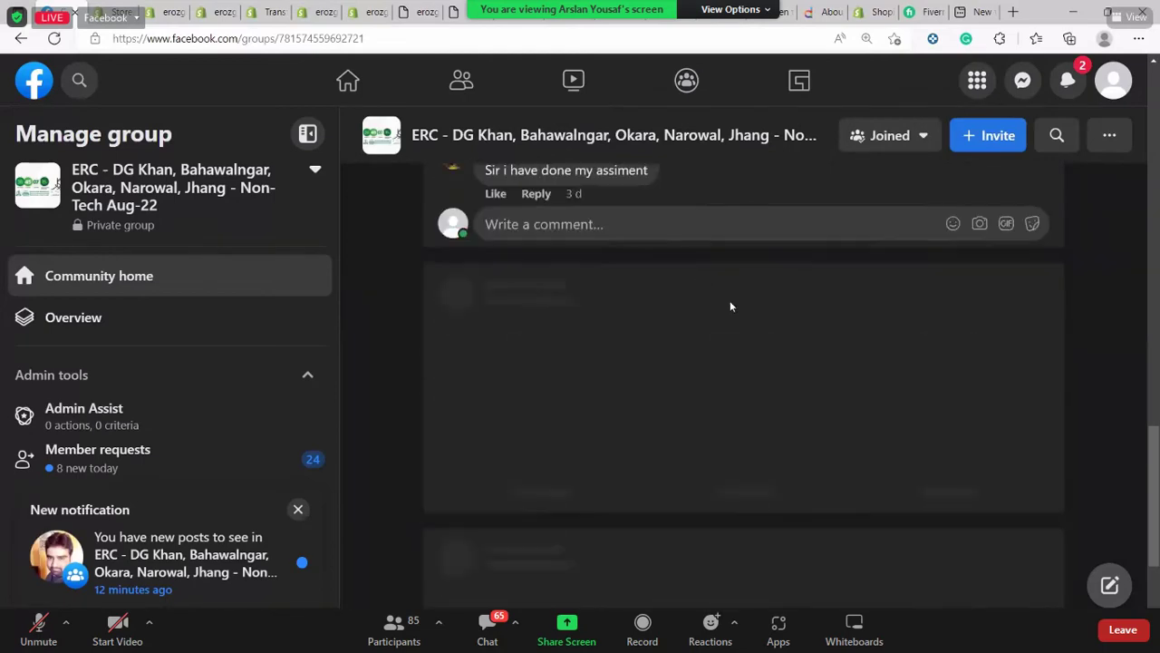
pyautogui.scroll(1, 729, 300)
pyautogui.scroll(-5, 729, 300)
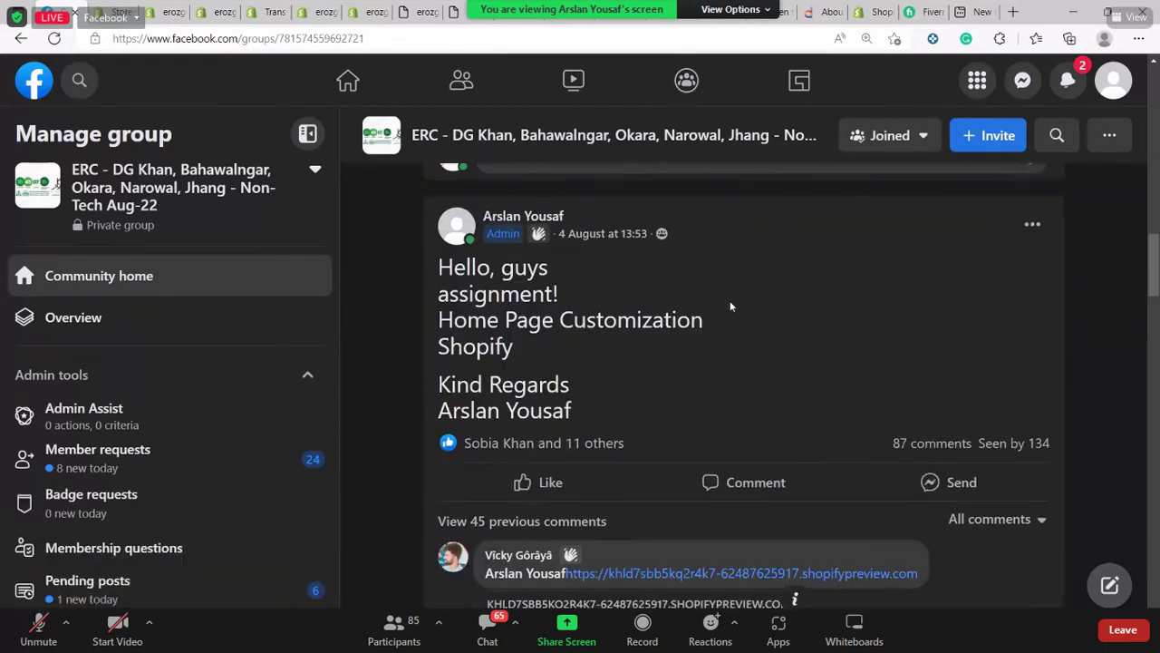
pyautogui.scroll(4, 730, 300)
pyautogui.scroll(10, 730, 306)
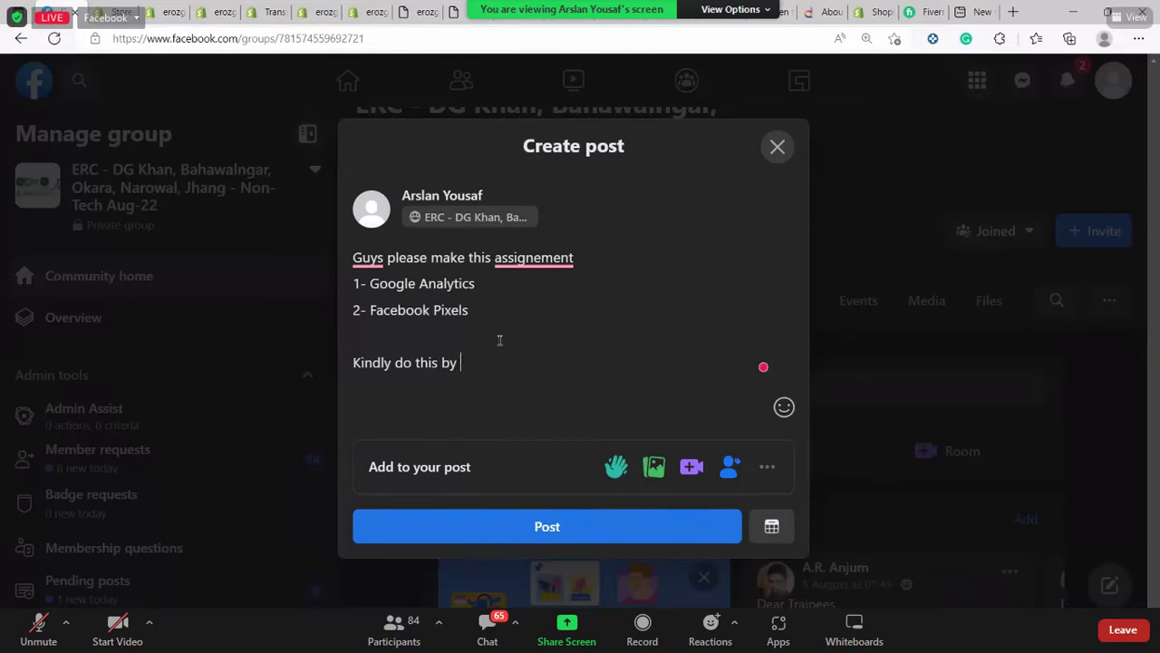
# End the post with 'by tomorrow's class' and accept the assignment spelling and comma fixes
pyautogui.write('tomowe')
pyautogui.press('BackSpace')
pyautogui.press('BackSpace')
pyautogui.write('rr')
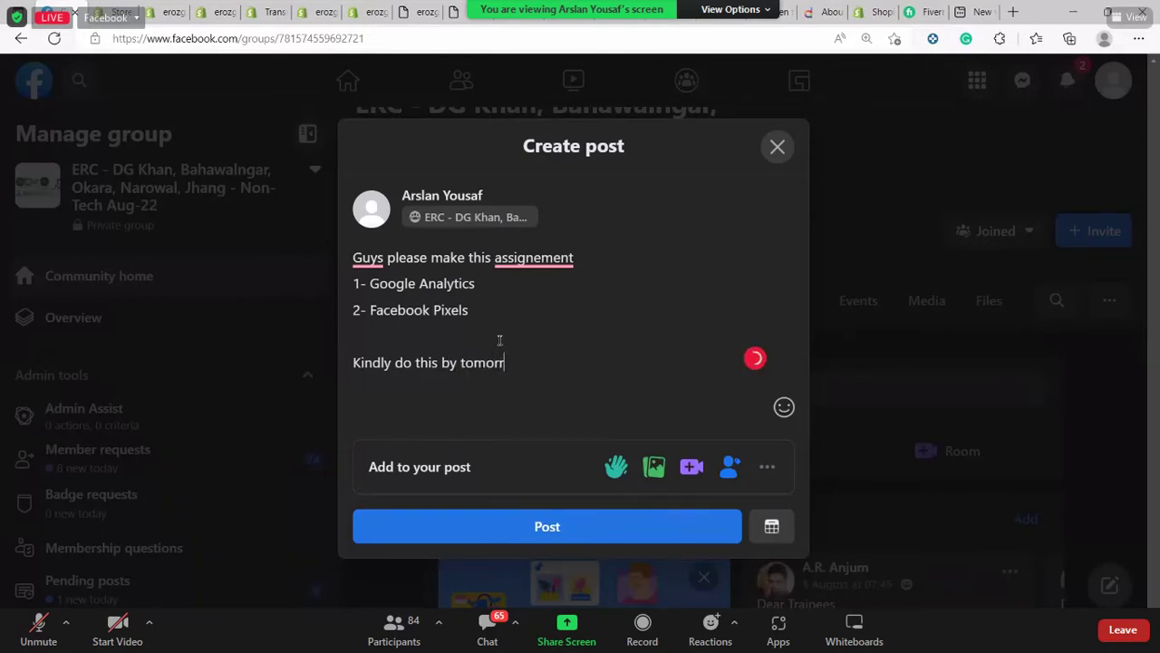
pyautogui.write("ow's class")
pyautogui.moveTo(531, 265)
pyautogui.click(564, 287)
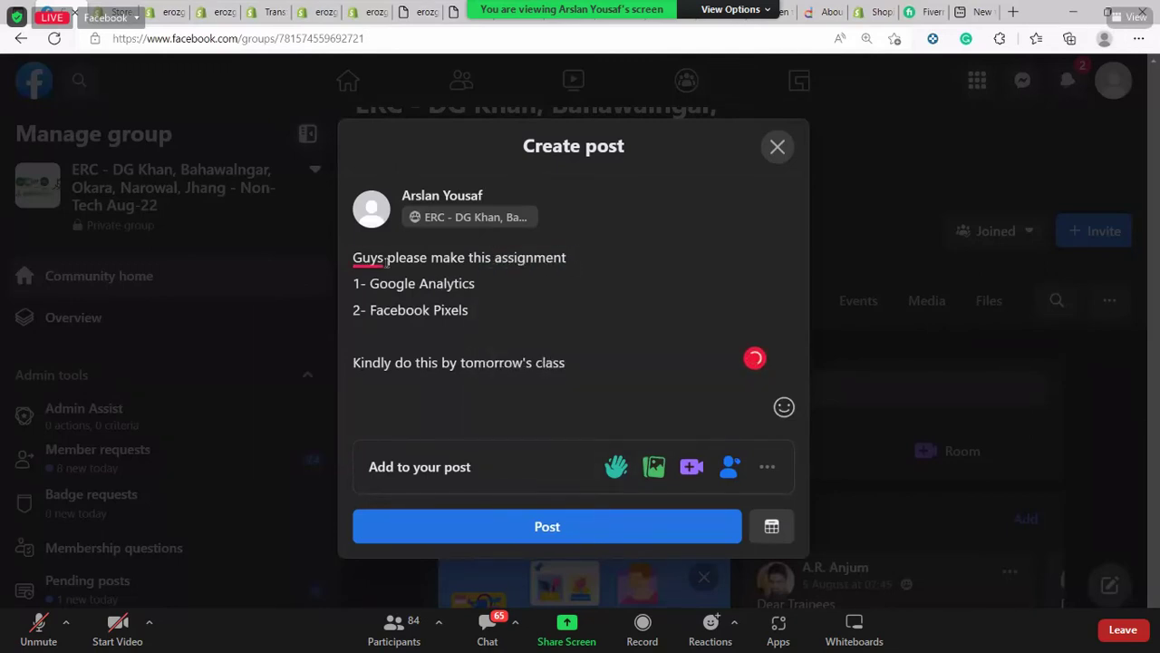
pyautogui.moveTo(373, 259)
pyautogui.click(438, 303)
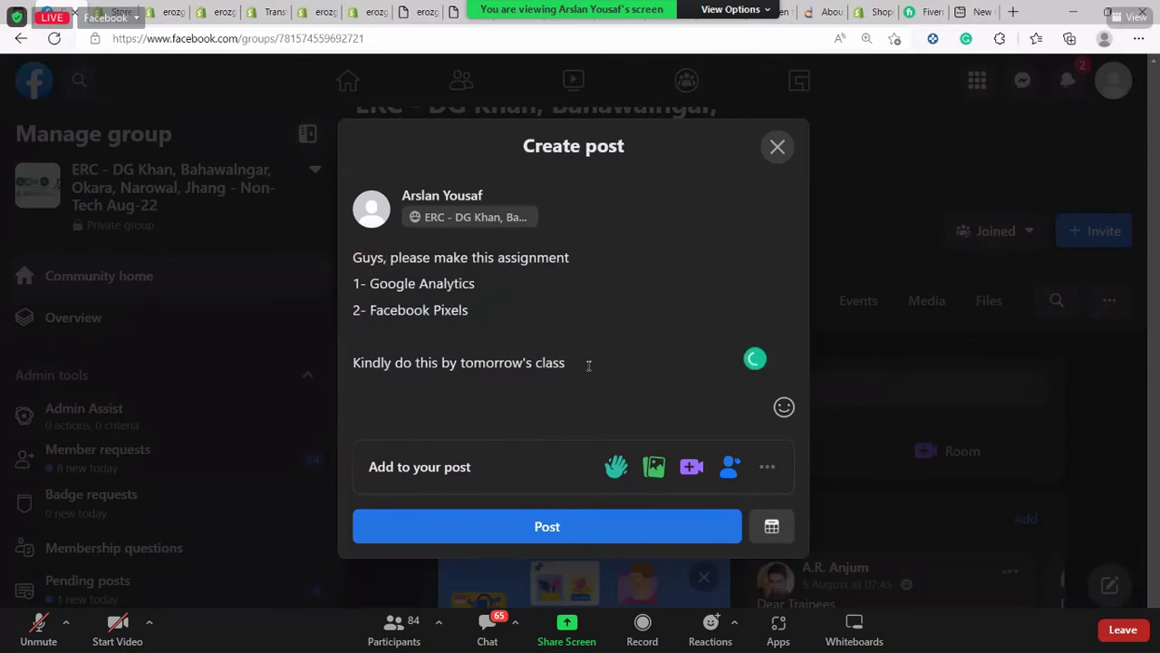
# Sign off with 'Kind Regards' and the sender's name, and prefix the post with 'AOA!'
pyautogui.press('Return')
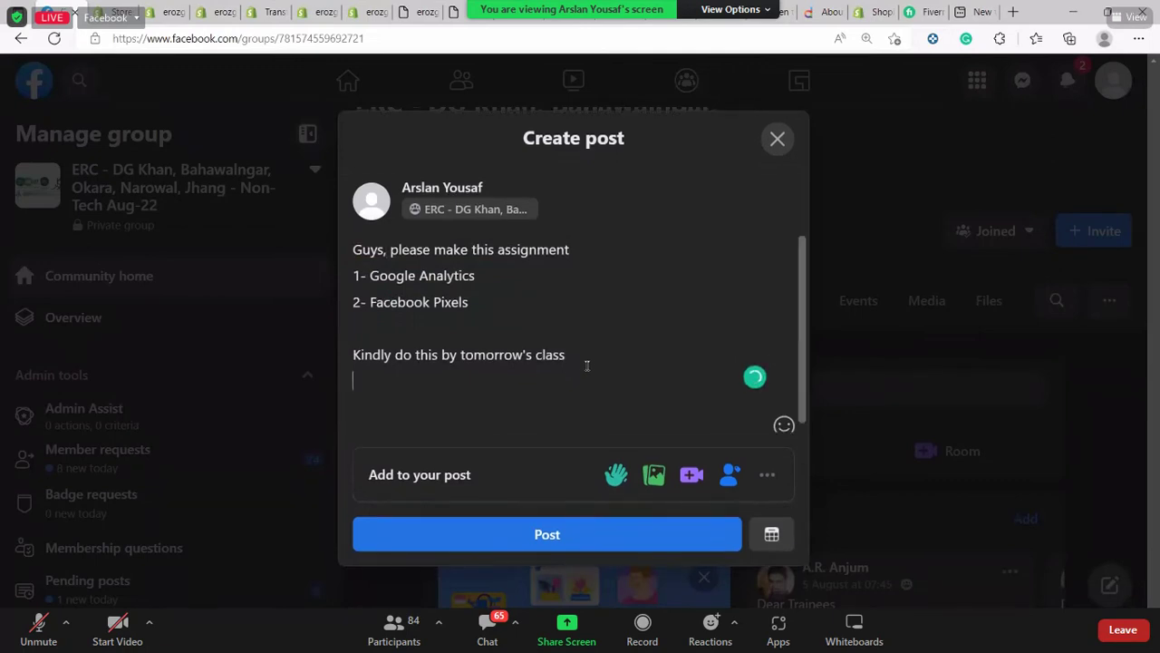
pyautogui.press('Return')
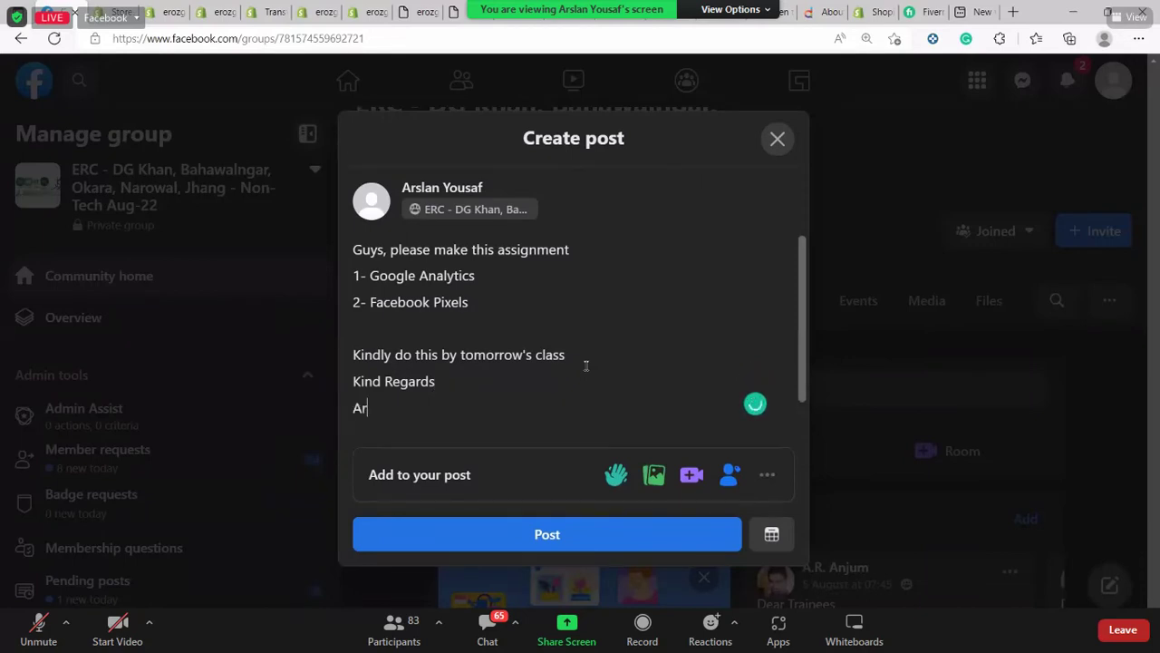
pyautogui.press('BackSpace')
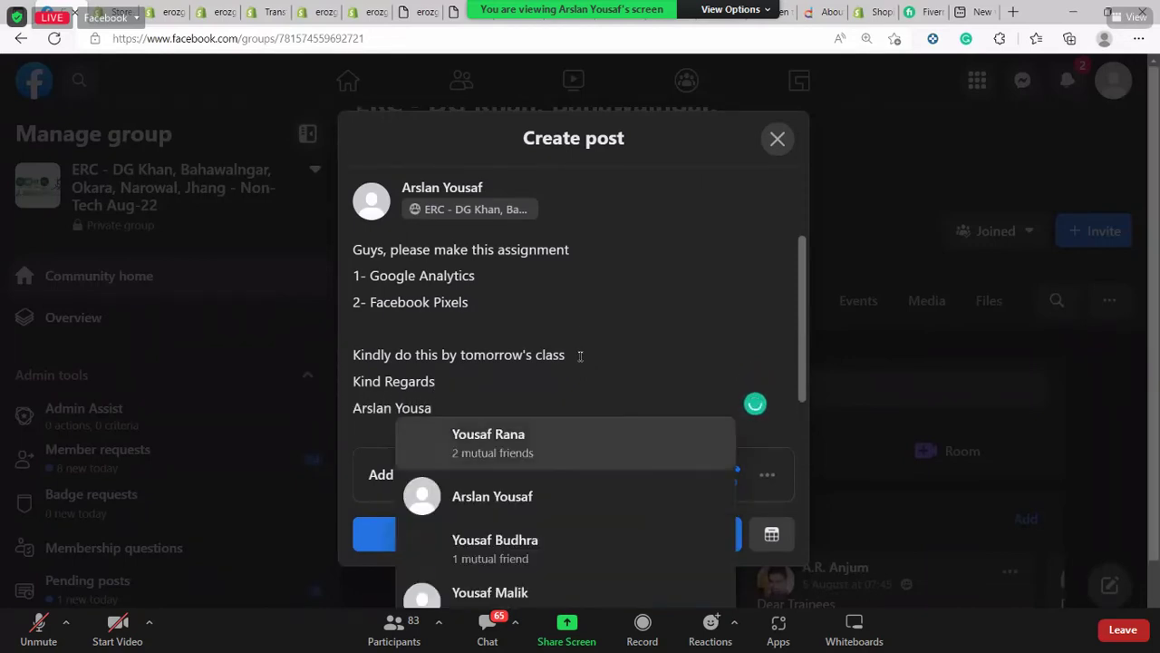
pyautogui.click(394, 290)
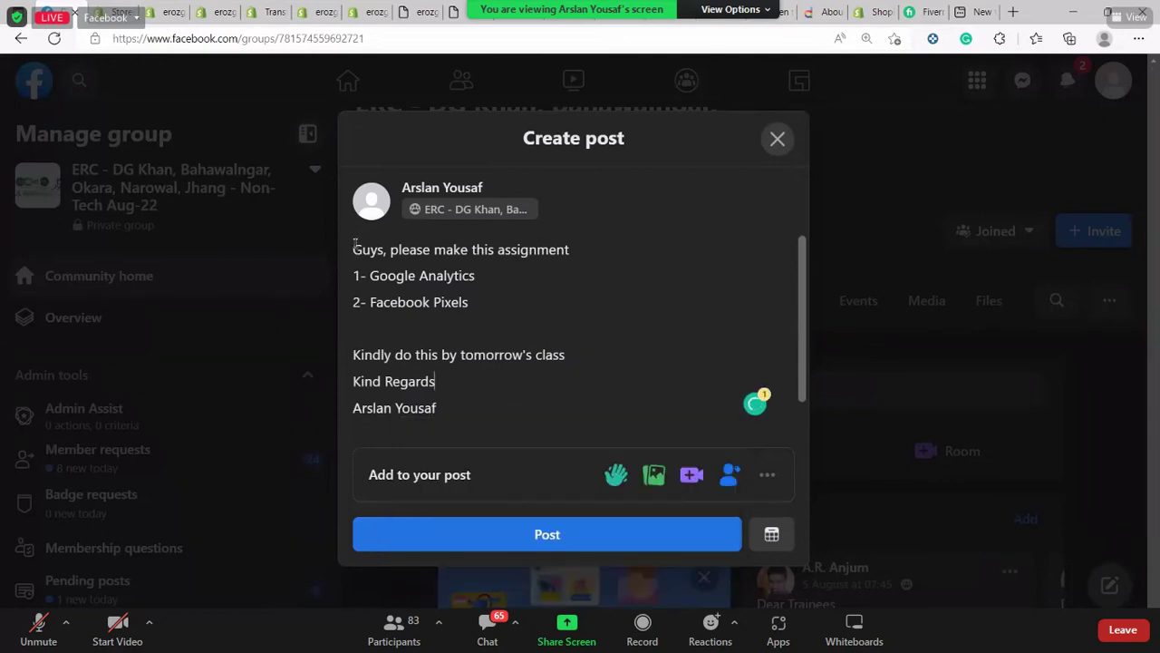
pyautogui.write('AOA!')
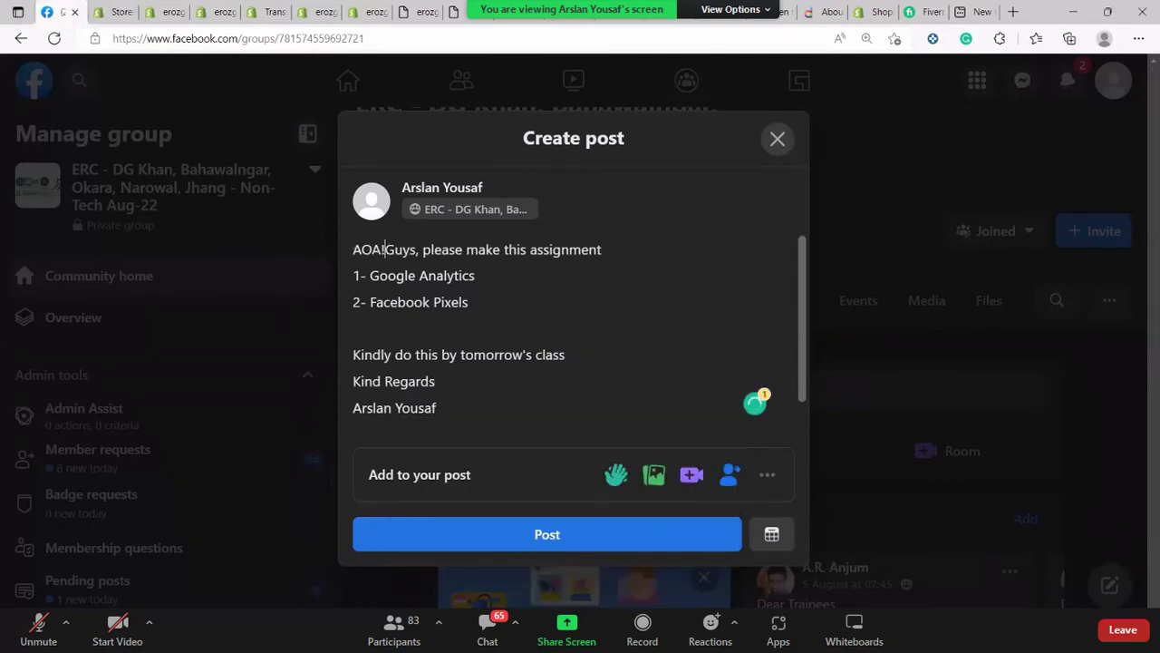
# Publish the assignment post to the group and check the notifications list
pyautogui.click(671, 534)
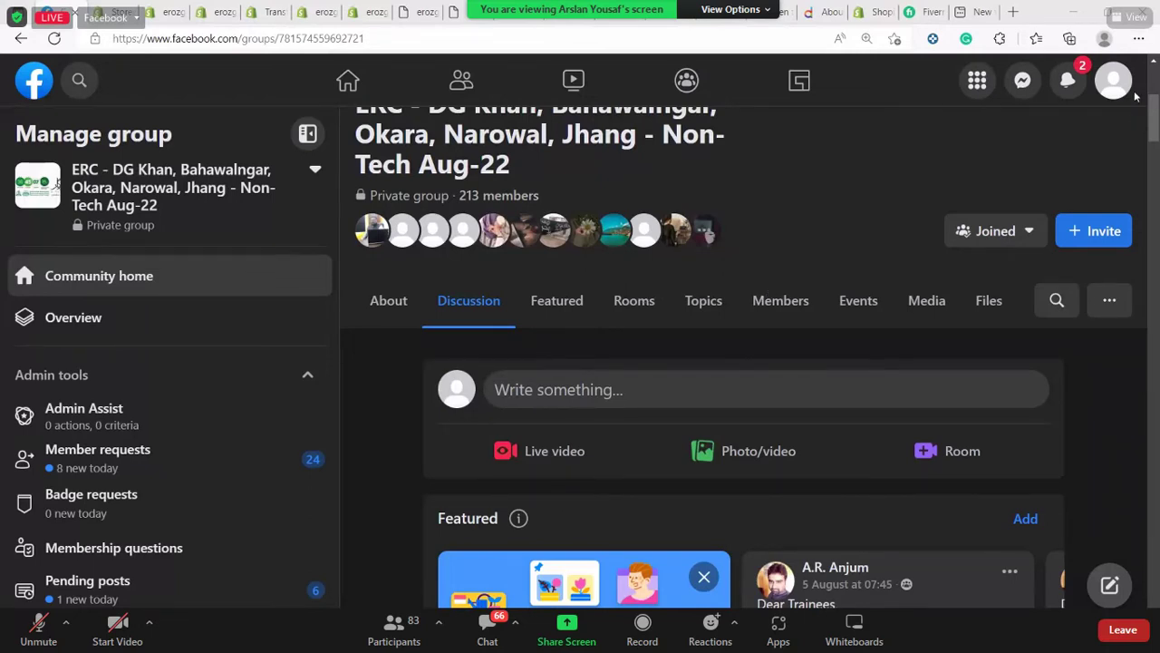
pyautogui.scroll(-4, 1074, 91)
pyautogui.click(1068, 82)
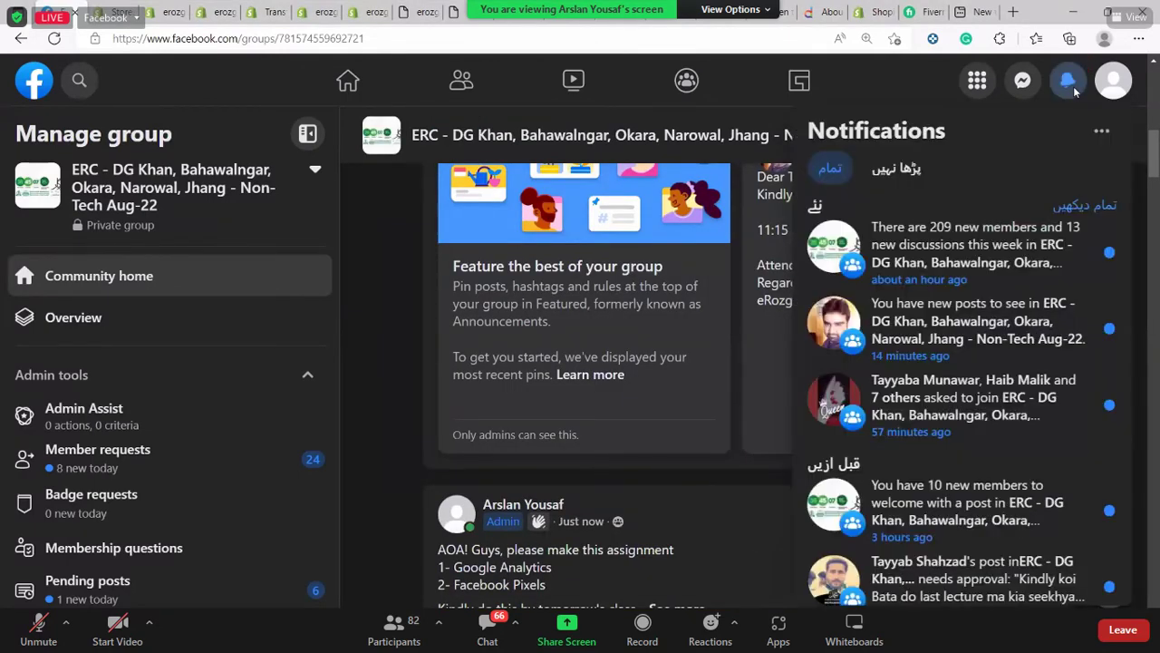
pyautogui.scroll(-8, 674, 332)
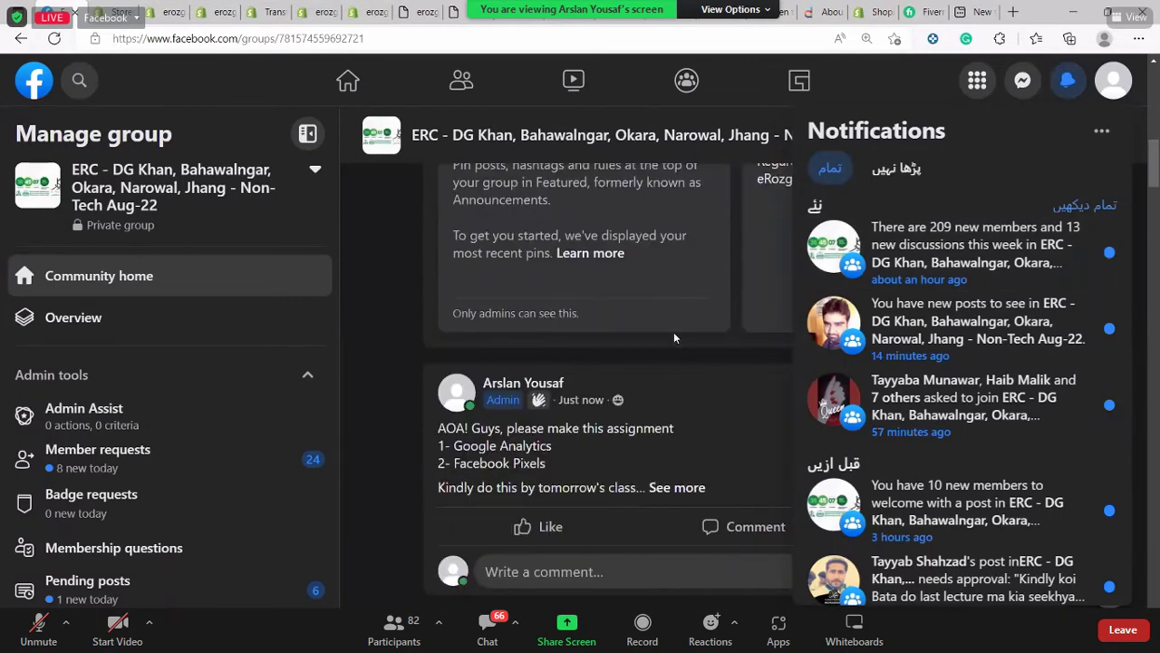
pyautogui.scroll(-10, 675, 333)
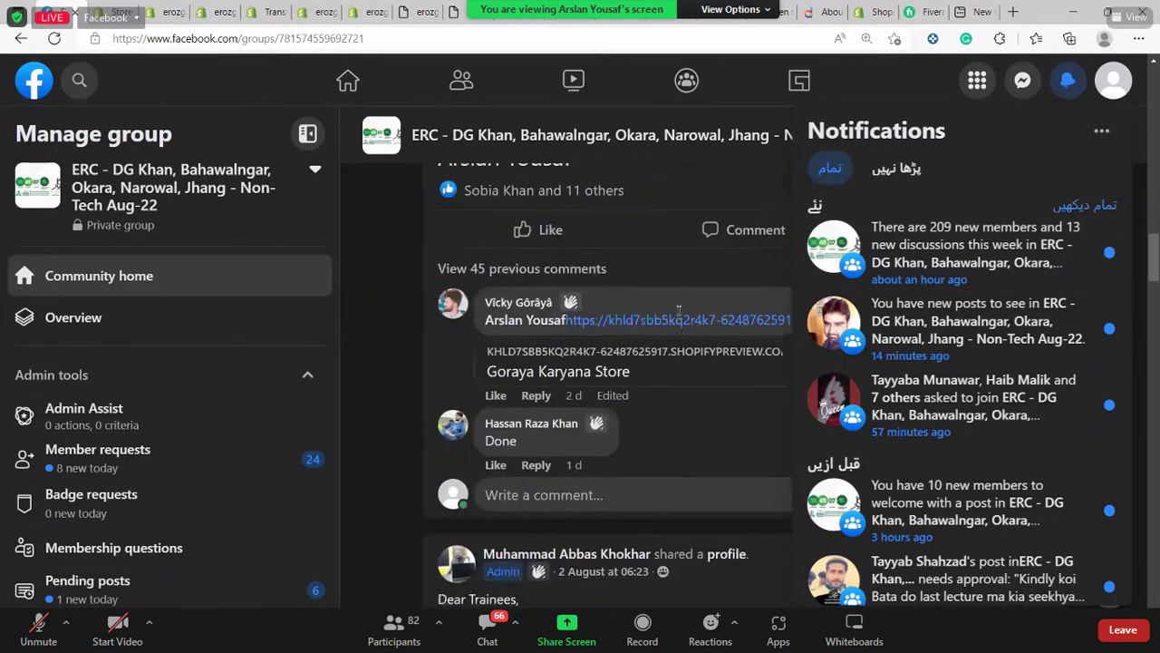
# Close the Facebook notifications panel so the group feed fills the page
pyautogui.scroll(2, 679, 297)
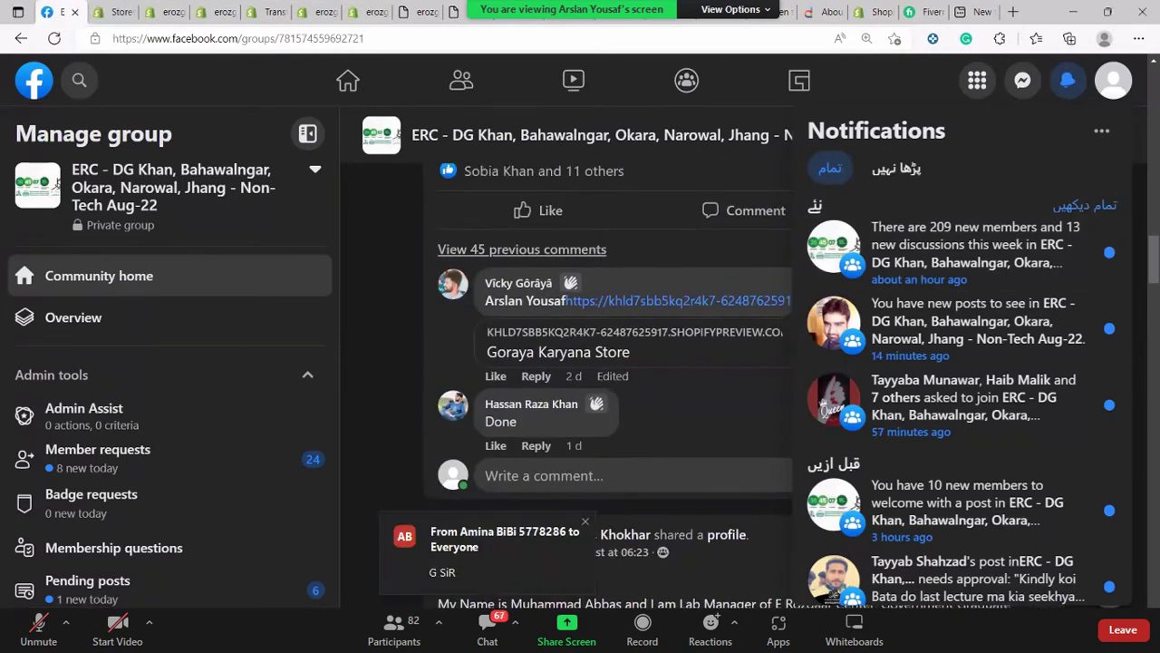
pyautogui.click(705, 322)
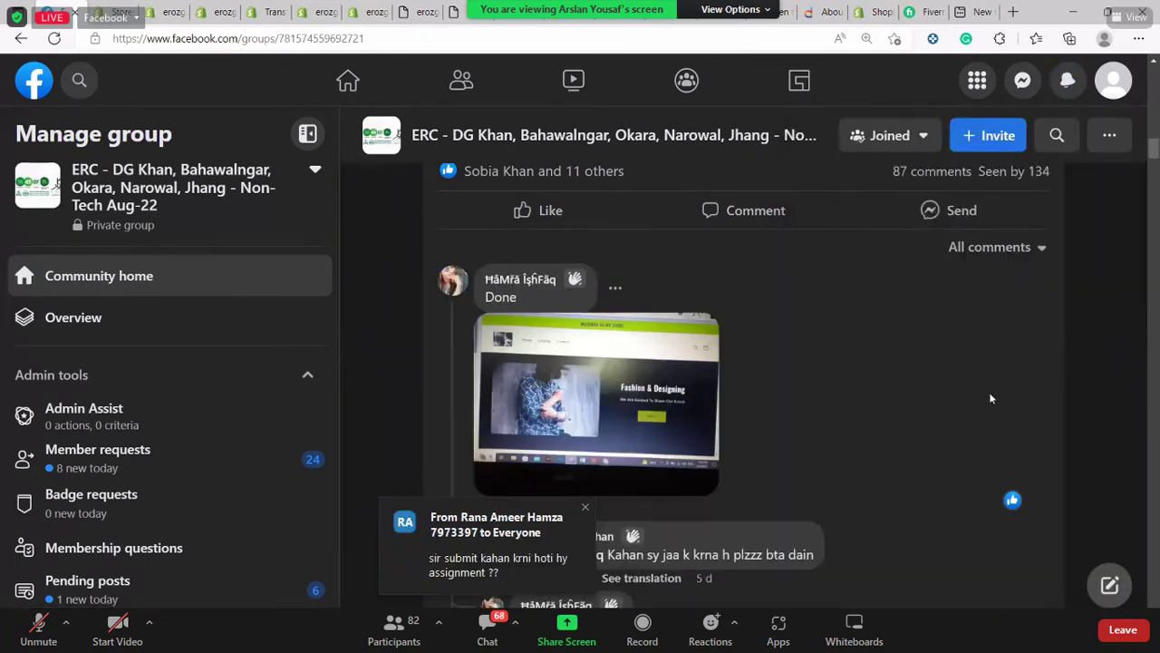
pyautogui.scroll(-1, 989, 392)
pyautogui.scroll(-2, 989, 392)
pyautogui.scroll(2, 858, 362)
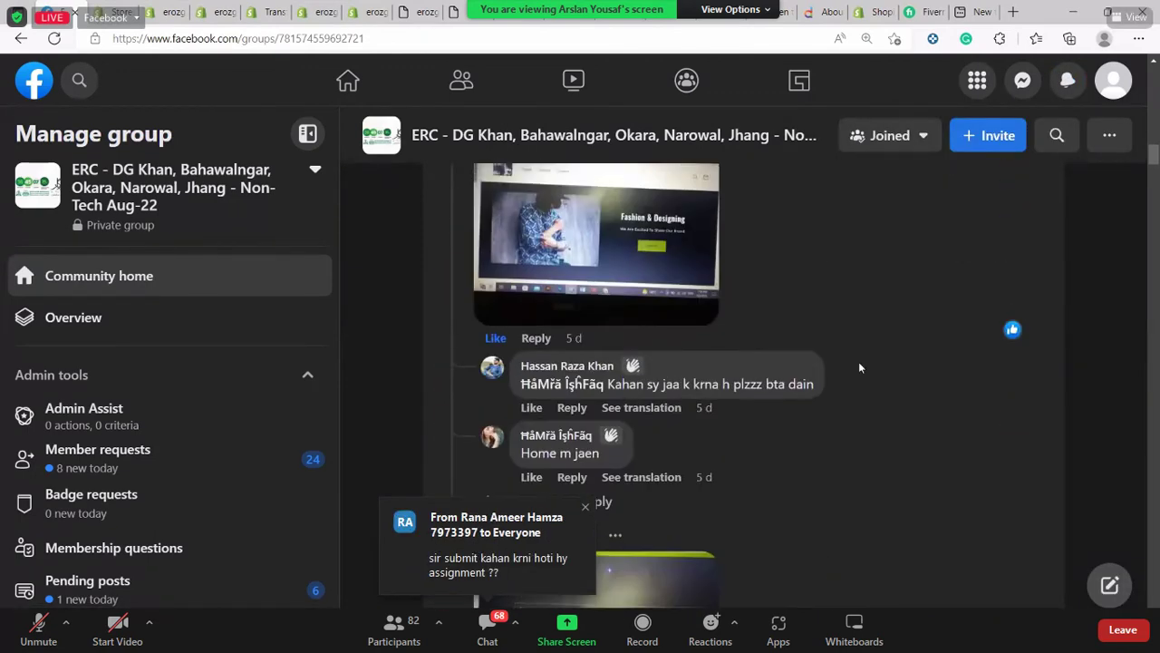
pyautogui.scroll(-1, 683, 260)
pyautogui.scroll(-5, 787, 268)
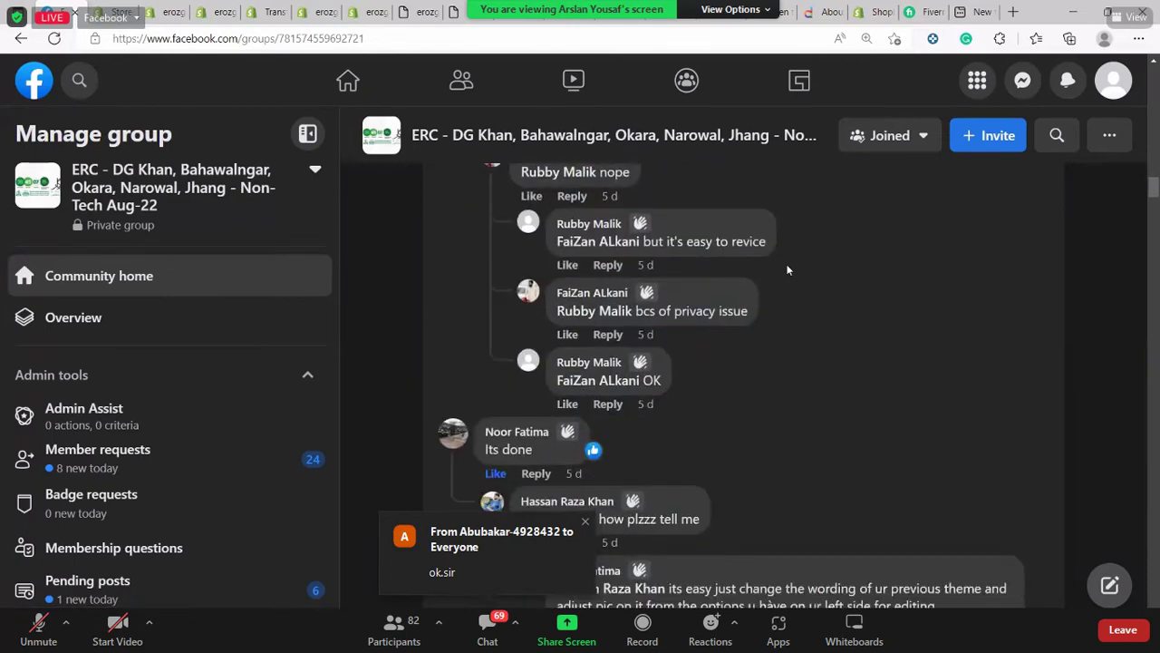
# Scroll through the earlier group post's comments showing trainees' store assignment screenshots
pyautogui.scroll(-6, 787, 270)
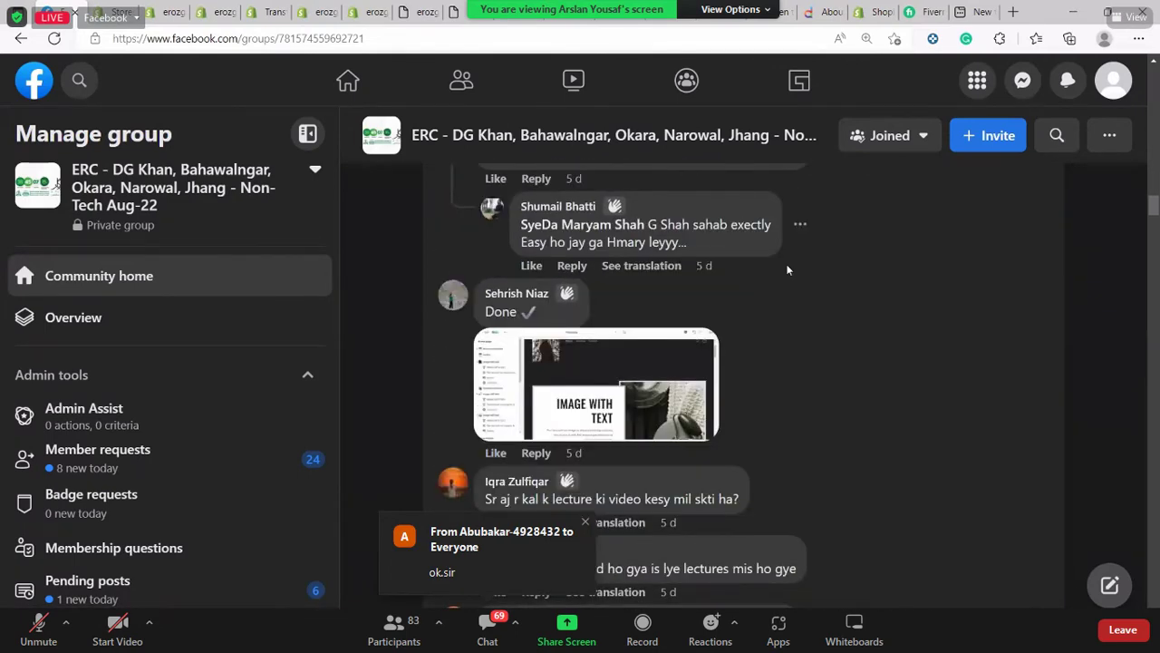
pyautogui.scroll(-10, 787, 269)
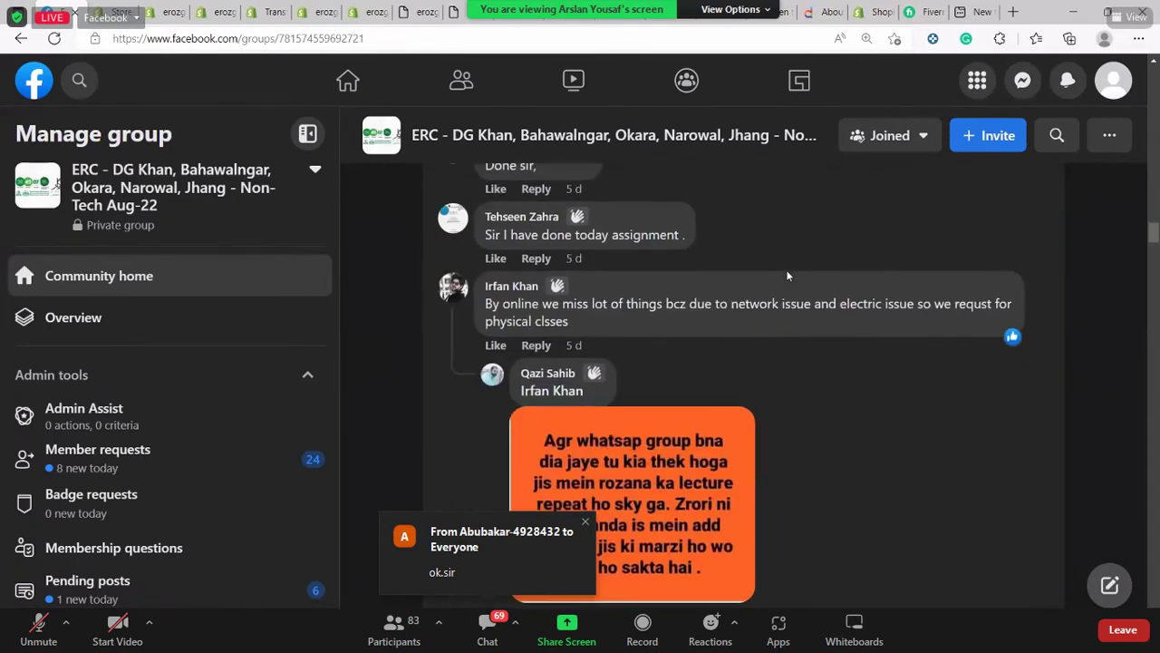
pyautogui.scroll(-3, 786, 269)
pyautogui.scroll(2, 787, 269)
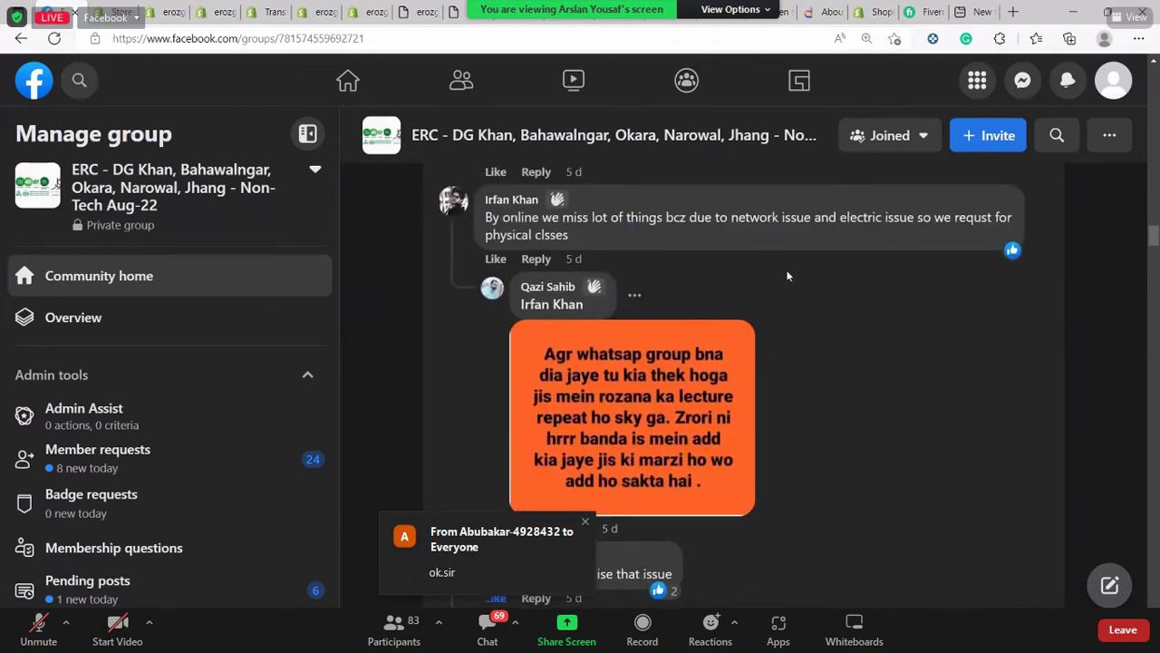
pyautogui.scroll(-3, 787, 276)
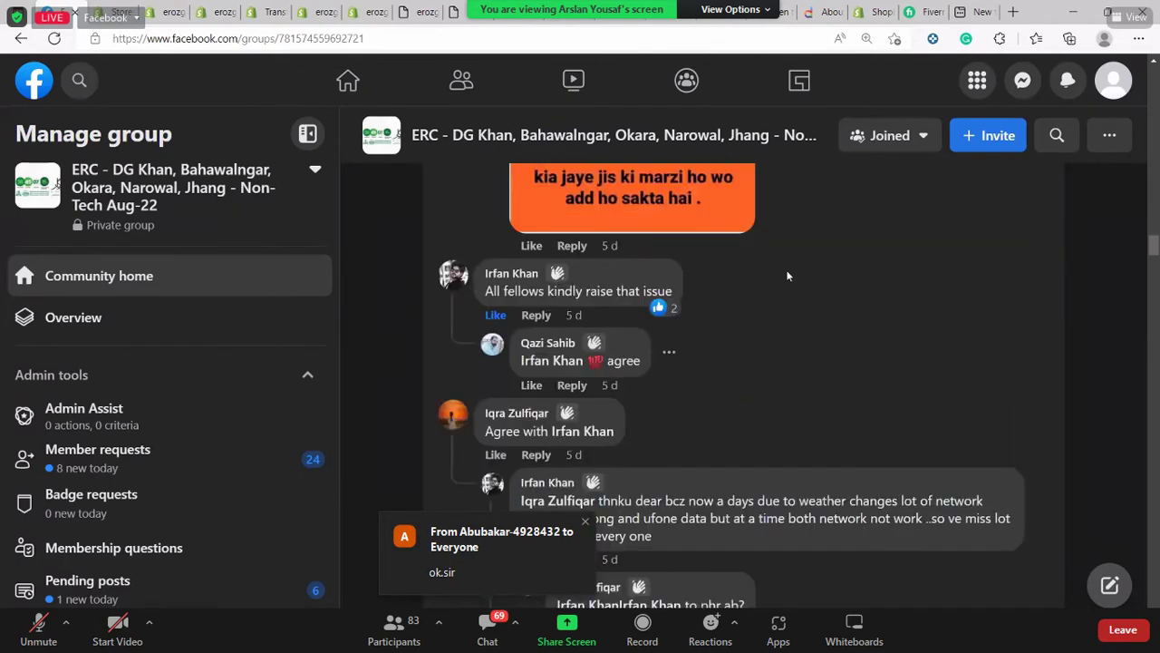
pyautogui.scroll(-6, 787, 276)
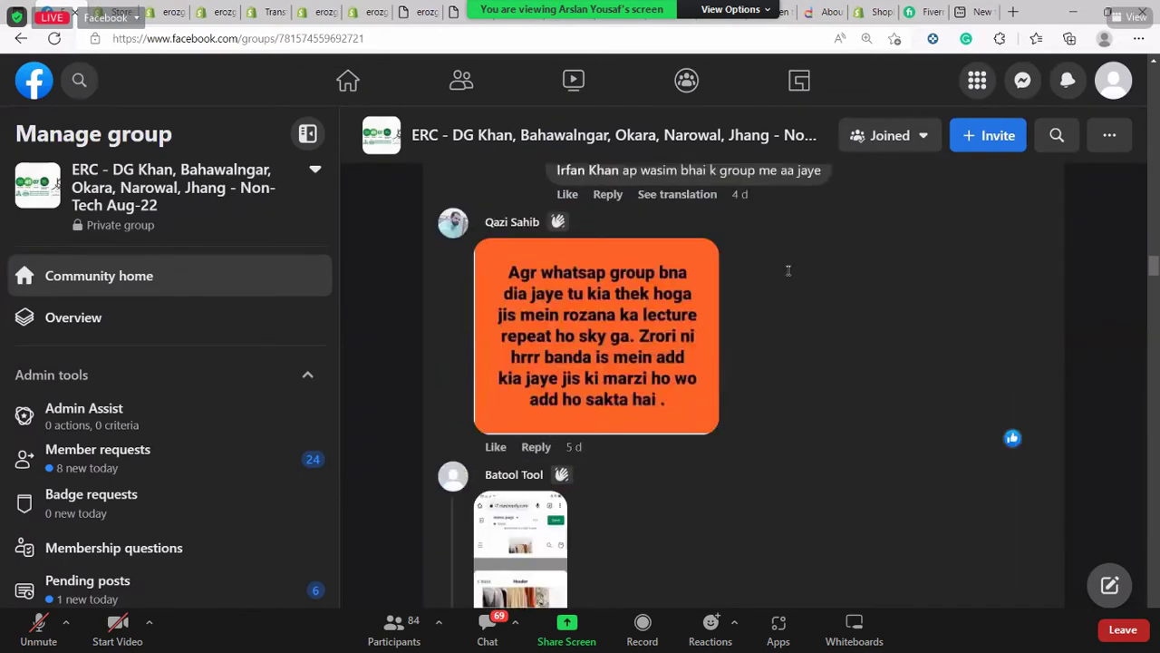
pyautogui.scroll(-10, 788, 270)
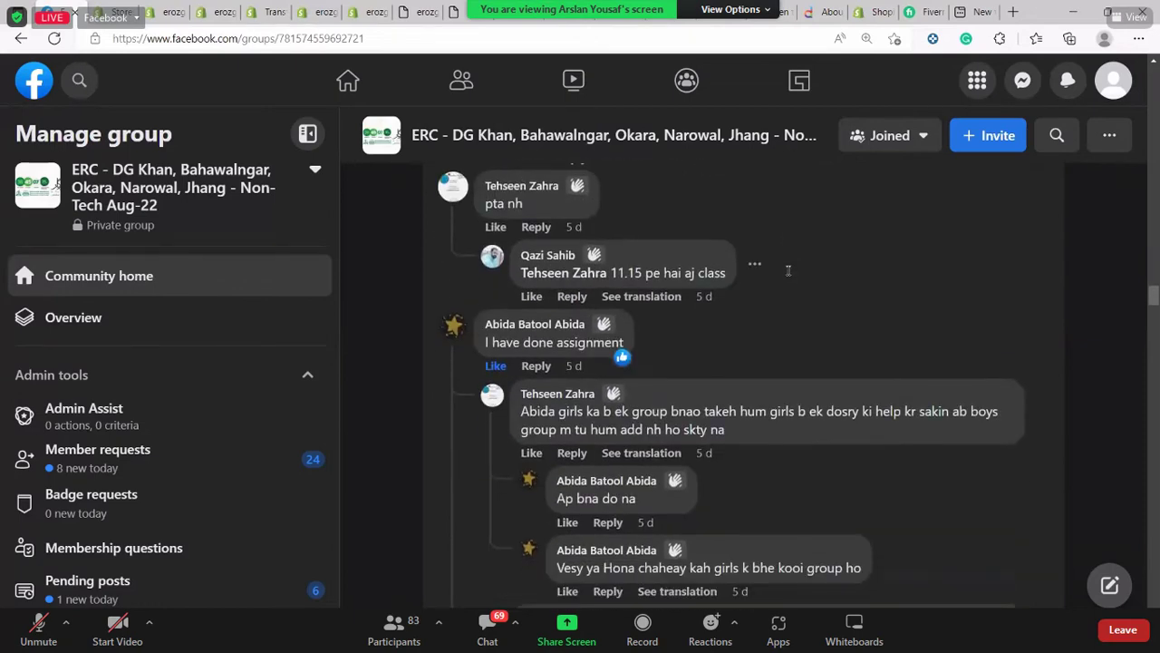
pyautogui.scroll(-3, 787, 270)
pyautogui.scroll(-3, 787, 272)
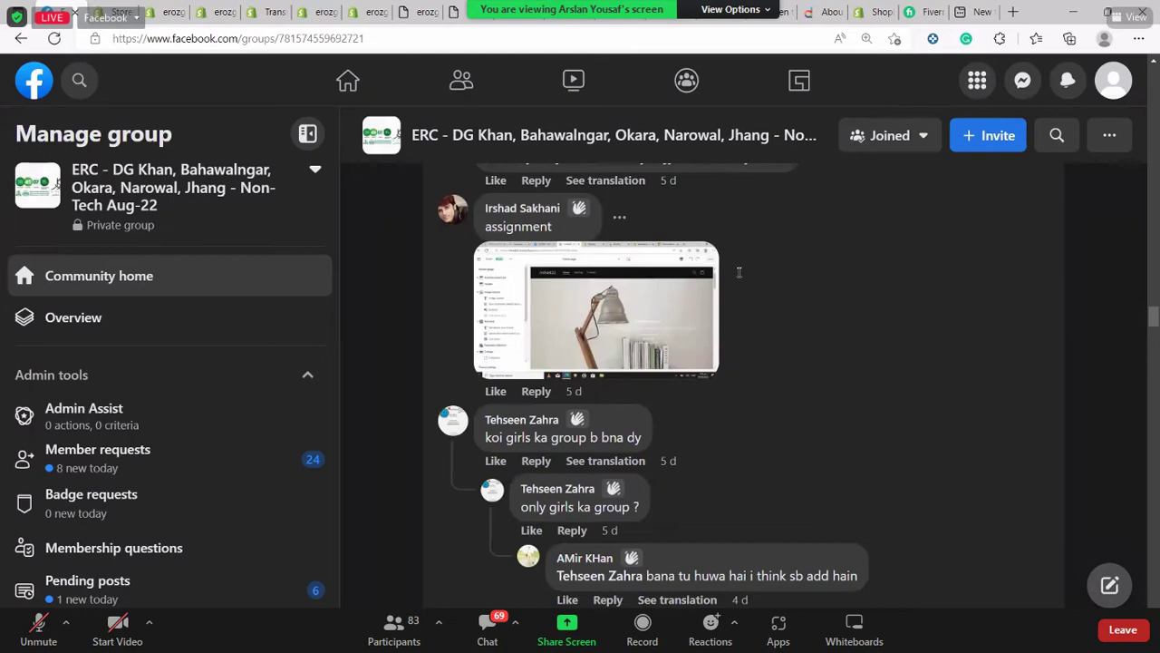
pyautogui.scroll(-4, 738, 272)
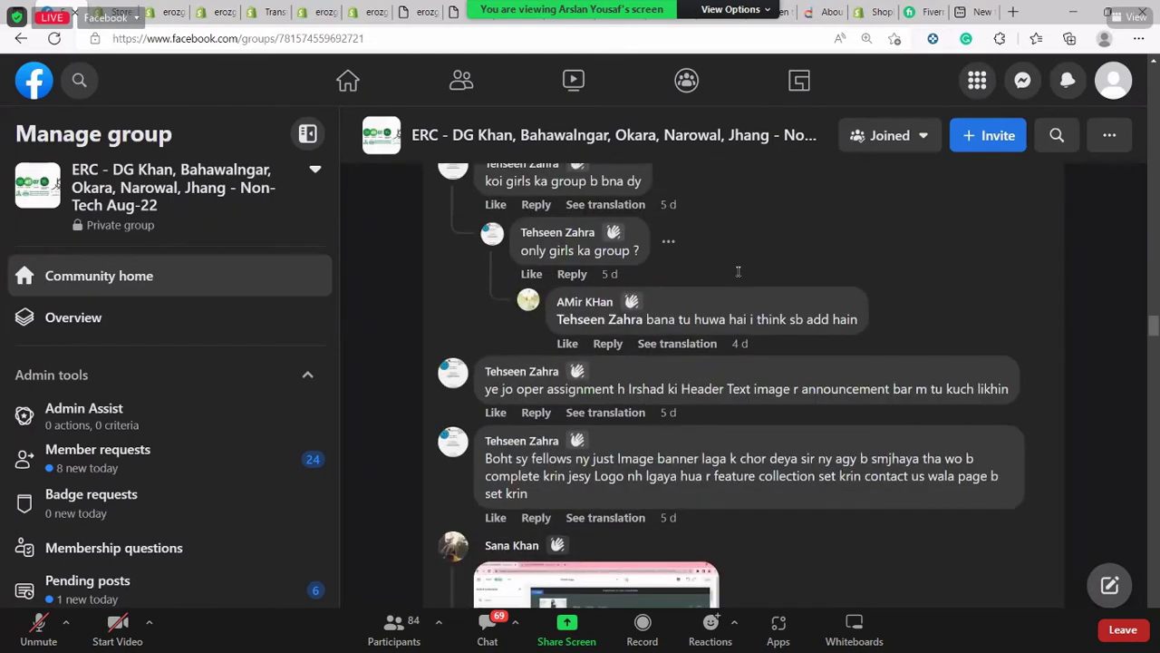
pyautogui.scroll(3, 739, 272)
pyautogui.scroll(-7, 738, 273)
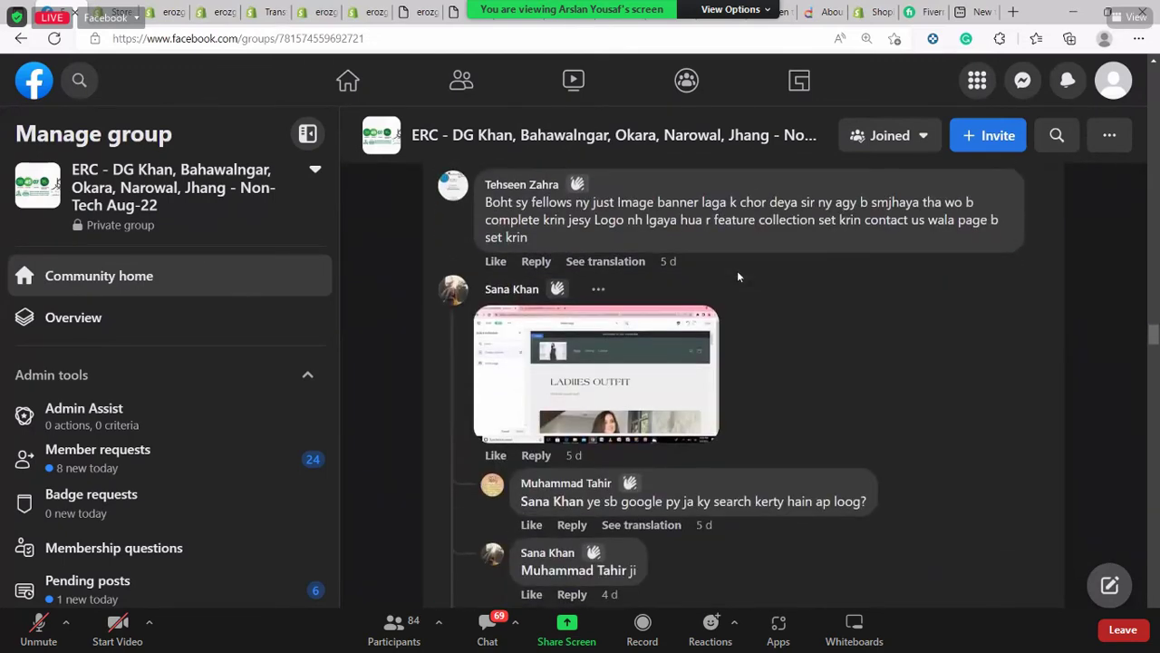
pyautogui.scroll(-2, 736, 270)
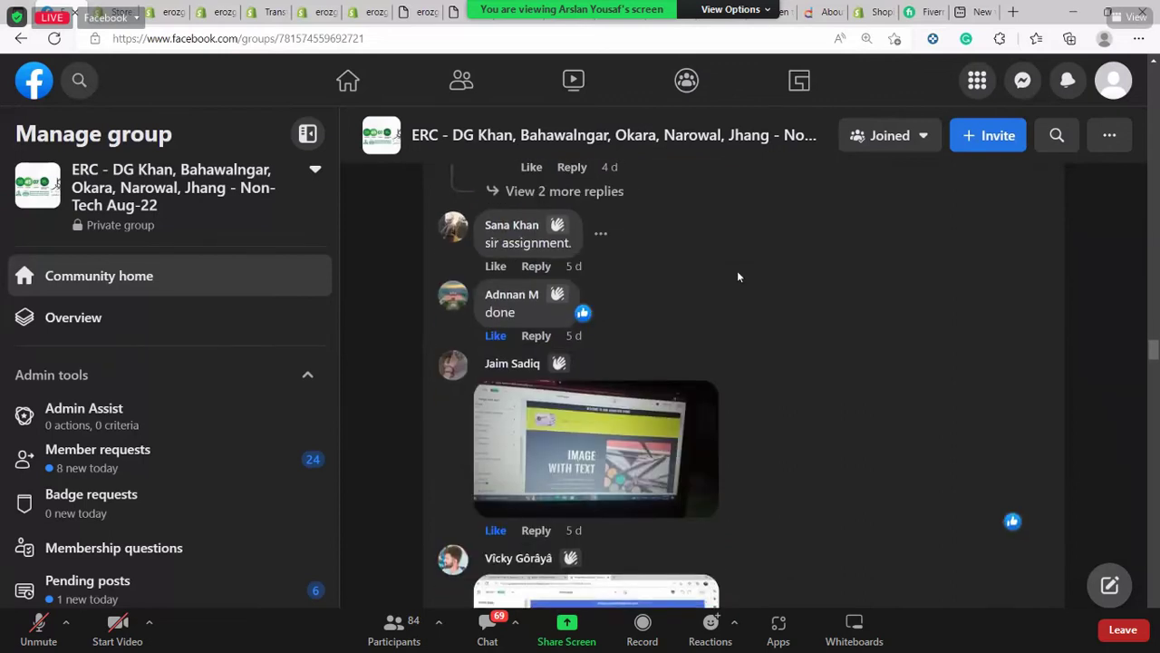
pyautogui.scroll(-2, 737, 270)
pyautogui.scroll(-5, 737, 271)
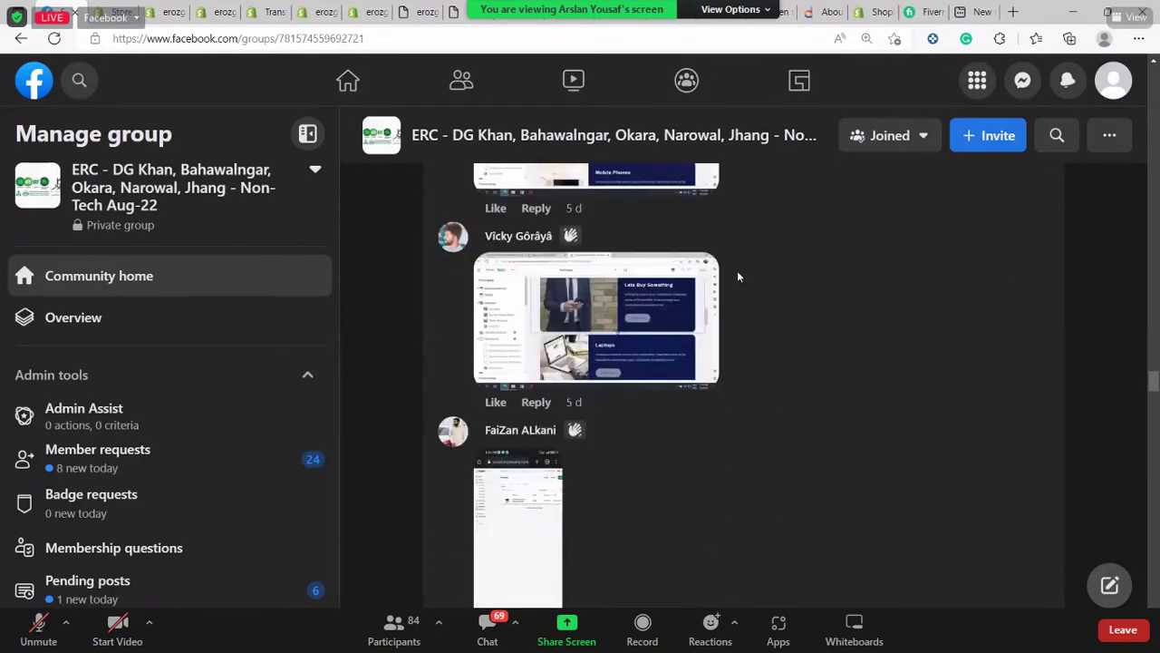
pyautogui.scroll(-3, 737, 270)
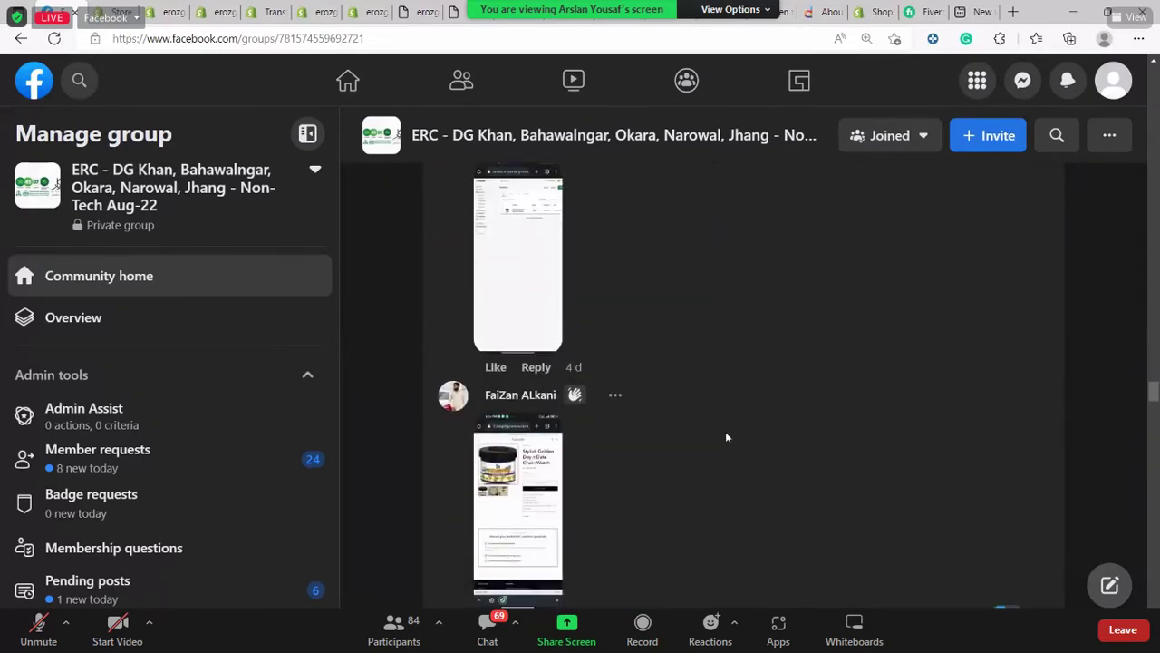
# Open partners.shopify.com in the new tab and start the Join now partner sign-up
pyautogui.click(969, 7)
pyautogui.write('par')
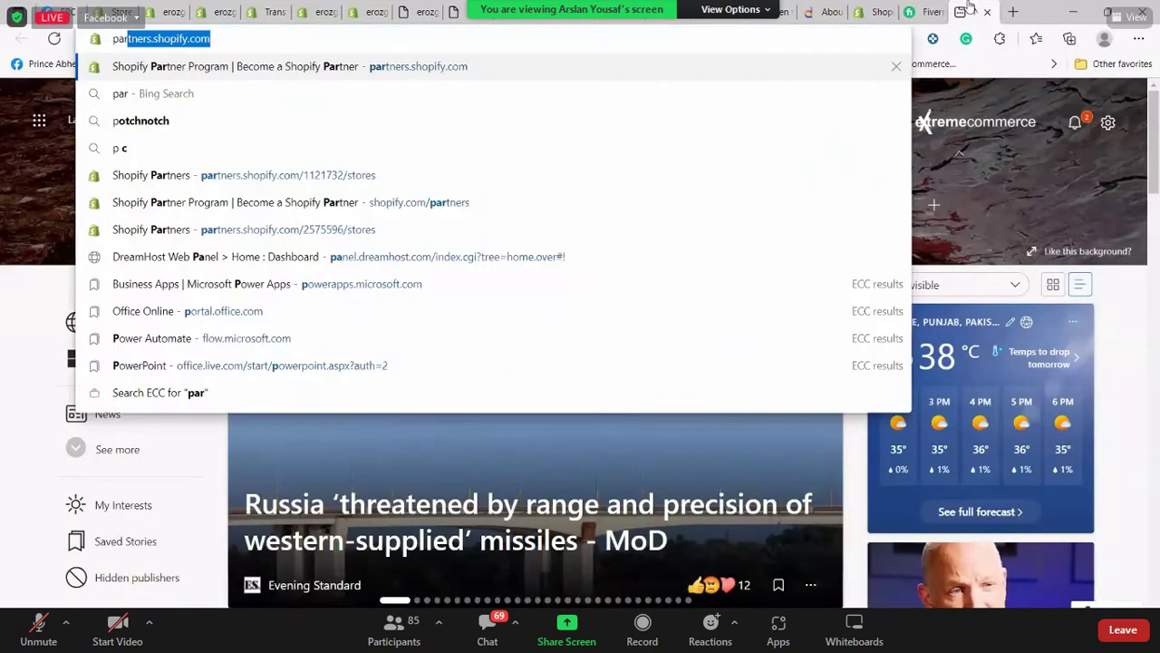
pyautogui.press('Return')
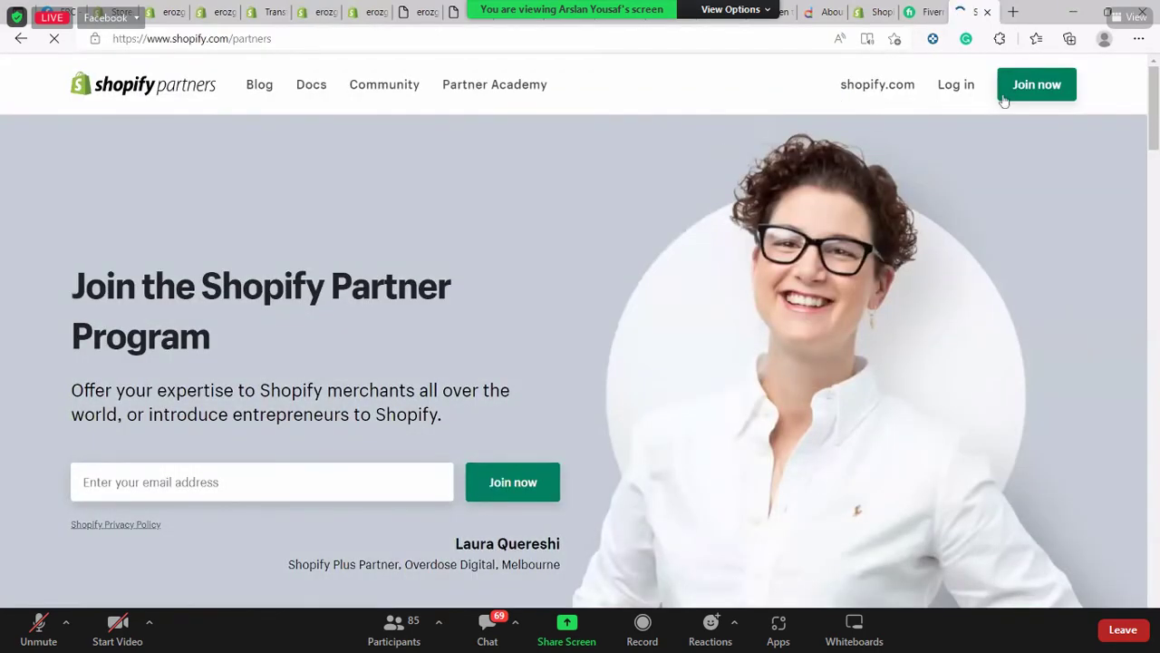
pyautogui.click(1003, 96)
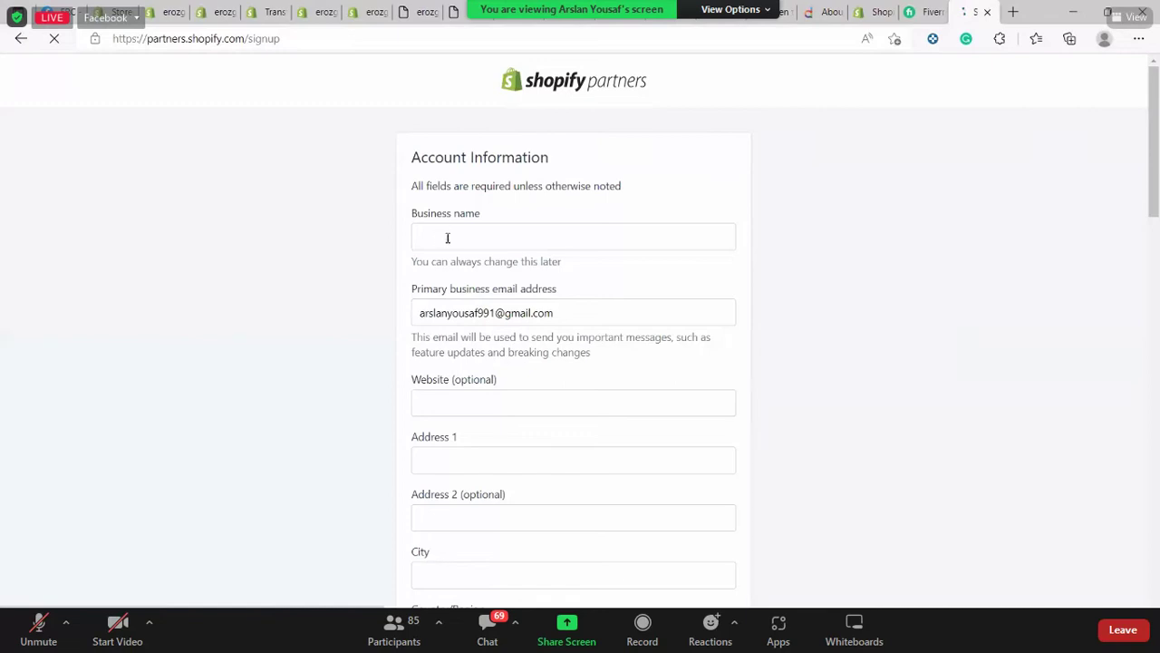
pyautogui.scroll(-3, 815, 235)
pyautogui.click(629, 205)
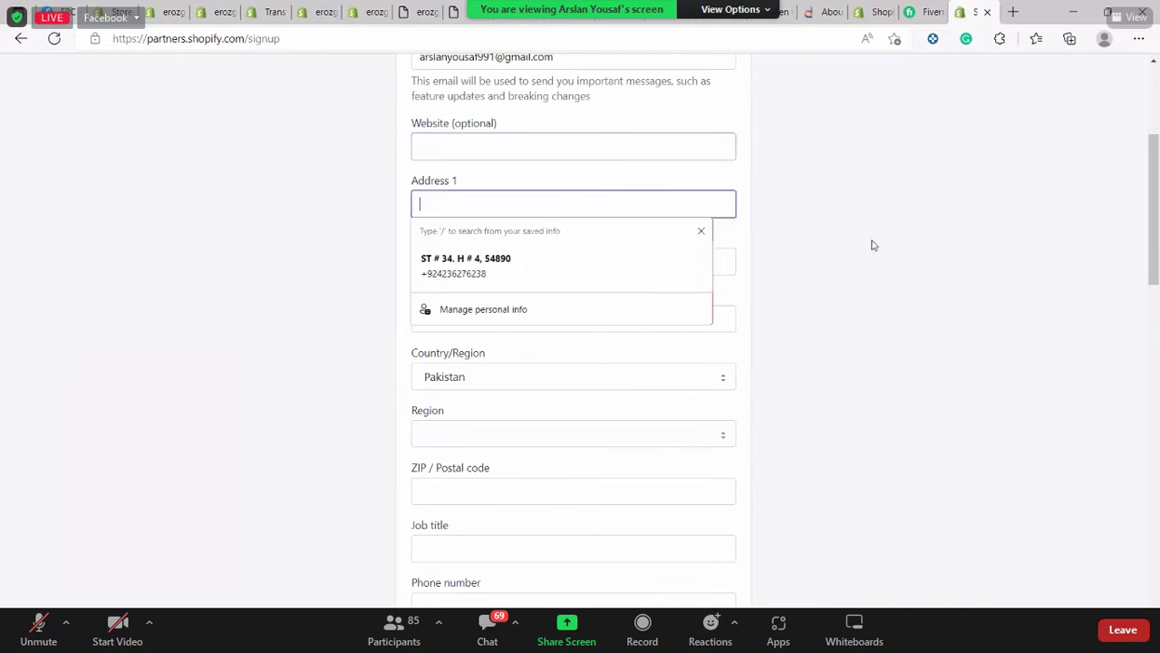
pyautogui.click(694, 243)
pyautogui.scroll(-1, 554, 181)
pyautogui.click(554, 174)
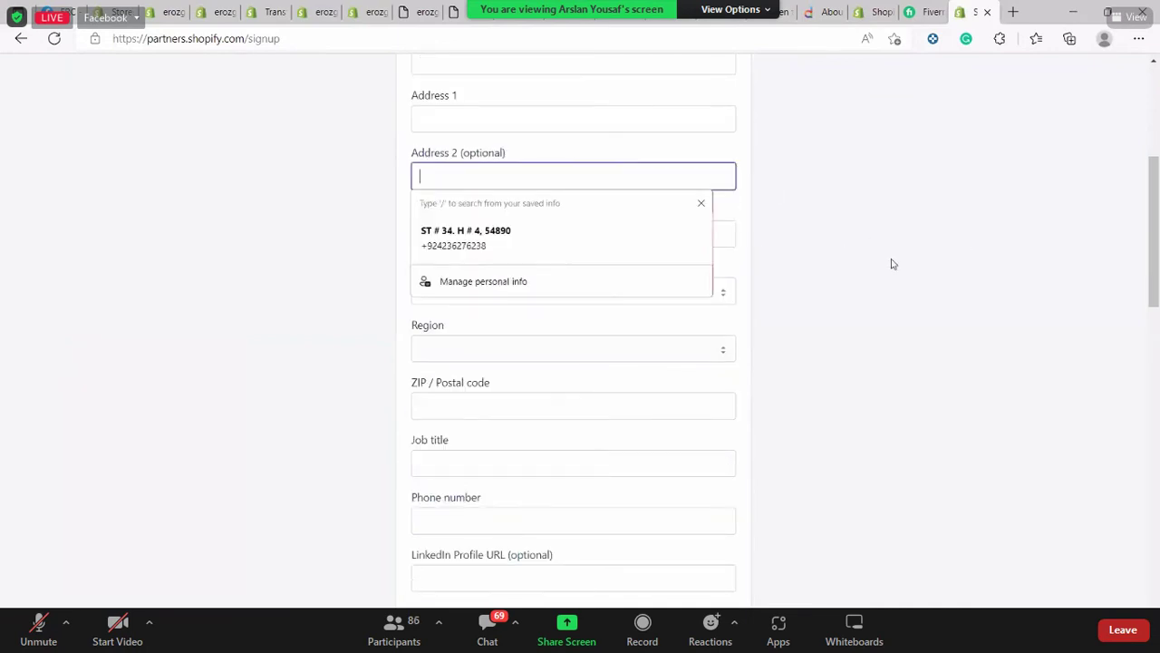
pyautogui.press('Tab')
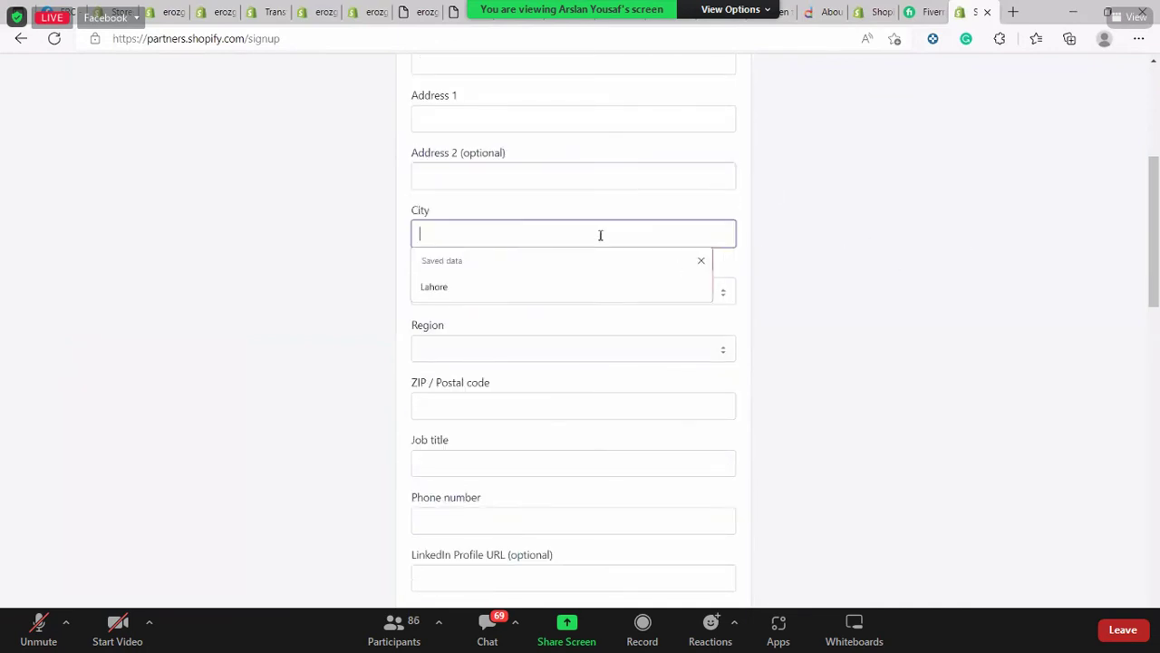
pyautogui.click(903, 250)
pyautogui.scroll(-2, 495, 181)
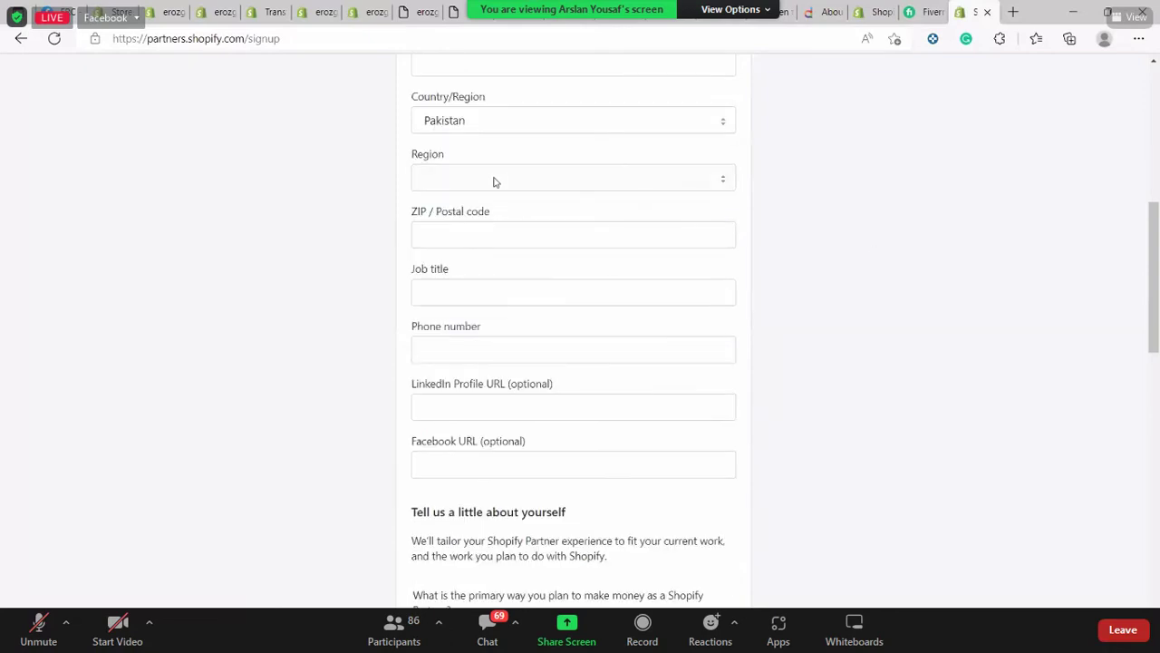
pyautogui.click(570, 231)
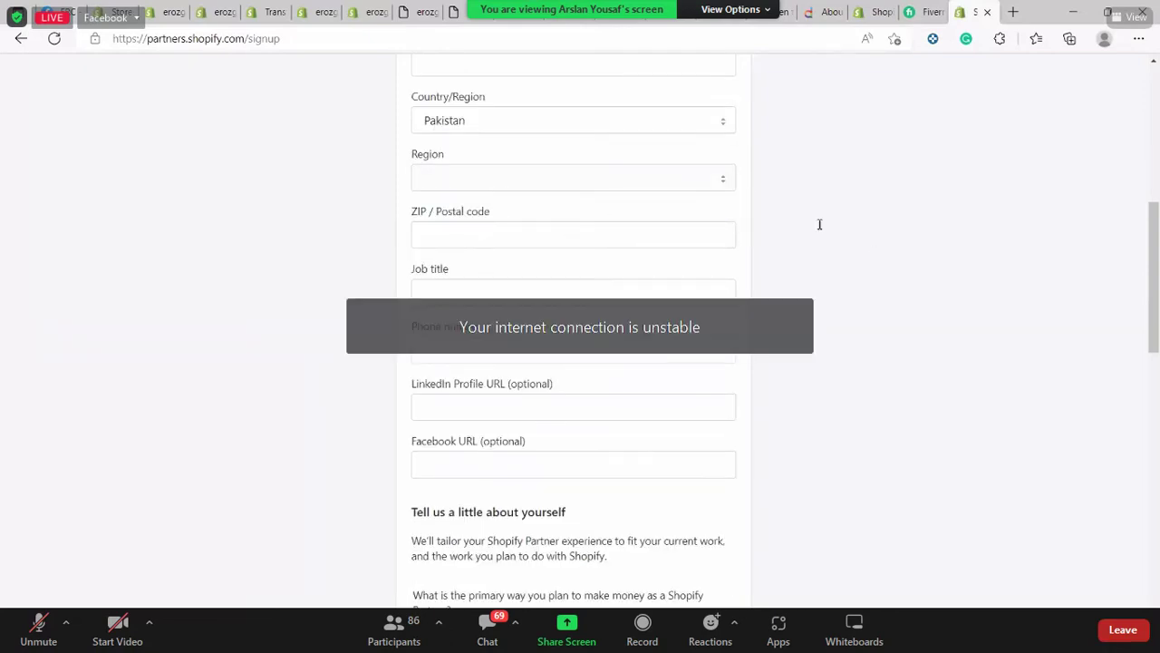
pyautogui.click(622, 247)
pyautogui.click(621, 247)
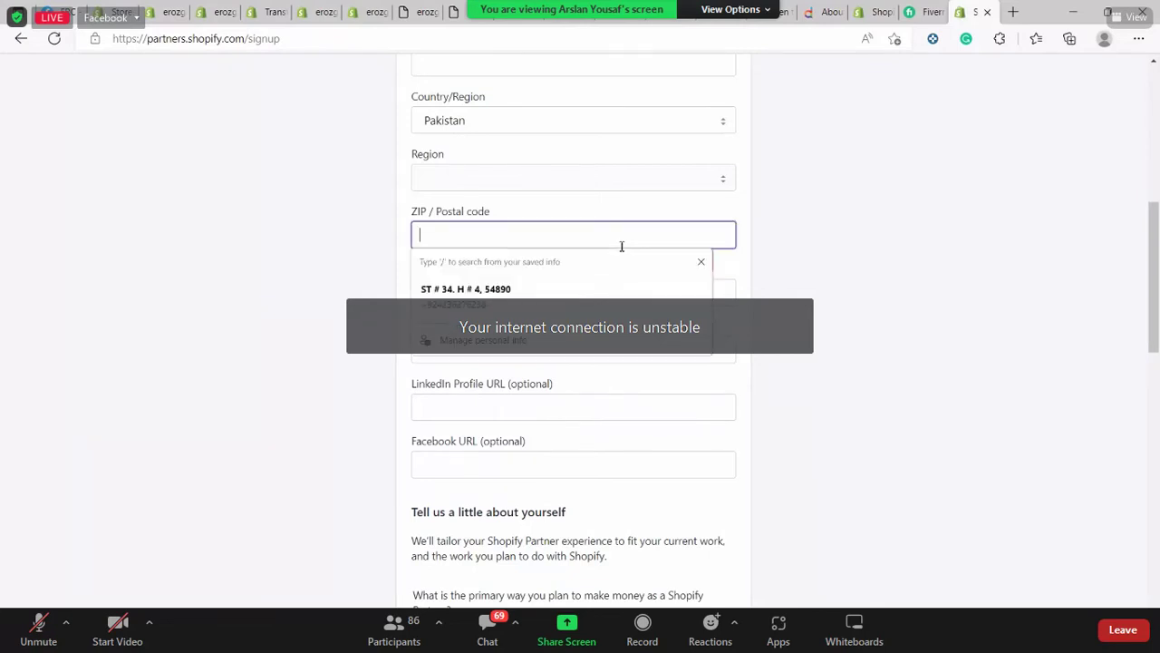
pyautogui.press('Down')
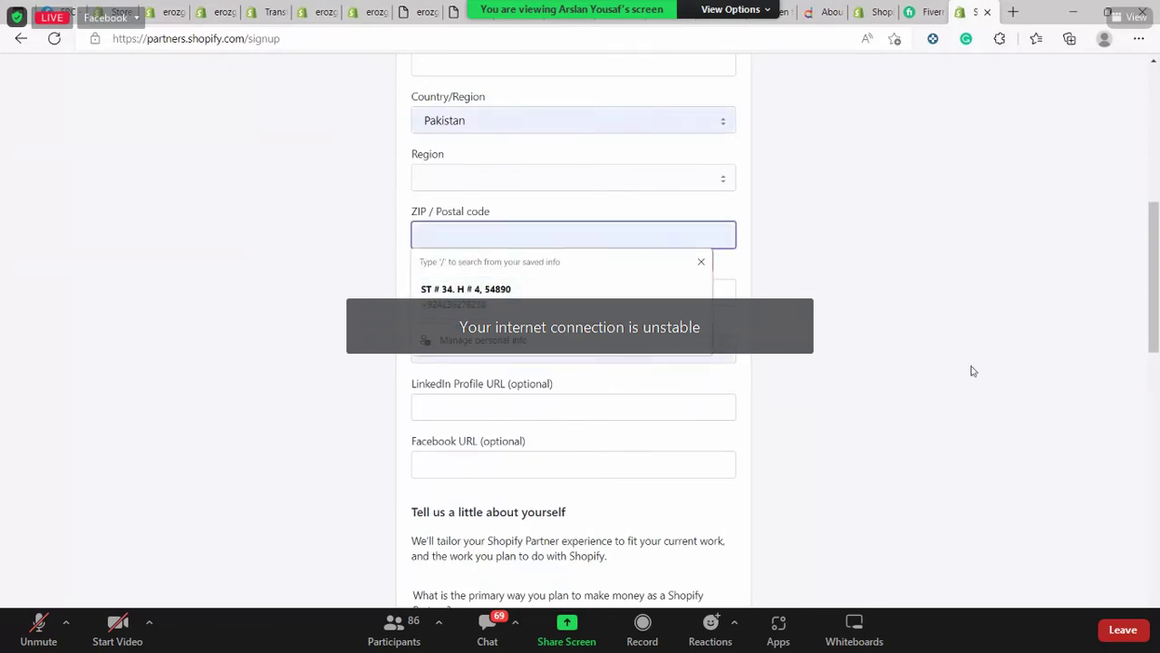
pyautogui.click(855, 364)
pyautogui.scroll(-1, 868, 345)
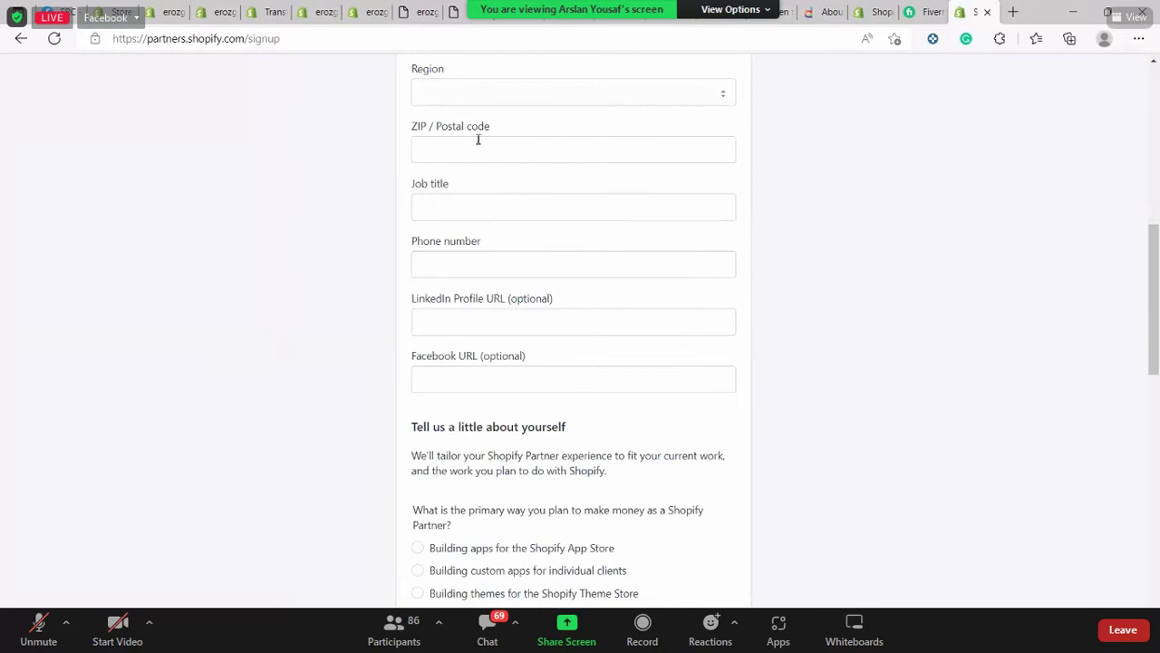
pyautogui.press('Tab')
pyautogui.click(332, 200)
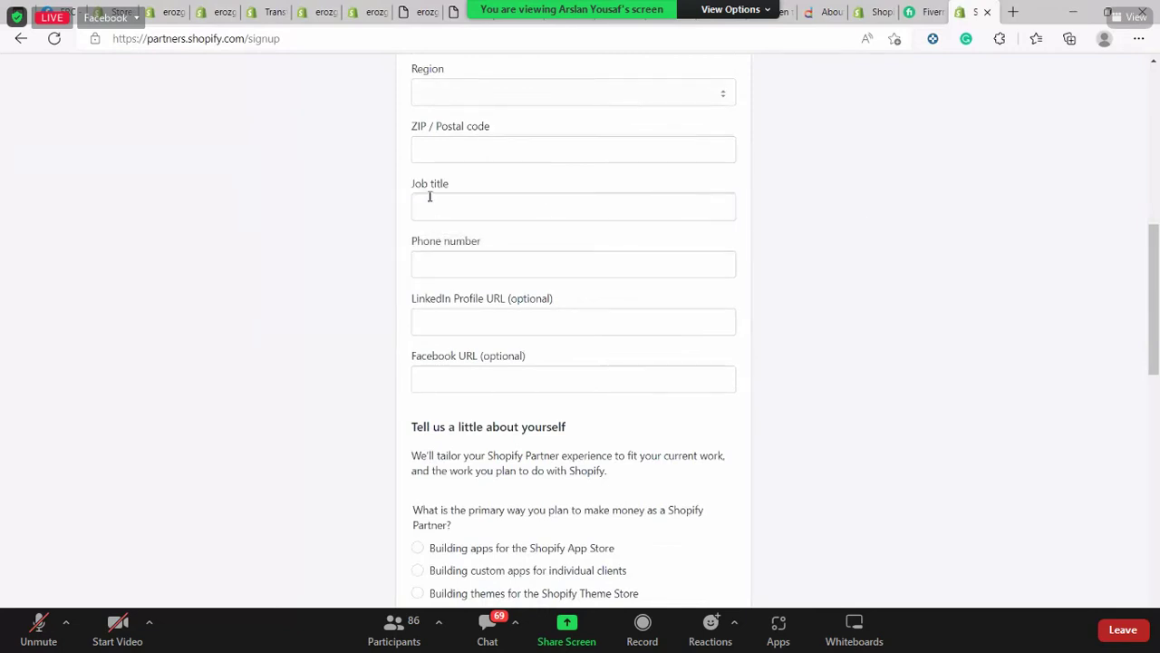
pyautogui.click(476, 204)
pyautogui.click(875, 239)
pyautogui.scroll(-2, 596, 228)
pyautogui.press('Tab')
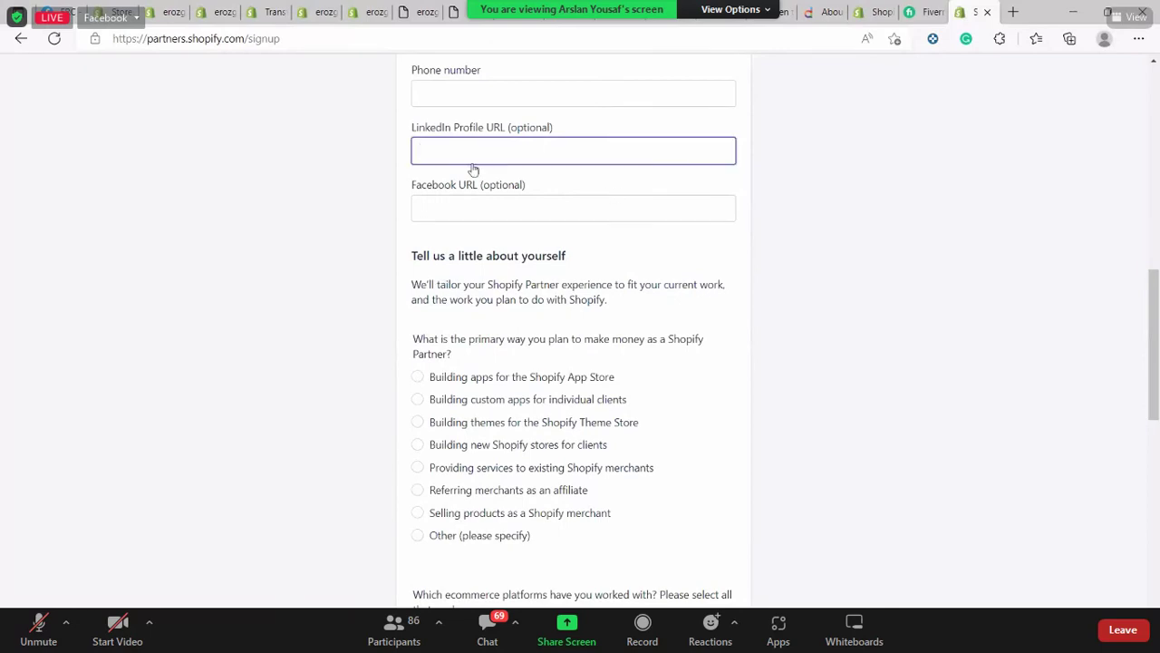
pyautogui.moveTo(408, 126); pyautogui.dragTo(410, 161)
pyautogui.click(1012, 198)
pyautogui.scroll(1, 435, 124)
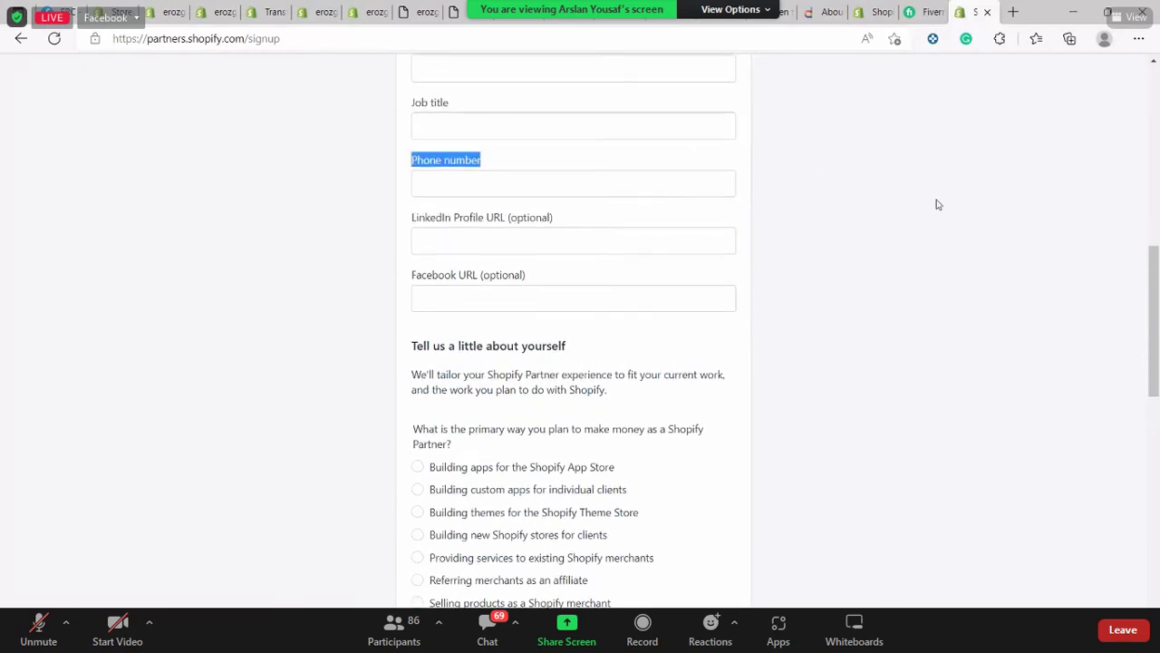
pyautogui.scroll(1, 875, 215)
pyautogui.scroll(-3, 749, 231)
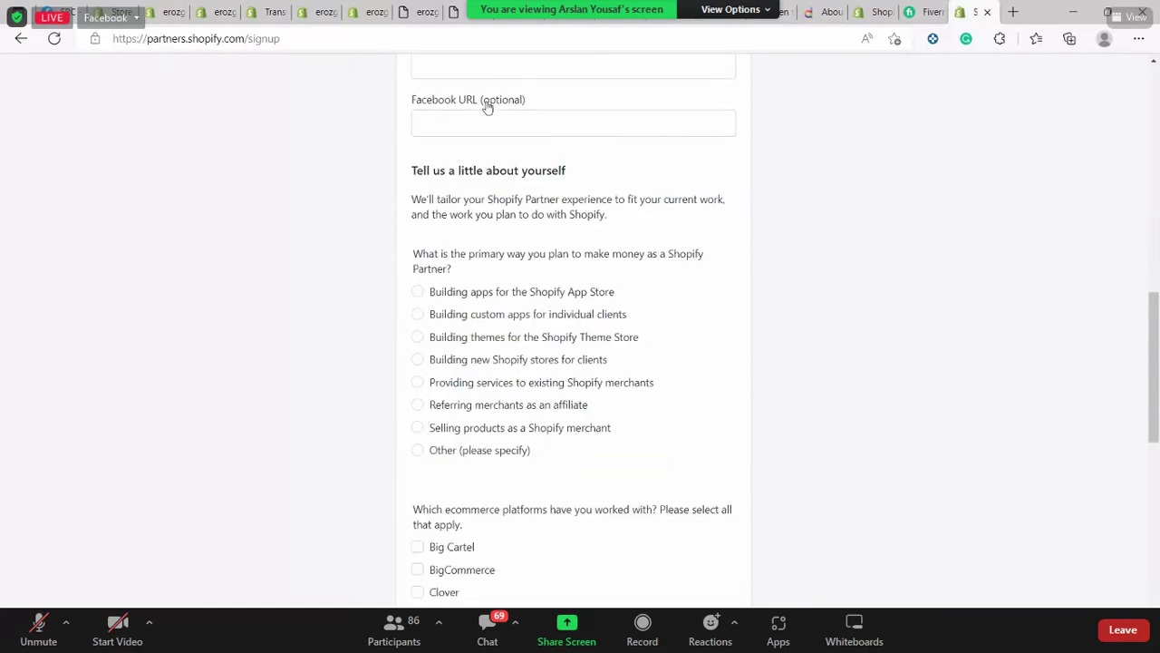
pyautogui.moveTo(479, 100); pyautogui.dragTo(567, 91)
pyautogui.click(1002, 216)
pyautogui.scroll(-3, 1003, 218)
pyautogui.scroll(3, 541, 292)
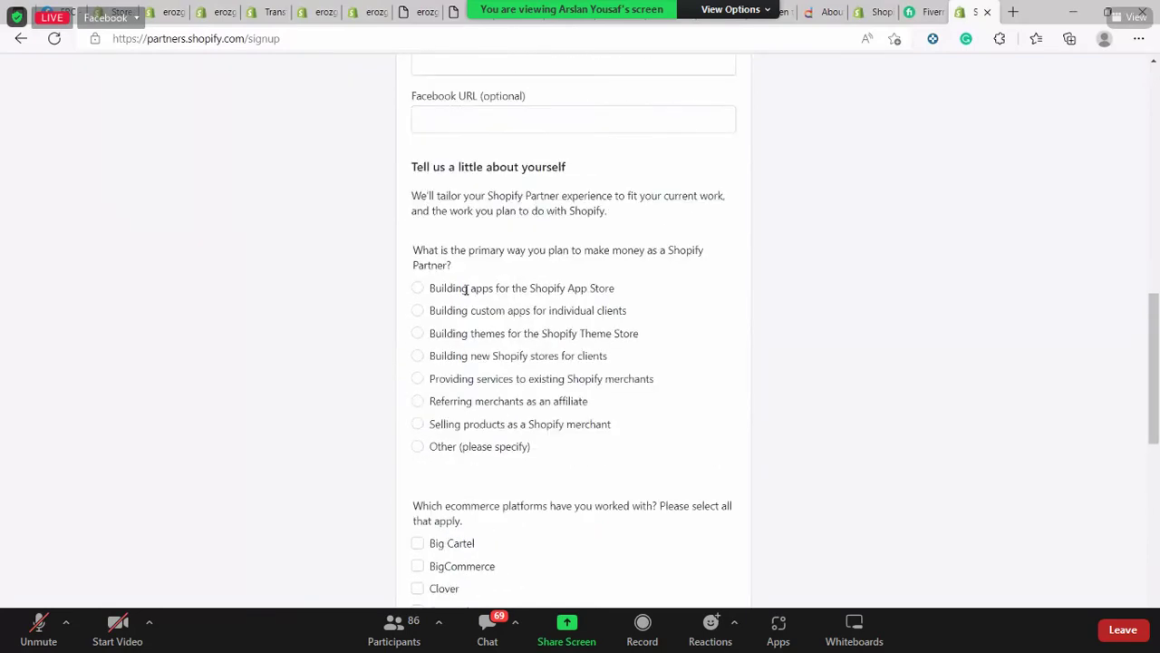
# Select 'Building custom apps for individual clients' and answer Yes to having a current client
pyautogui.click(435, 315)
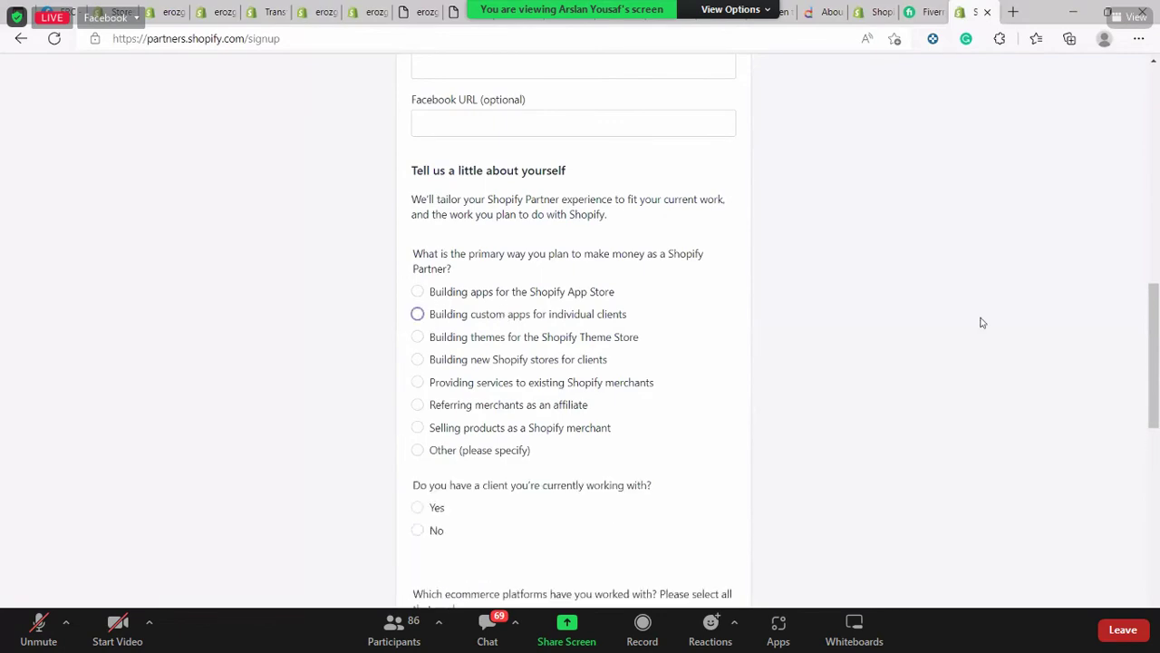
pyautogui.scroll(-4, 980, 322)
pyautogui.scroll(3, 981, 322)
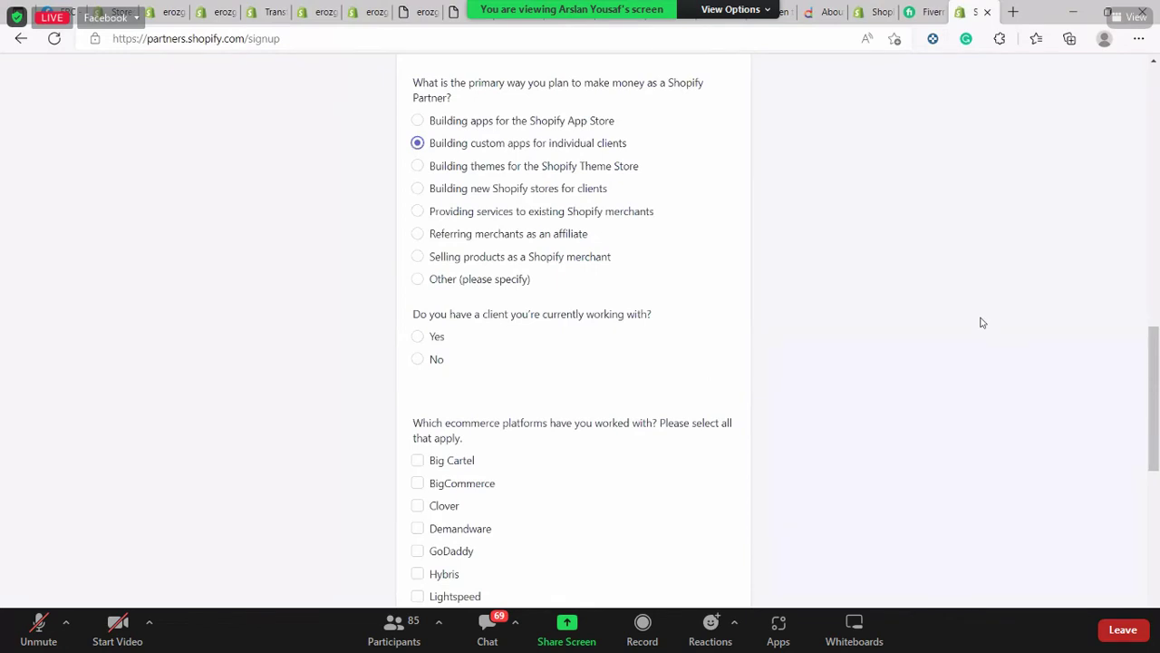
pyautogui.click(434, 340)
# Tick 'I am not working with any ecommerce platforms' and accept the Partner Program Agreement
pyautogui.scroll(-3, 793, 381)
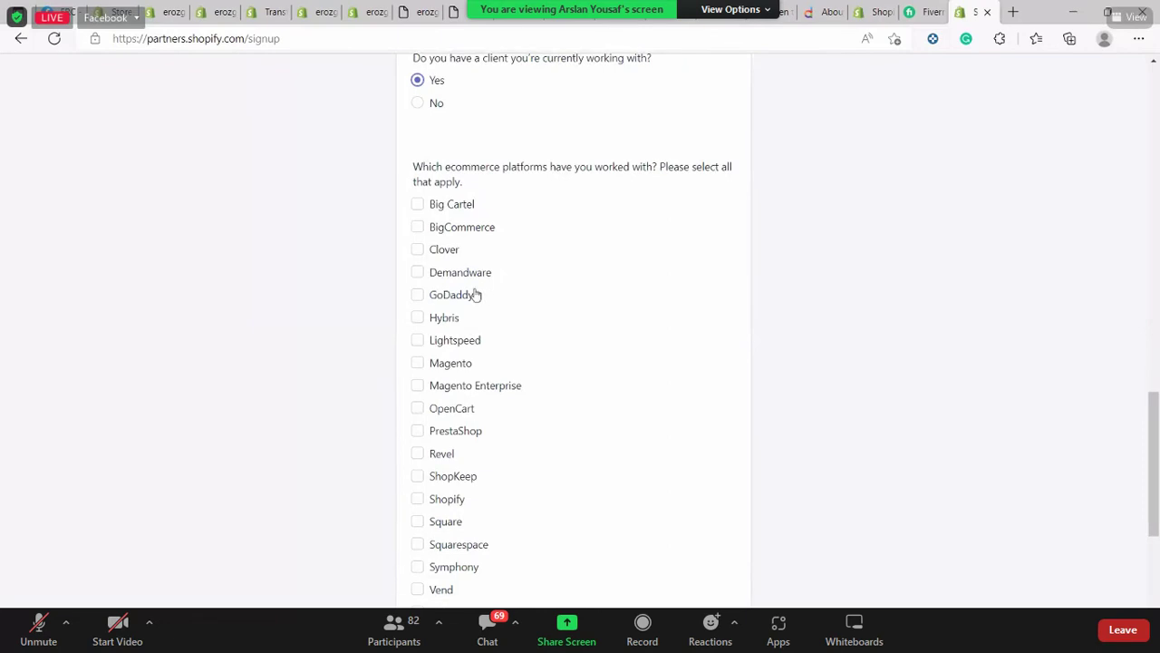
pyautogui.scroll(-3, 694, 332)
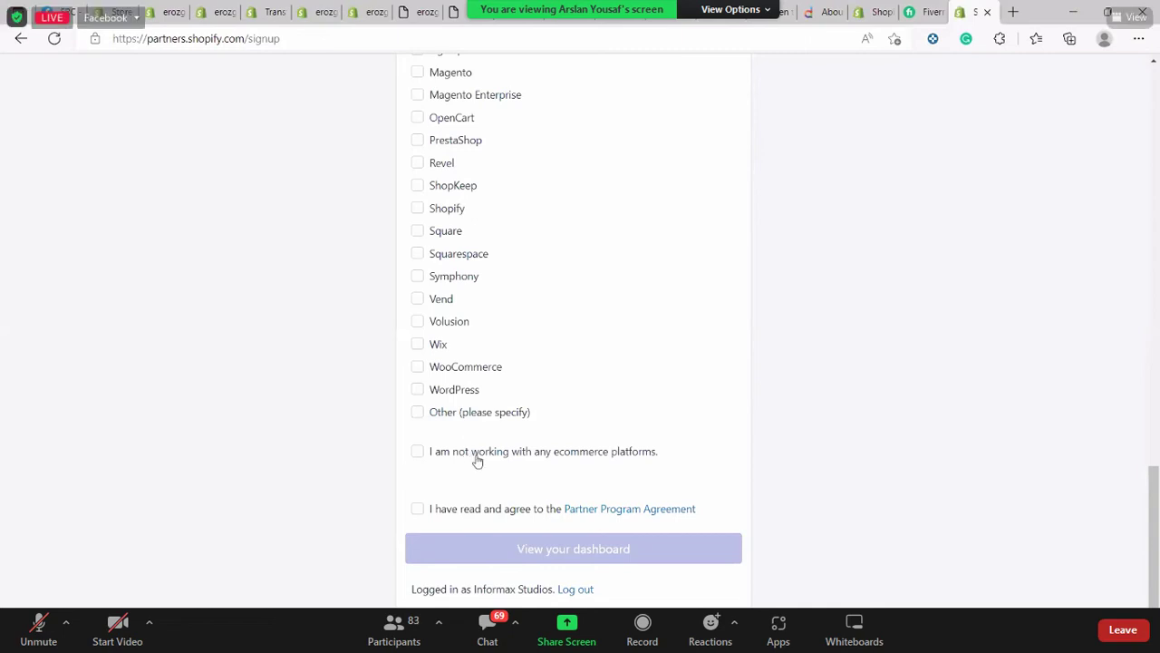
pyautogui.click(477, 461)
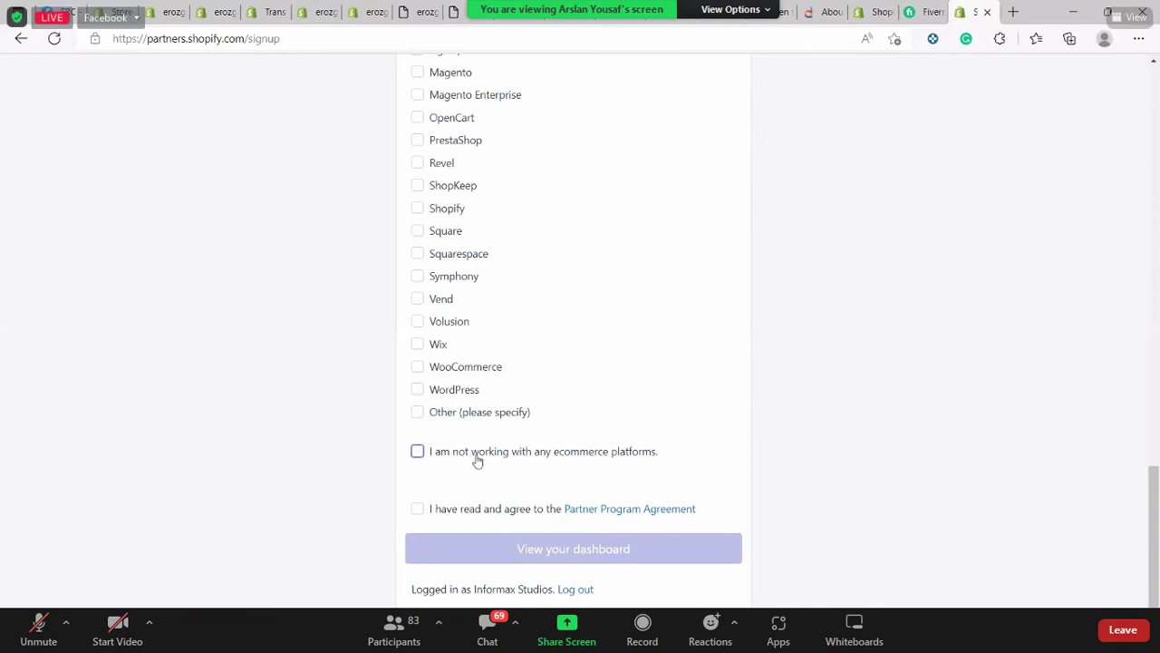
pyautogui.click(431, 513)
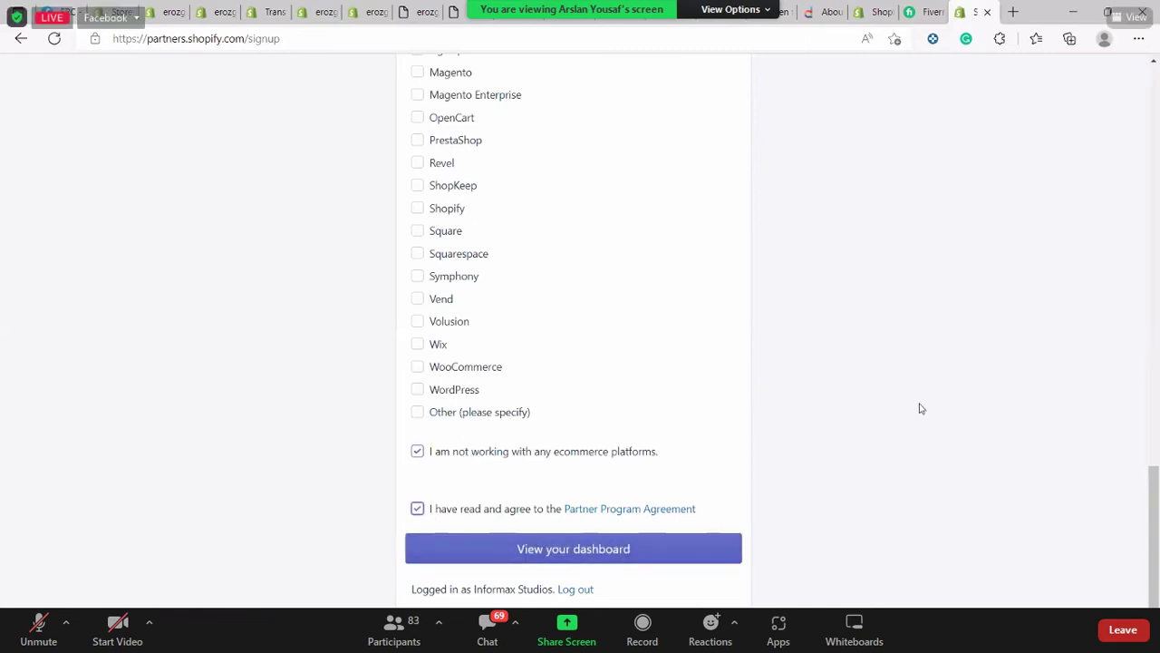
pyautogui.scroll(15, 898, 194)
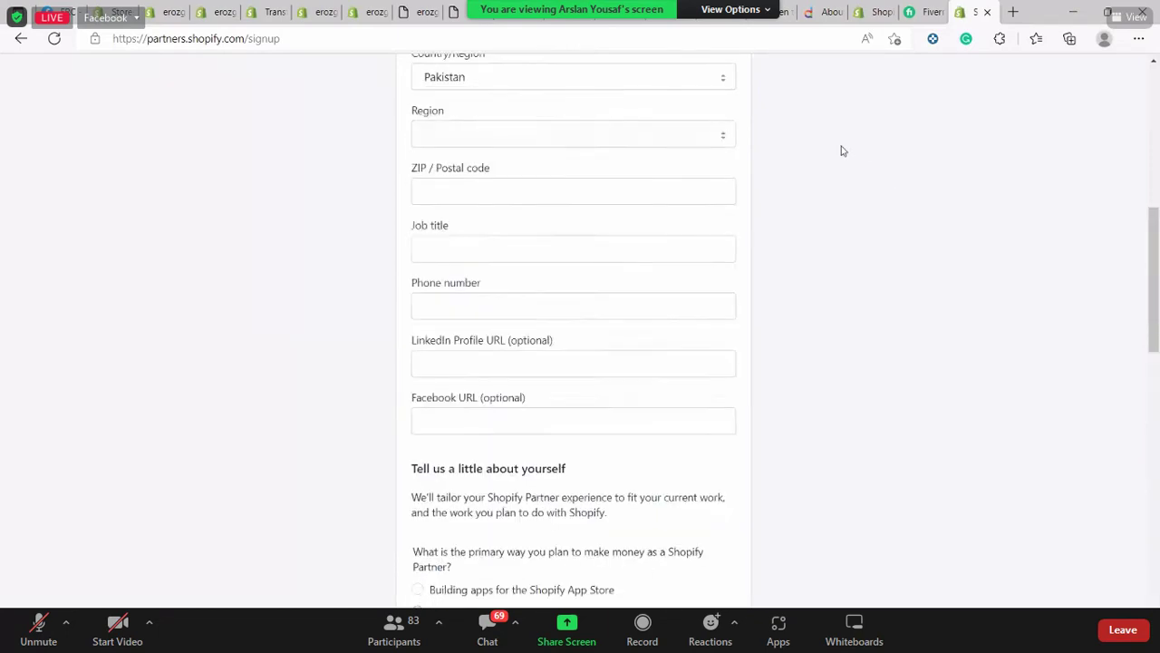
# Enter the business name and try filling the Address 1 and Address 2 fields
pyautogui.click(479, 235)
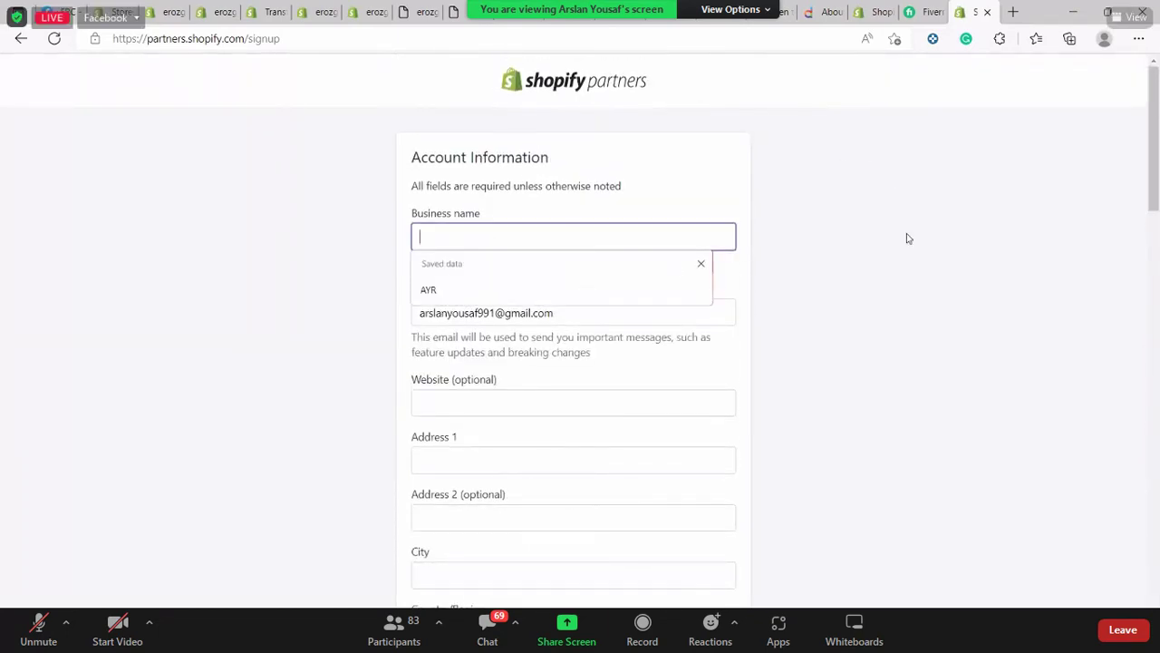
pyautogui.write('lyubrim')
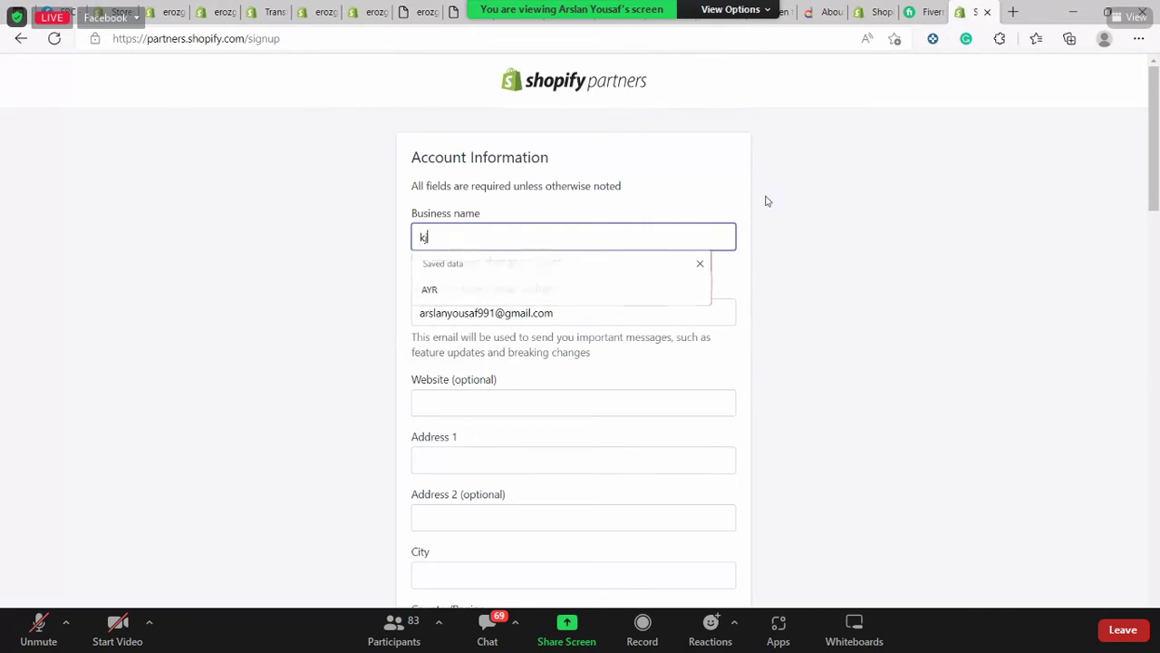
pyautogui.scroll(-3, 1130, 303)
pyautogui.press('Tab')
pyautogui.press('Tab')
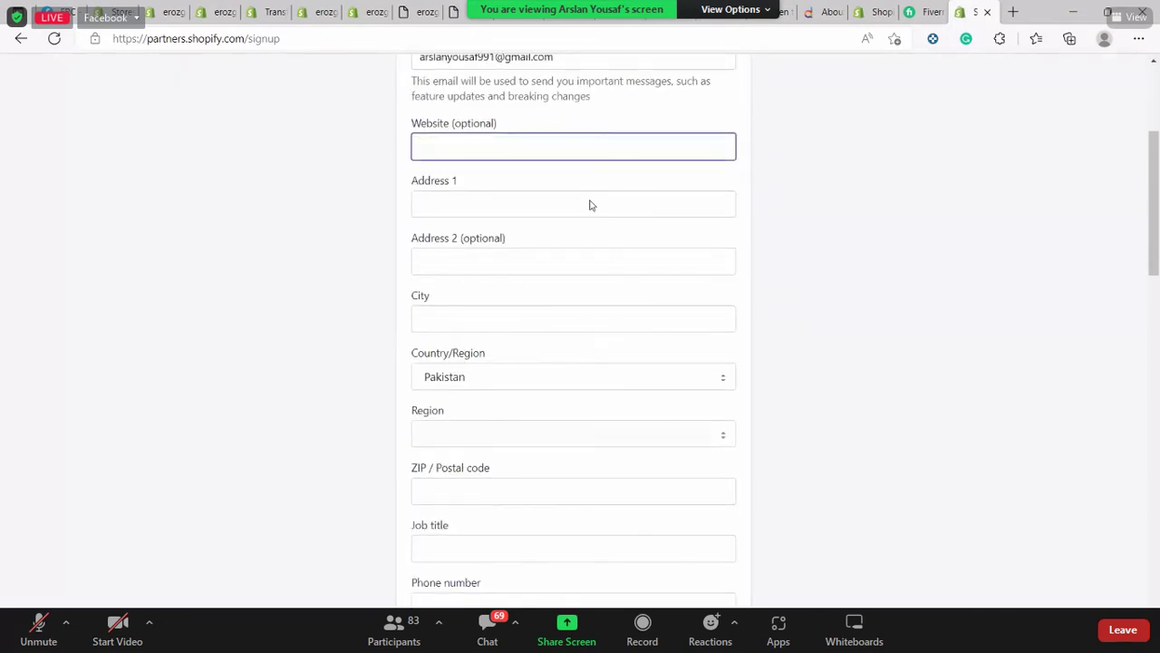
pyautogui.click(590, 202)
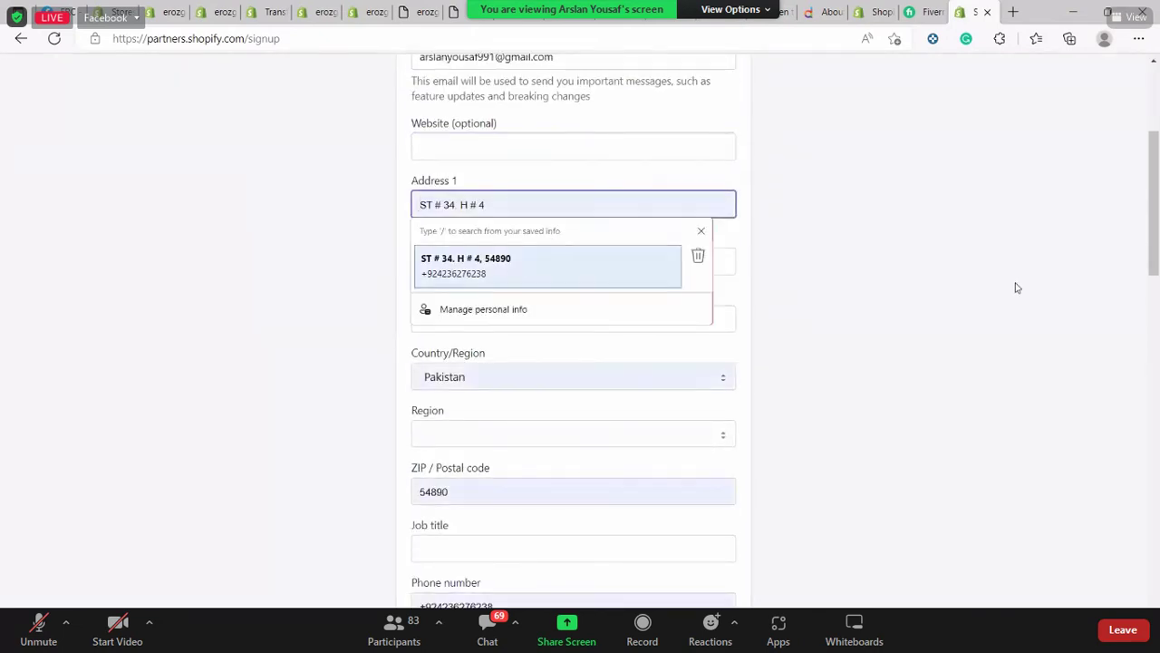
pyautogui.click(785, 275)
pyautogui.click(654, 207)
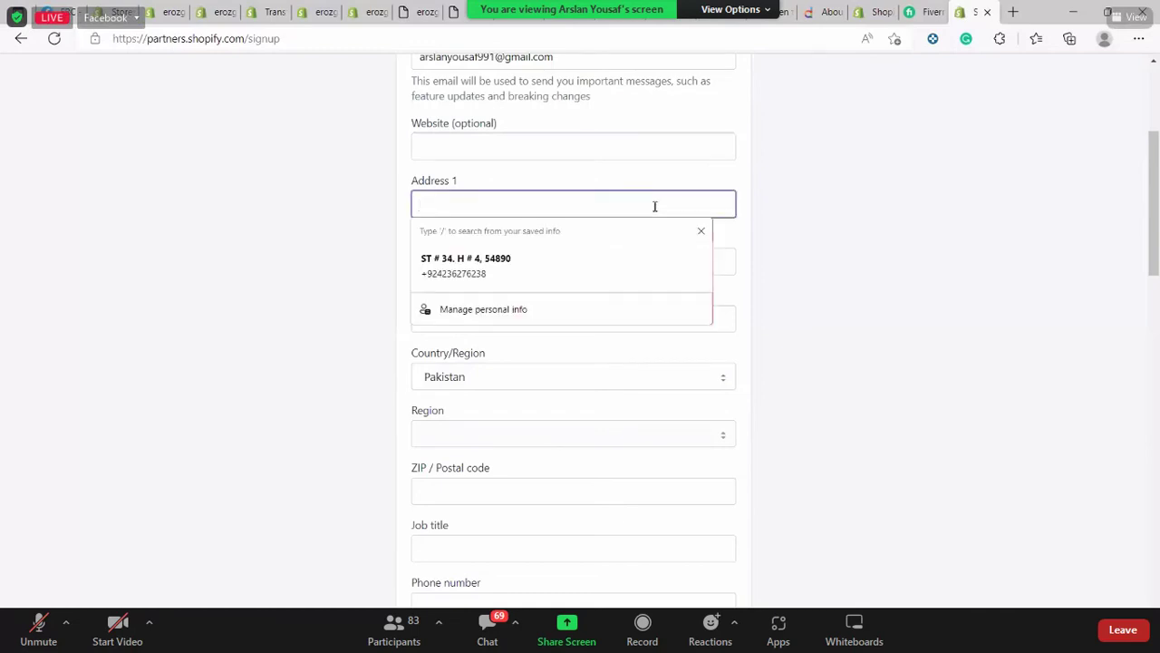
pyautogui.write('makan n')
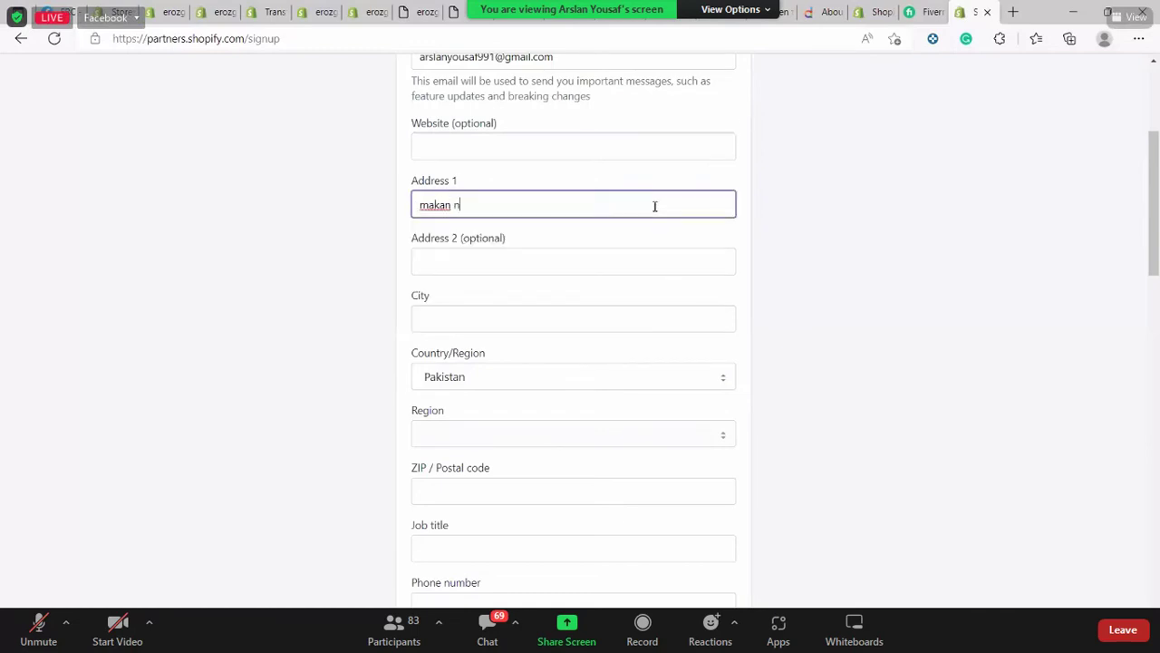
pyautogui.write(' a')
pyautogui.press('BackSpace')
pyautogui.press('BackSpace')
pyautogui.press('BackSpace')
pyautogui.press('BackSpace')
pyautogui.press('BackSpace')
pyautogui.press('BackSpace')
pyautogui.press('BackSpace')
pyautogui.press('BackSpace')
pyautogui.press('BackSpace')
pyautogui.click(507, 266)
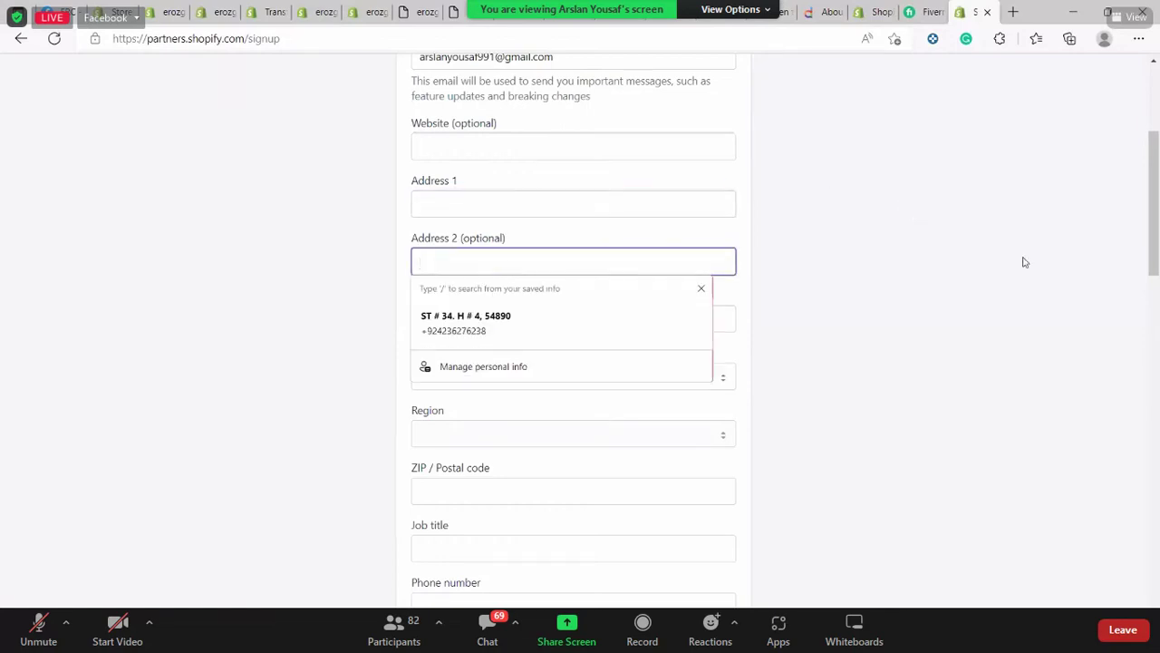
pyautogui.click(595, 313)
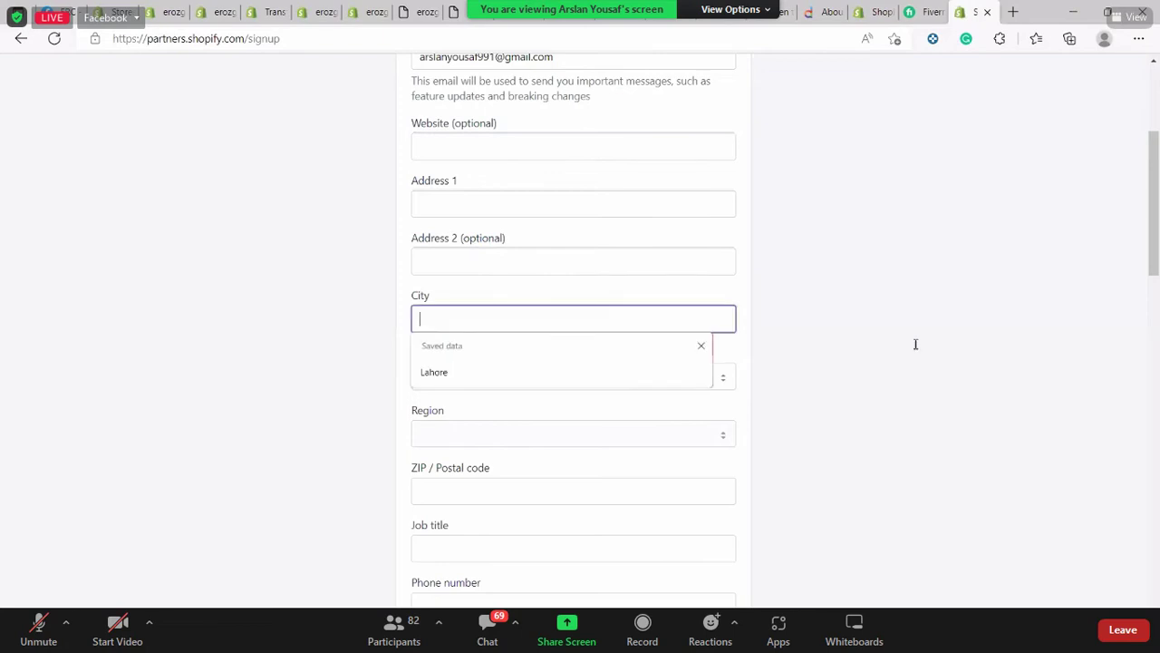
# Fill in the ZIP/postal code, job title 'kai kaam', and begin the phone number
pyautogui.click(484, 358)
pyautogui.scroll(-2, 547, 414)
pyautogui.scroll(-2, 469, 261)
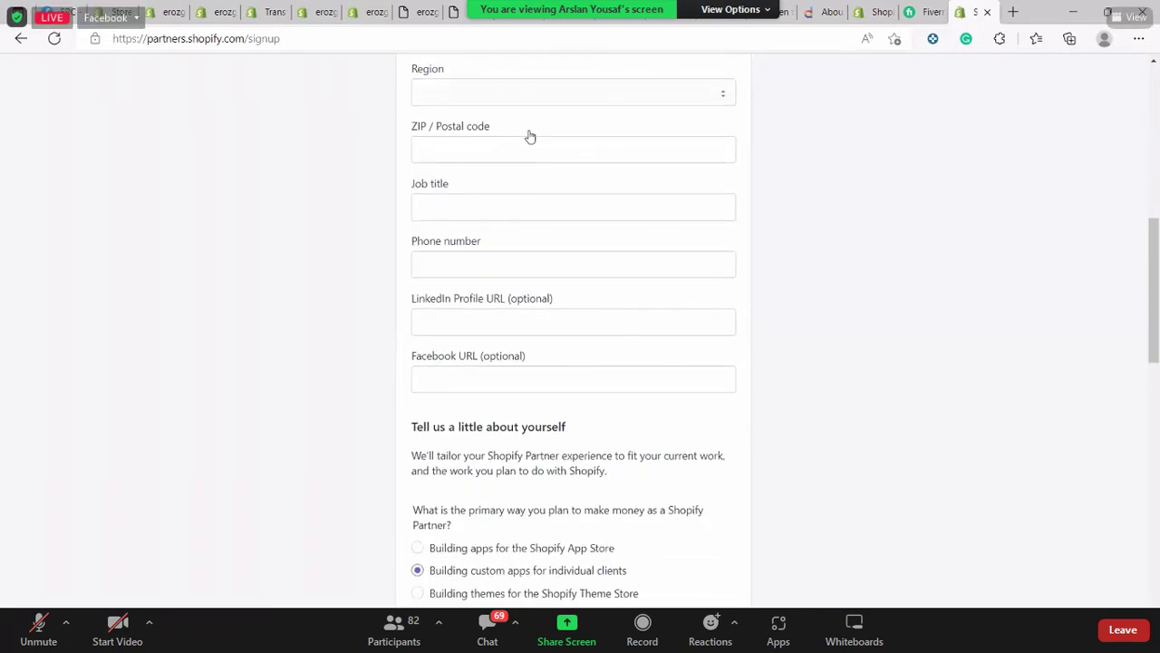
pyautogui.click(506, 143)
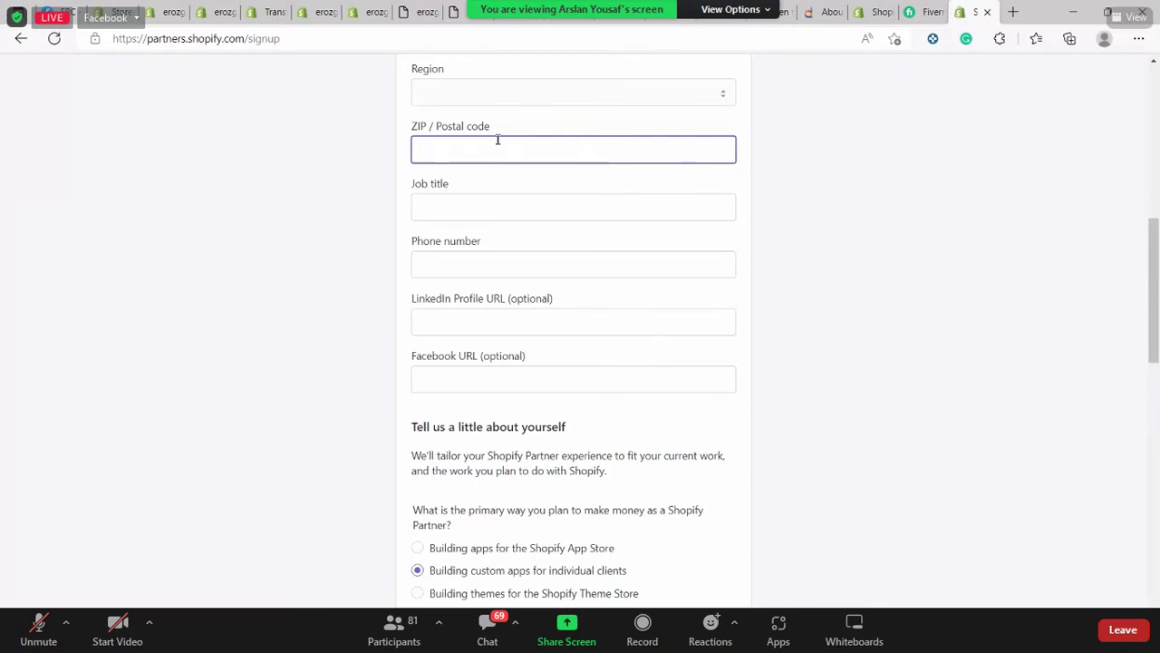
pyautogui.write('54000')
pyautogui.press('Tab')
pyautogui.write('gha ')
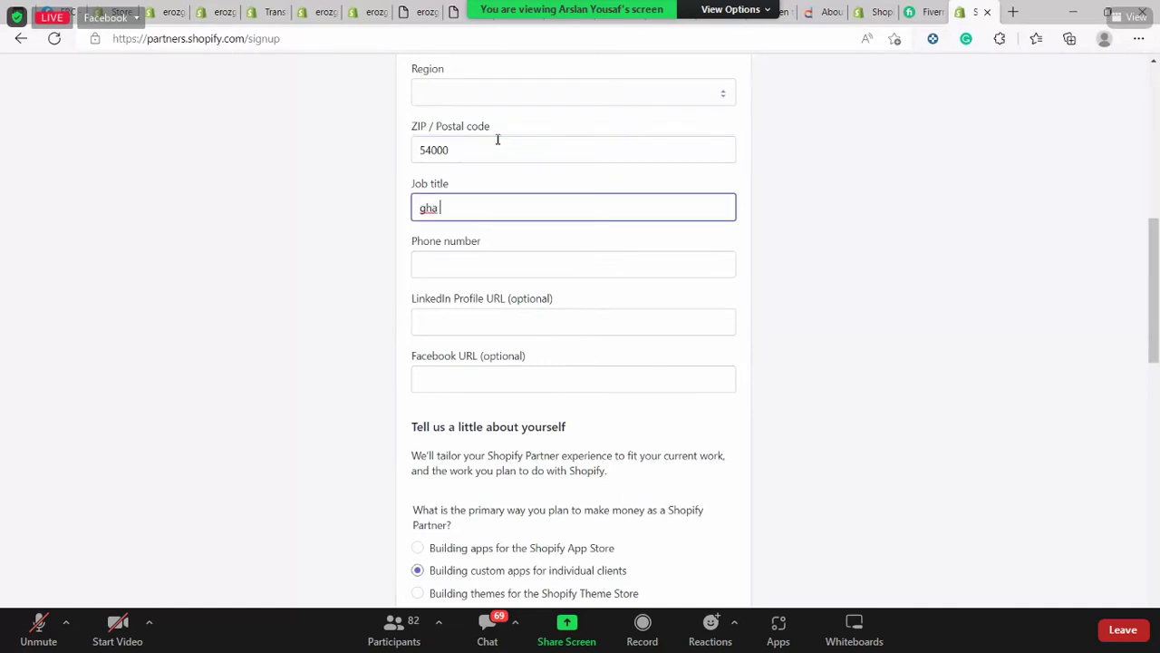
pyautogui.write('r a')
pyautogui.press('BackSpace')
pyautogui.write('kai kaam')
pyautogui.press('Tab')
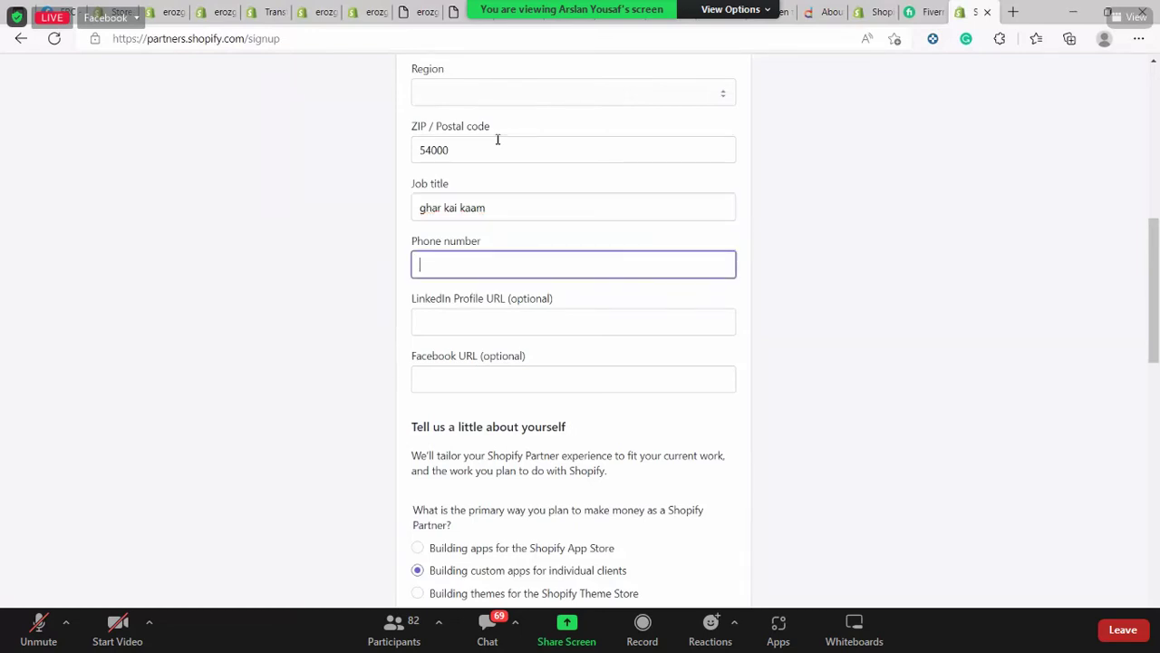
pyautogui.write('00')
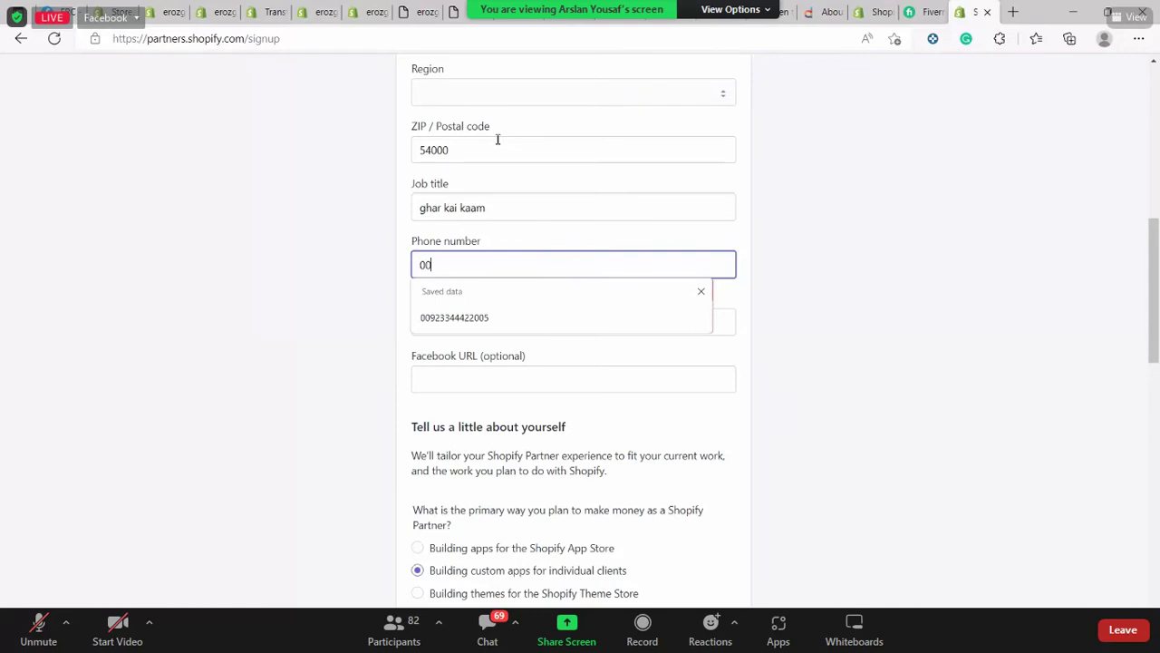
pyautogui.write('92')
pyautogui.click(700, 294)
# Review the filled-in sign-up form, then go back to the previous page
pyautogui.scroll(-10, 769, 266)
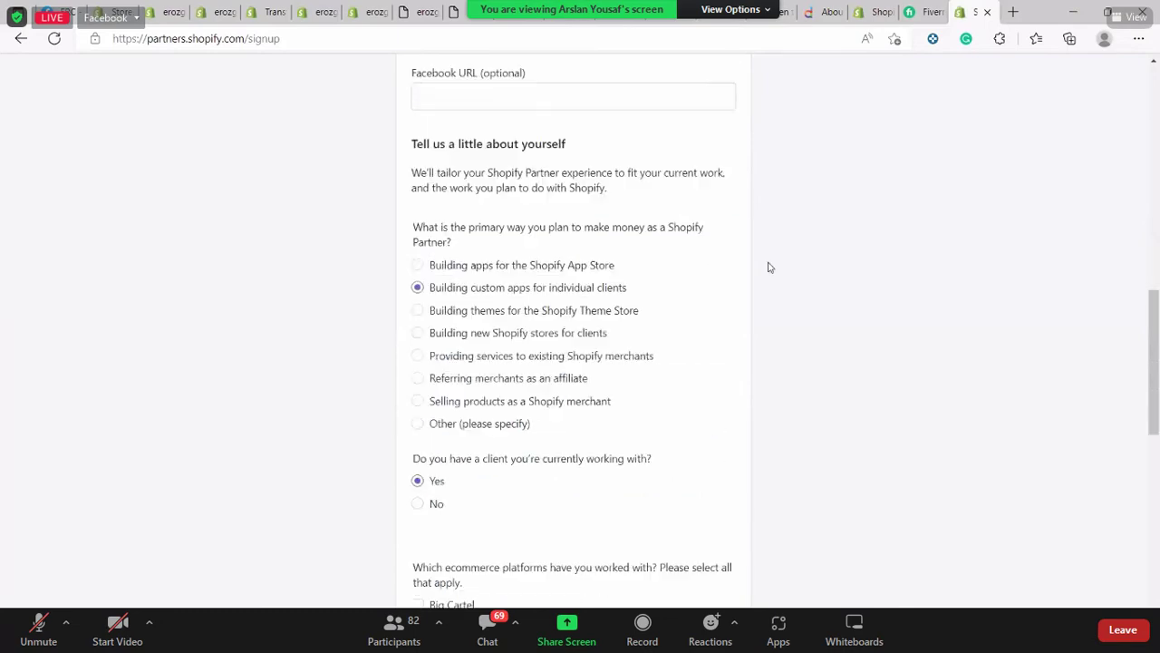
pyautogui.scroll(10, 785, 264)
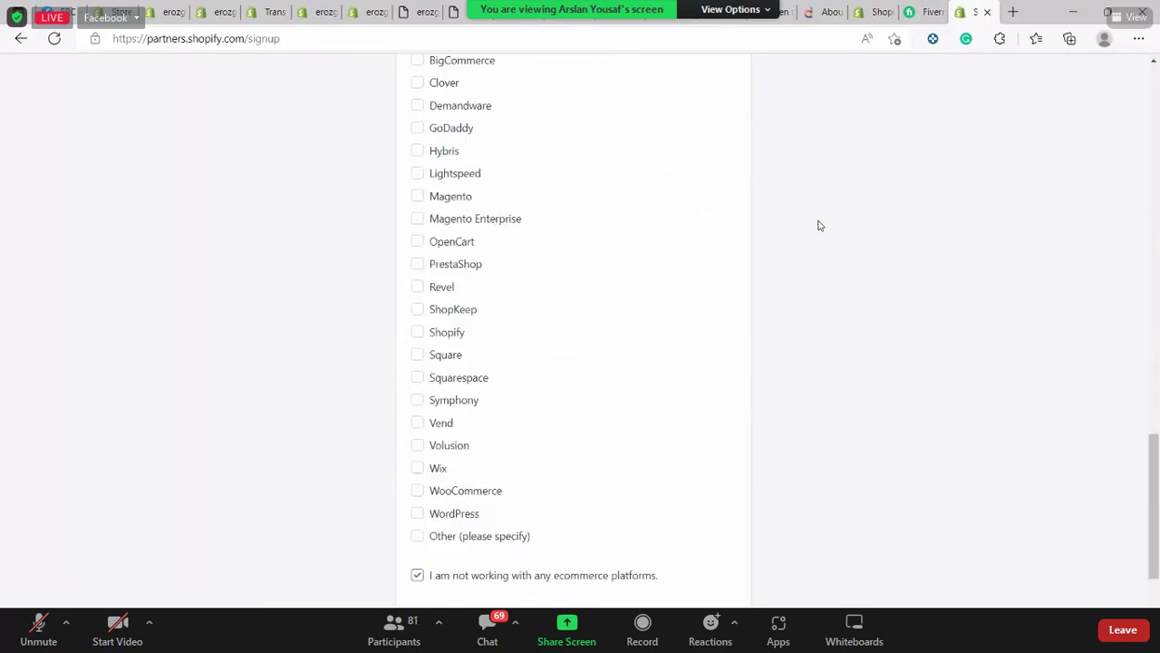
pyautogui.scroll(10, 661, 254)
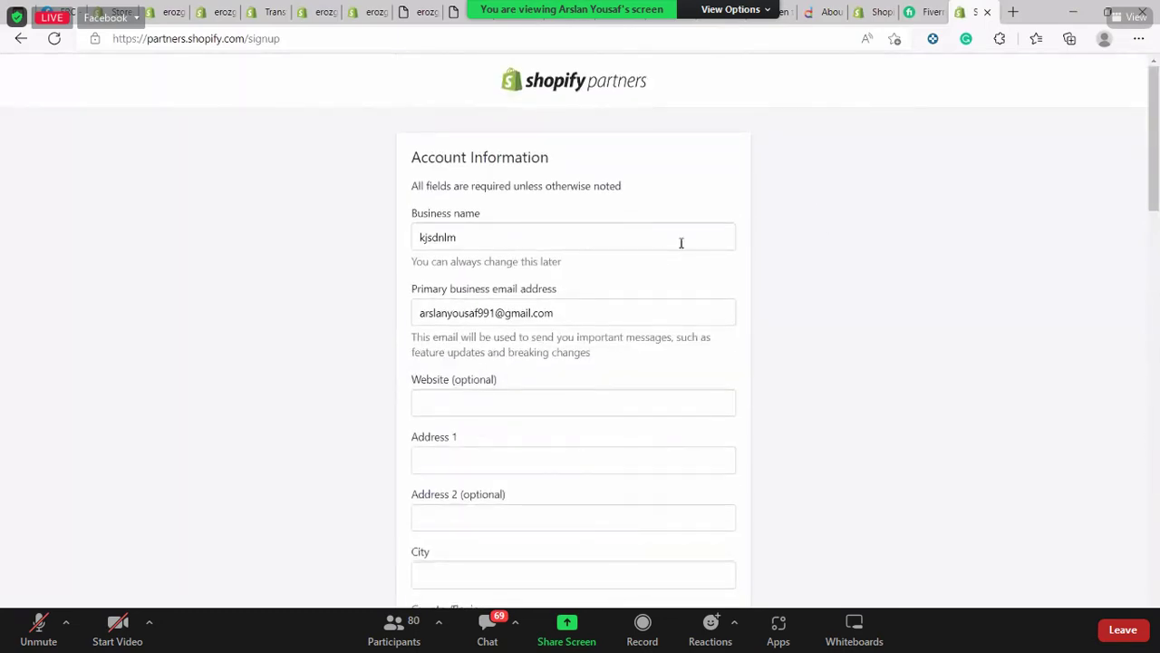
pyautogui.scroll(-15, 725, 227)
pyautogui.scroll(-2, 776, 419)
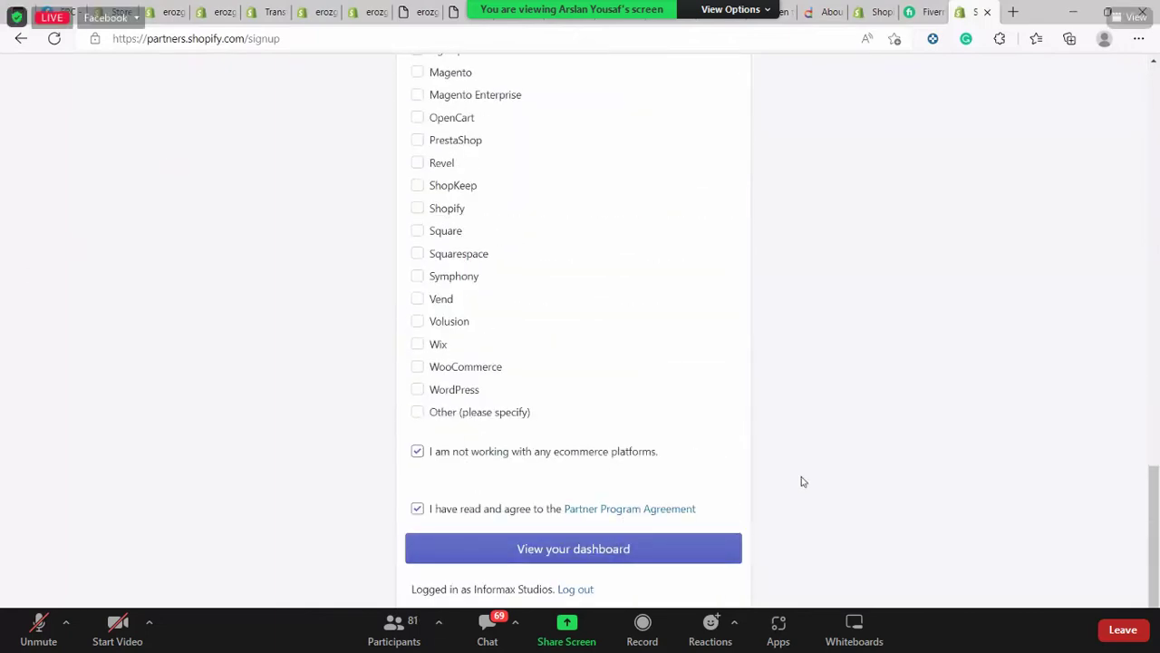
pyautogui.scroll(15, 2, 362)
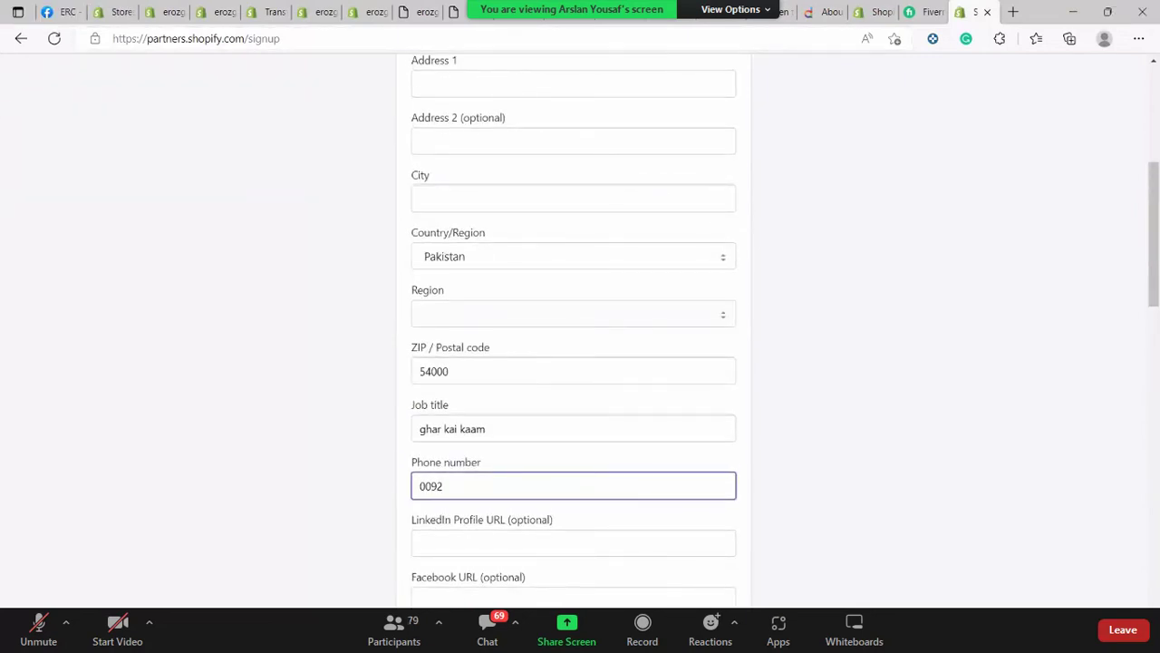
pyautogui.click(21, 38)
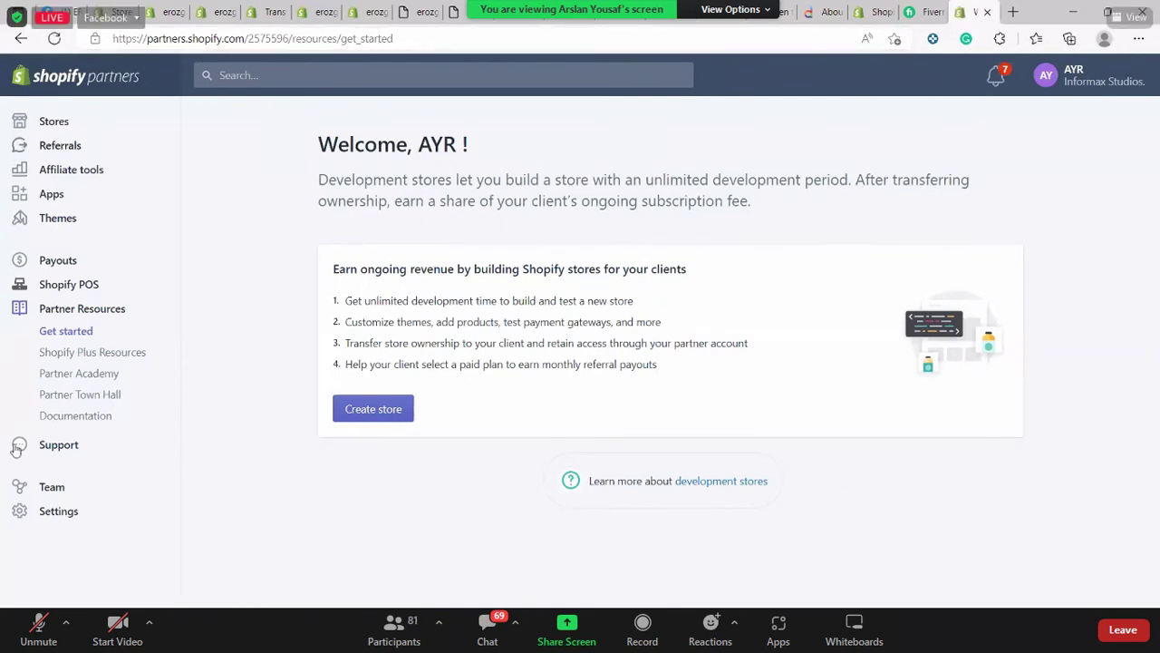
# Highlight and clear some welcome text, then go to the Stores page
pyautogui.moveTo(402, 174); pyautogui.dragTo(486, 179)
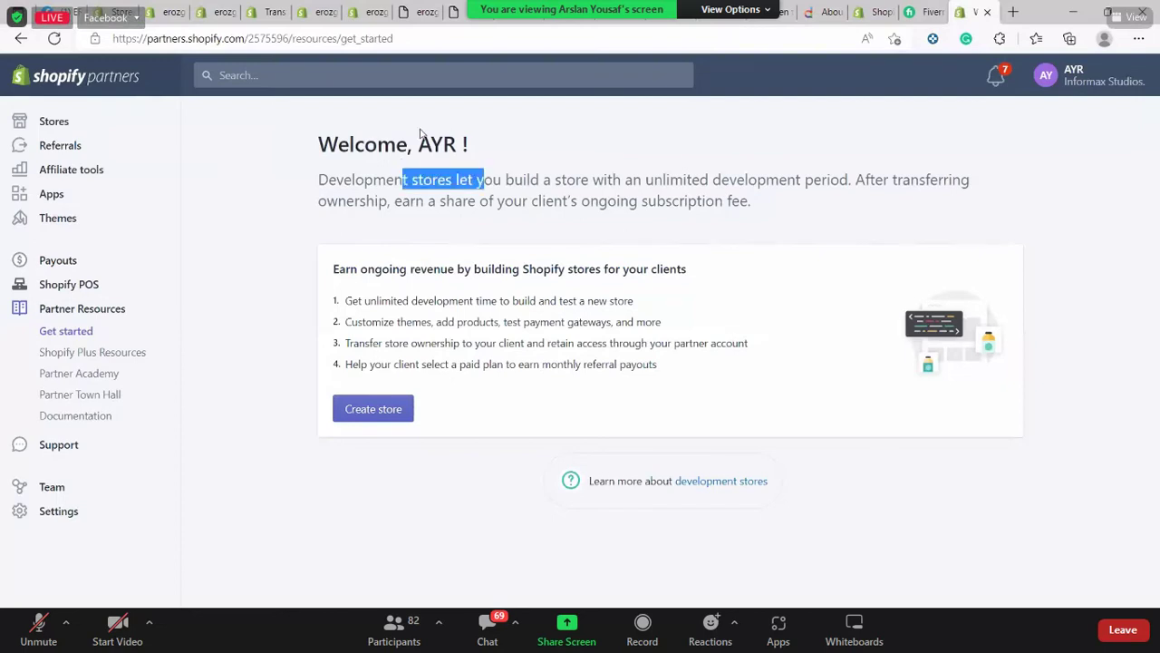
pyautogui.moveTo(412, 143); pyautogui.dragTo(470, 145)
pyautogui.click(1022, 200)
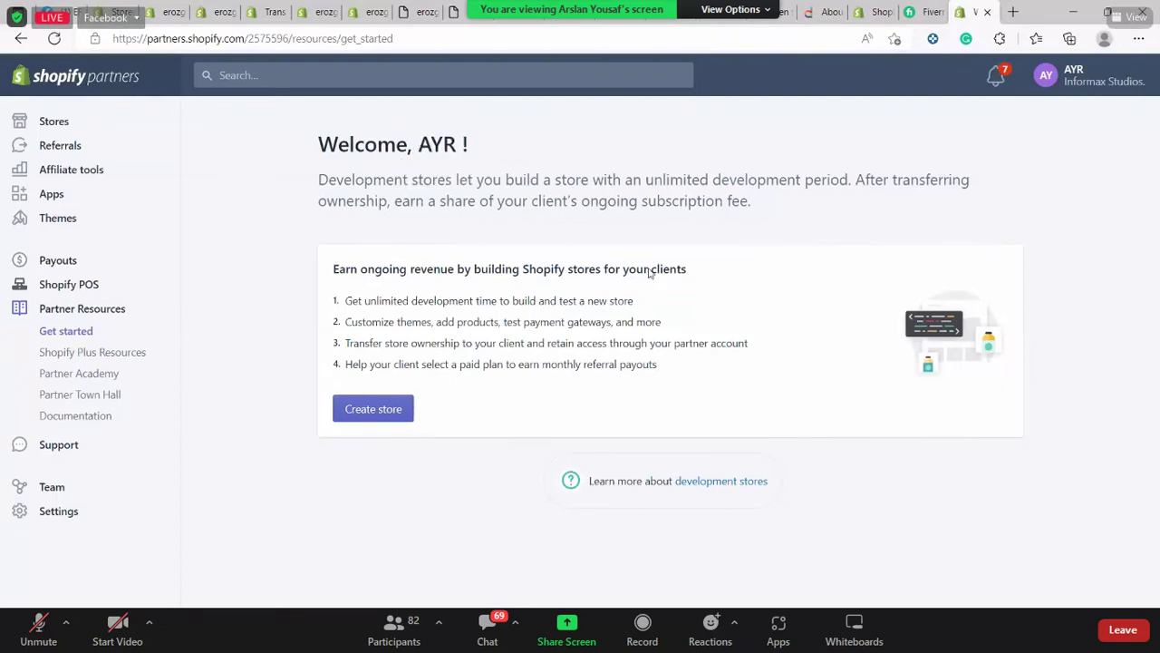
pyautogui.click(91, 122)
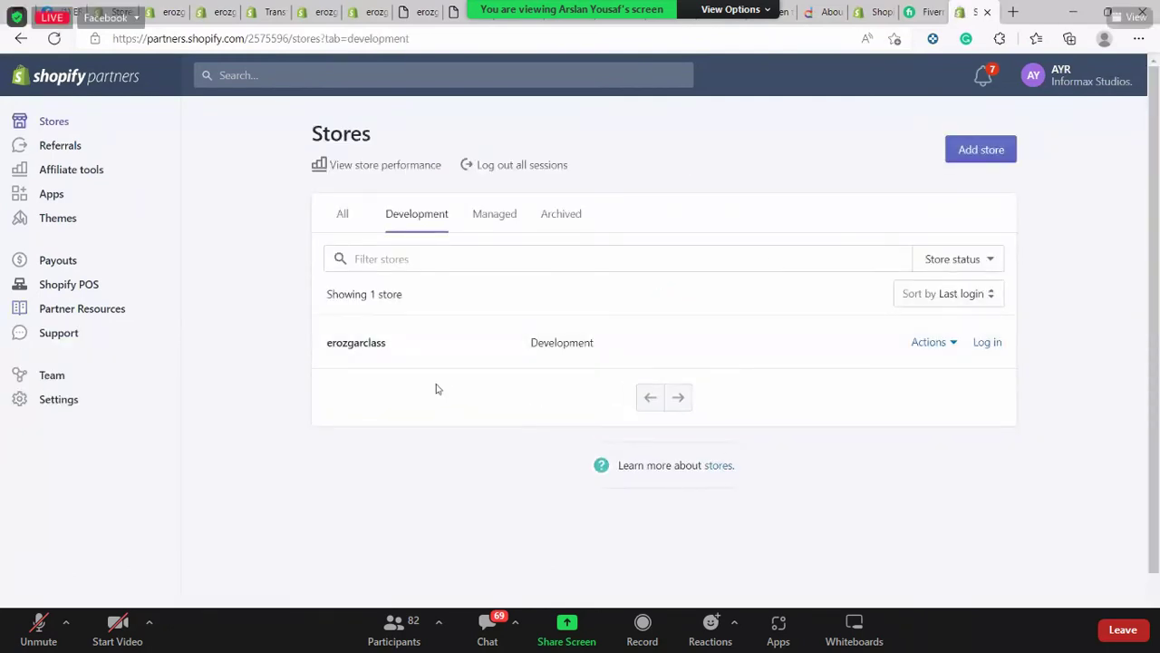
pyautogui.click(987, 152)
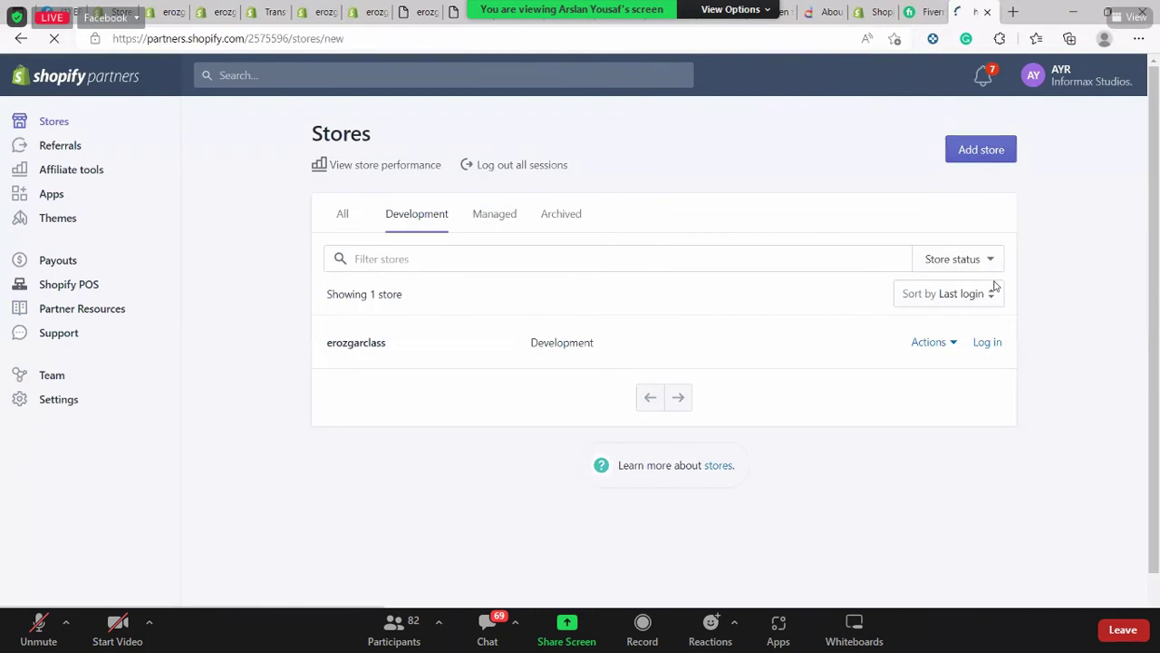
pyautogui.click(589, 232)
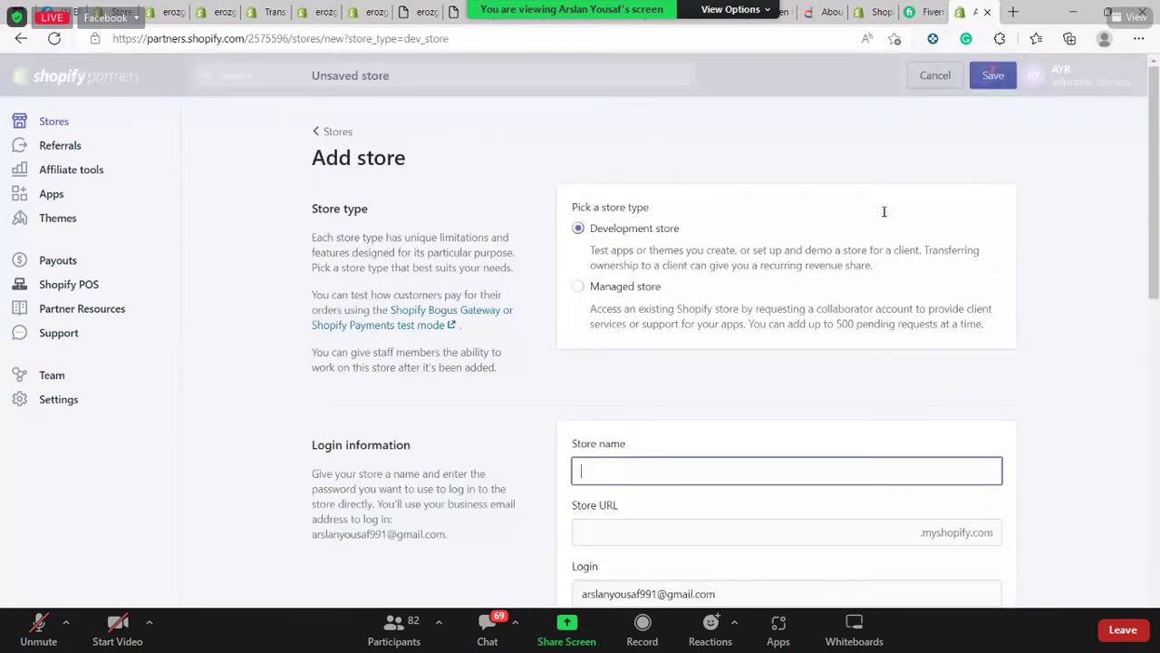
pyautogui.scroll(-3, 815, 272)
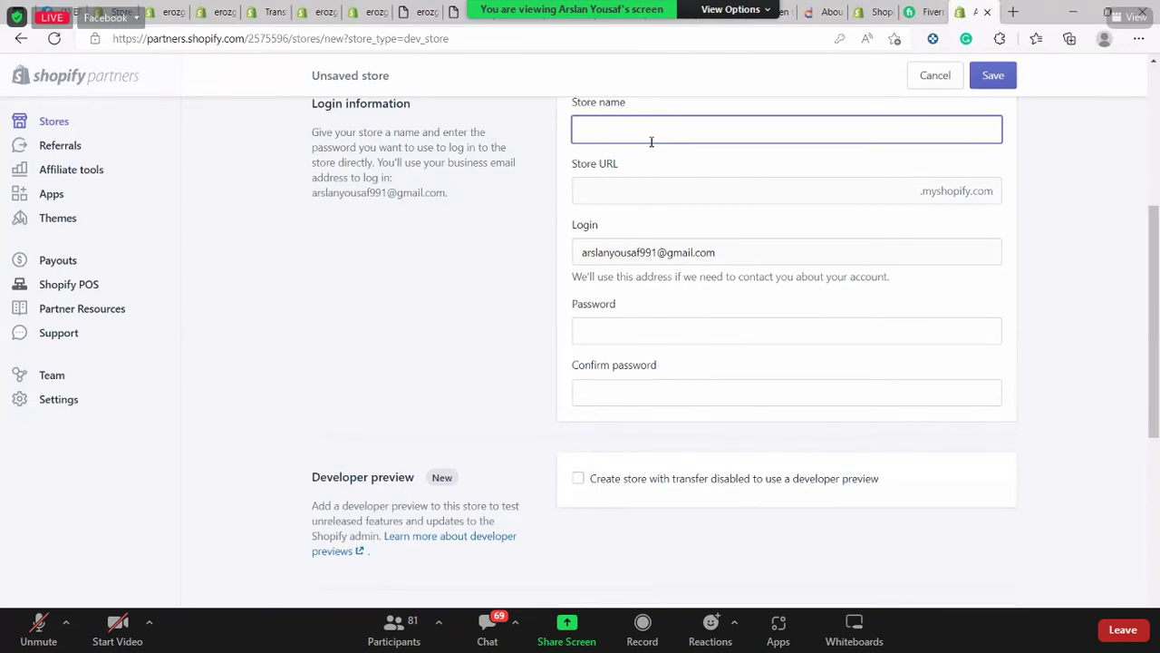
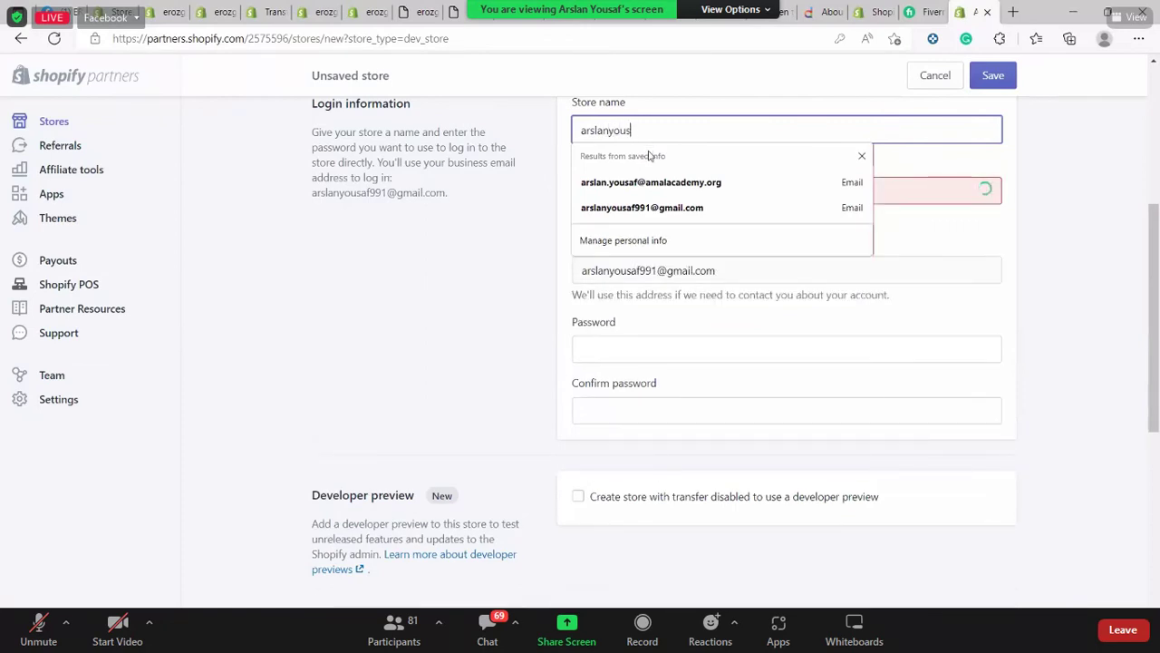
pyautogui.click(362, 217)
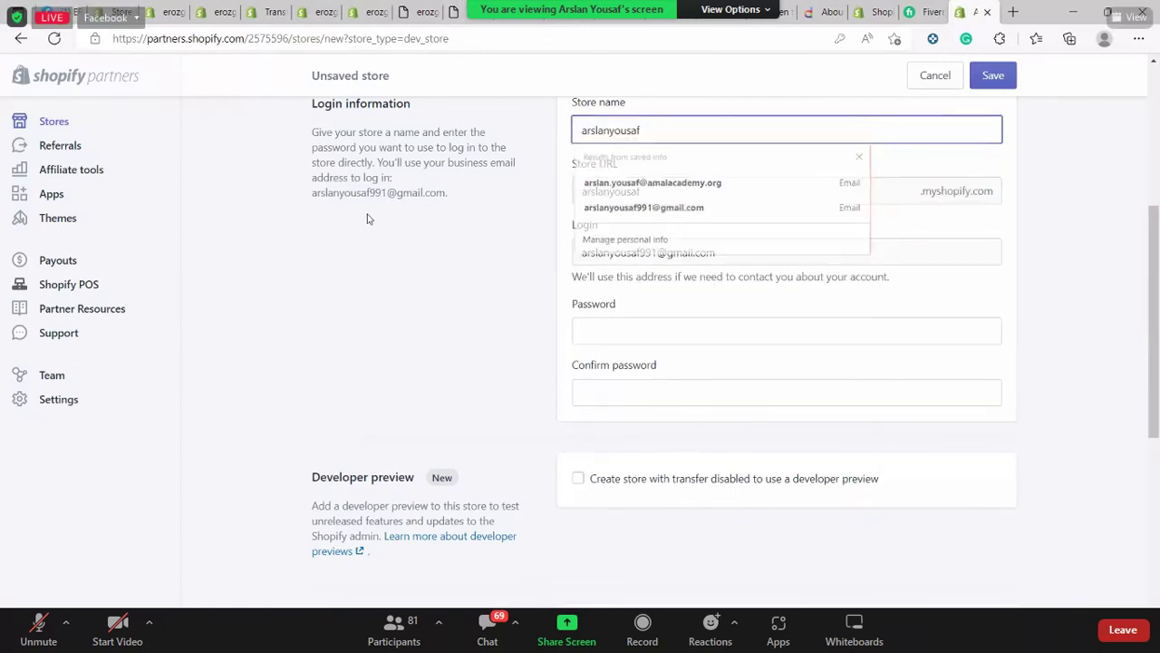
pyautogui.click(658, 333)
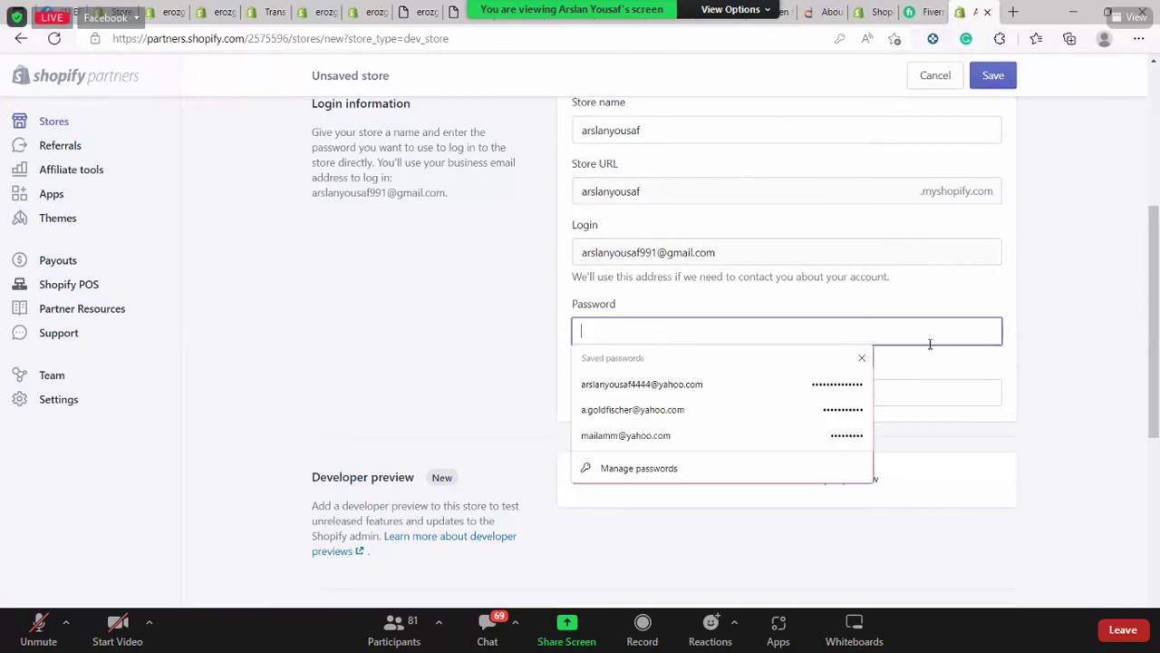
pyautogui.click(790, 274)
pyautogui.click(701, 136)
pyautogui.doubleClick(577, 133)
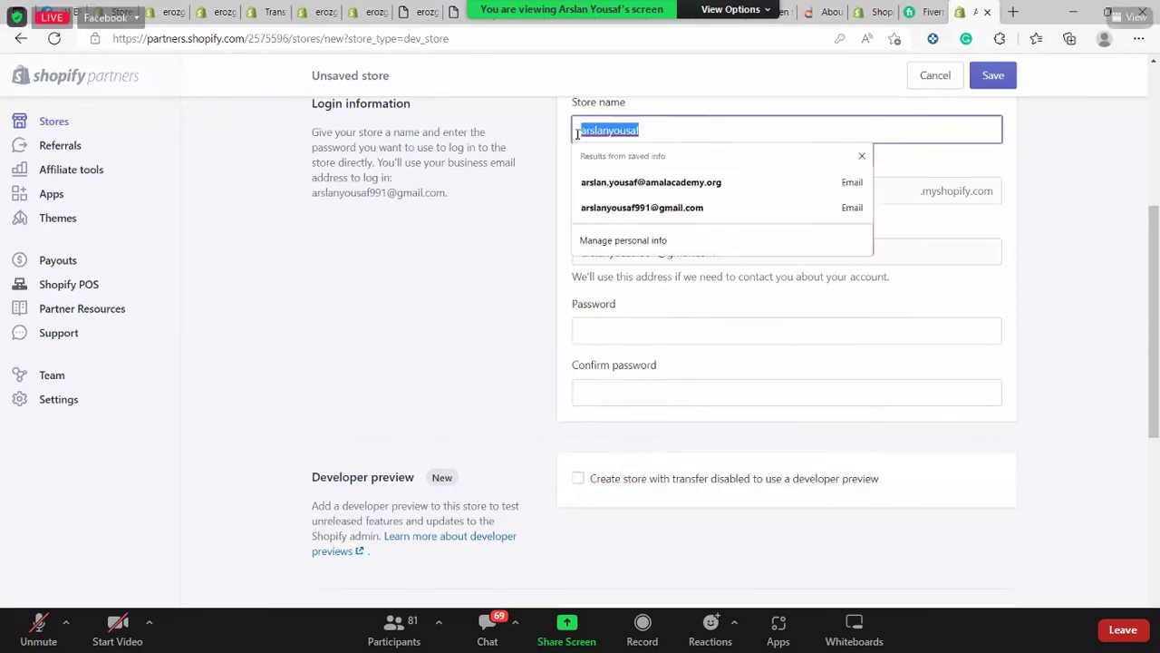
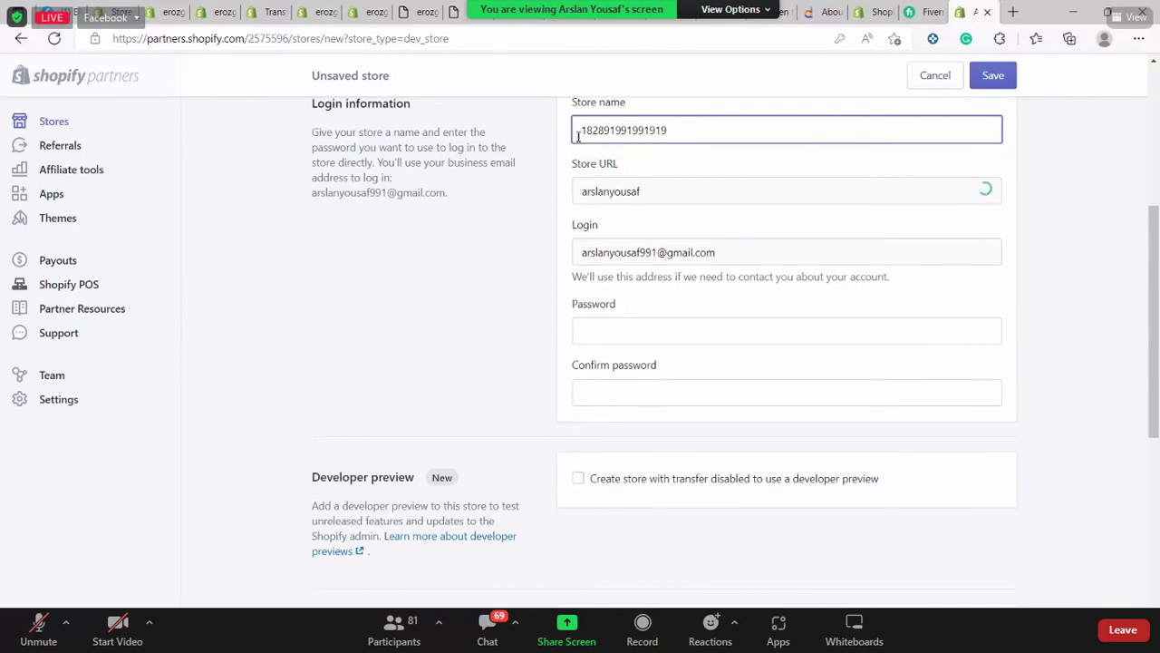
pyautogui.click(531, 245)
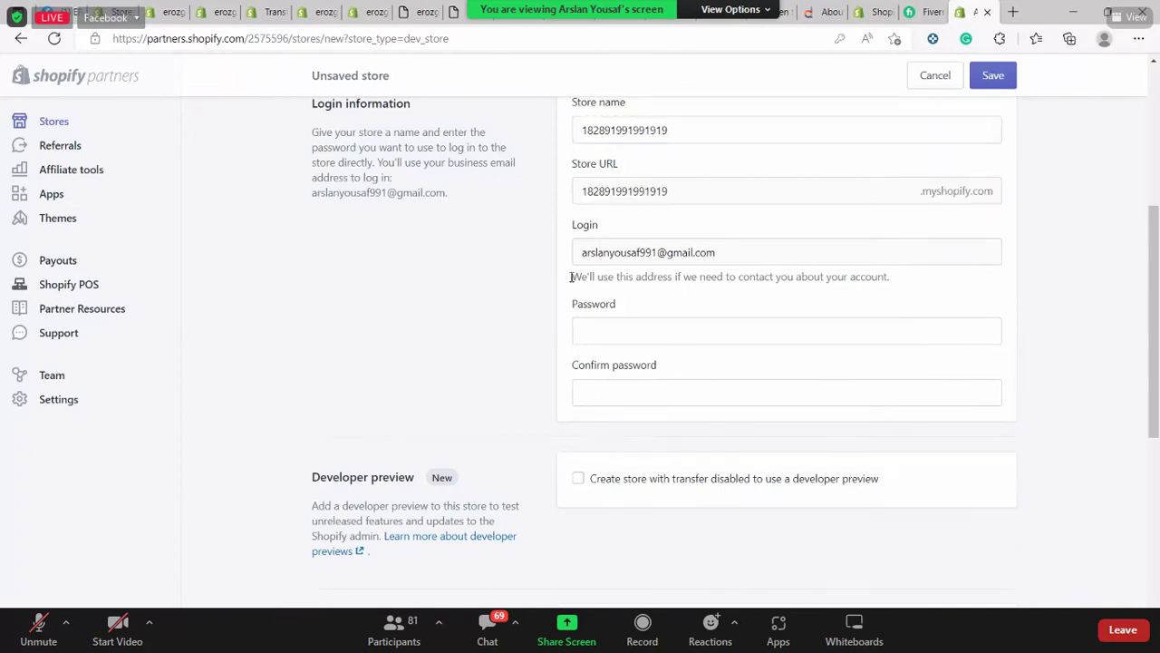
# Enter and confirm the store password, choose building a new store for a client, and save
pyautogui.click(798, 331)
pyautogui.scroll(-1, 1065, 375)
pyautogui.scroll(-2, 1061, 375)
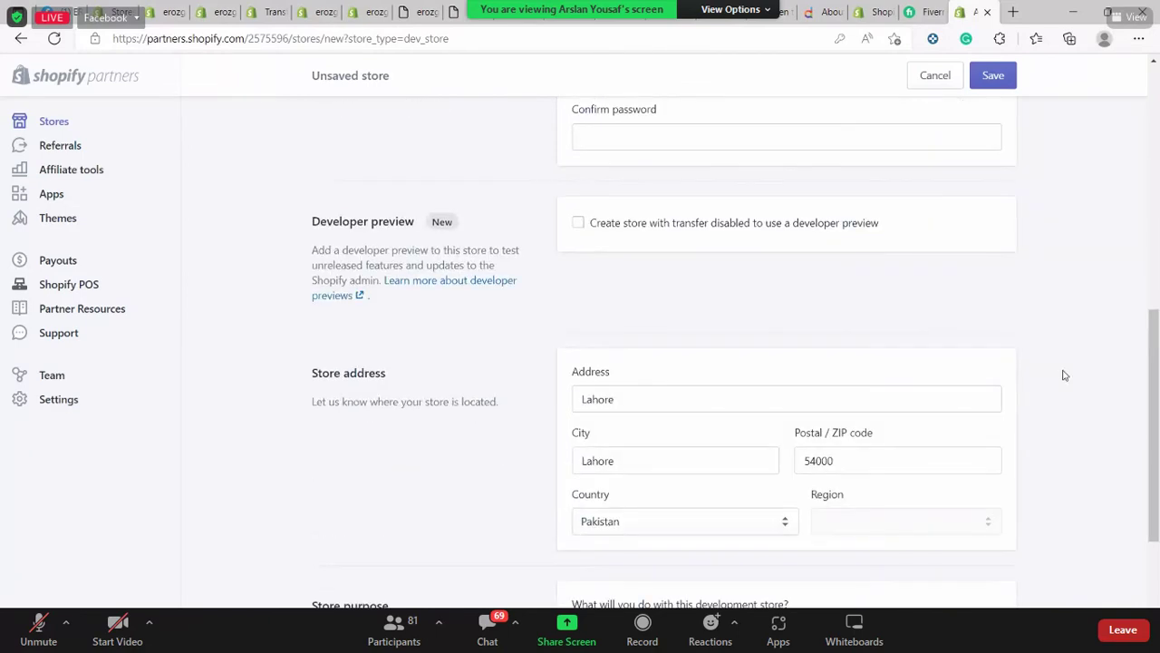
pyautogui.scroll(2, 849, 329)
pyautogui.click(735, 241)
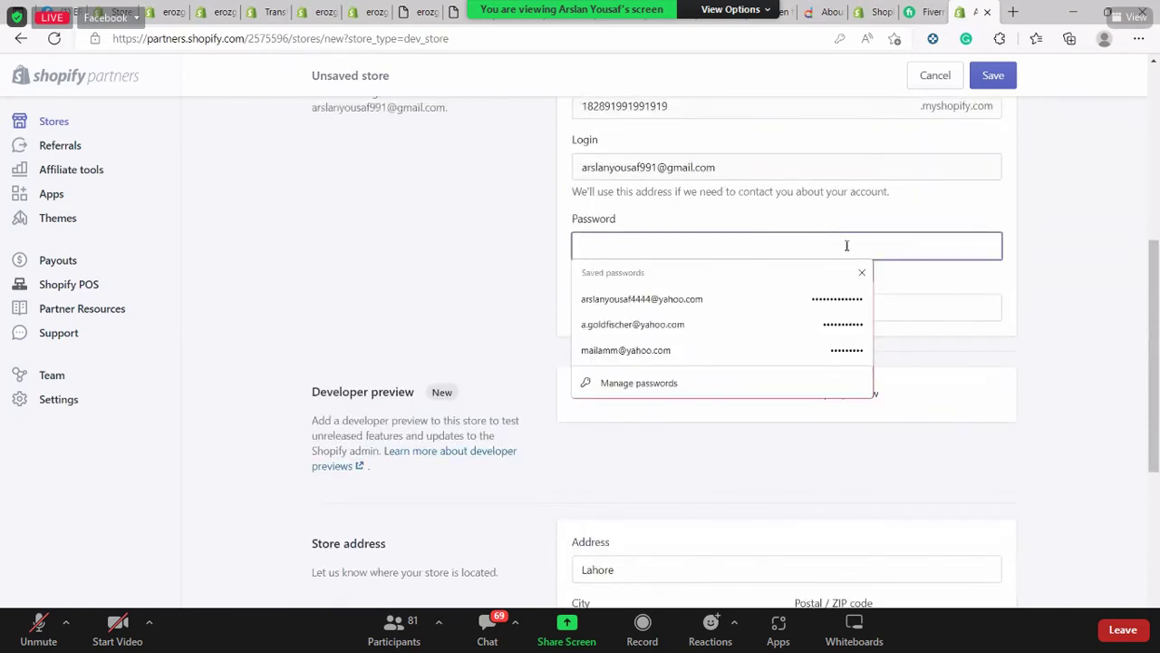
pyautogui.click(1023, 203)
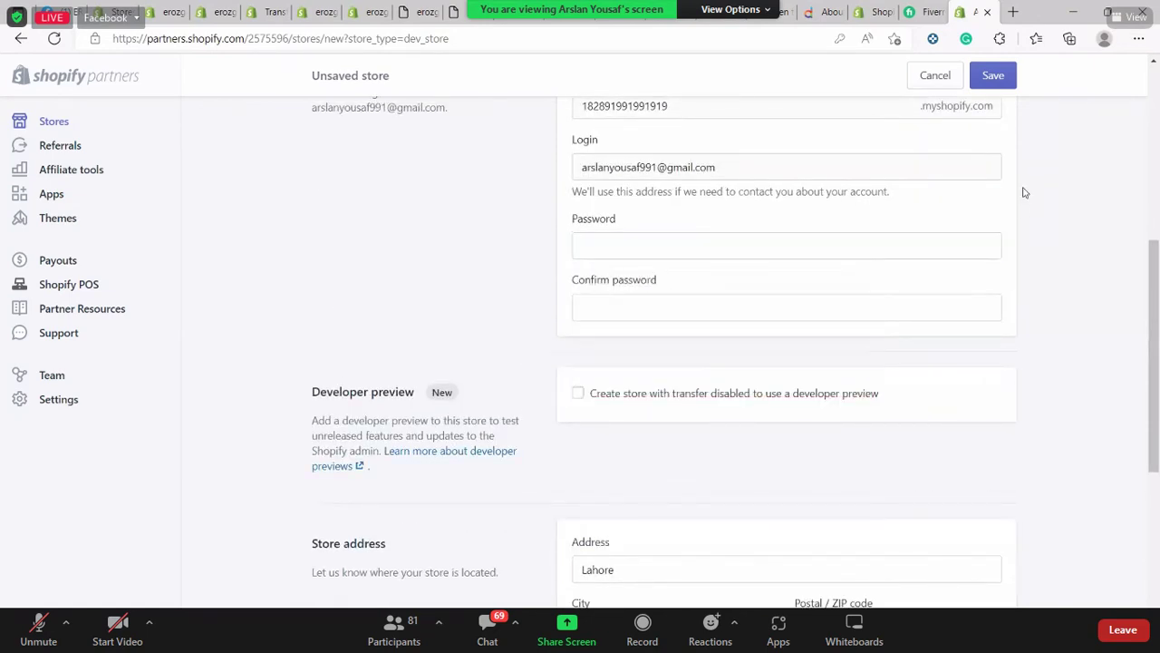
pyautogui.click(780, 244)
pyautogui.write('••')
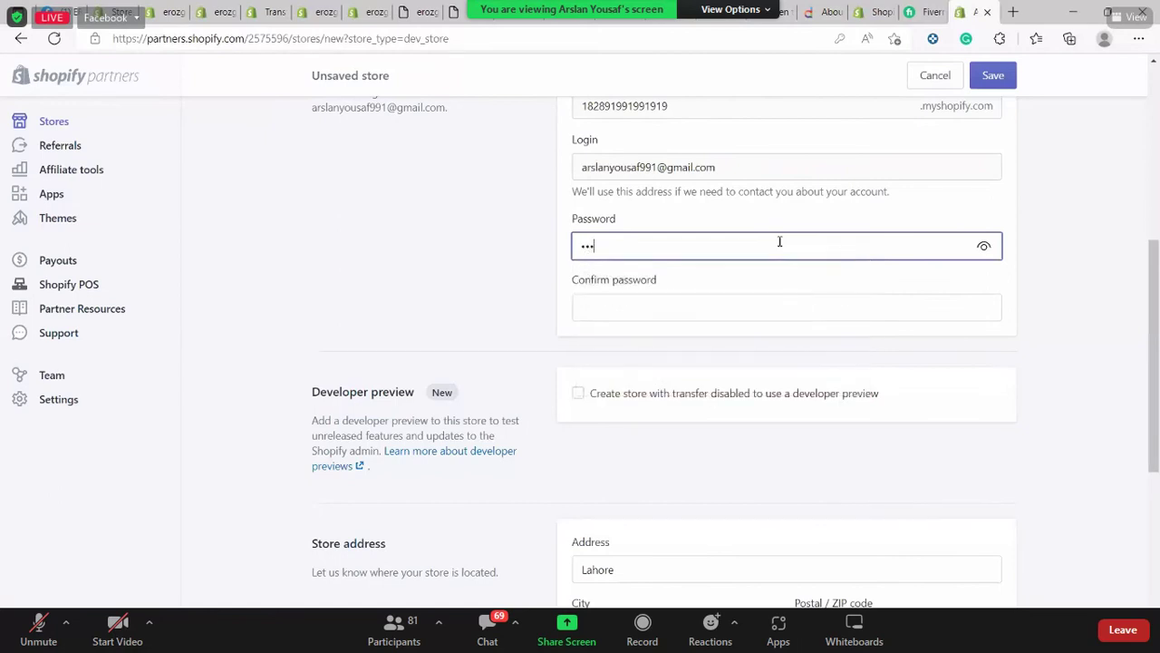
pyautogui.write('•••')
pyautogui.click(647, 303)
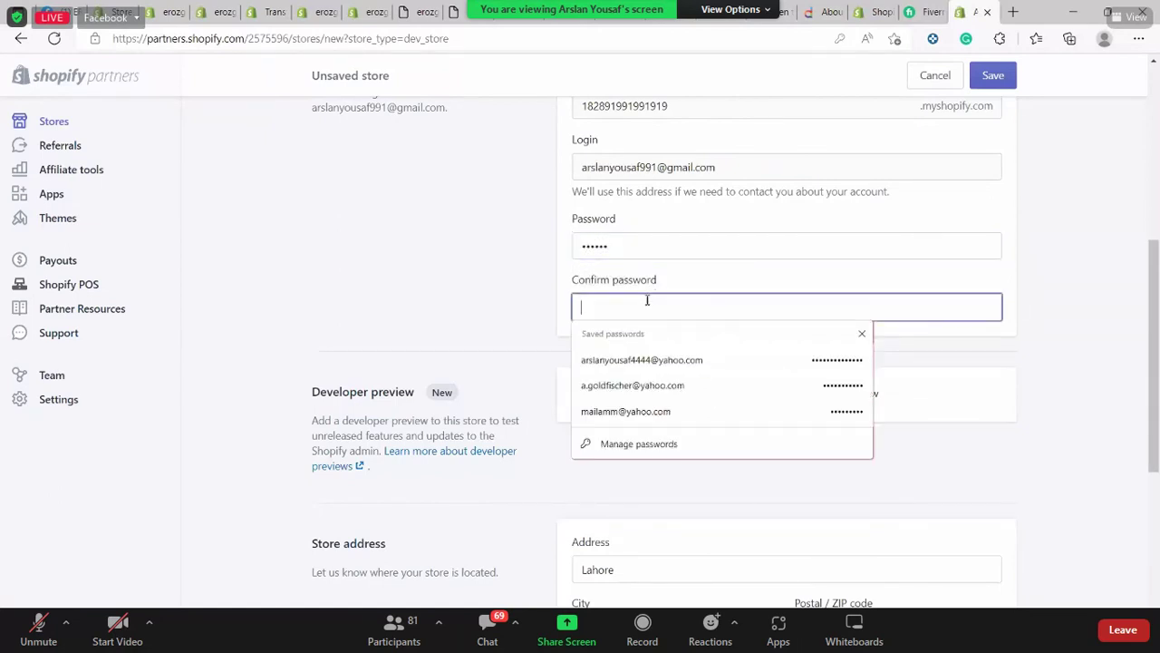
pyautogui.write('••••••')
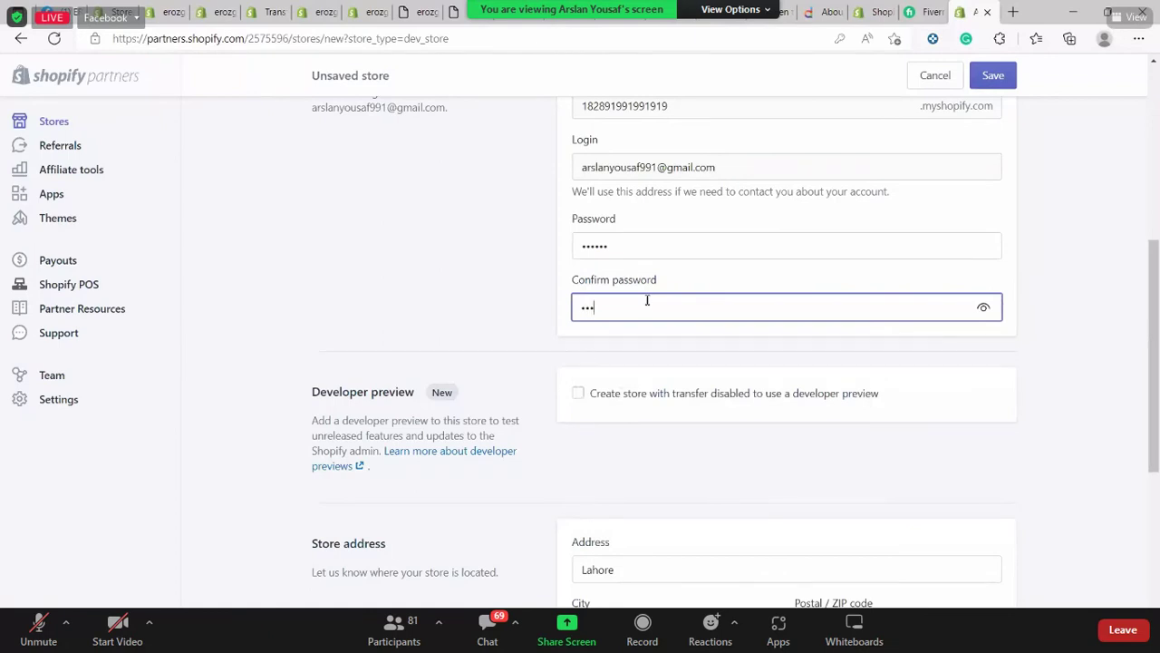
pyautogui.scroll(-4, 503, 312)
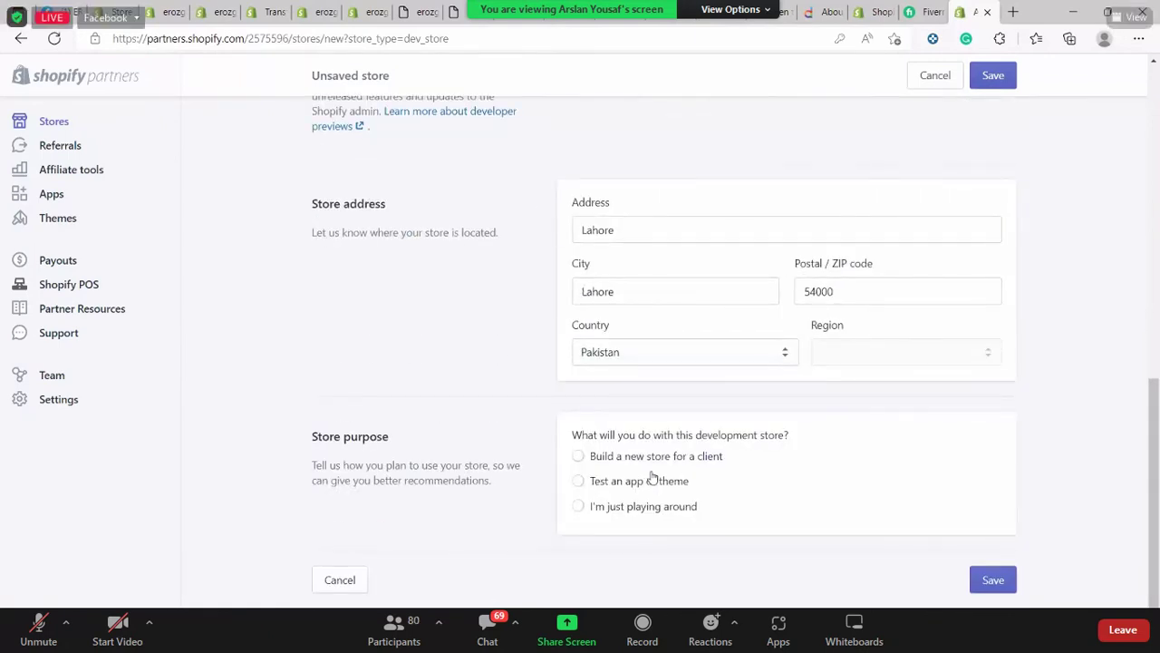
pyautogui.click(654, 459)
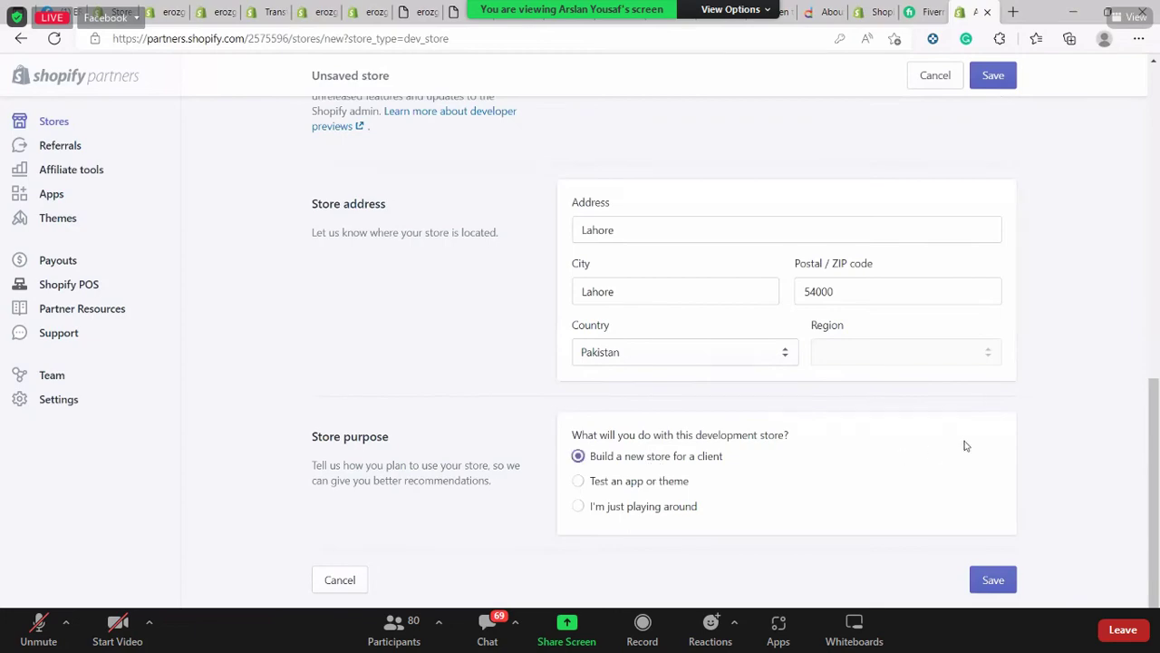
pyautogui.click(995, 585)
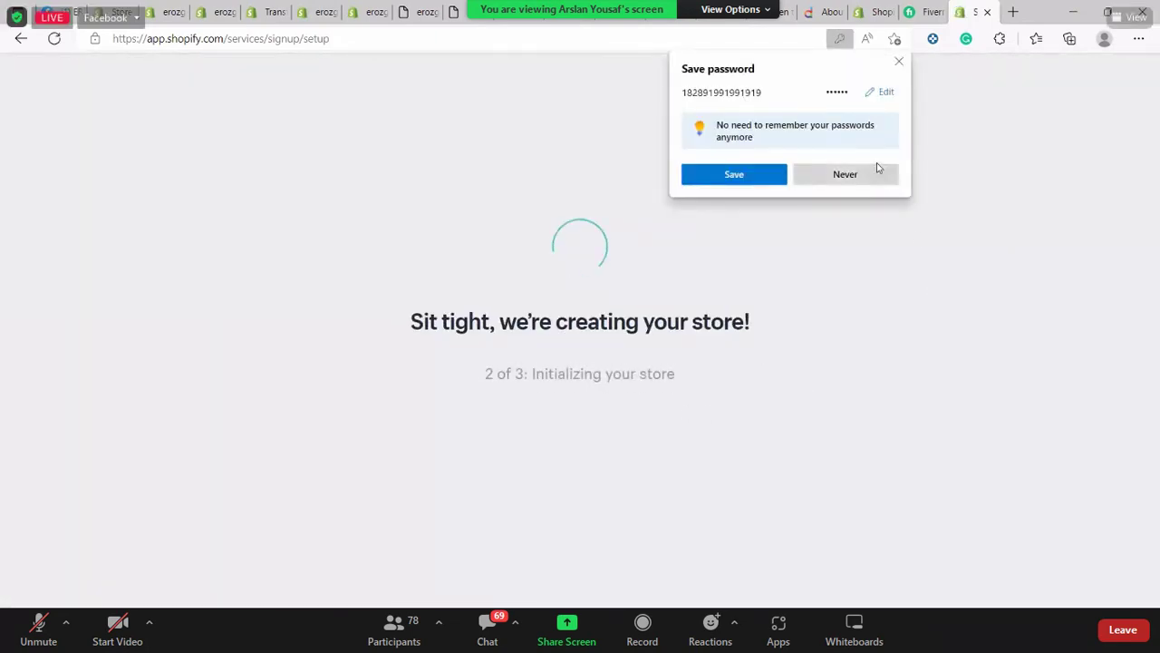
# Decline the browser's offer to save the password and let the store admin load
pyautogui.click(845, 178)
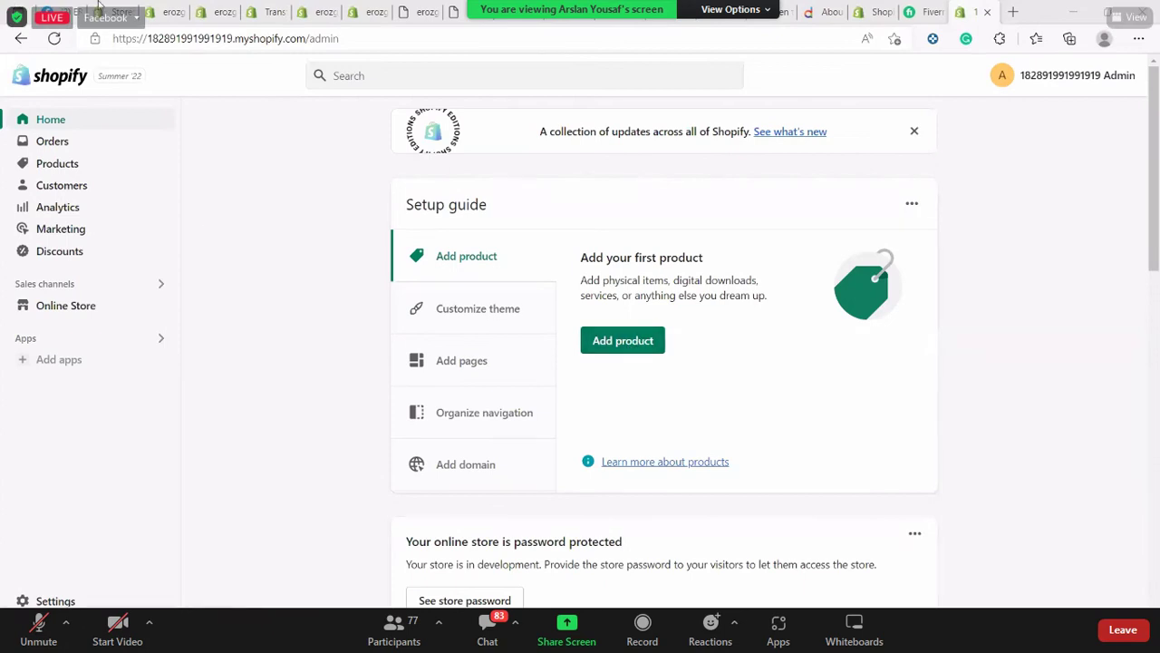
# Glance through the Facebook group comments, then return to the Shopify admin Home tab
pyautogui.click(69, 7)
pyautogui.click(69, 6)
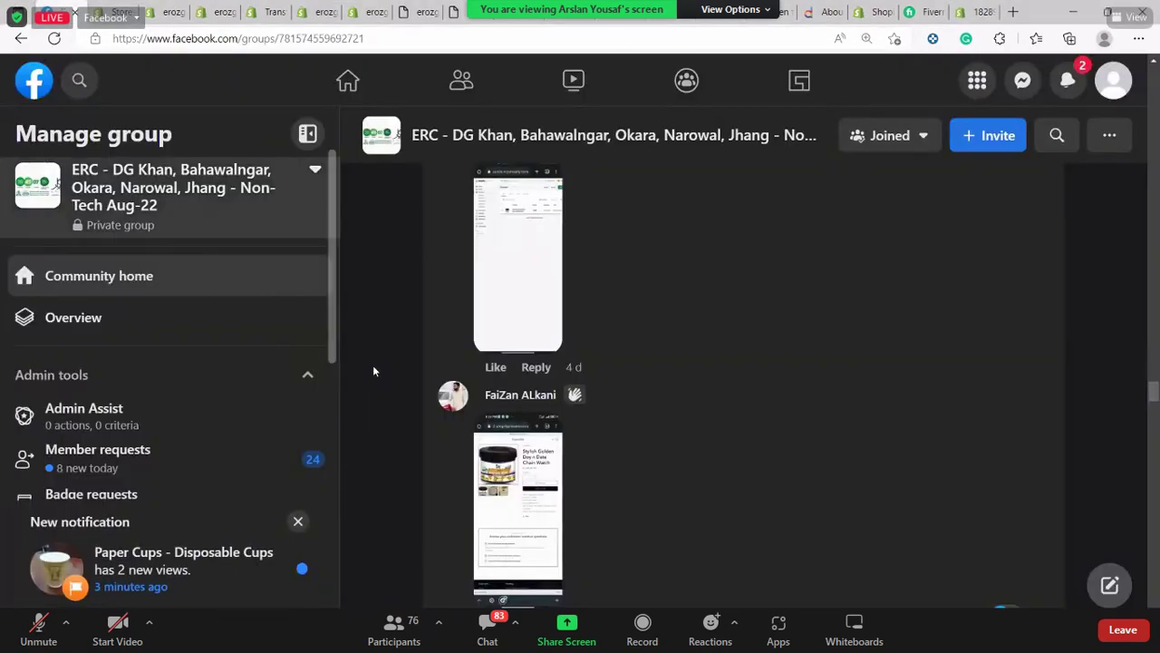
pyautogui.scroll(-10, 808, 447)
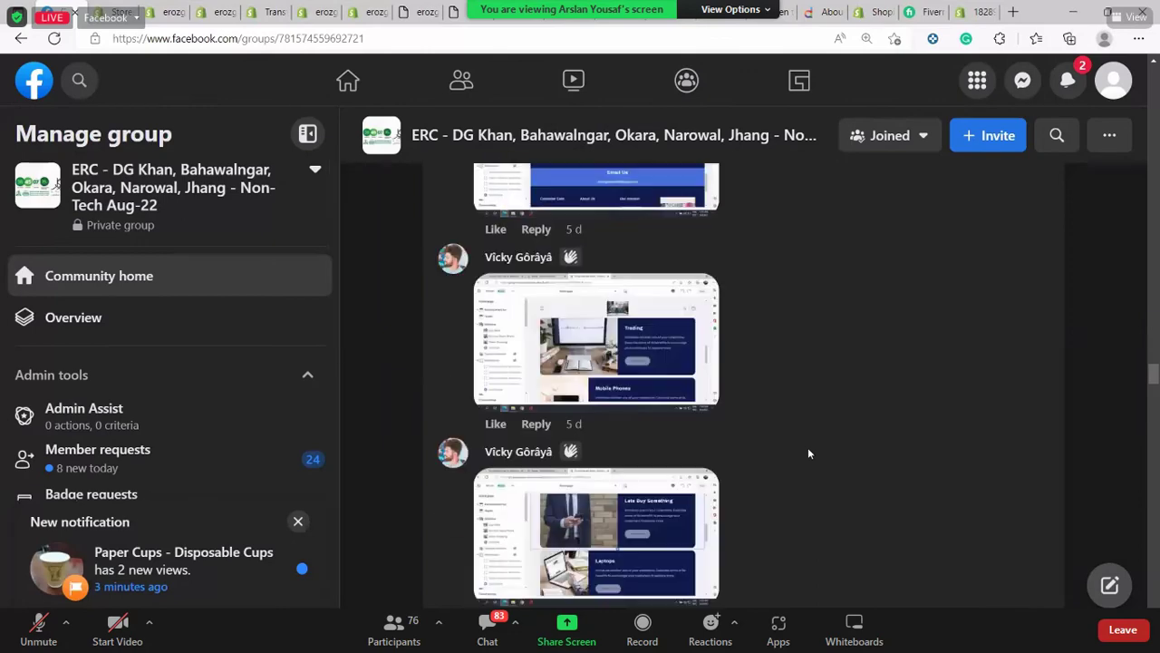
pyautogui.scroll(-10, 803, 271)
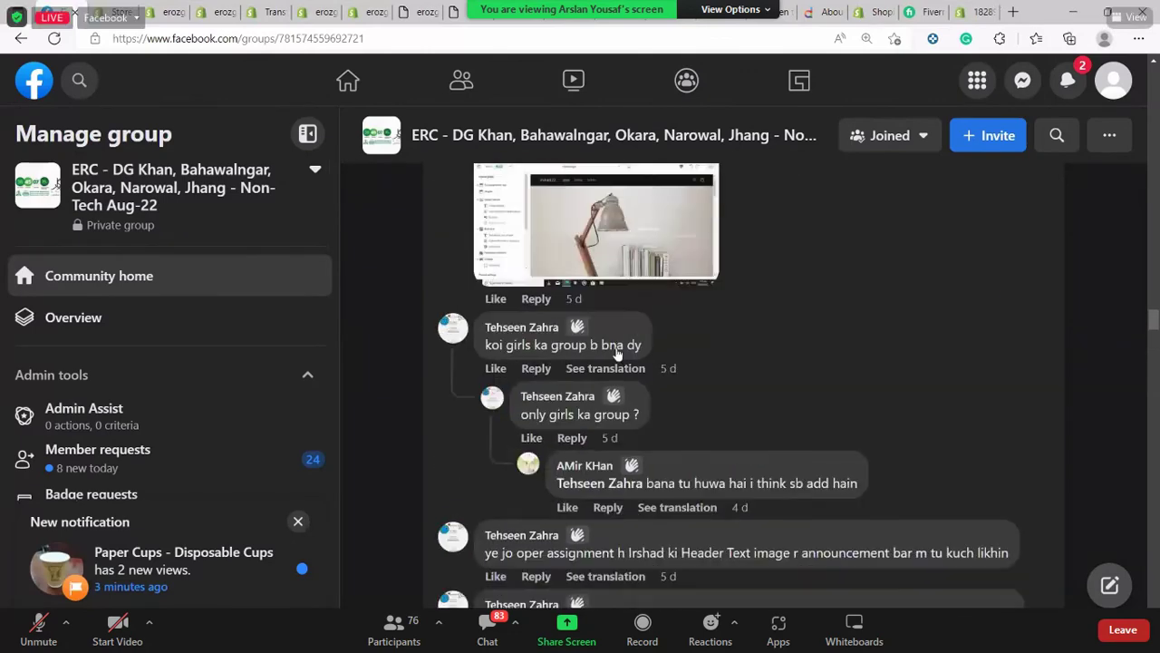
pyautogui.hotkey('ctrl', '9')
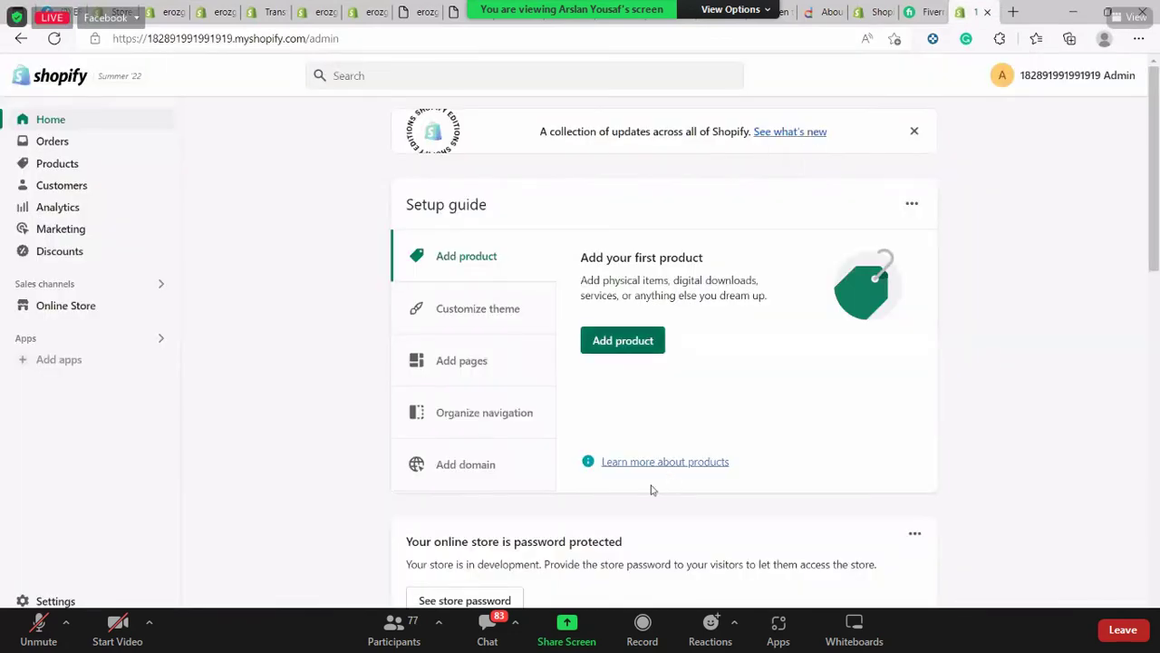
# Add a product titled 'T shirt and pajama' described as 'Hello Trainees welcome to our class'
pyautogui.click(622, 340)
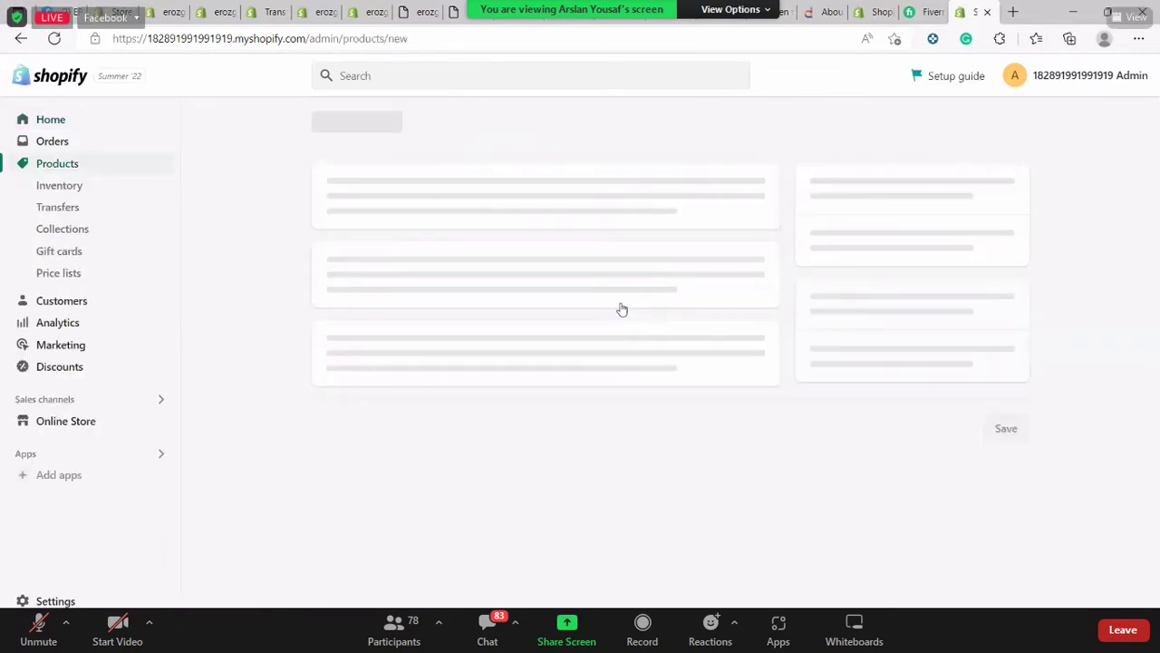
pyautogui.click(1069, 124)
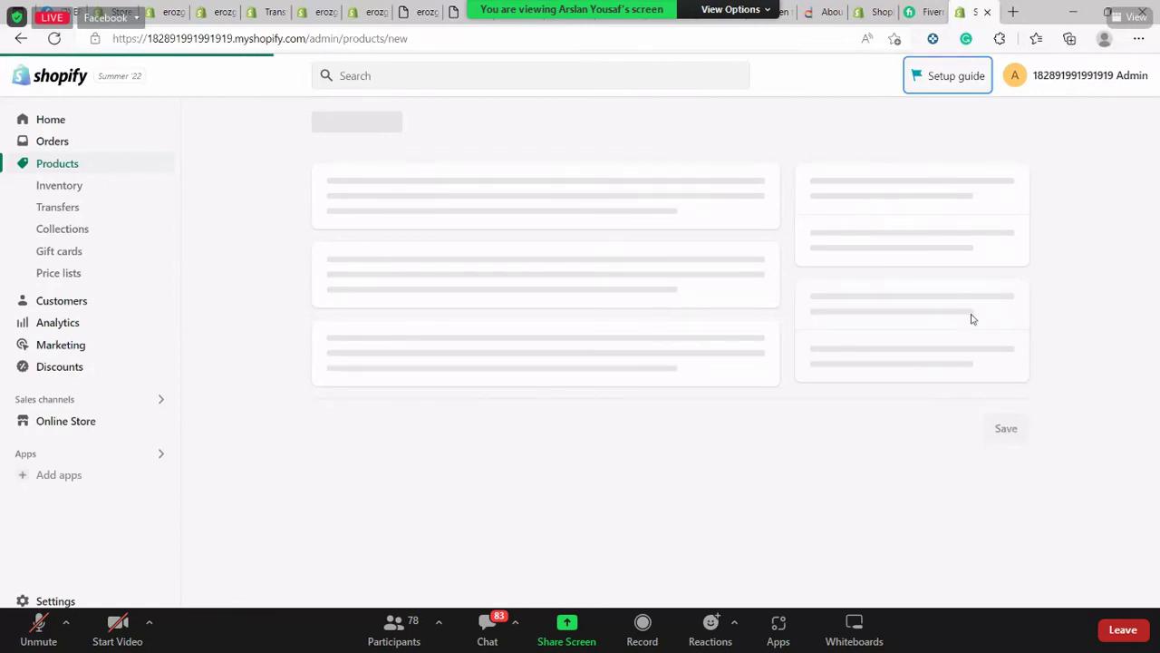
pyautogui.click(570, 200)
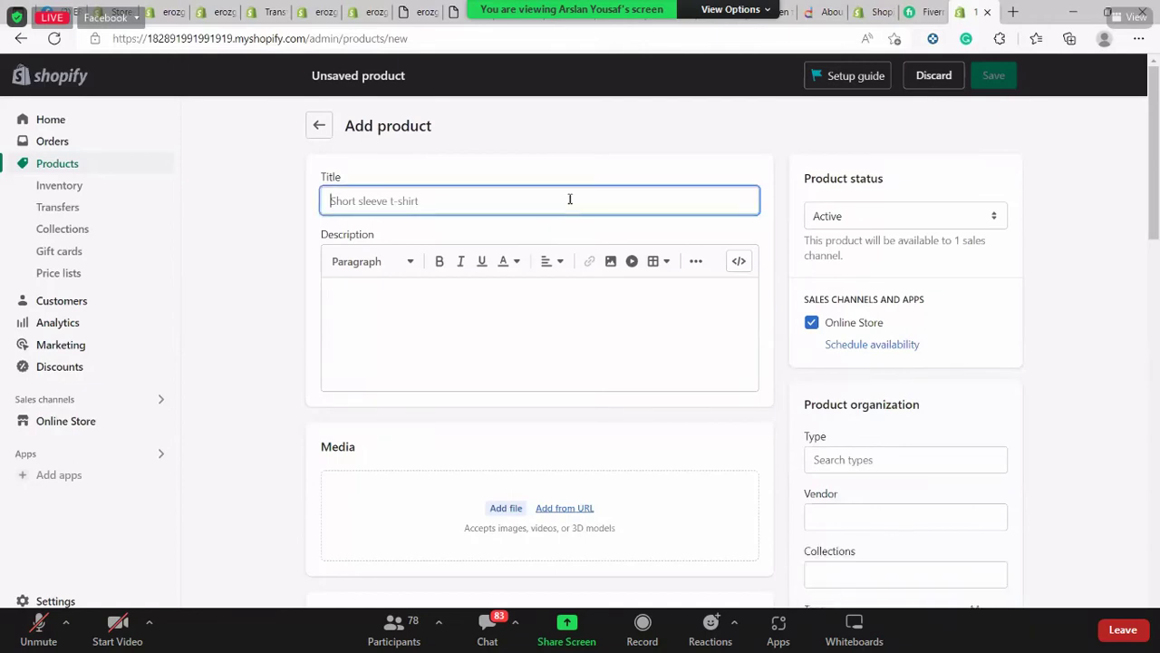
pyautogui.write('T shi')
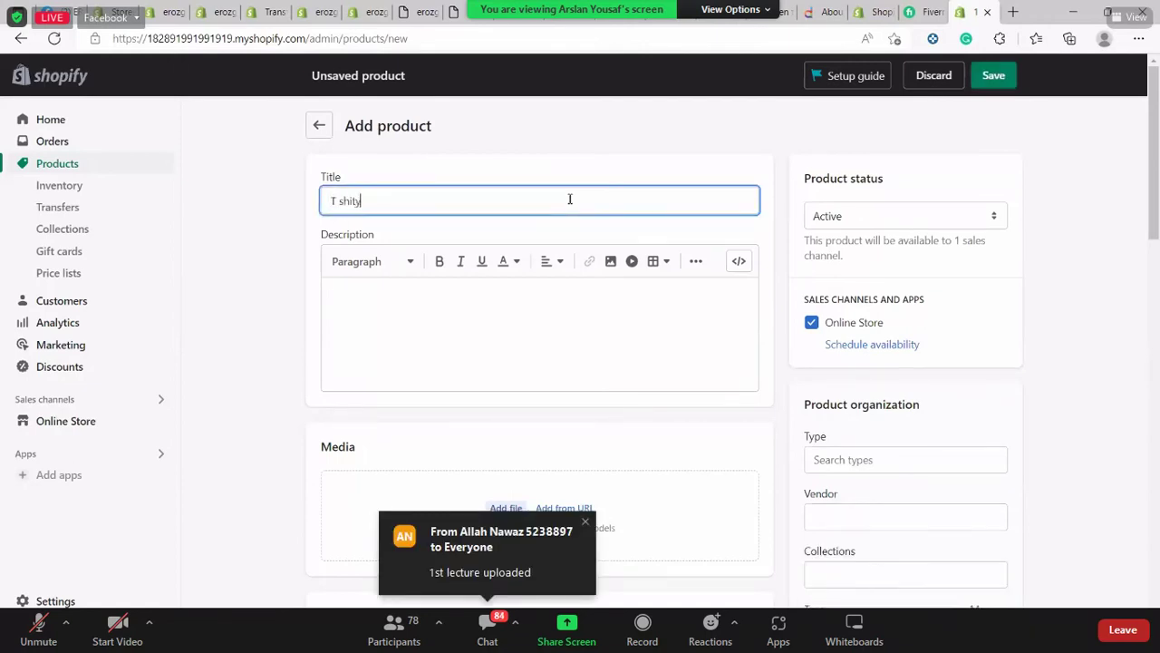
pyautogui.write('rt and pajama')
pyautogui.press('Tab')
pyautogui.press('Tab')
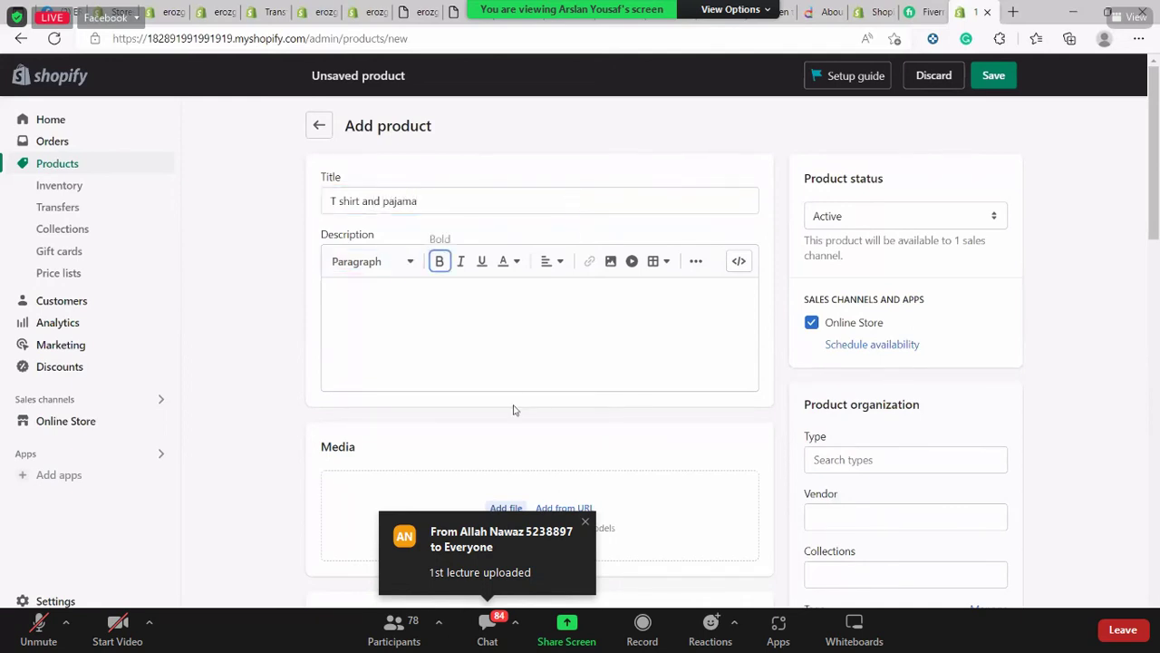
pyautogui.click(530, 358)
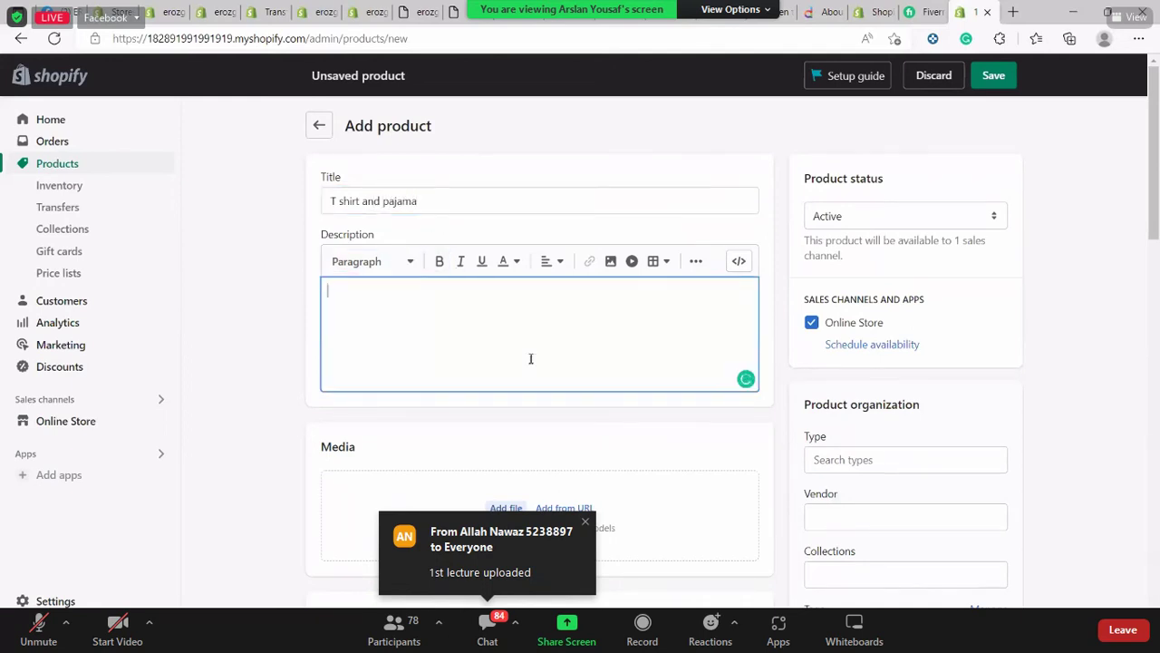
pyautogui.write('Hello Tr')
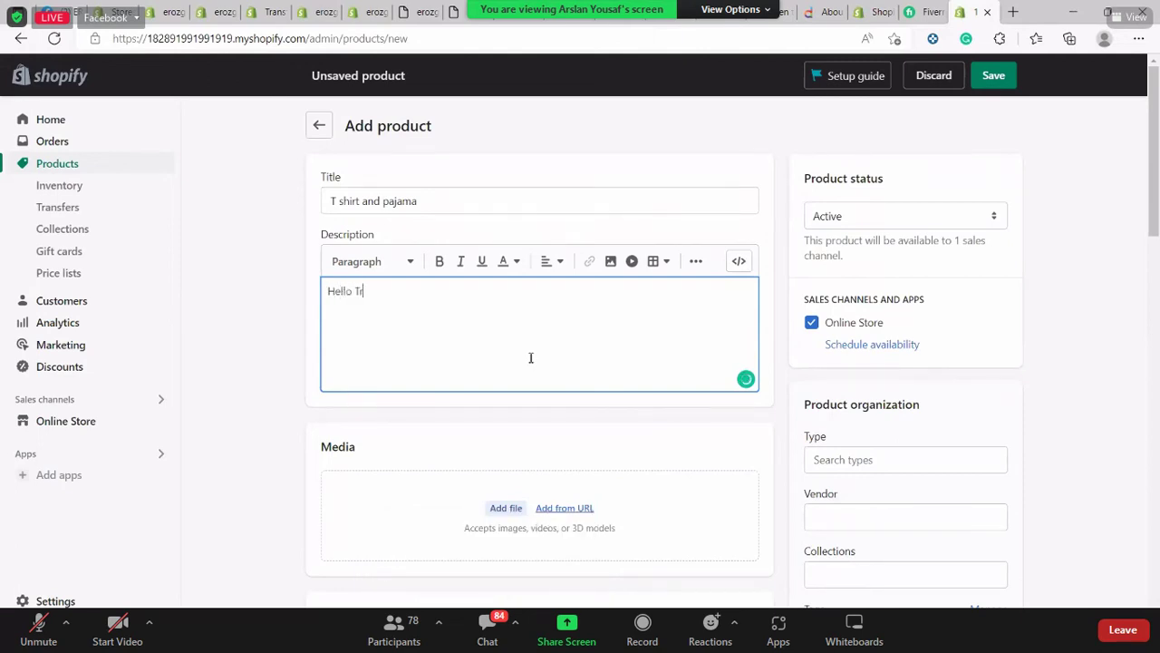
pyautogui.write('ainees welc')
pyautogui.press('BackSpace')
pyautogui.write('lcome to our class')
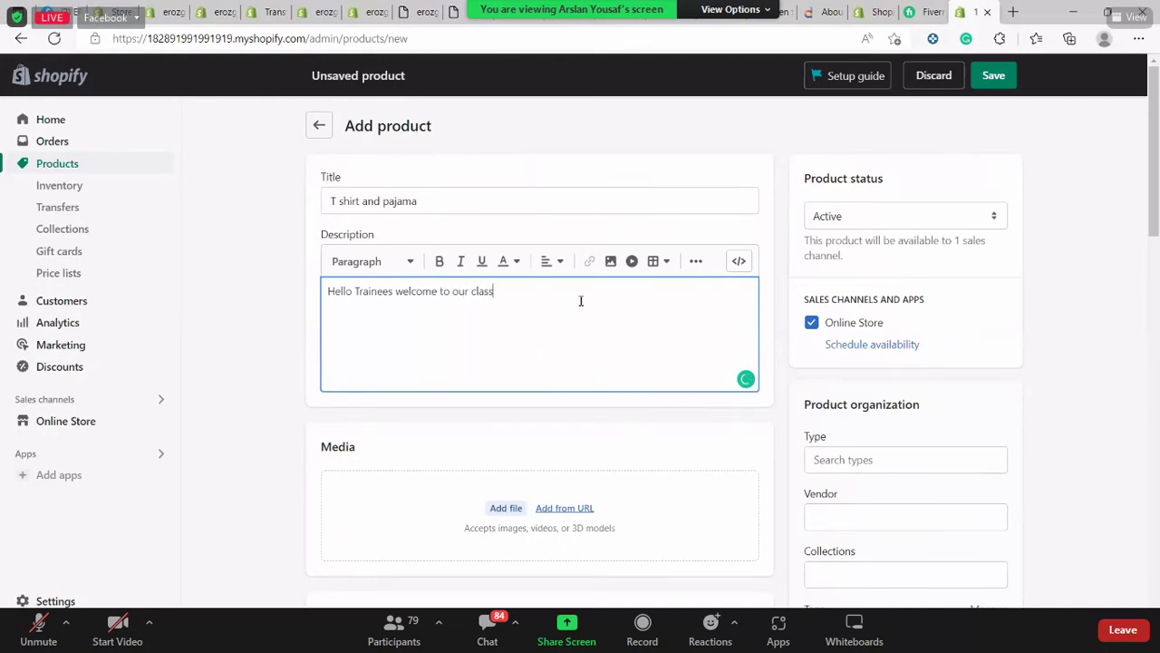
# Set the price to 1000 and the compare-at price to 1500
pyautogui.scroll(-3, 580, 300)
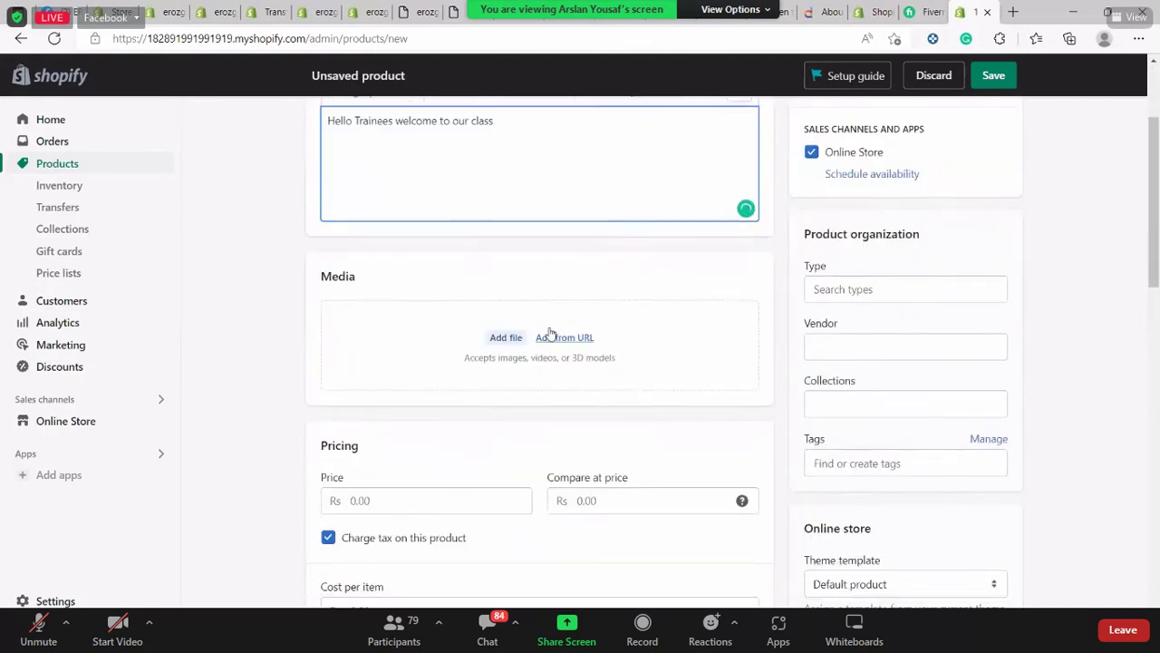
pyautogui.scroll(-6, 550, 336)
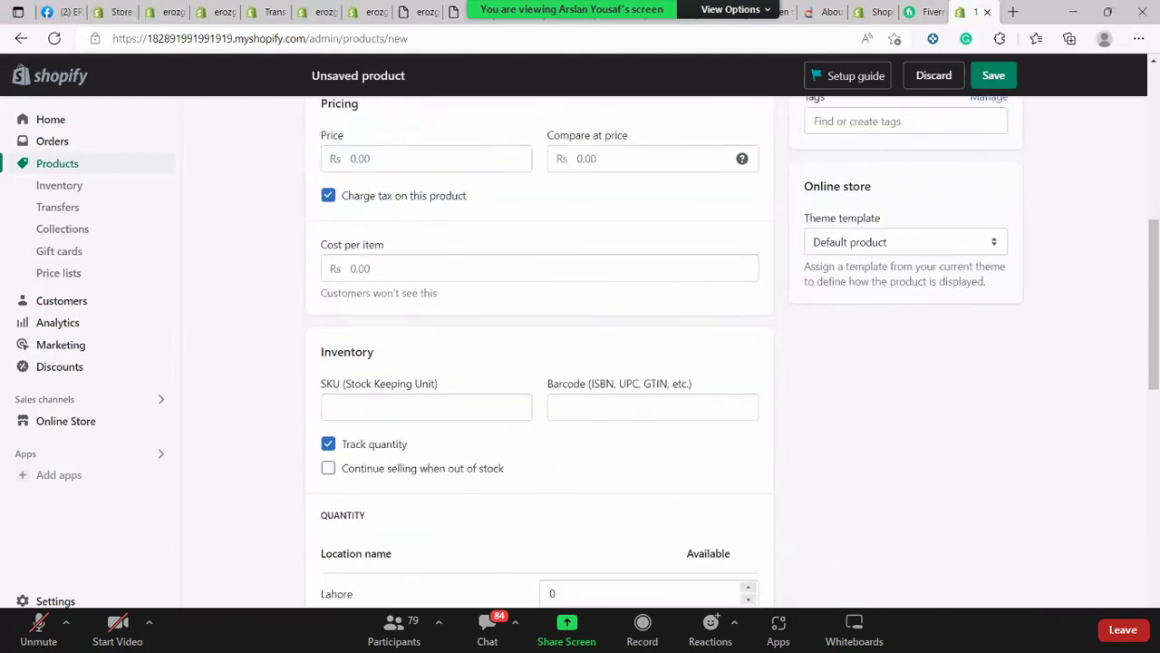
pyautogui.click(515, 161)
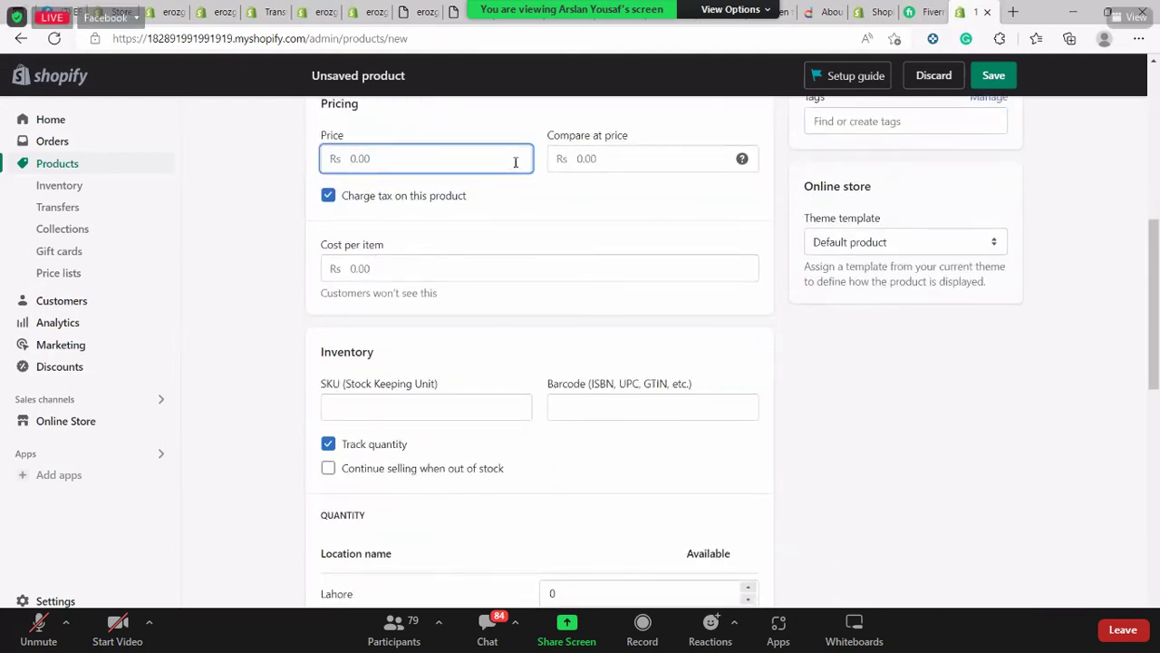
pyautogui.write('1000')
pyautogui.press('Tab')
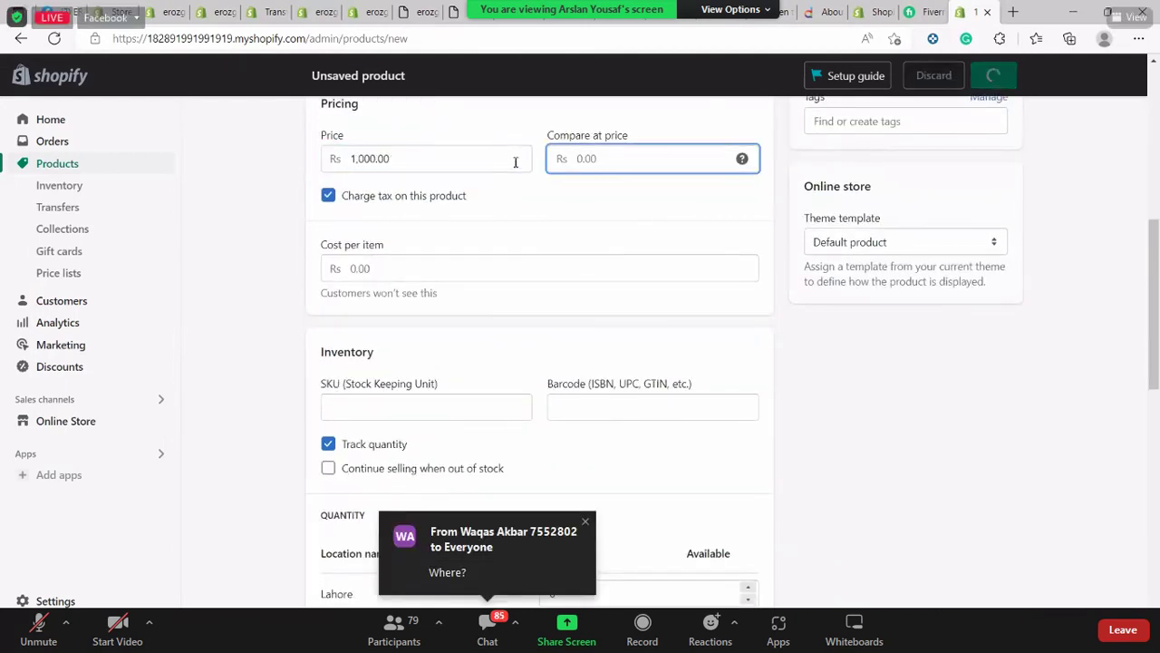
pyautogui.write('1500')
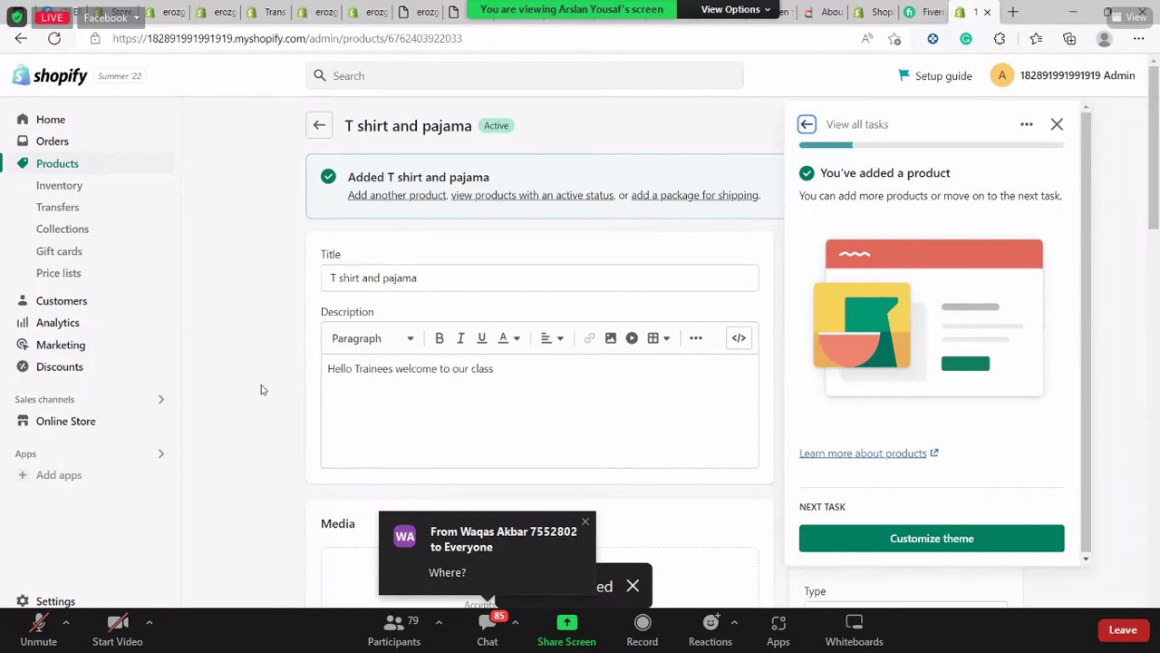
# Enter cost per item 200, SKU 79839920 and barcode 719910101
pyautogui.scroll(-9, 454, 353)
pyautogui.click(453, 267)
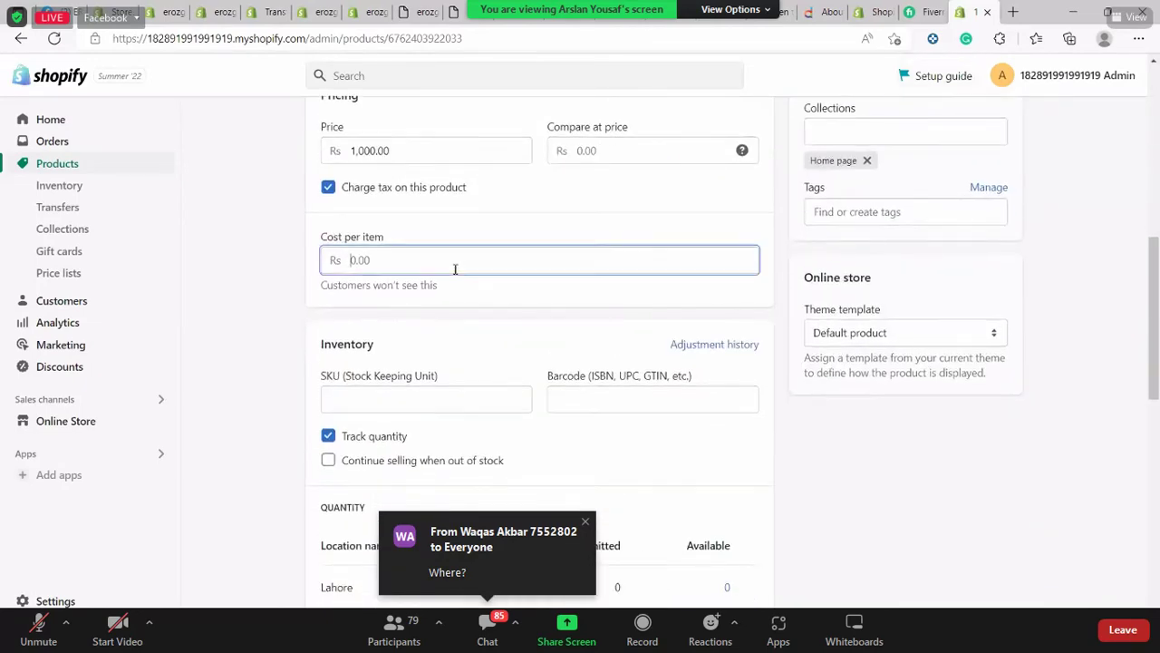
pyautogui.write('200')
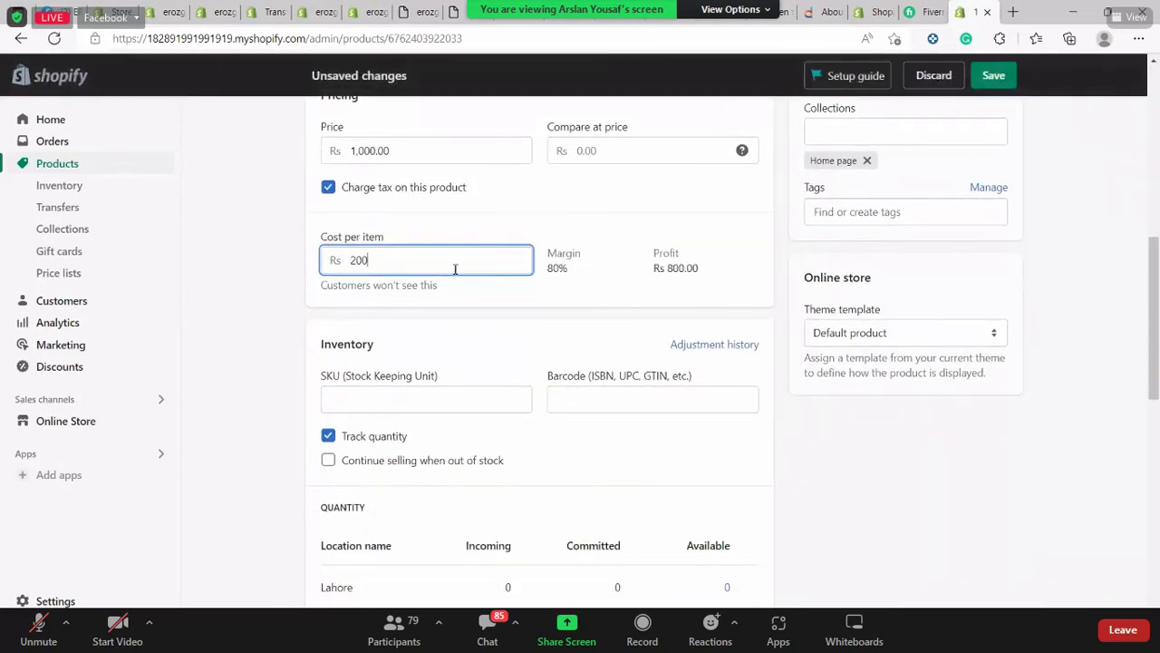
pyautogui.scroll(-1, 466, 309)
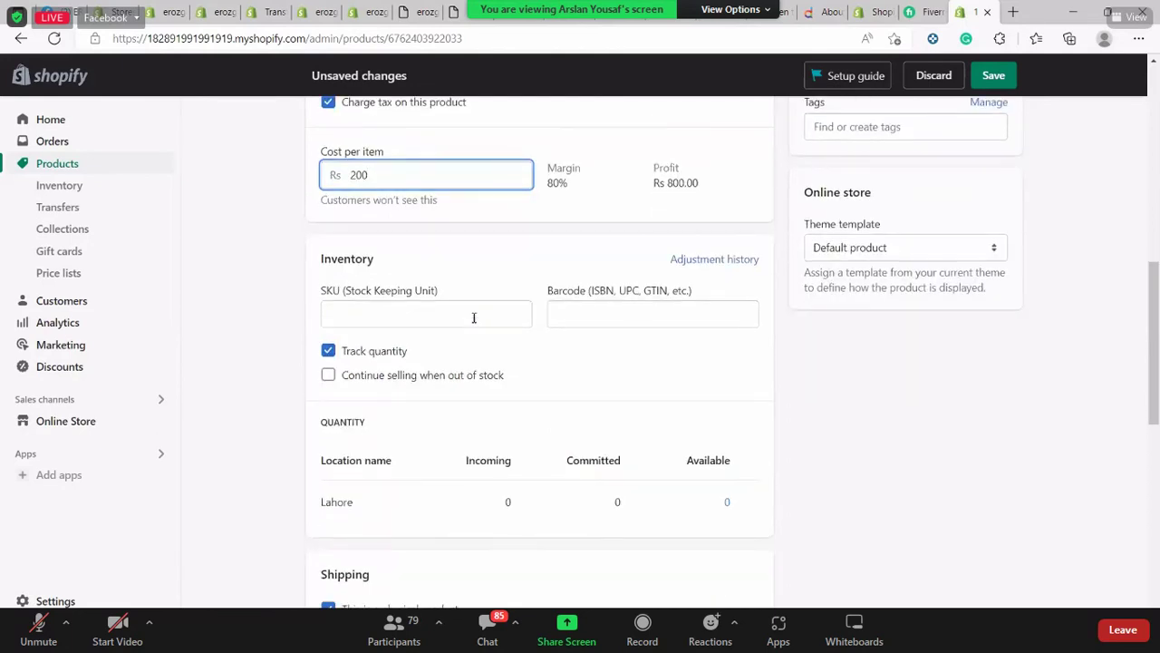
pyautogui.click(473, 318)
pyautogui.write('79839920')
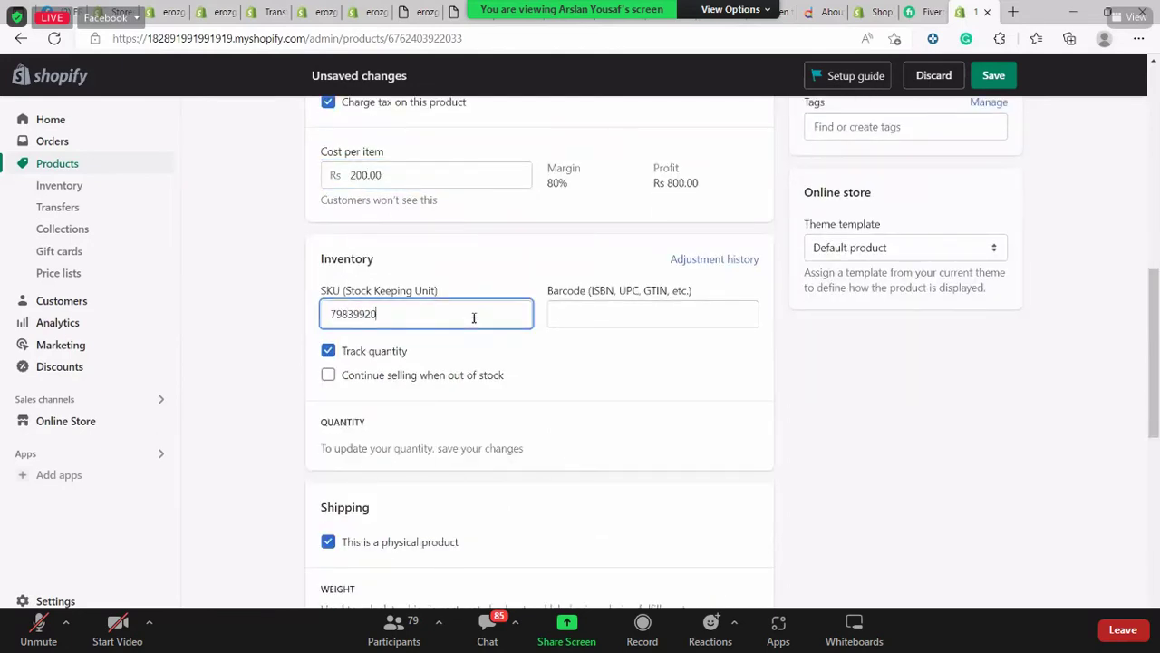
pyautogui.press('Tab')
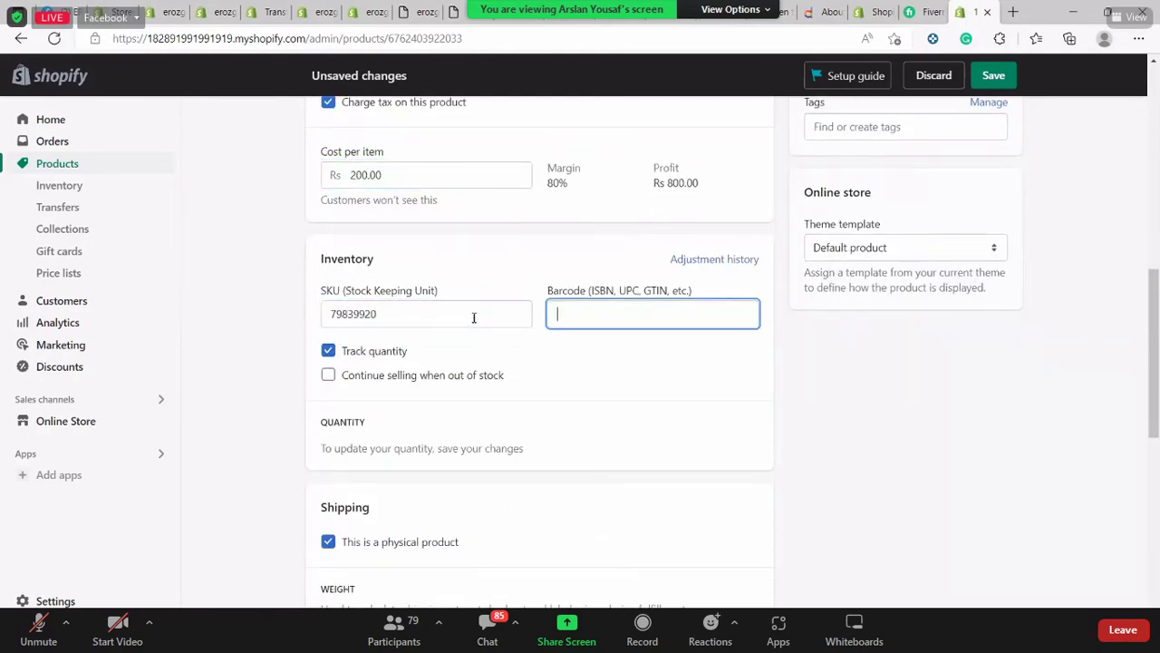
pyautogui.write('719910101')
# Set the weight to 0.5 kg and the country/region of origin to Pakistan
pyautogui.scroll(-2, 472, 313)
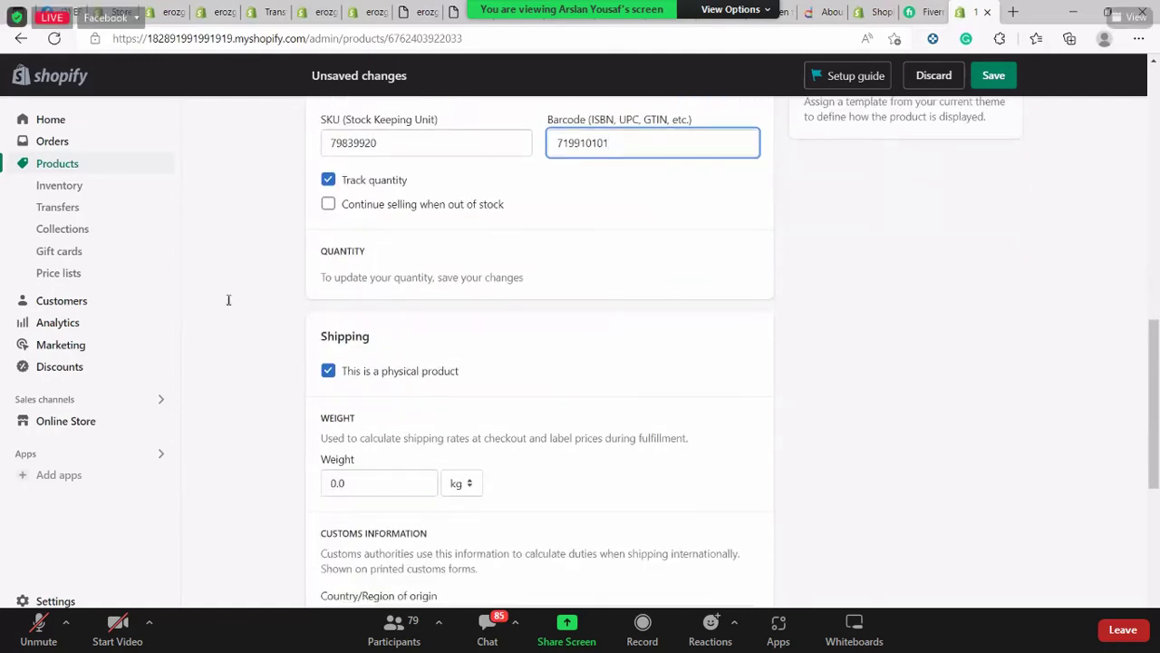
pyautogui.scroll(-2, 329, 300)
pyautogui.scroll(-1, 367, 255)
pyautogui.doubleClick(389, 228)
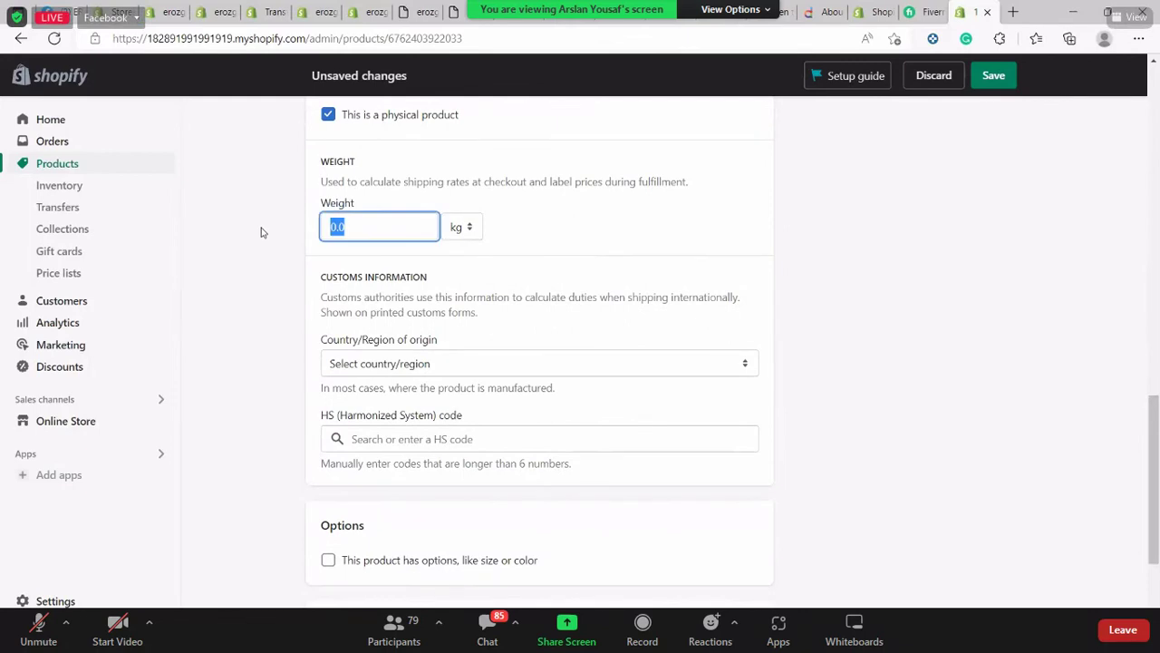
pyautogui.write('0.5')
pyautogui.click(233, 224)
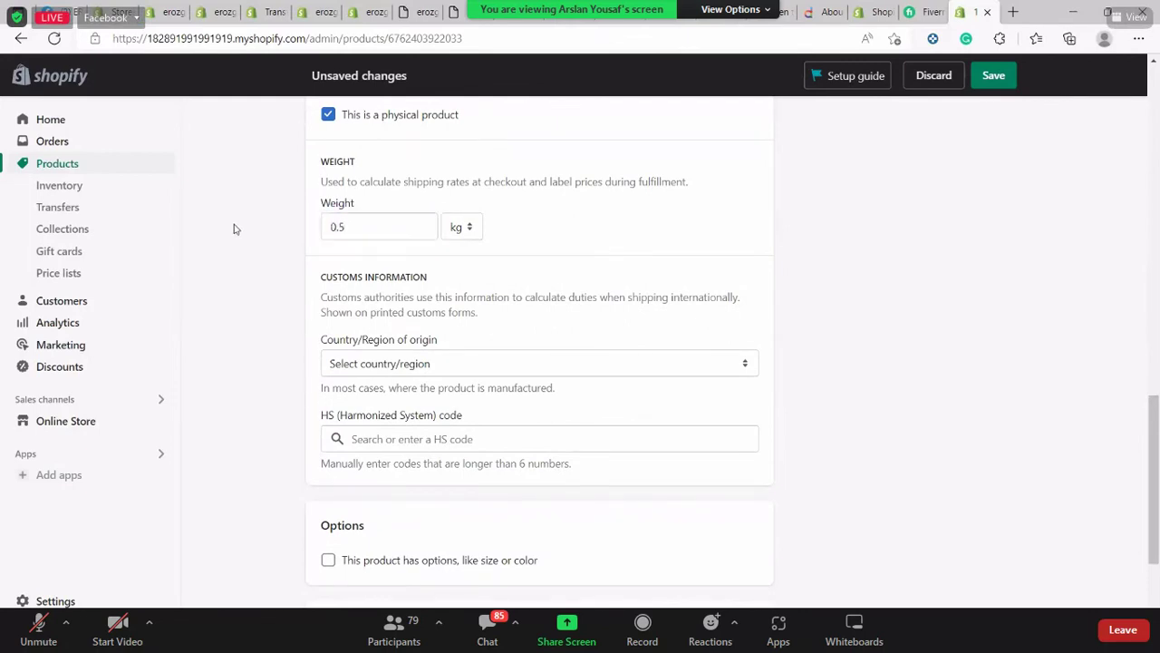
pyautogui.scroll(-2, 415, 214)
pyautogui.click(416, 209)
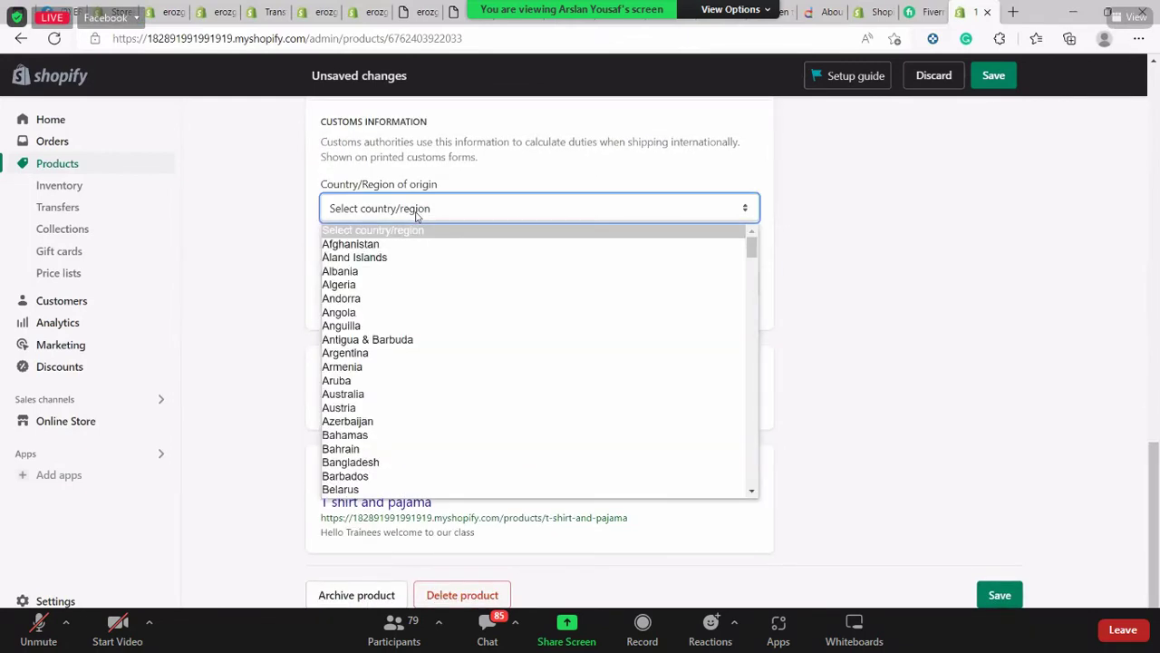
pyautogui.press('p')
pyautogui.press('Return')
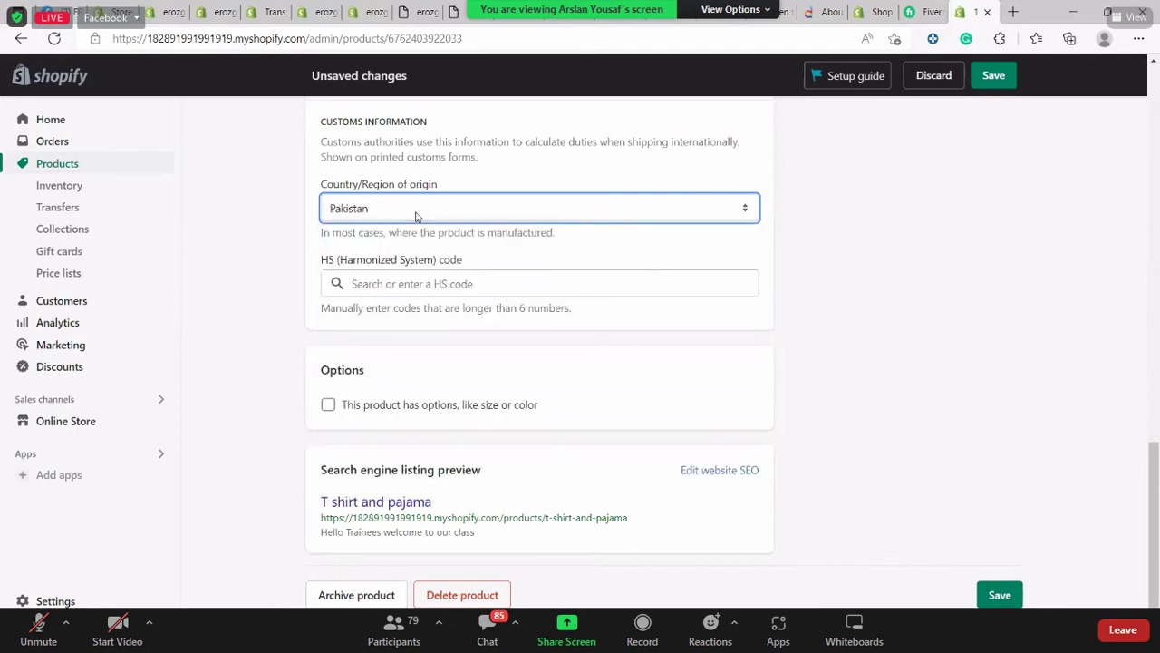
pyautogui.click(422, 278)
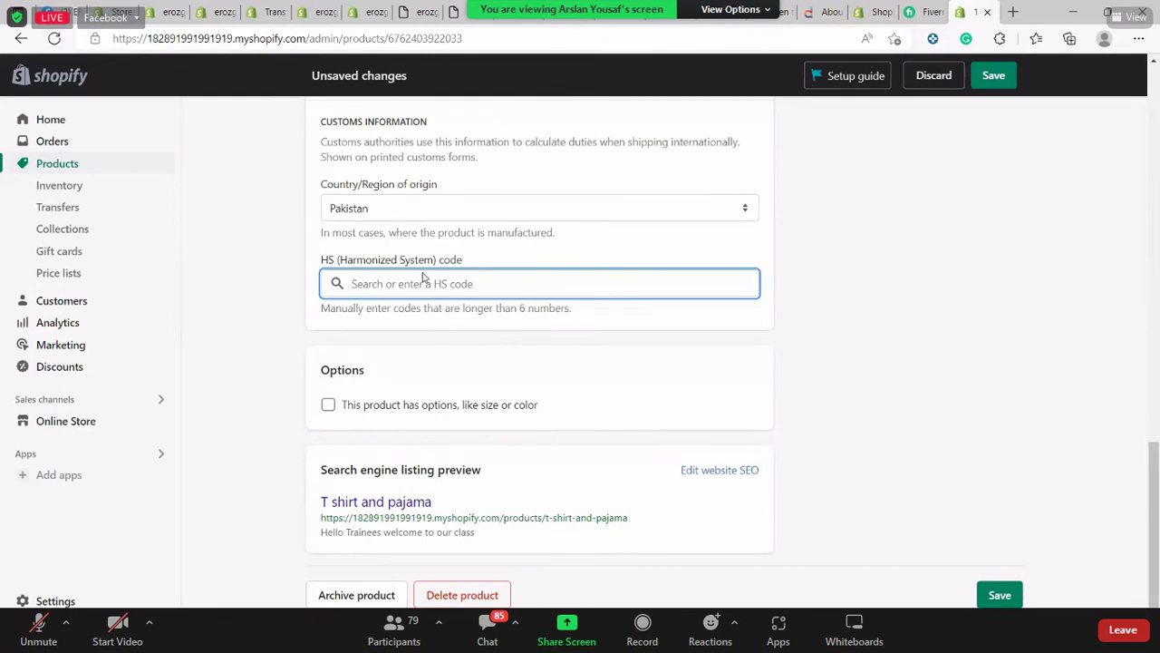
# Search the HS code field for 'CLOTH' and pick the first suggestion
pyautogui.write('HS')
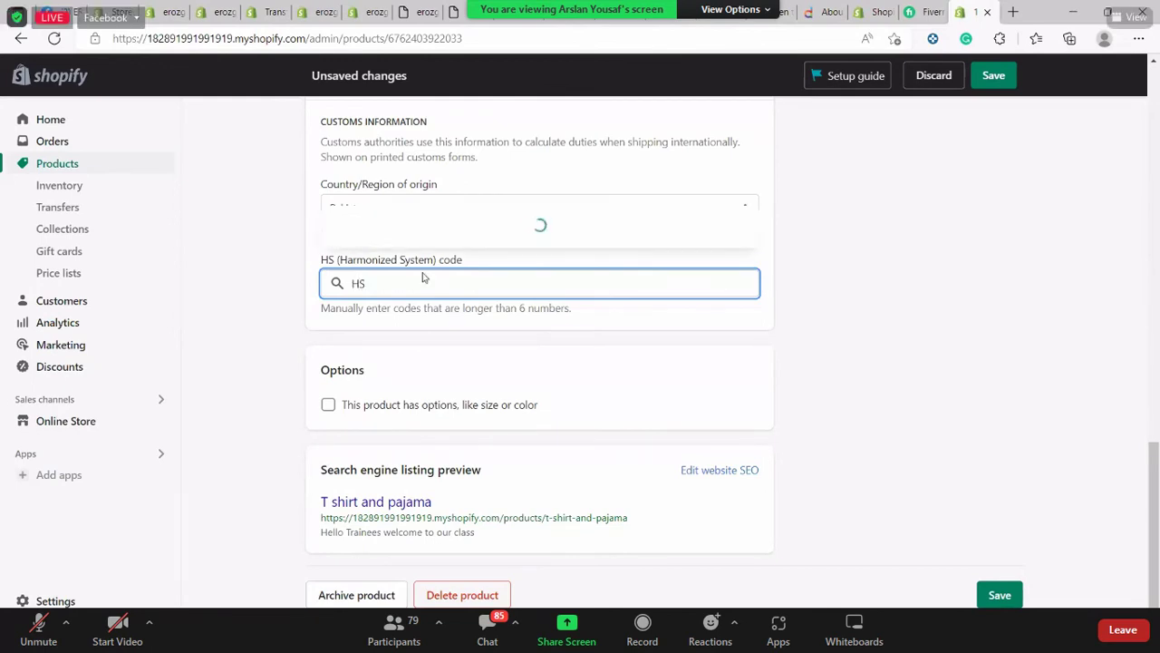
pyautogui.press('BackSpace')
pyautogui.press('BackSpace')
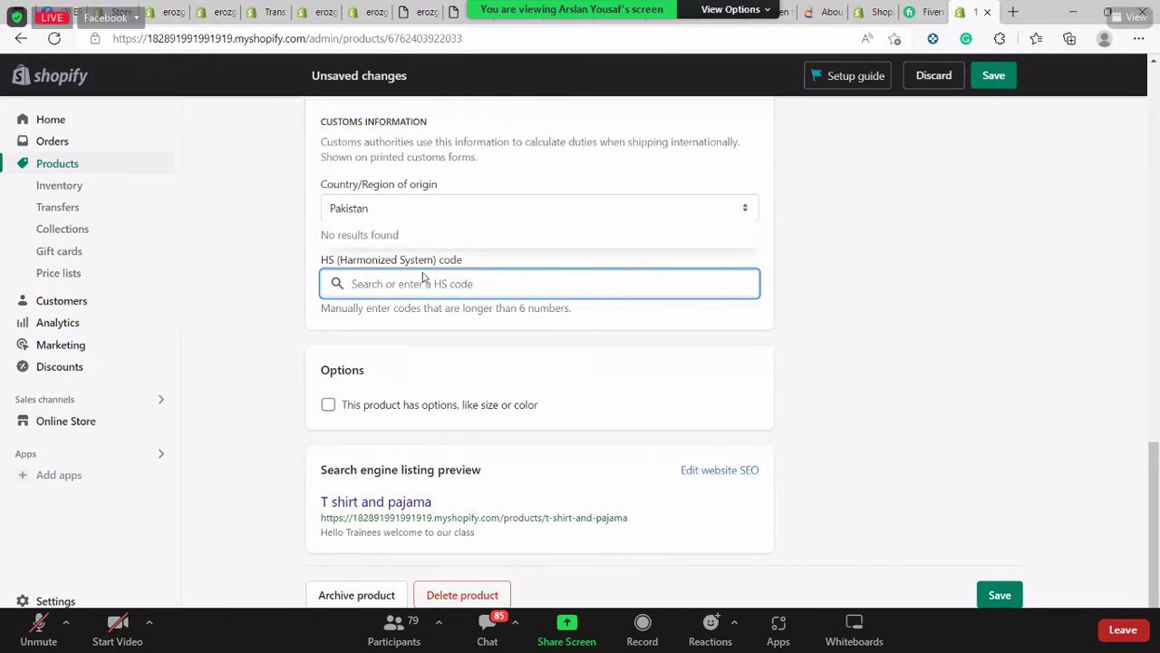
pyautogui.write('CLO')
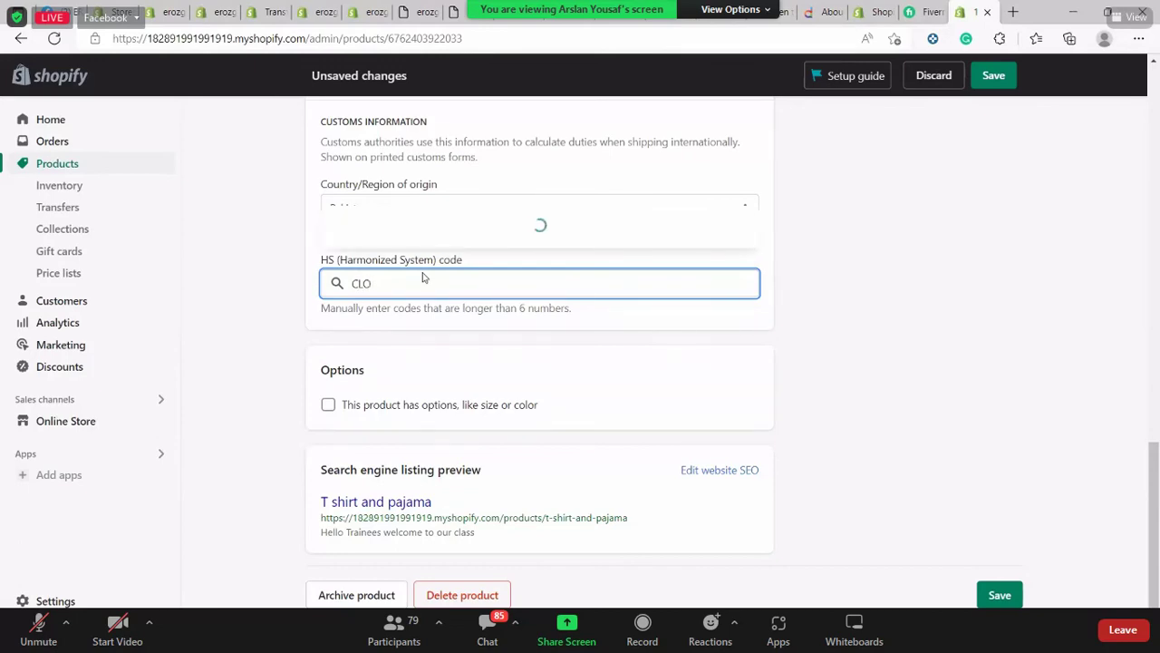
pyautogui.write('TH')
pyautogui.click(544, 343)
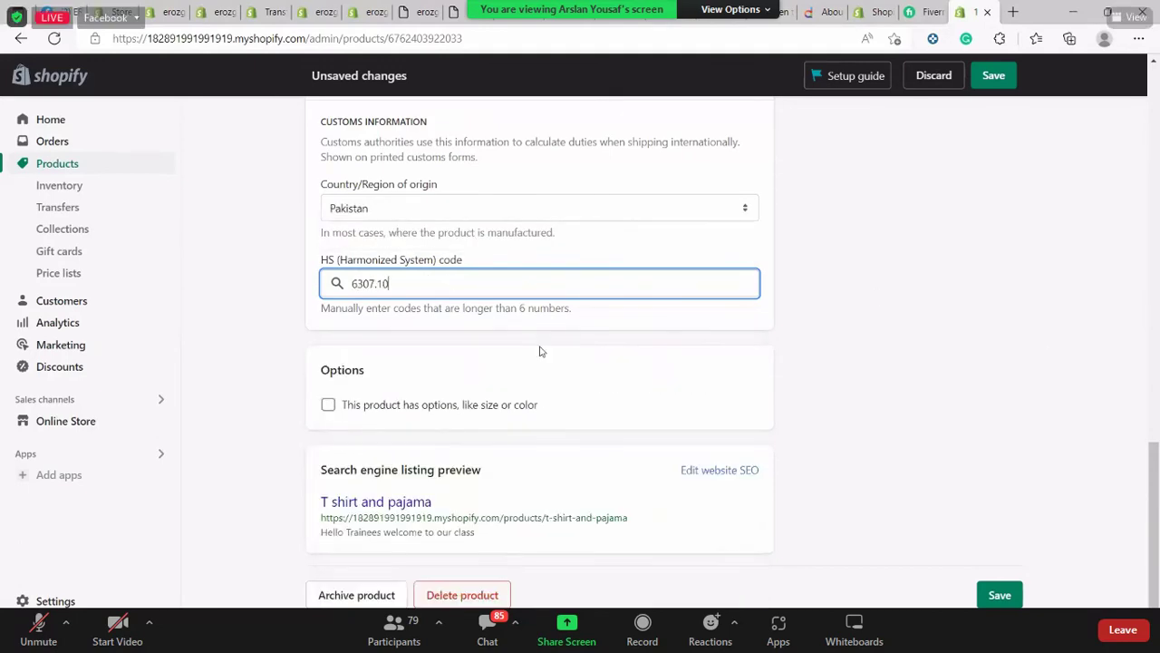
# Replace it by searching 'SHOES' and choosing footwear HS code 6404.11
pyautogui.doubleClick(323, 290)
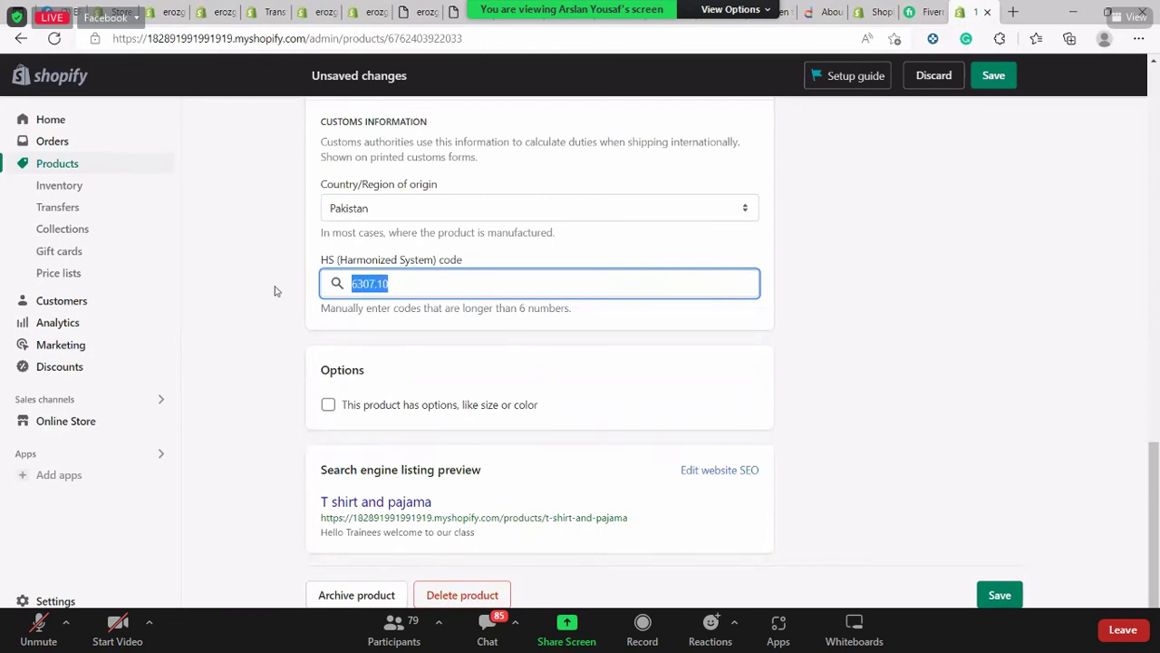
pyautogui.write('LE')
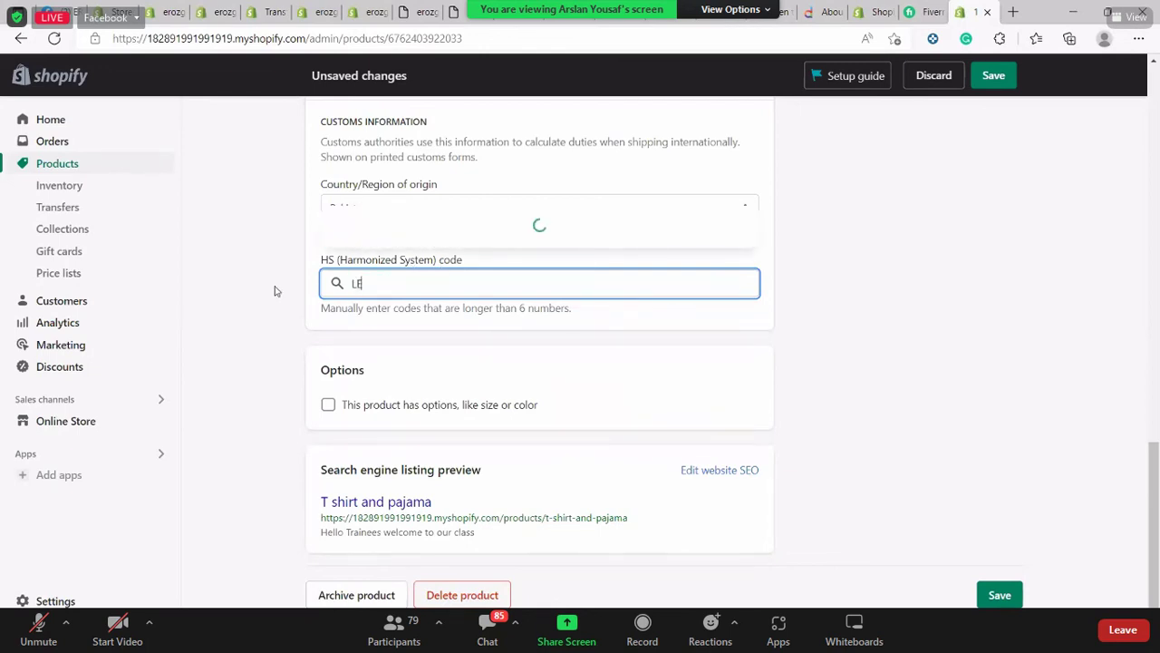
pyautogui.write('ATHER SH')
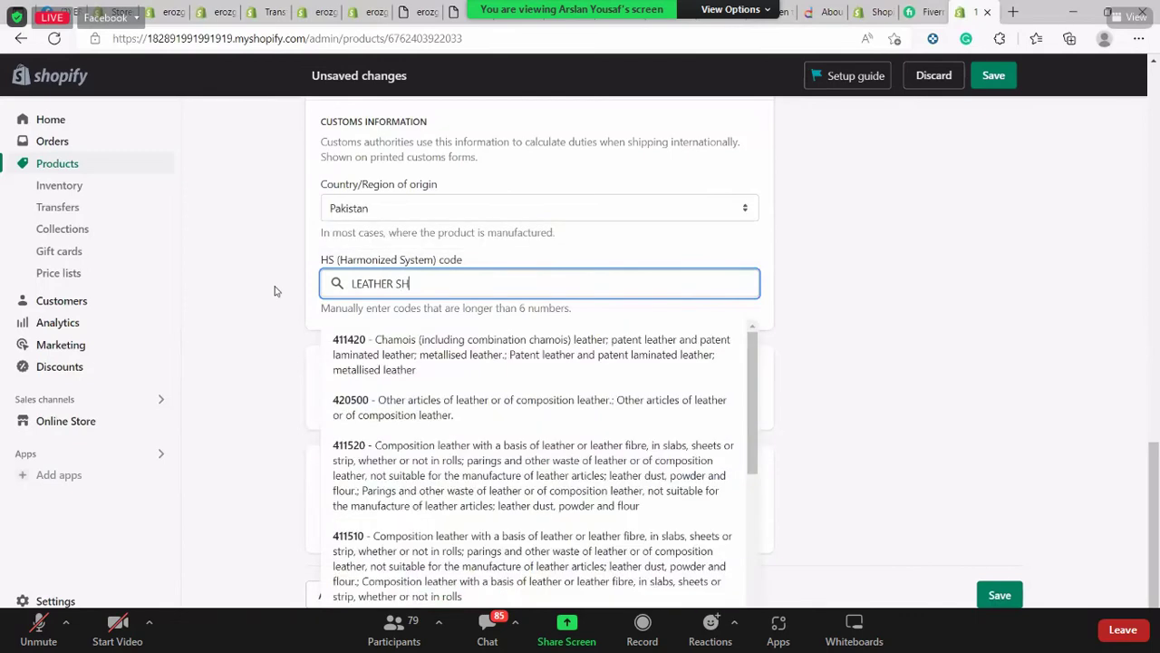
pyautogui.write('OES')
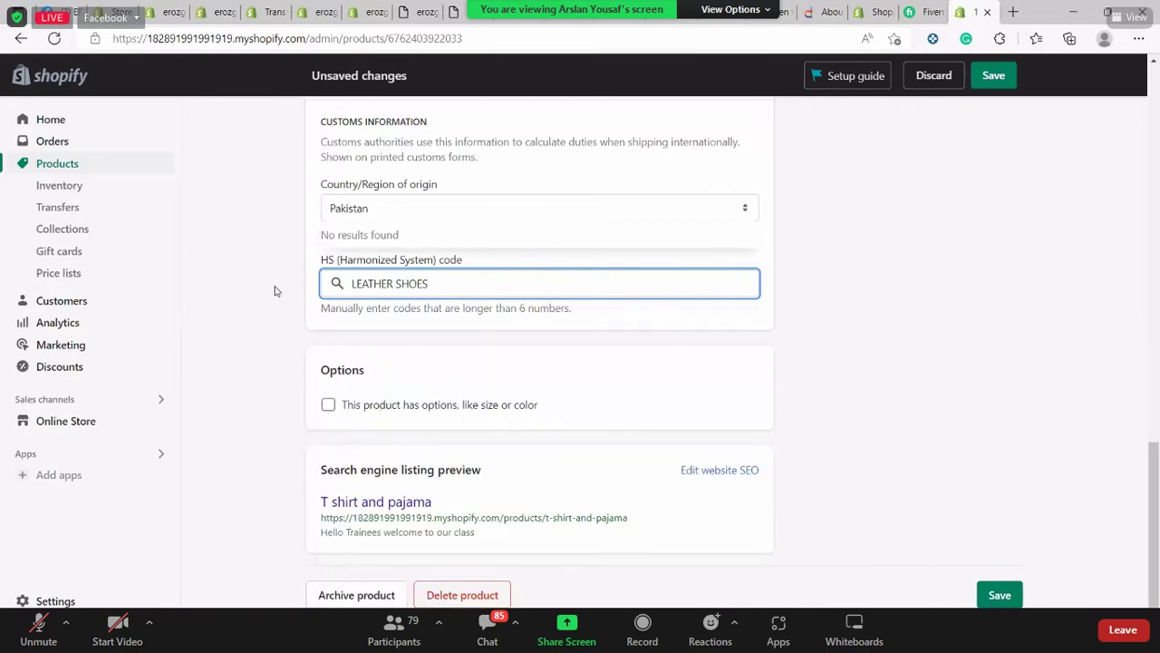
pyautogui.press('BackSpace')
pyautogui.press('BackSpace')
pyautogui.press('BackSpace')
pyautogui.press('BackSpace')
pyautogui.press('BackSpace')
pyautogui.press('BackSpace')
pyautogui.press('BackSpace')
pyautogui.press('BackSpace')
pyautogui.press('BackSpace')
pyautogui.press('BackSpace')
pyautogui.press('BackSpace')
pyautogui.press('BackSpace')
pyautogui.press('BackSpace')
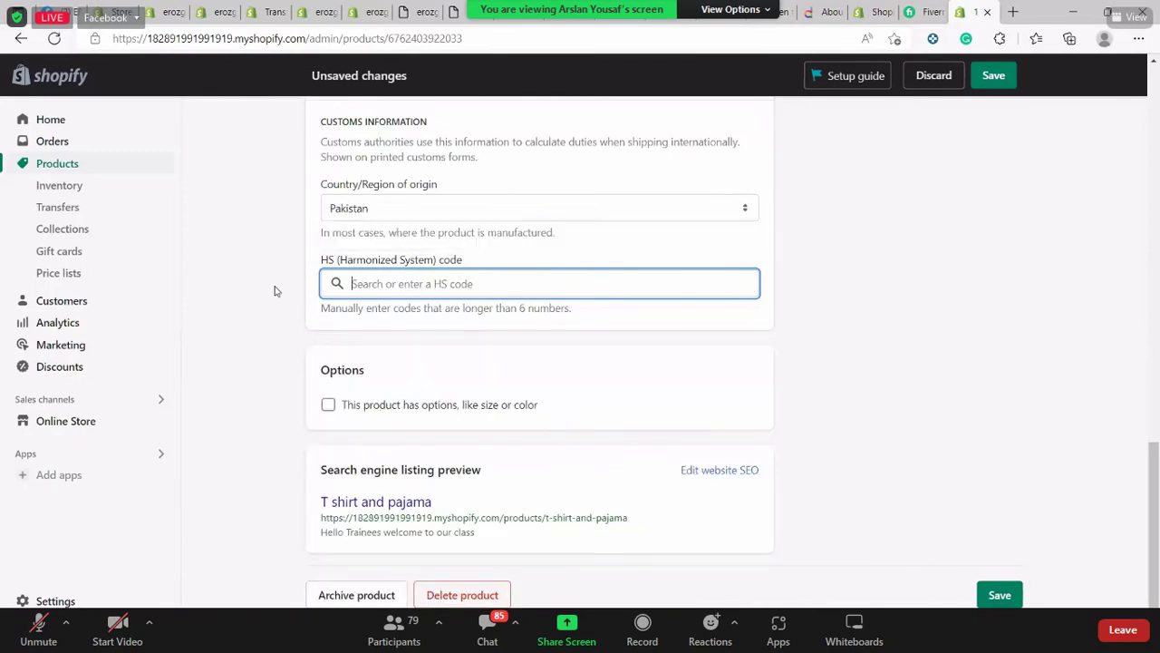
pyautogui.write('SHOES')
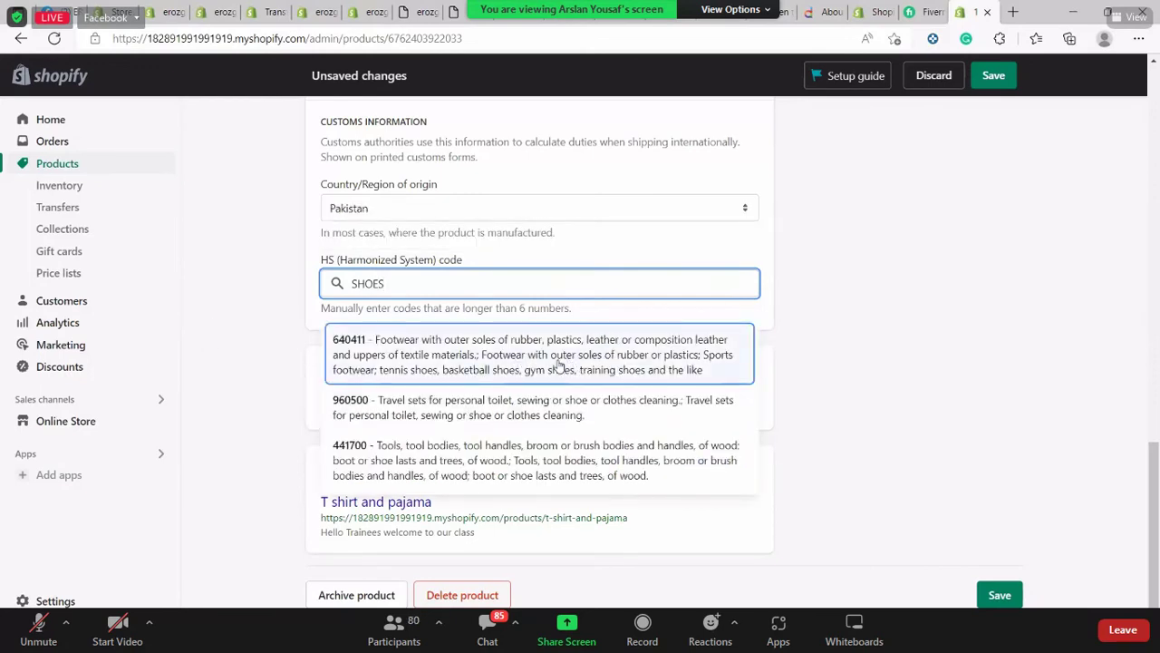
pyautogui.click(642, 358)
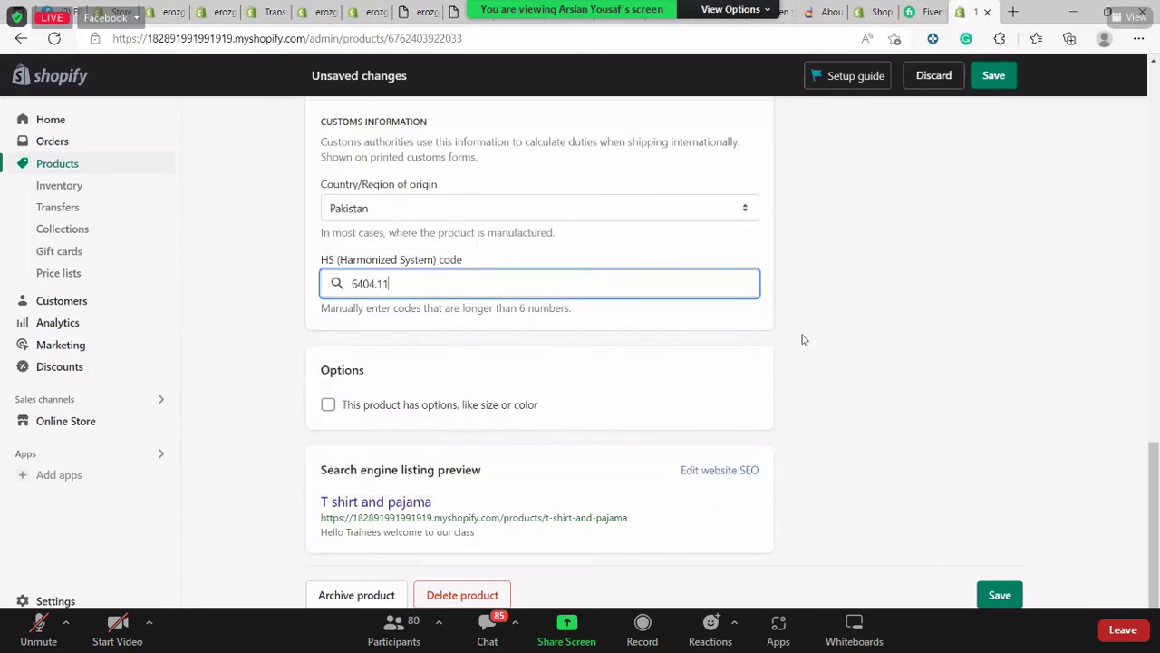
pyautogui.scroll(3, 770, 433)
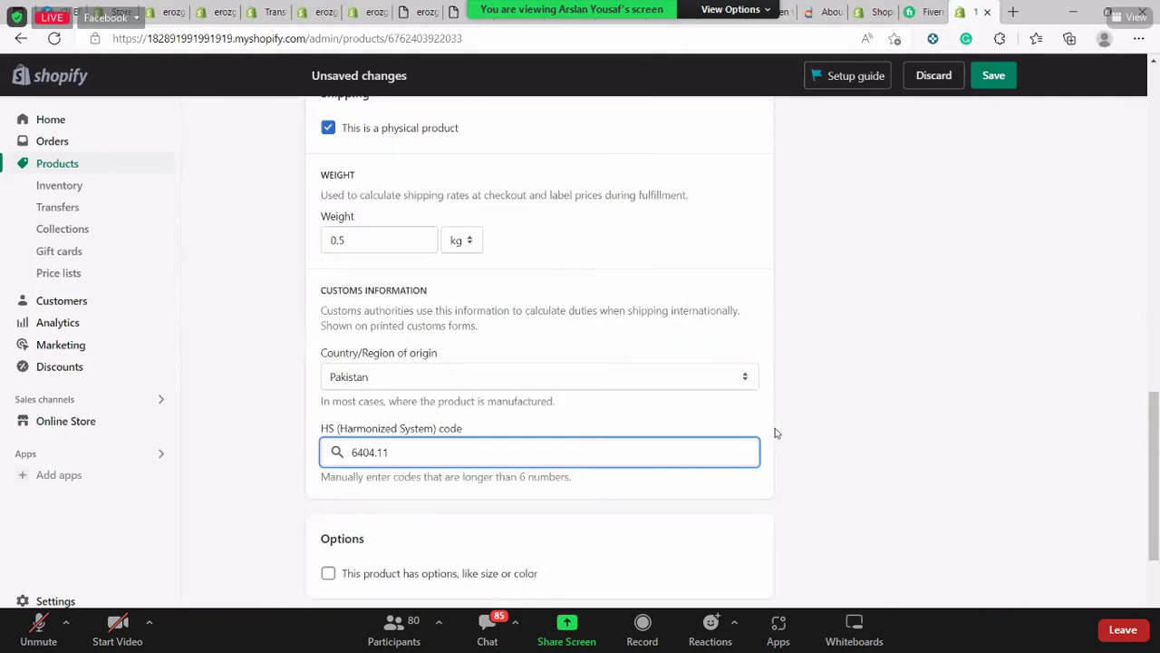
pyautogui.scroll(10, 774, 432)
pyautogui.scroll(-15, 774, 431)
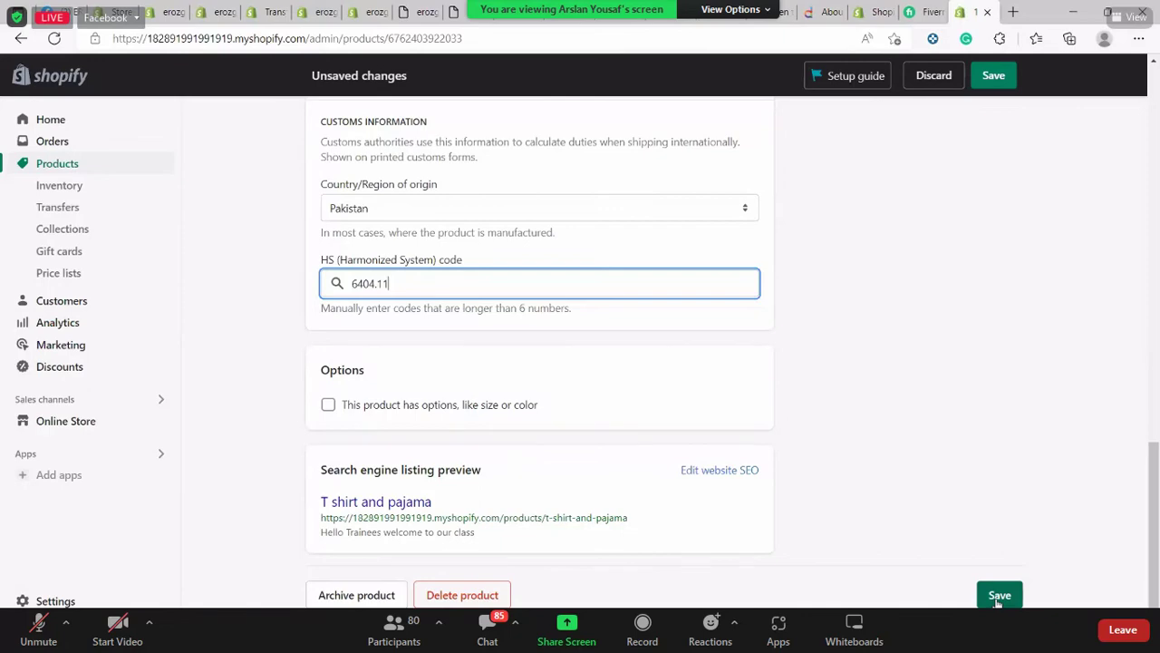
# Save the T shirt and pajama changes and return to the Products list, where it shows Active
pyautogui.click(999, 596)
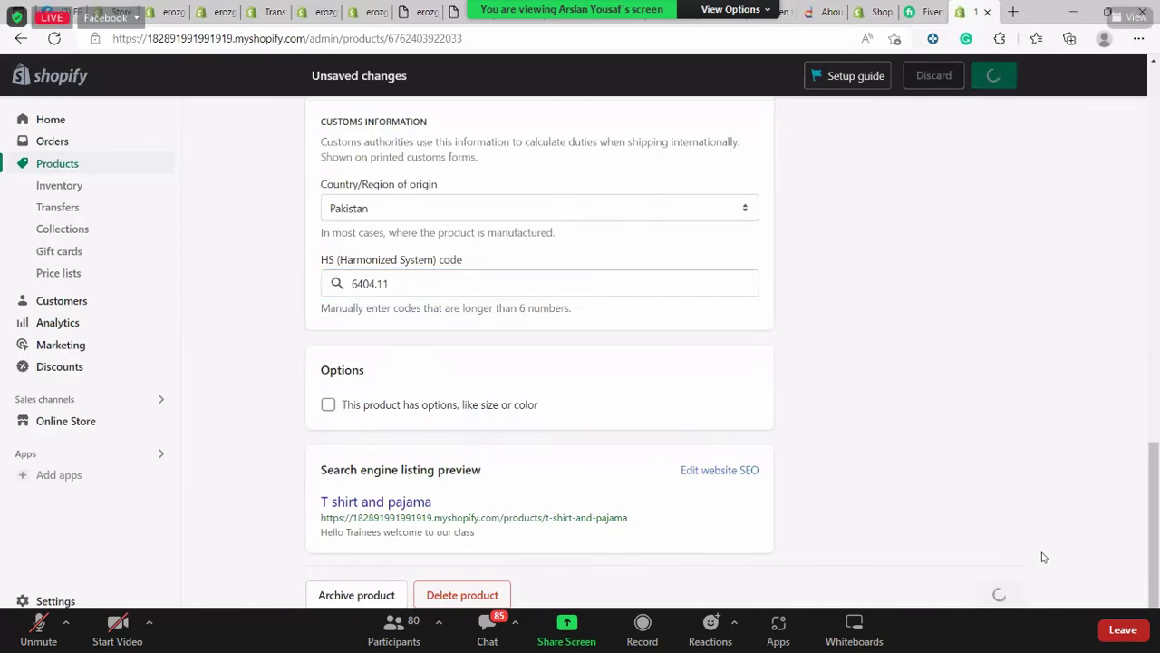
pyautogui.scroll(-1, 897, 372)
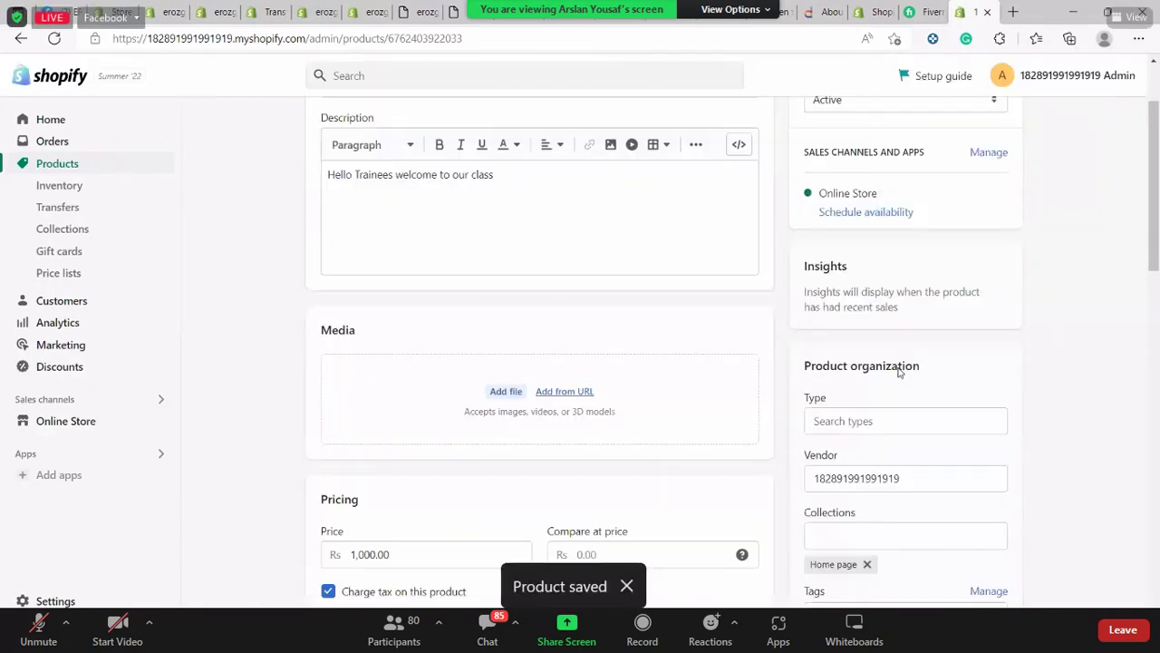
pyautogui.scroll(-10, 898, 372)
pyautogui.scroll(4, 898, 372)
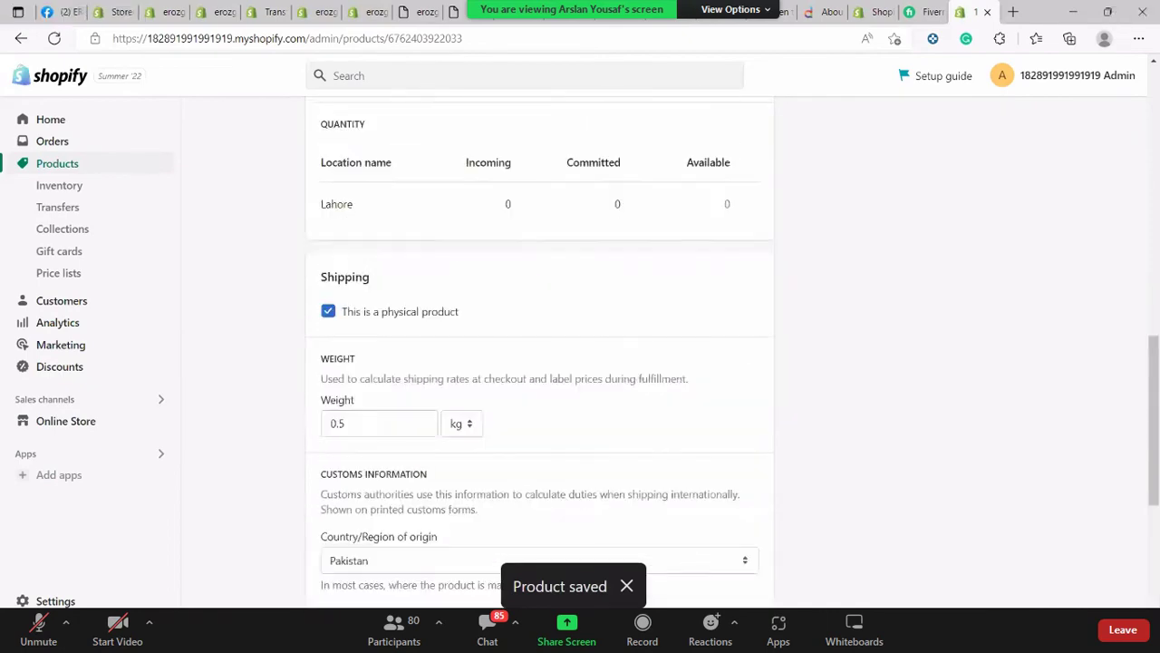
pyautogui.scroll(6, 539, 362)
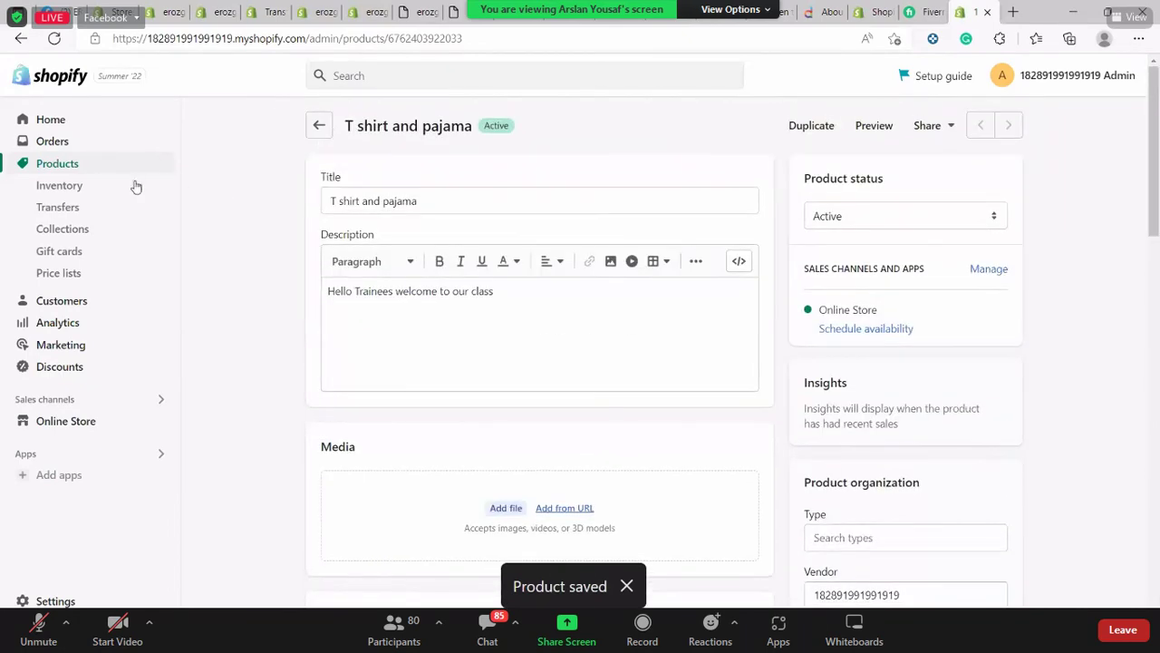
pyautogui.click(319, 125)
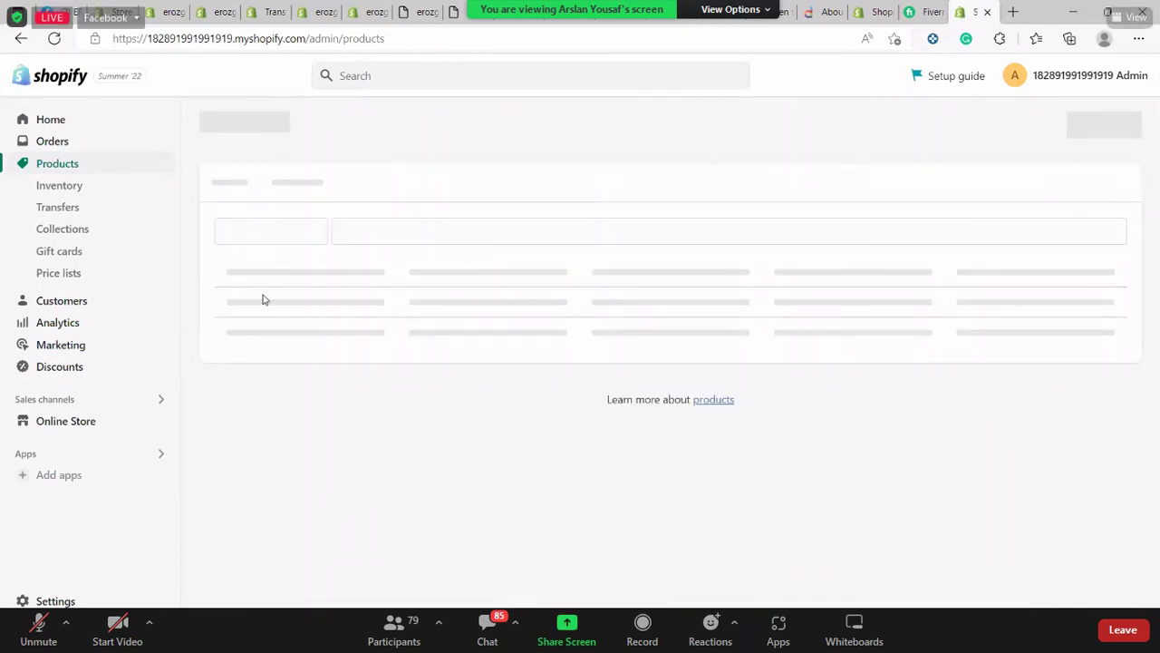
# From the Home page's Setup guide, start the Customize theme step and close its panel
pyautogui.click(53, 120)
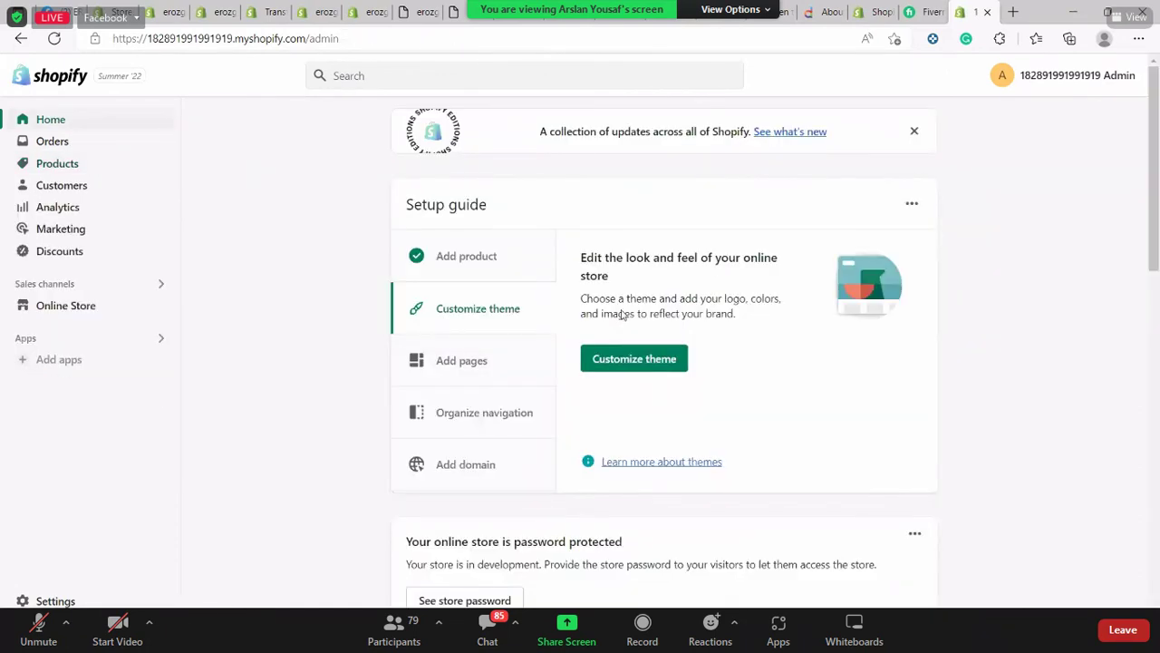
pyautogui.click(647, 359)
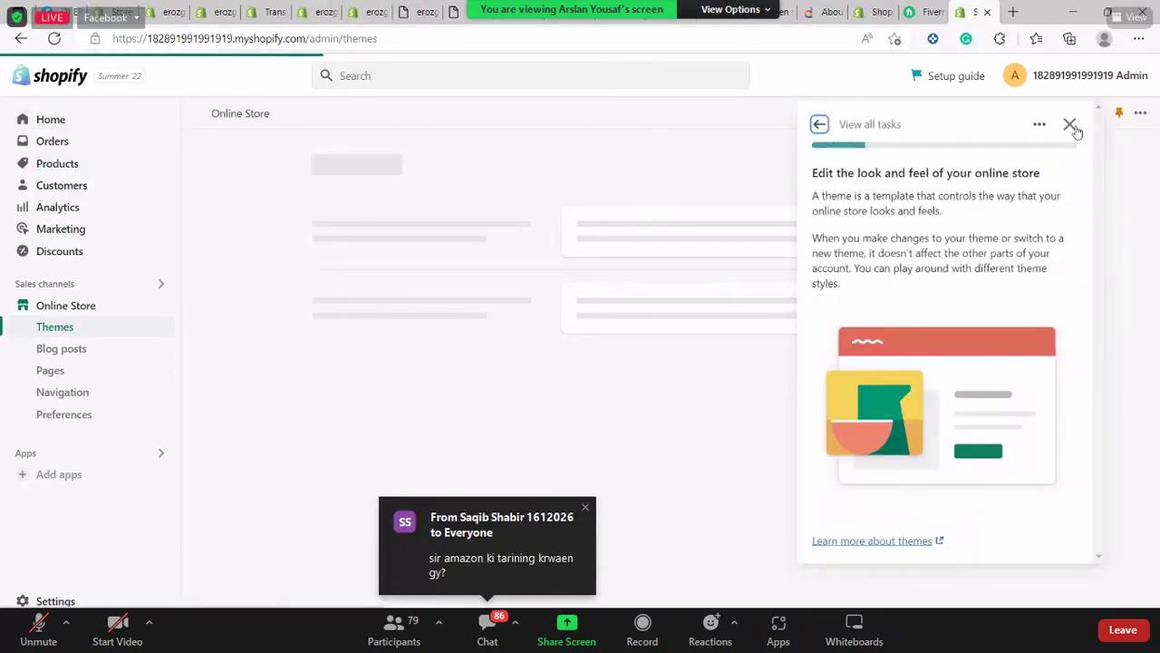
pyautogui.click(1071, 125)
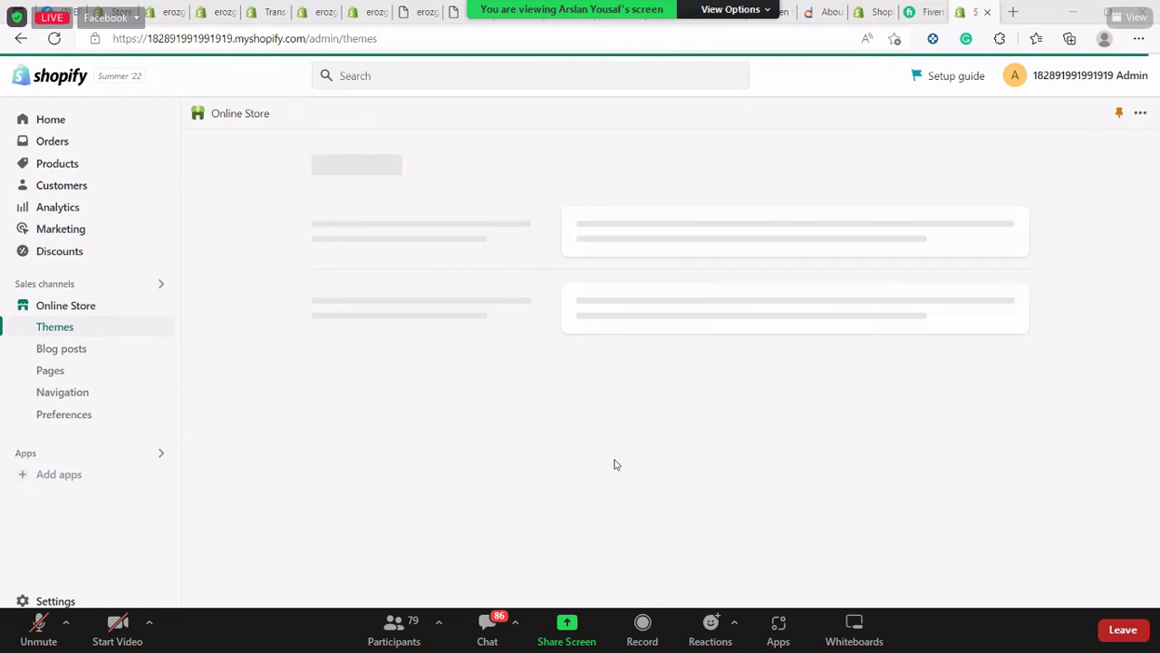
# Go to Online Store > Themes, then switch over to Zoom's Home window
pyautogui.click(87, 343)
pyautogui.click(91, 330)
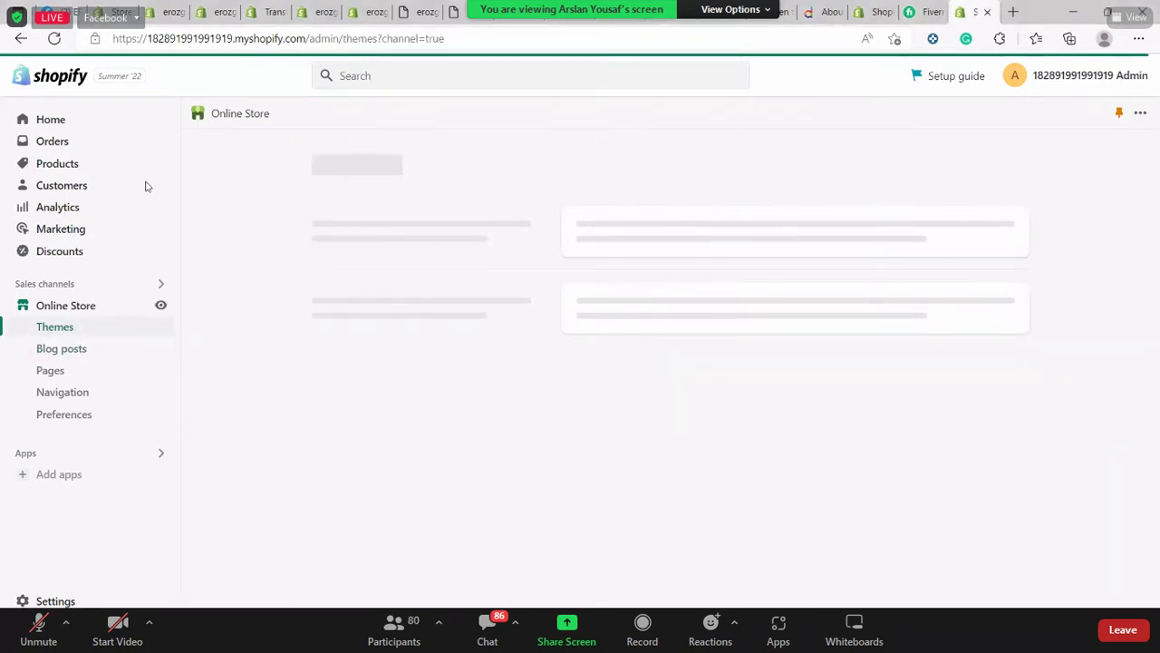
pyautogui.hotkey('alt', 'Tab')
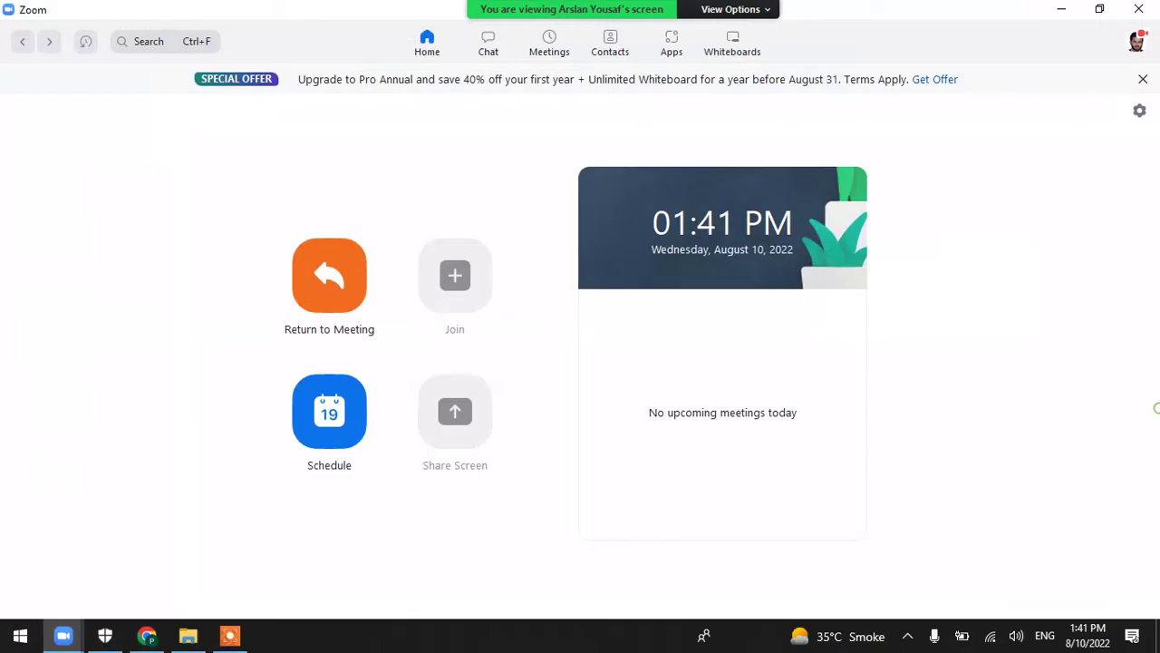
# Return from Zoom's Home window to the full-screen meeting showing the shared Themes page
pyautogui.hotkey('alt', 'Tab')
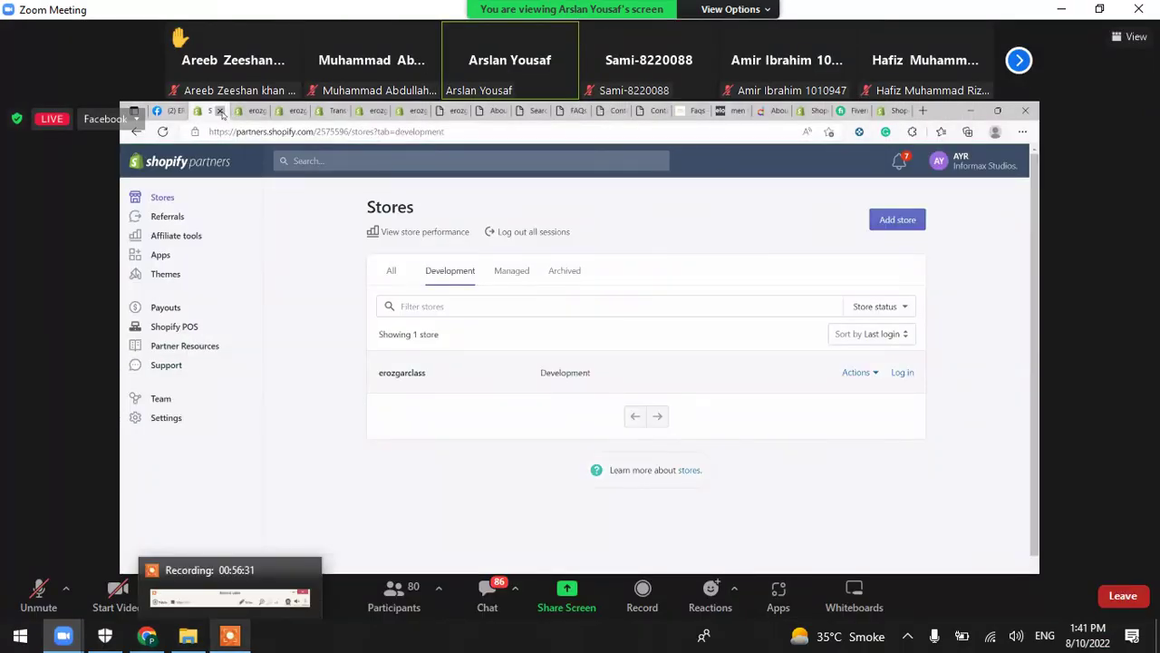
pyautogui.hotkey('alt', 'Tab')
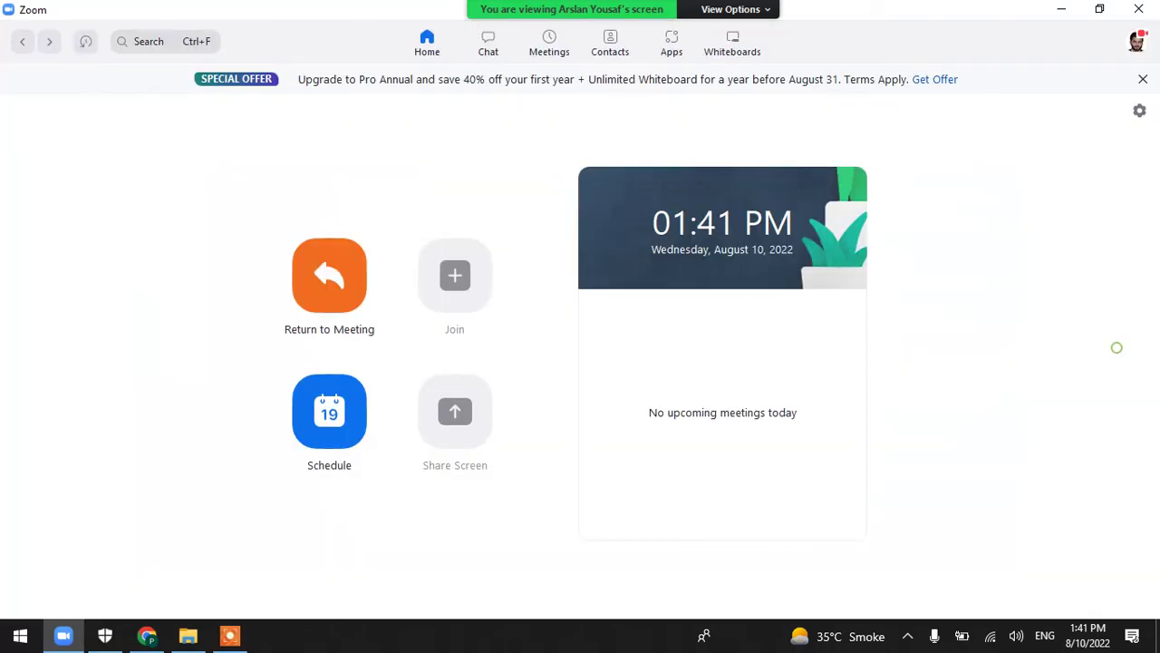
pyautogui.hotkey('alt', 'Tab')
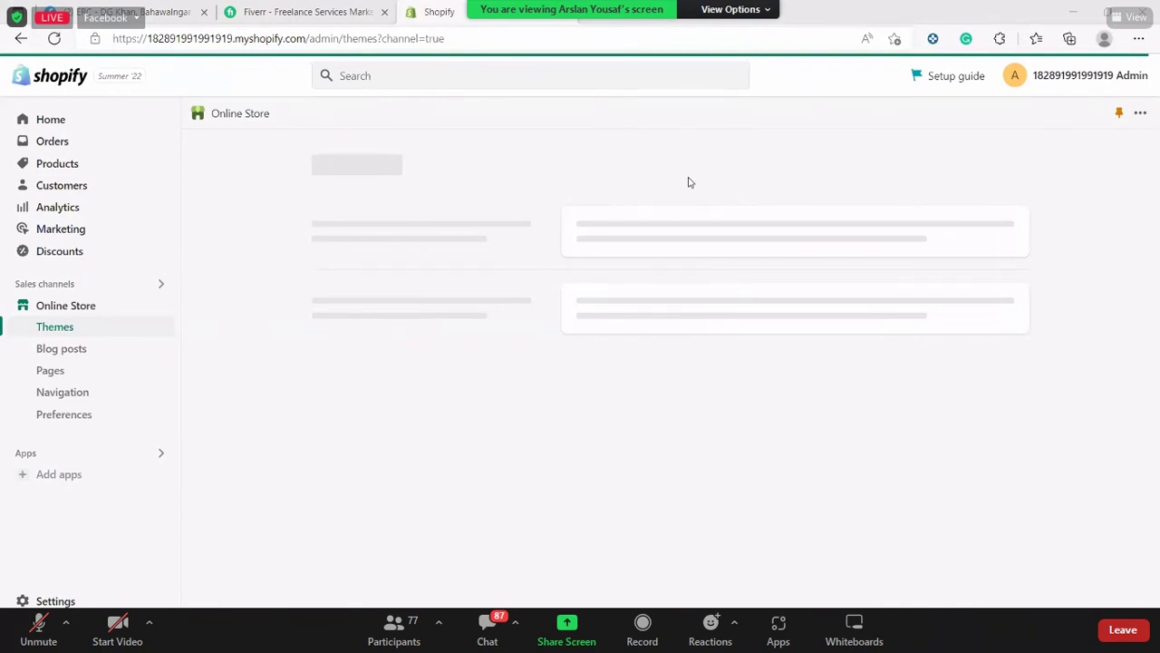
pyautogui.click(515, 622)
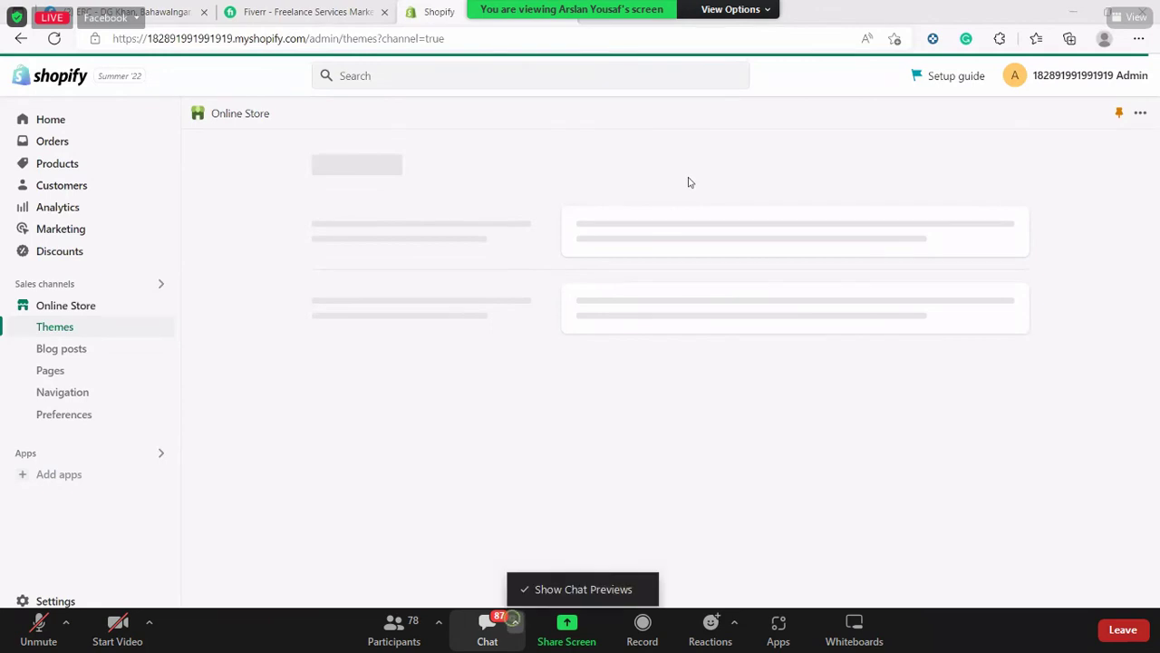
pyautogui.click(515, 621)
pyautogui.click(487, 625)
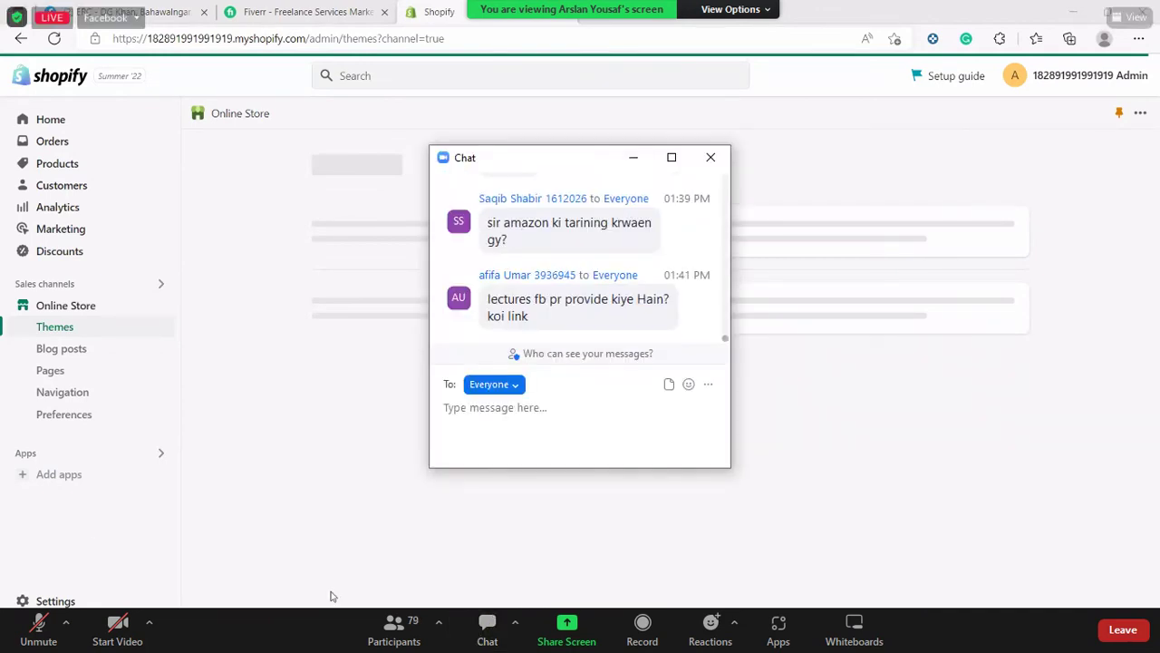
pyautogui.click(633, 157)
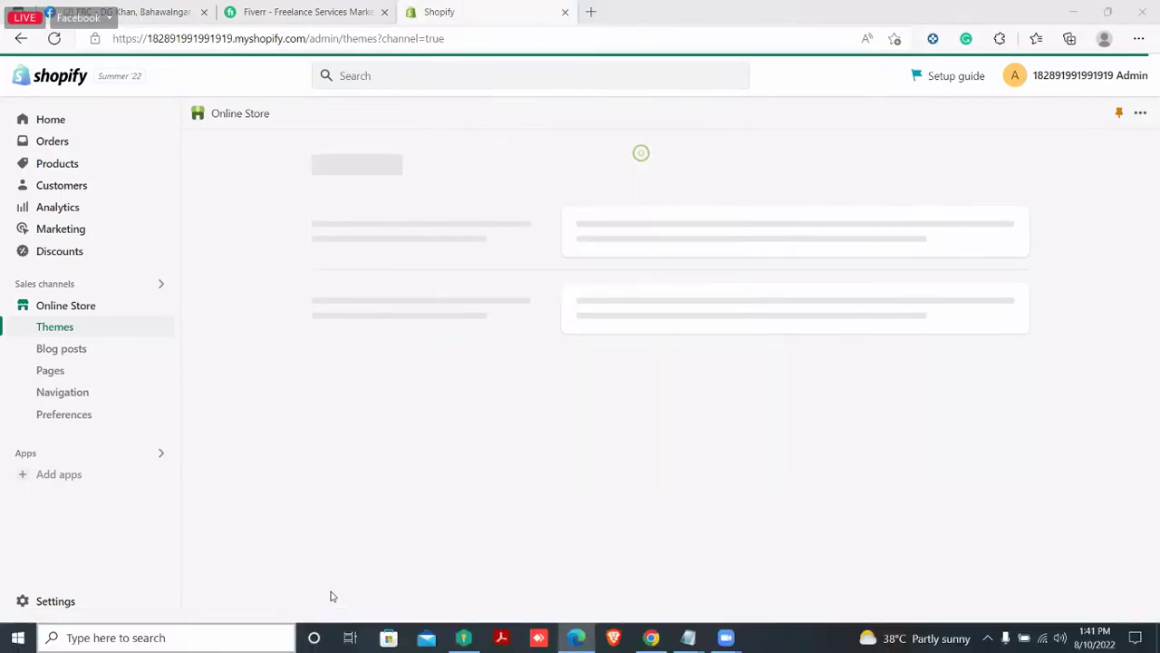